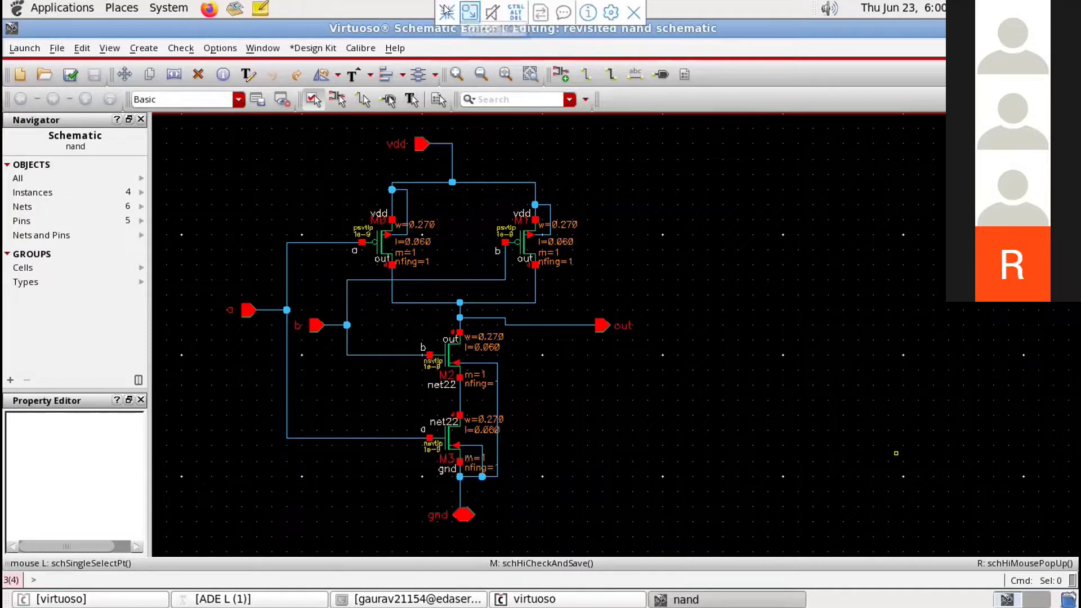
{"action": "left_click", "coordinate": [489, 28]}
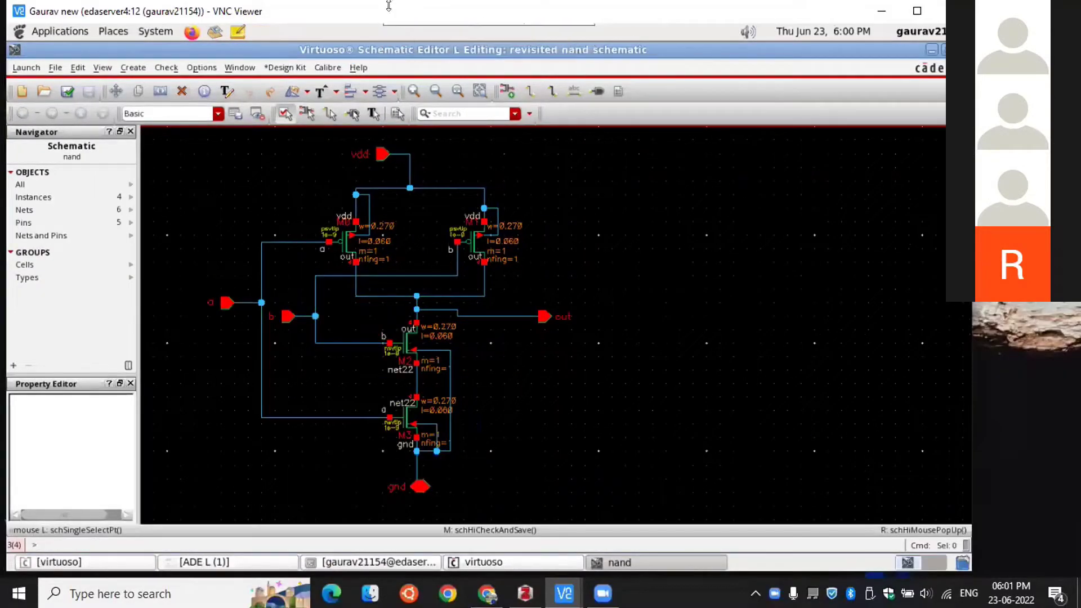
{"action": "left_click", "coordinate": [396, 35]}
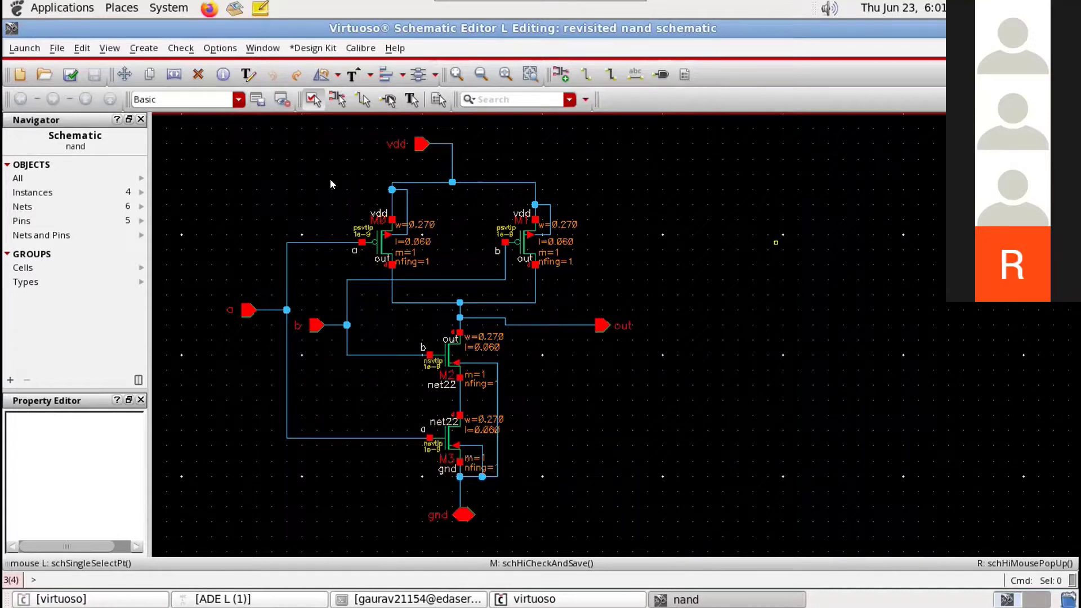
{"action": "left_click", "coordinate": [31, 46]}
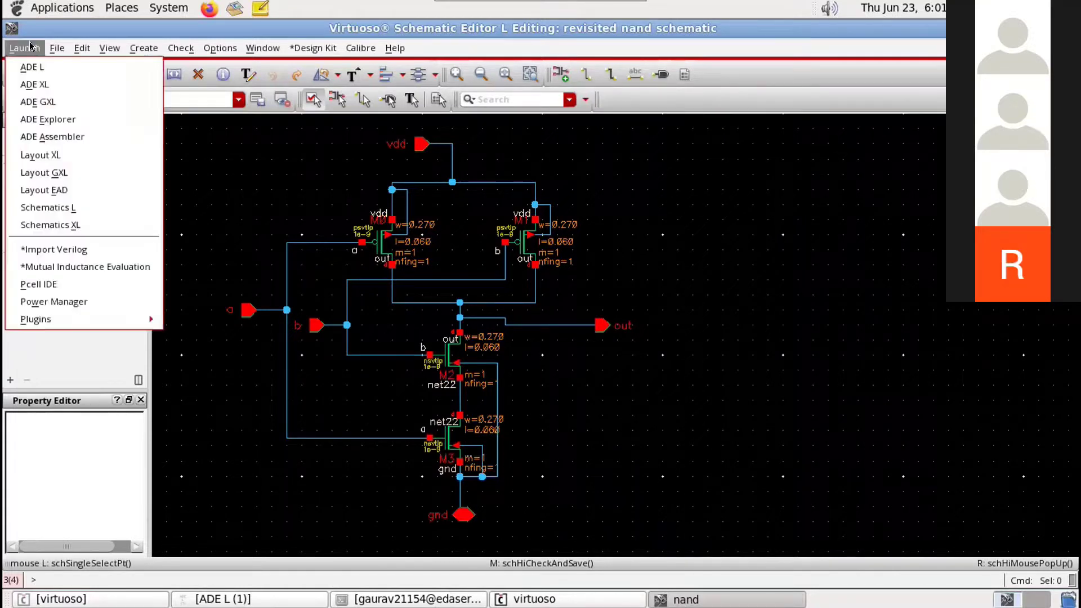
{"action": "left_click", "coordinate": [54, 154]}
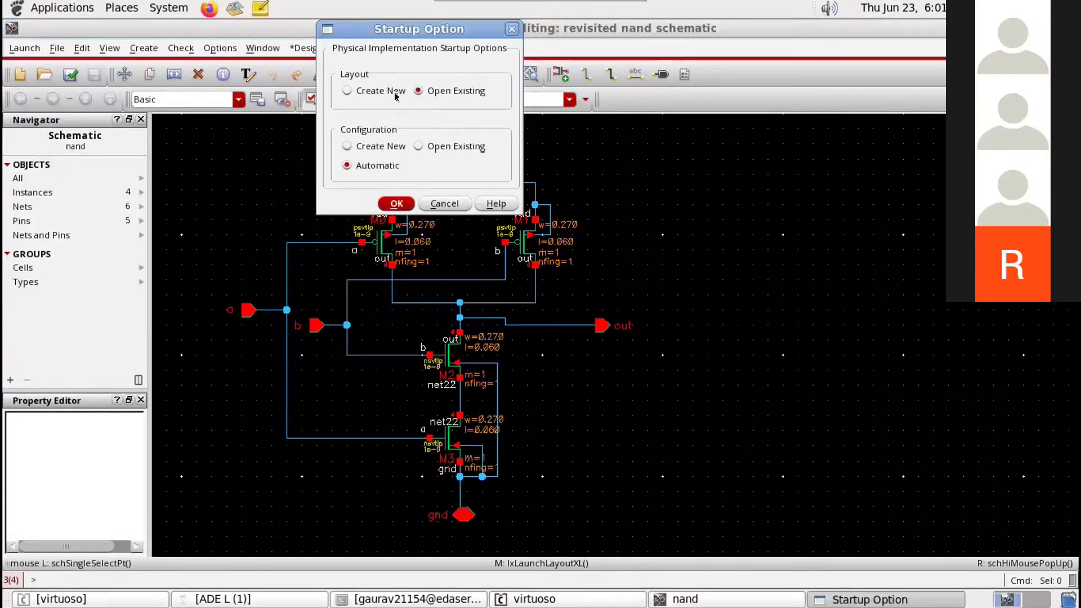
{"action": "left_click", "coordinate": [396, 203]}
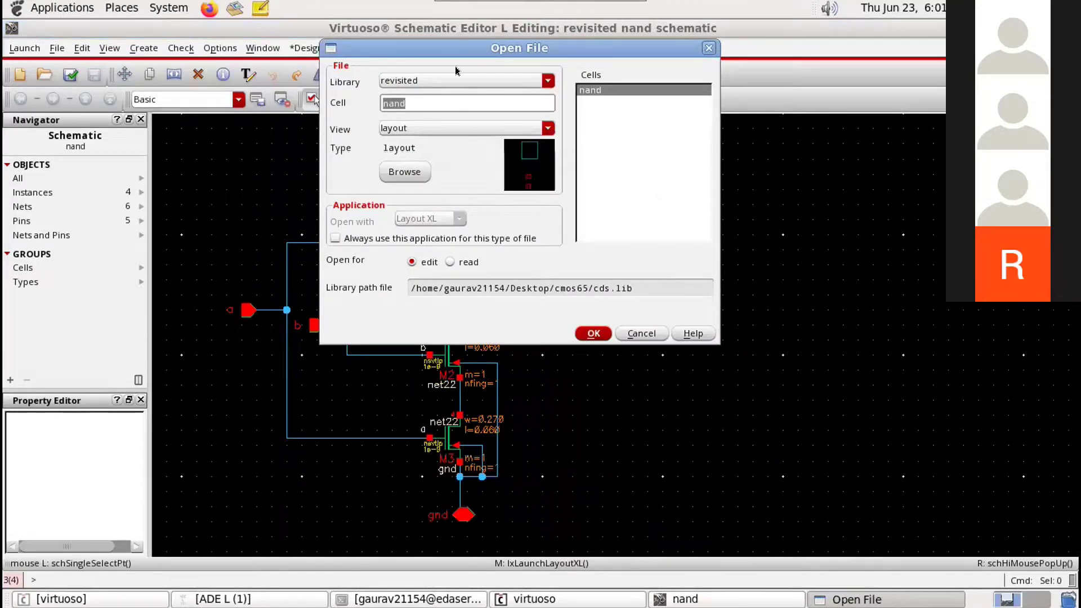
{"action": "left_click_drag", "start_coordinate": [483, 45], "coordinate": [459, 201]}
{"action": "left_click", "coordinate": [687, 204]}
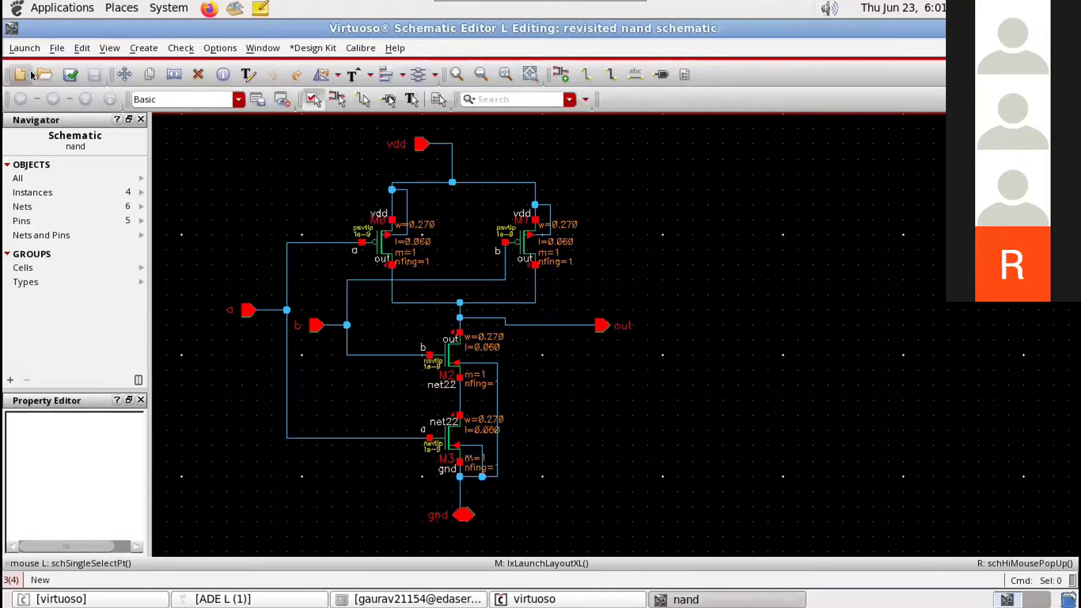
Step: Create a new Layout XL view for the nand cell in library revisited, overwriting the existing layout, and maximize its window
{"action": "left_click", "coordinate": [25, 49]}
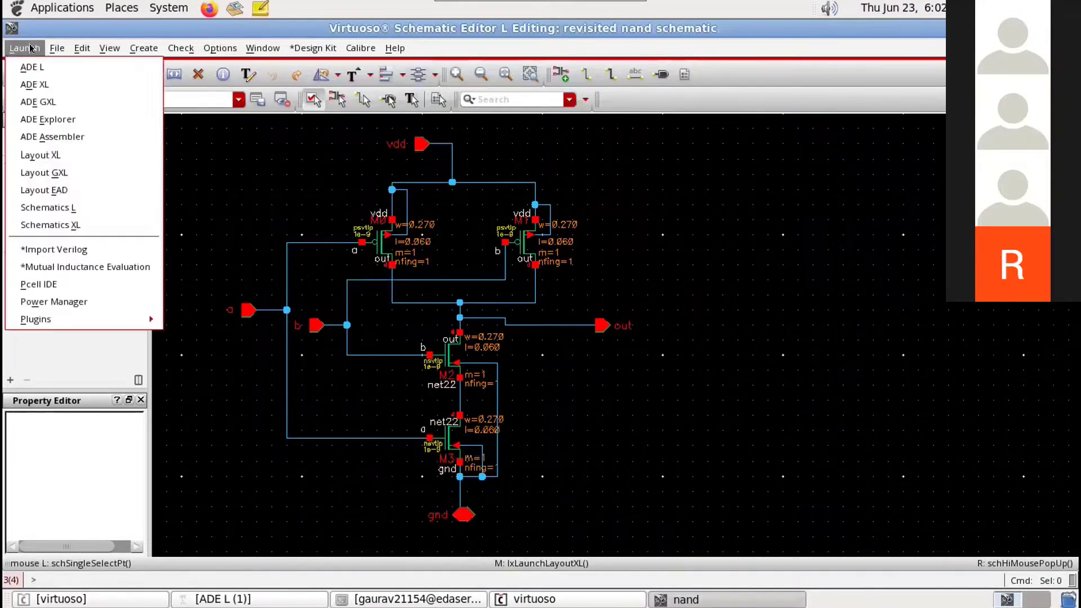
{"action": "left_click", "coordinate": [53, 156]}
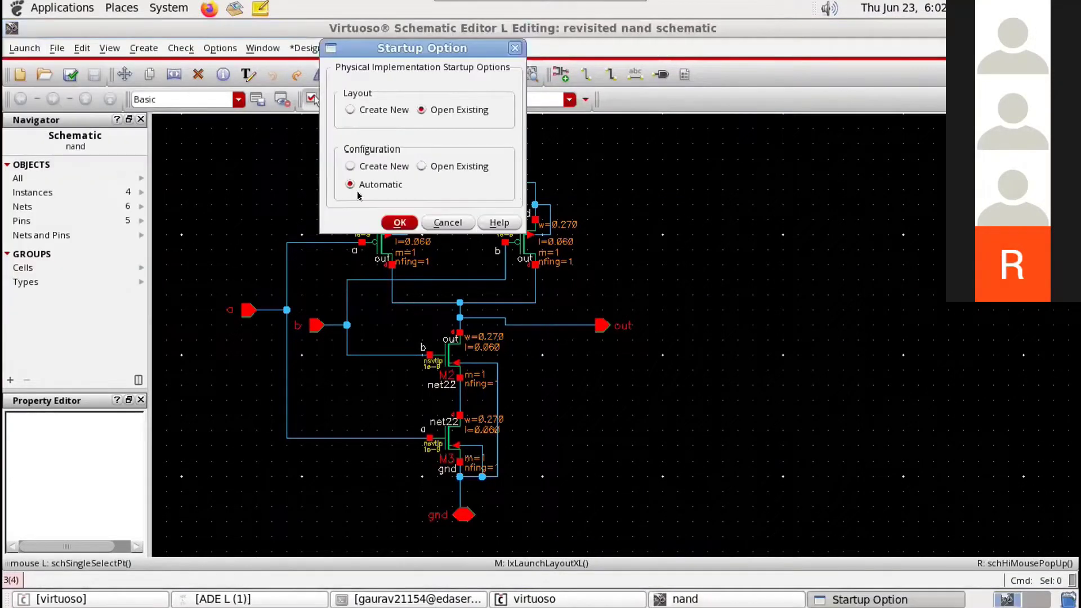
{"action": "left_click", "coordinate": [364, 110]}
{"action": "left_click", "coordinate": [399, 222]}
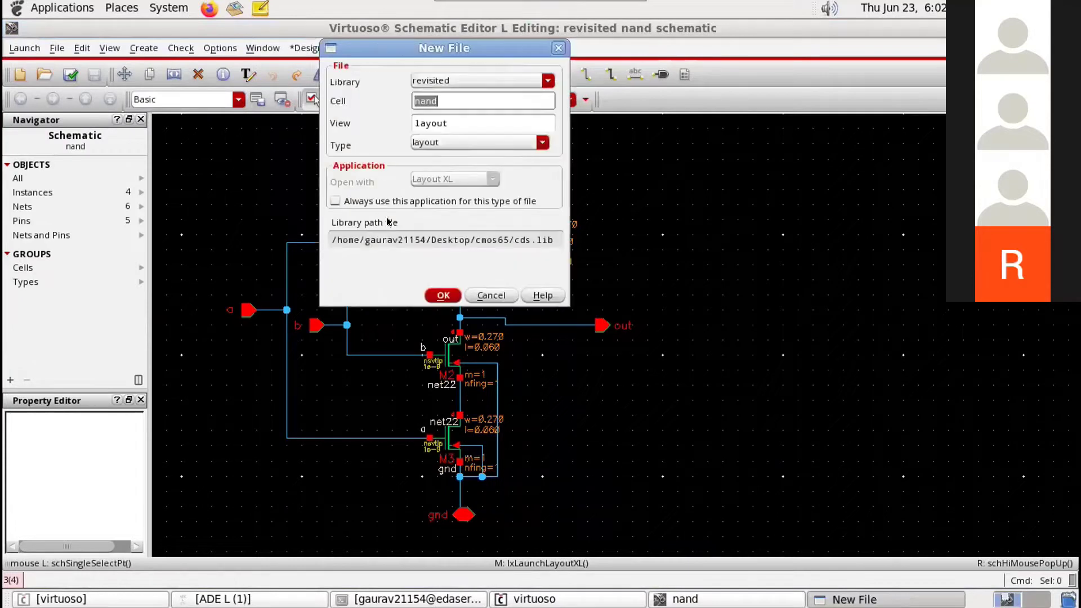
{"action": "left_click", "coordinate": [445, 295]}
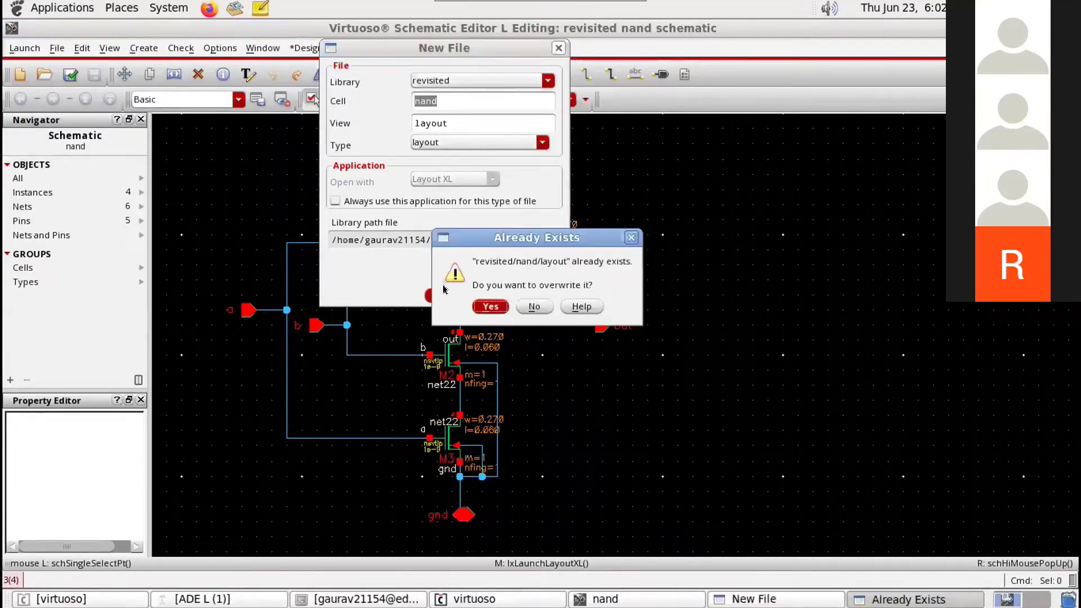
{"action": "left_click", "coordinate": [505, 307]}
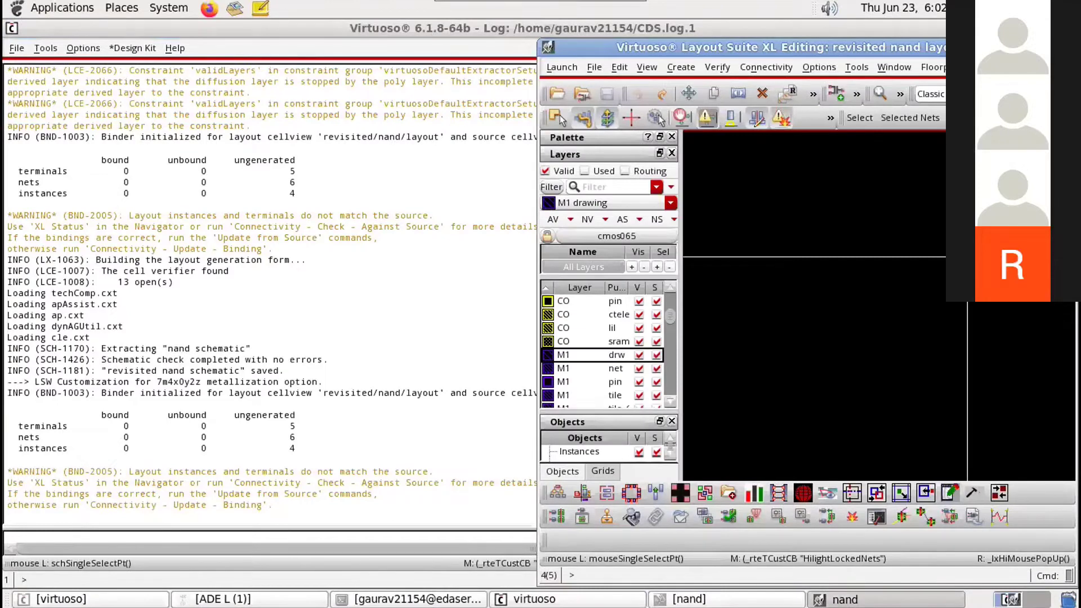
{"action": "left_click", "coordinate": [1052, 48]}
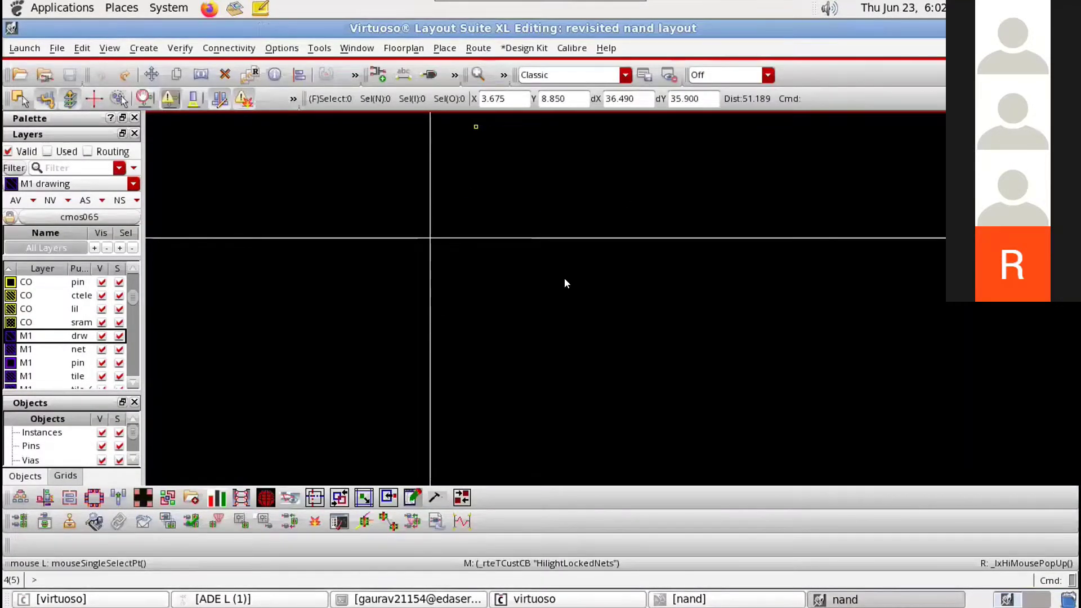
Step: Generate the instances, I/O pins and PR boundary from the schematic with the default settings, and delete the generated I/O pins
{"action": "left_click", "coordinate": [20, 498]}
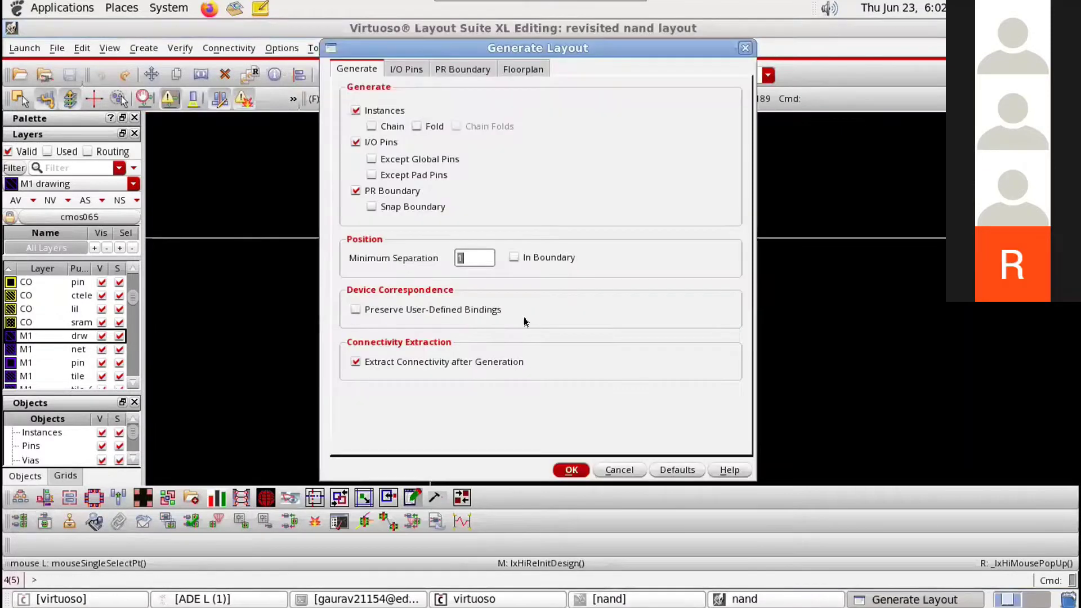
{"action": "left_click", "coordinate": [571, 470]}
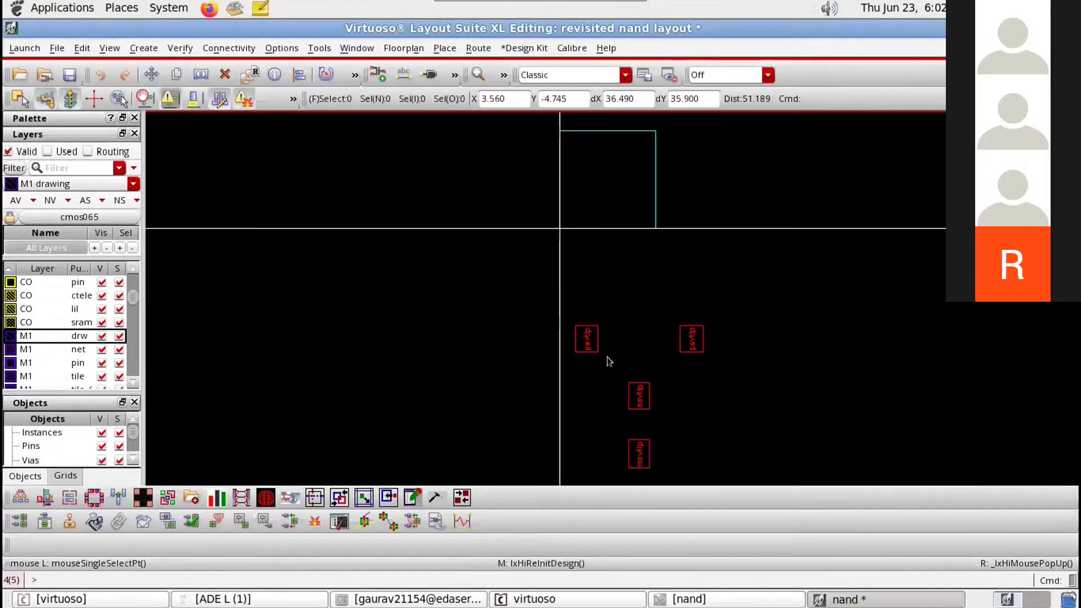
{"action": "scroll", "coordinate": [601, 346], "scroll_direction": "up", "scroll_amount": 3, "text": "ctrl"}
{"action": "scroll", "coordinate": [564, 282], "scroll_direction": "down", "scroll_amount": 2, "text": "ctrl"}
{"action": "left_click_drag", "start_coordinate": [467, 134], "coordinate": [588, 208]}
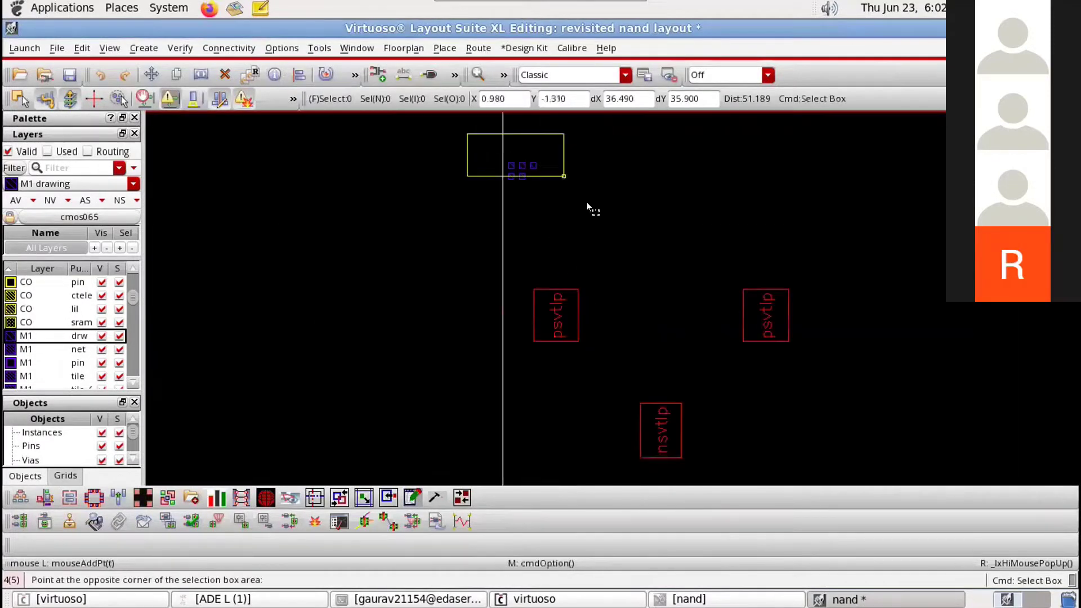
{"action": "left_click", "coordinate": [588, 207]}
{"action": "key", "text": "Delete"}
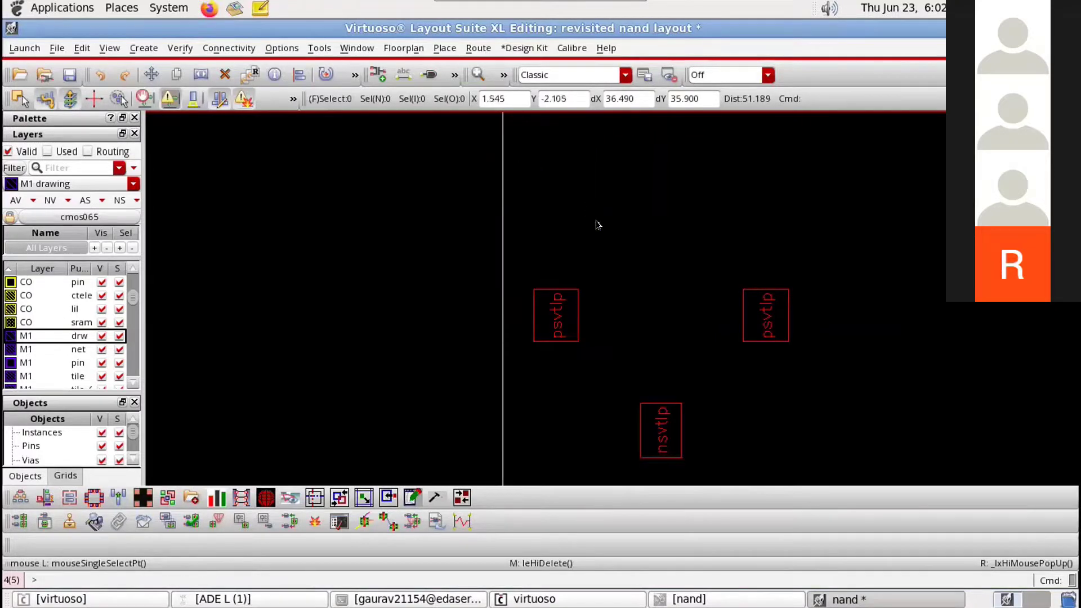
Step: Display the full hierarchy of the transistor instances and enable Notify in the DRD options
{"action": "key", "text": "shift+f"}
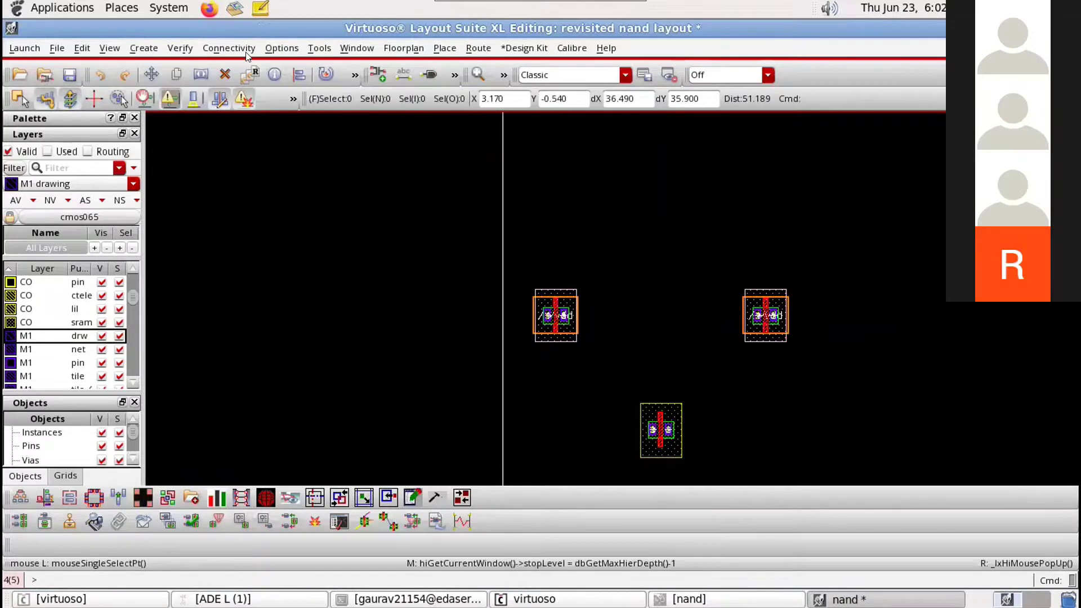
{"action": "left_click", "coordinate": [270, 51]}
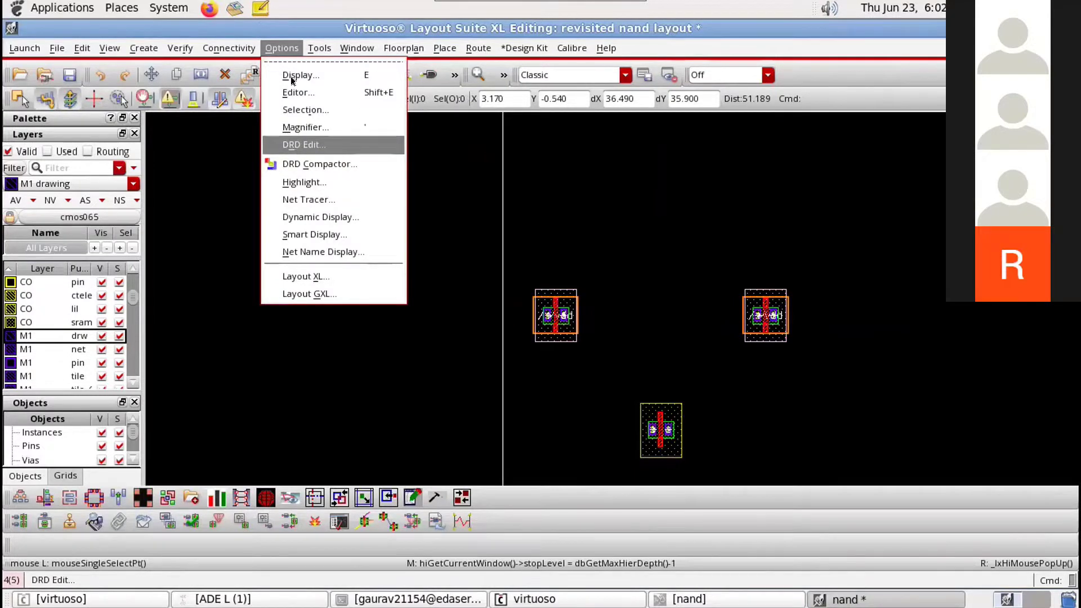
{"action": "left_click", "coordinate": [299, 145]}
{"action": "left_click", "coordinate": [426, 123]}
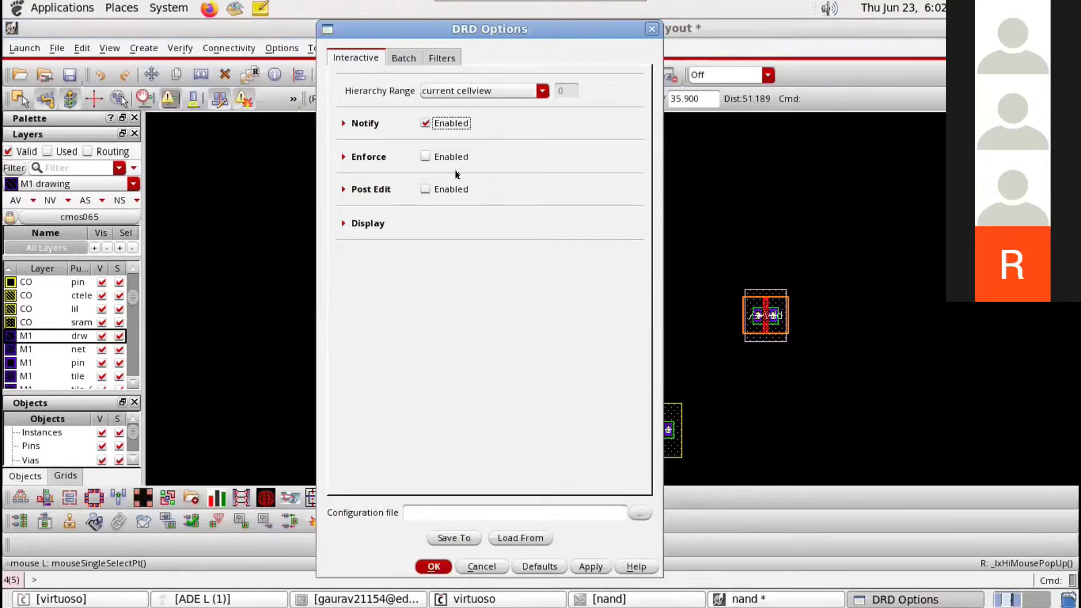
{"action": "left_click", "coordinate": [433, 566]}
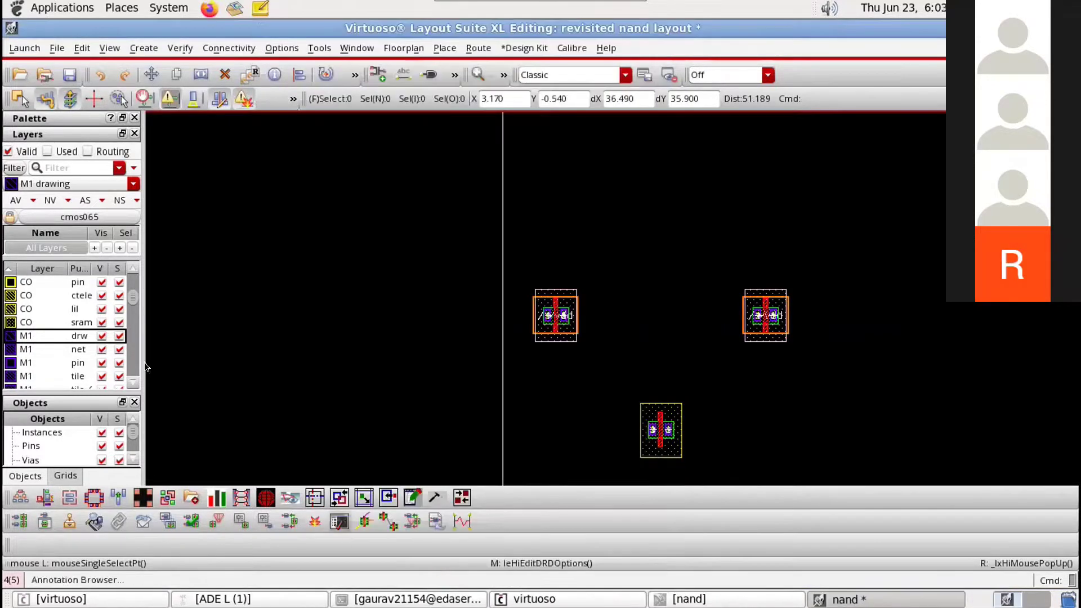
Step: Examine the generated PMOS transistors up close, checking the net labels on their source, drain, gate and bulk terminals
{"action": "scroll", "coordinate": [704, 360], "scroll_direction": "up", "scroll_amount": 2, "text": "ctrl"}
{"action": "scroll", "coordinate": [483, 319], "scroll_direction": "up", "scroll_amount": 2, "text": "ctrl"}
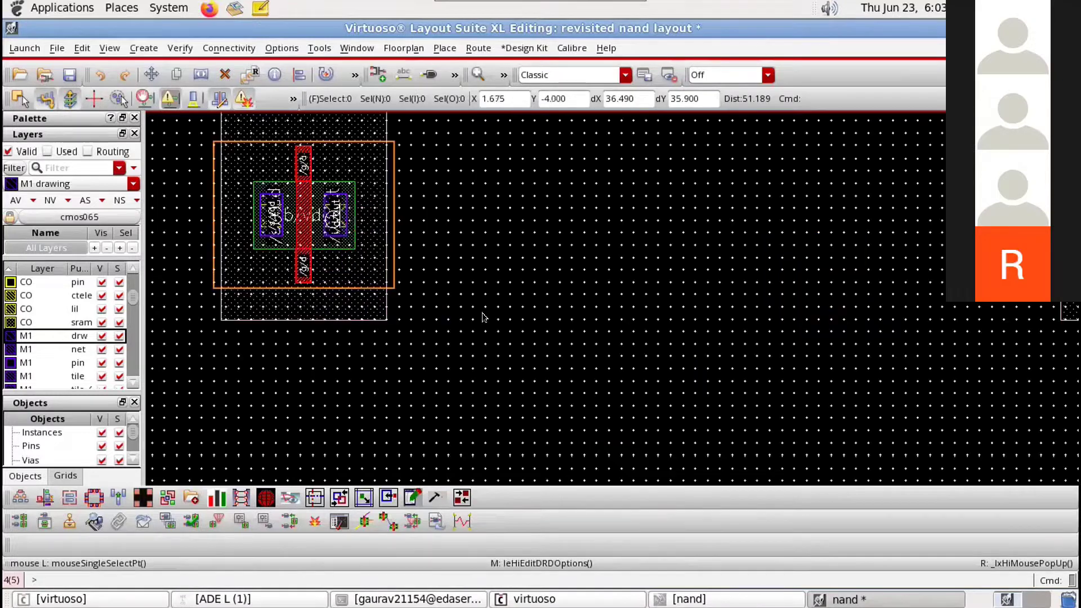
{"action": "scroll", "coordinate": [602, 298], "scroll_direction": "down", "scroll_amount": 2, "text": "ctrl"}
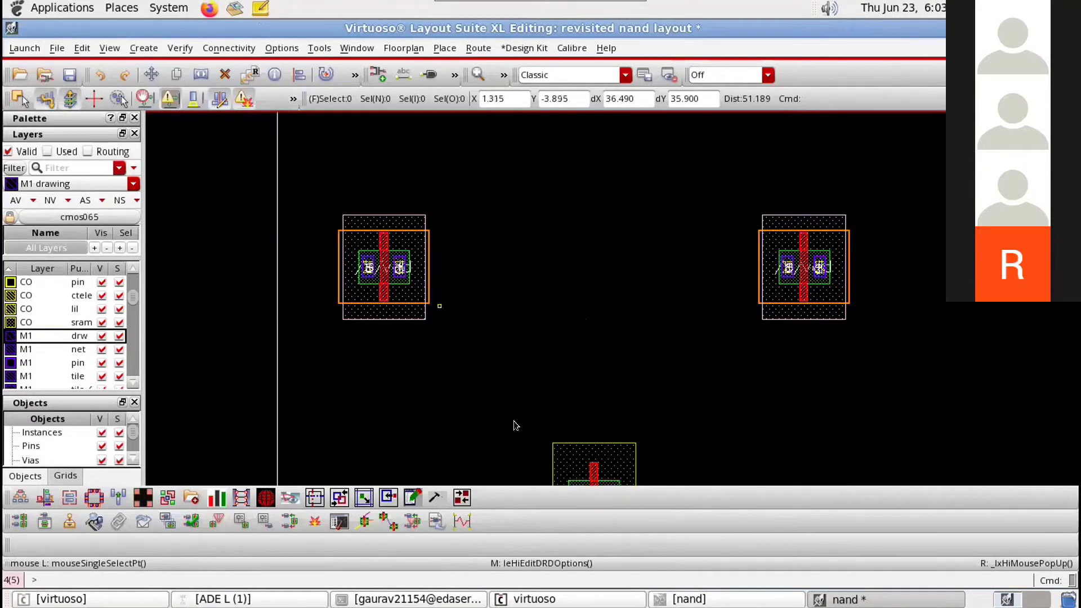
{"action": "scroll", "coordinate": [515, 426], "scroll_direction": "down", "scroll_amount": 2, "text": "ctrl"}
{"action": "scroll", "coordinate": [495, 400], "scroll_direction": "down", "scroll_amount": 2}
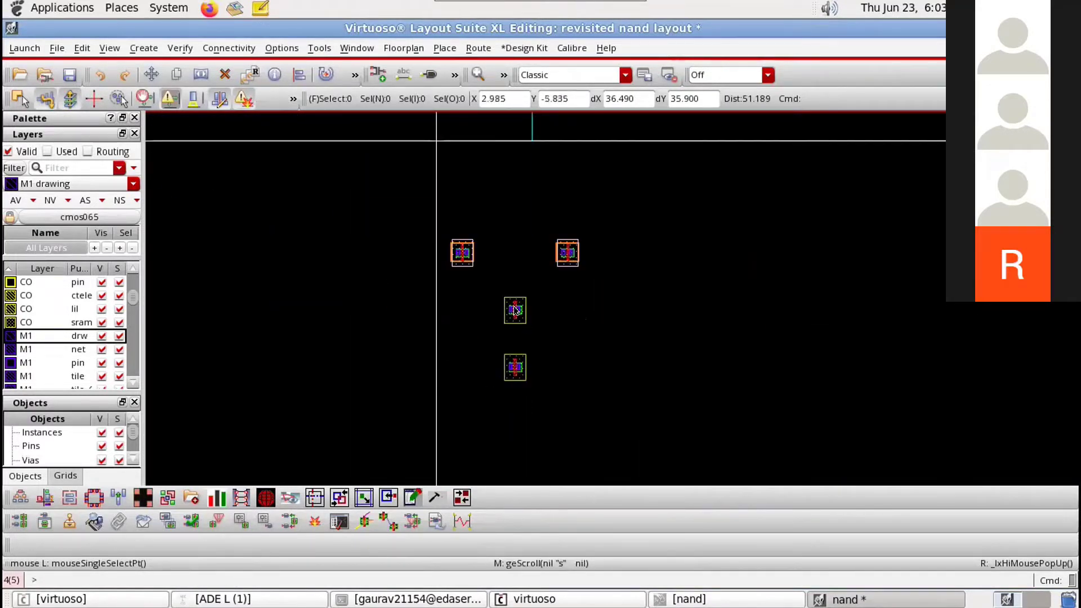
{"action": "scroll", "coordinate": [475, 258], "scroll_direction": "up", "scroll_amount": 4, "text": "ctrl"}
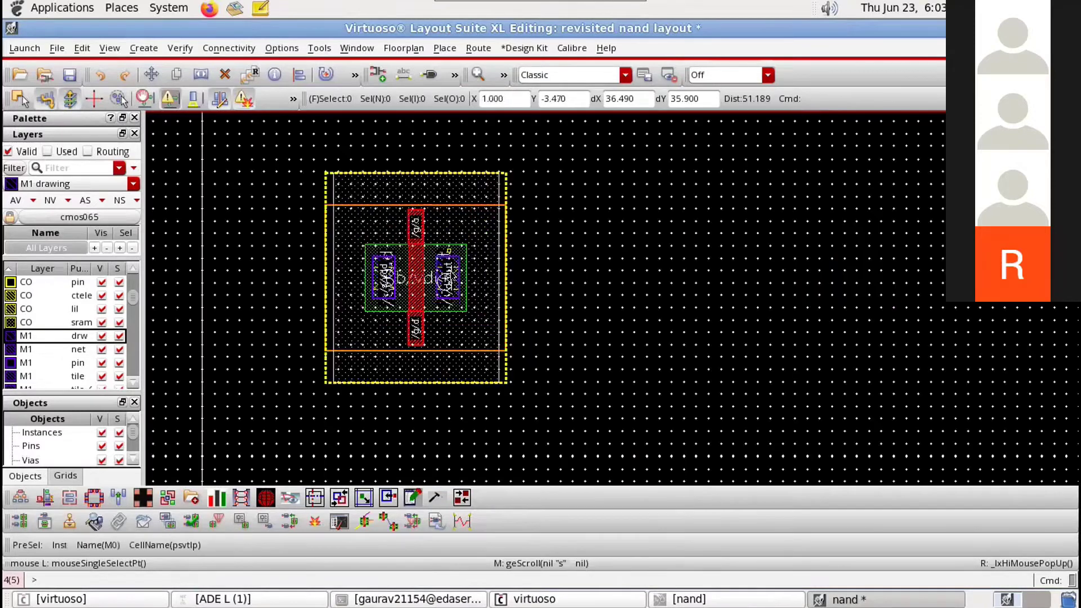
{"action": "scroll", "coordinate": [445, 284], "scroll_direction": "up", "scroll_amount": 2, "text": "ctrl"}
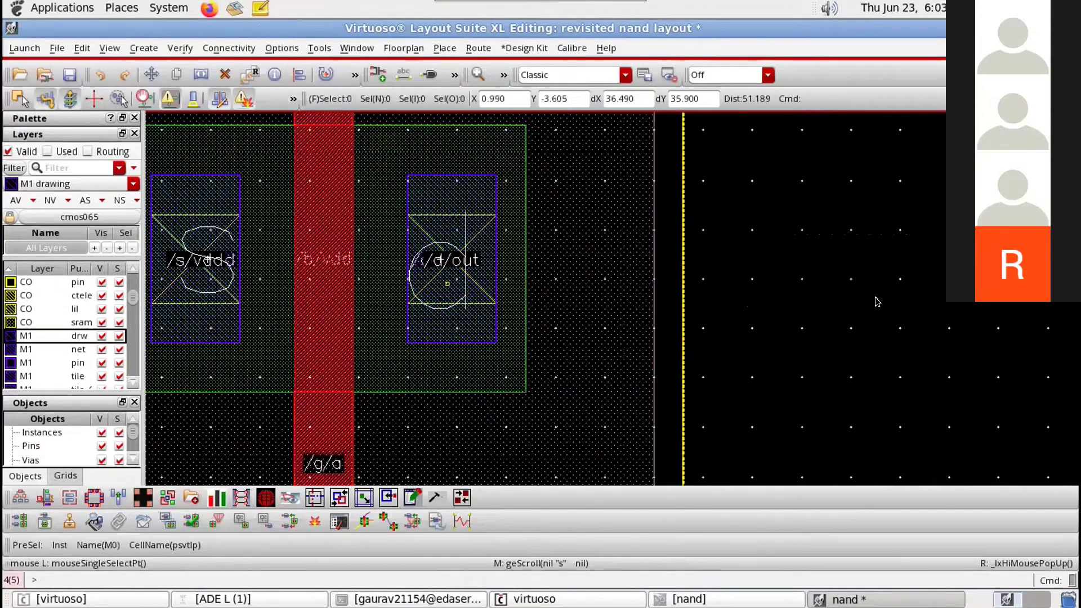
{"action": "scroll", "coordinate": [938, 455], "scroll_direction": "down", "scroll_amount": 5, "text": "ctrl"}
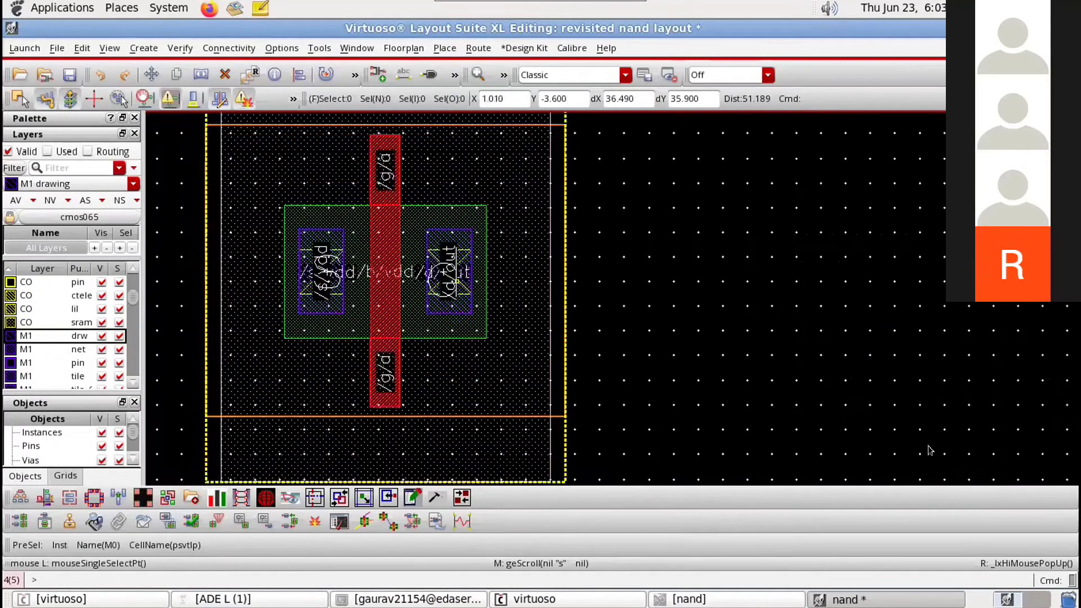
{"action": "scroll", "coordinate": [608, 197], "scroll_direction": "down", "scroll_amount": 2}
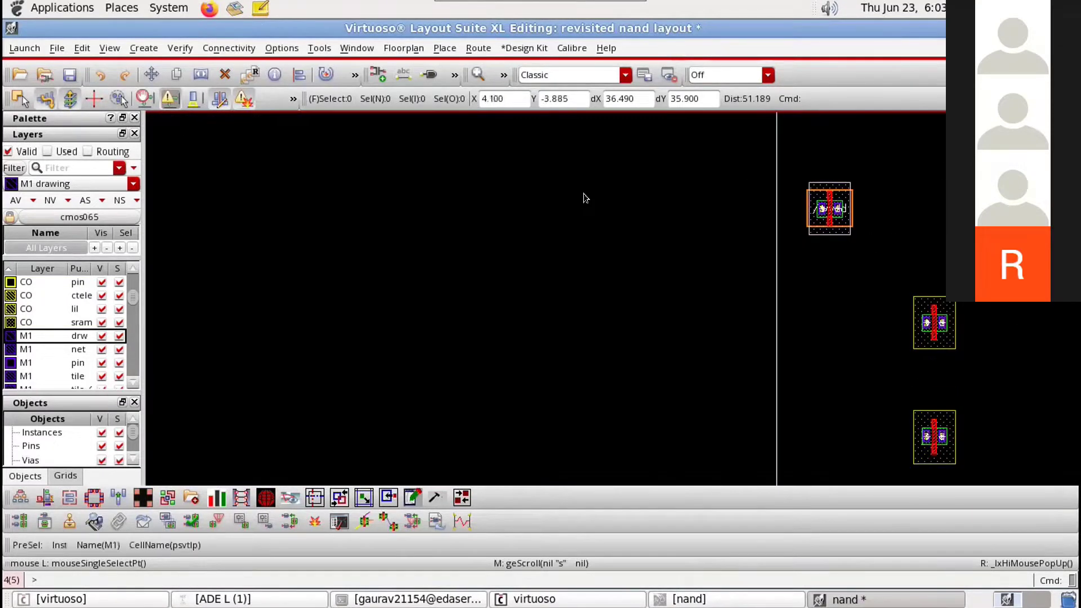
{"action": "scroll", "coordinate": [647, 236], "scroll_direction": "right", "scroll_amount": 3, "text": "shift"}
{"action": "scroll", "coordinate": [635, 261], "scroll_direction": "up", "scroll_amount": 1, "text": "ctrl"}
{"action": "scroll", "coordinate": [635, 260], "scroll_direction": "up", "scroll_amount": 1, "text": "ctrl"}
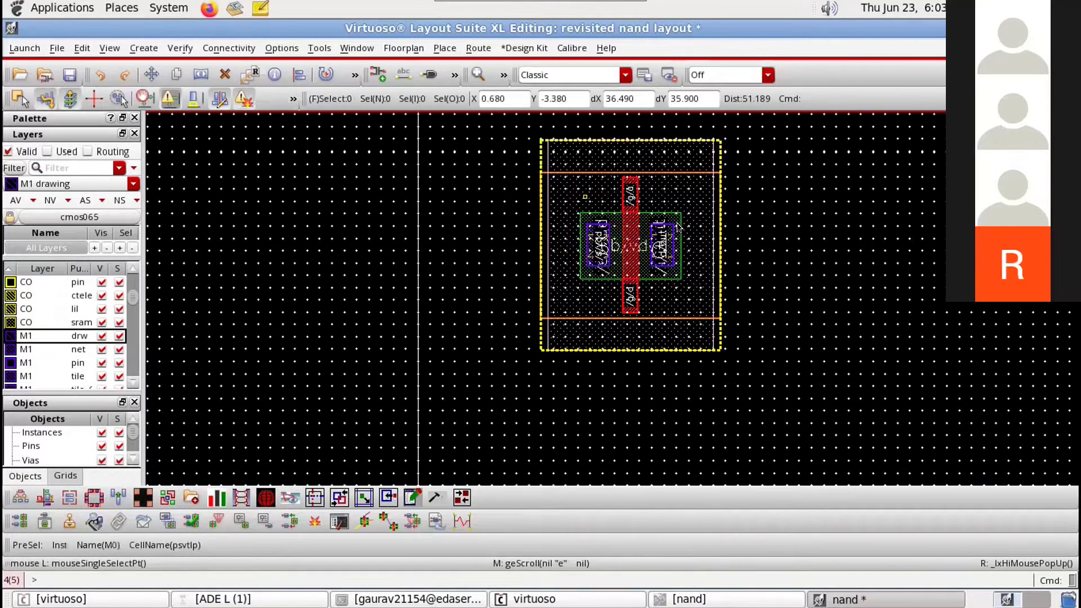
{"action": "scroll", "coordinate": [426, 239], "scroll_direction": "right", "scroll_amount": 3, "text": "shift"}
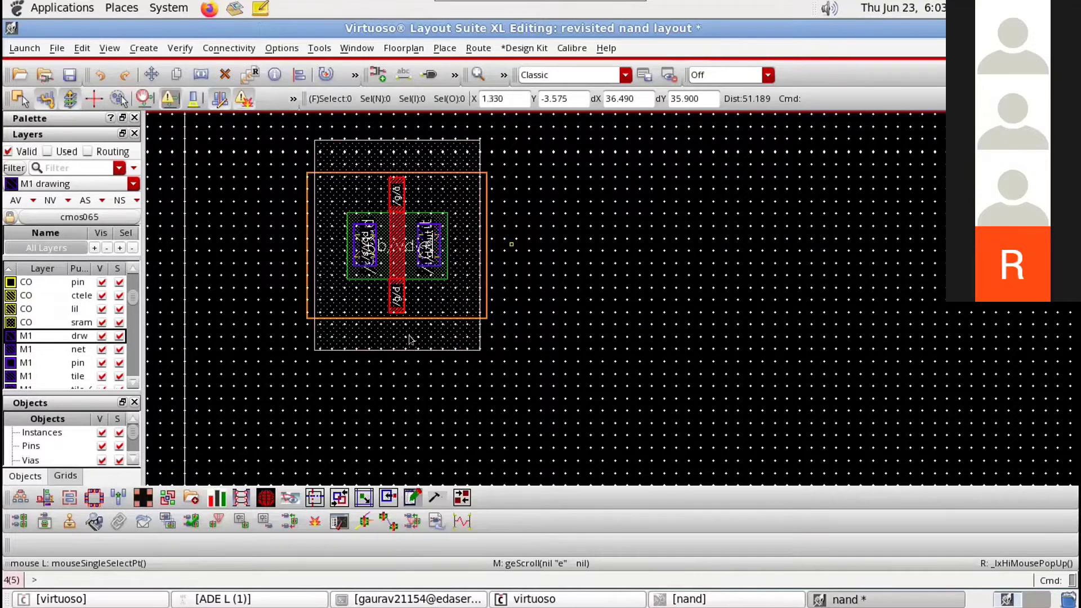
{"action": "scroll", "coordinate": [332, 322], "scroll_direction": "up", "scroll_amount": 1, "text": "ctrl"}
{"action": "scroll", "coordinate": [332, 321], "scroll_direction": "up", "scroll_amount": 1, "text": "ctrl"}
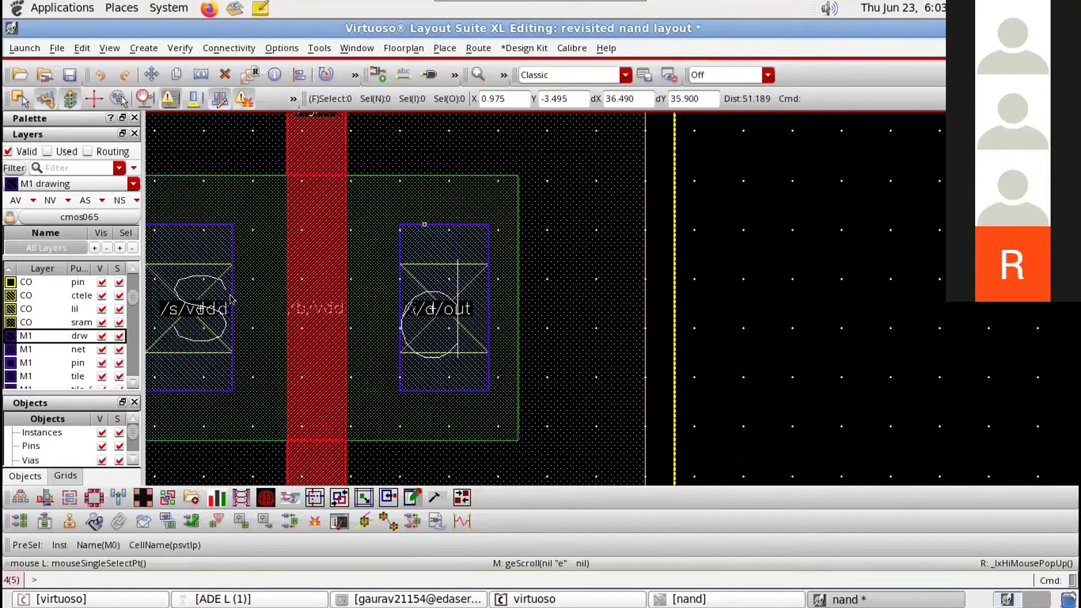
{"action": "scroll", "coordinate": [272, 302], "scroll_direction": "down", "scroll_amount": 1, "text": "ctrl"}
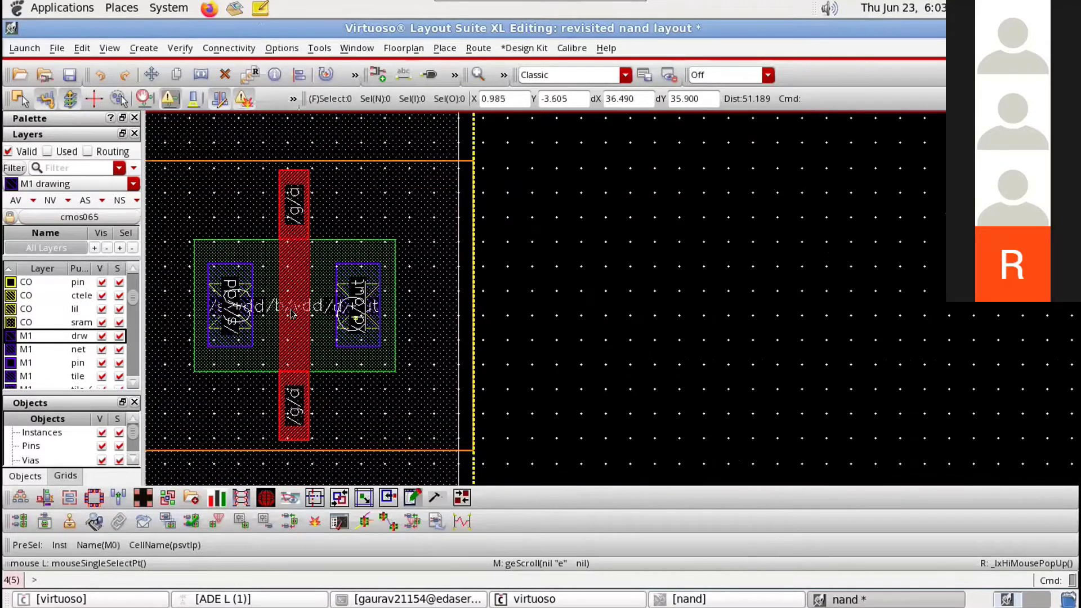
{"action": "scroll", "coordinate": [269, 298], "scroll_direction": "up", "scroll_amount": 1, "text": "ctrl"}
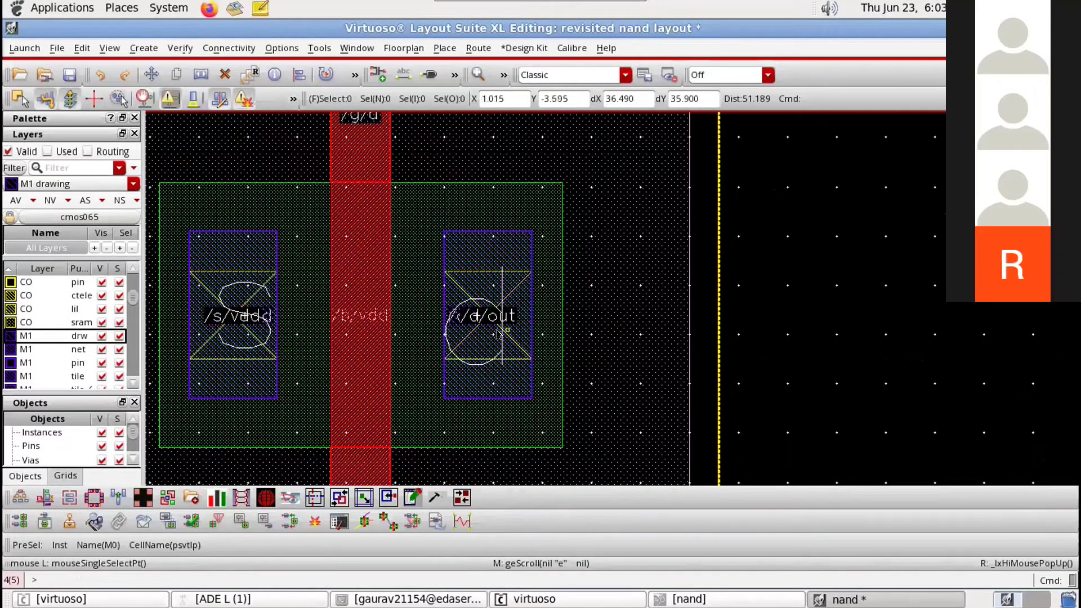
{"action": "scroll", "coordinate": [513, 337], "scroll_direction": "down", "scroll_amount": 1, "text": "ctrl"}
{"action": "scroll", "coordinate": [864, 321], "scroll_direction": "down", "scroll_amount": 1, "text": "ctrl"}
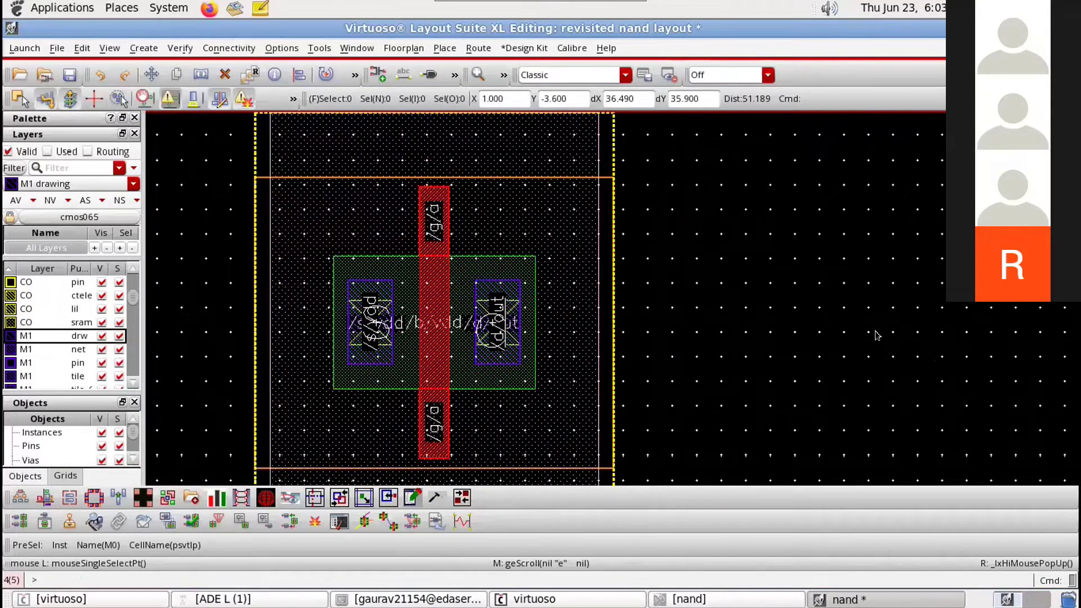
{"action": "scroll", "coordinate": [878, 335], "scroll_direction": "up", "scroll_amount": 2, "text": "ctrl"}
{"action": "scroll", "coordinate": [788, 242], "scroll_direction": "down", "scroll_amount": 1, "text": "ctrl"}
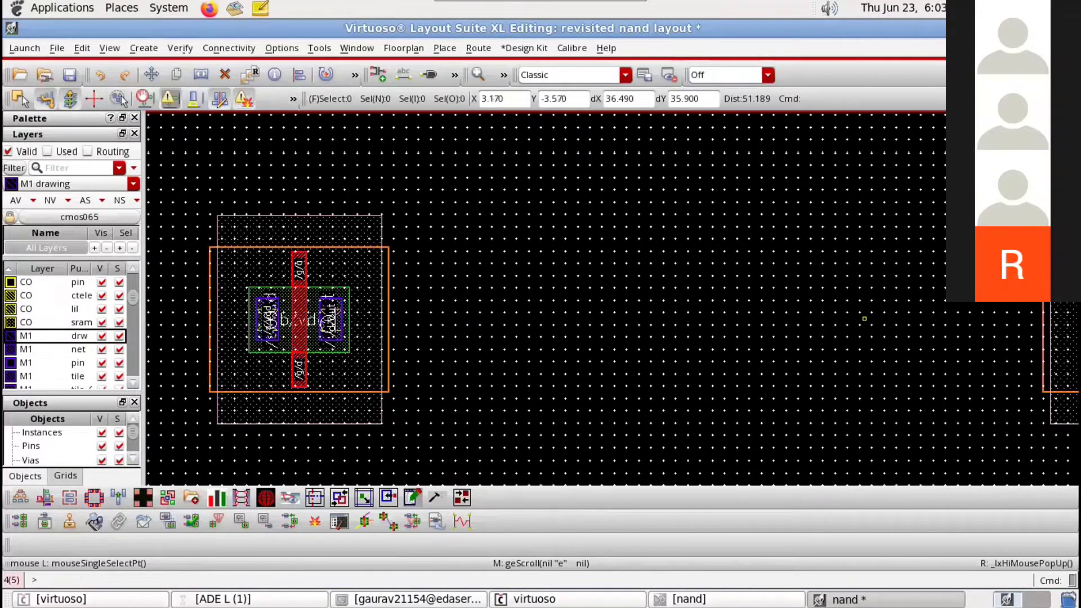
{"action": "scroll", "coordinate": [865, 318], "scroll_direction": "down", "scroll_amount": 1, "text": "ctrl"}
{"action": "scroll", "coordinate": [856, 299], "scroll_direction": "up", "scroll_amount": 1, "text": "ctrl"}
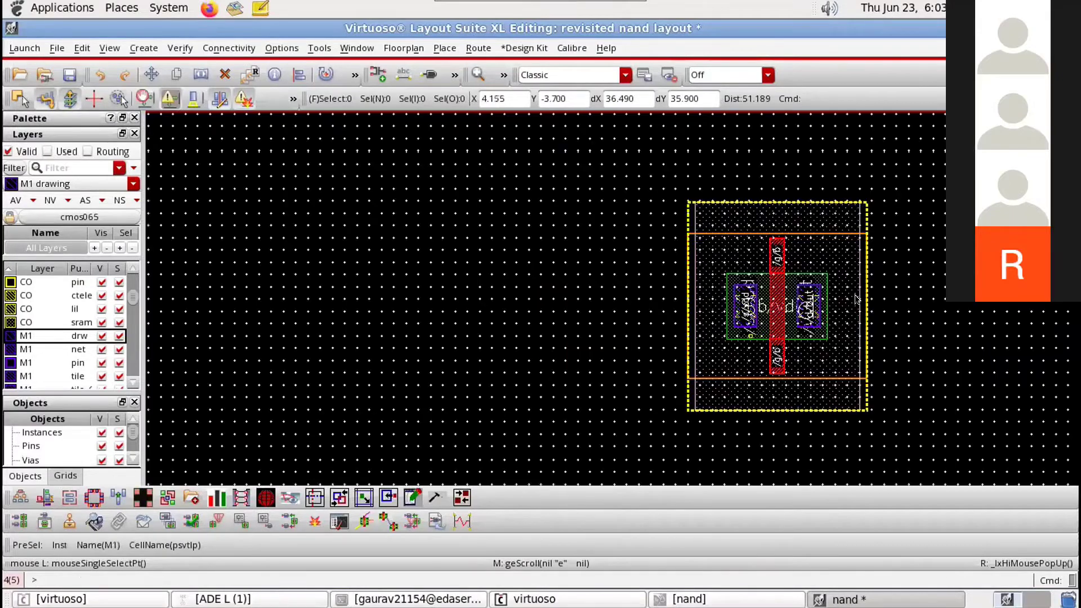
Step: Turn PMOS transistor M1 around so that its out drain terminal faces PMOS M0
{"action": "scroll", "coordinate": [856, 299], "scroll_direction": "up", "scroll_amount": 1, "text": "ctrl"}
{"action": "scroll", "coordinate": [851, 283], "scroll_direction": "up", "scroll_amount": 1, "text": "ctrl"}
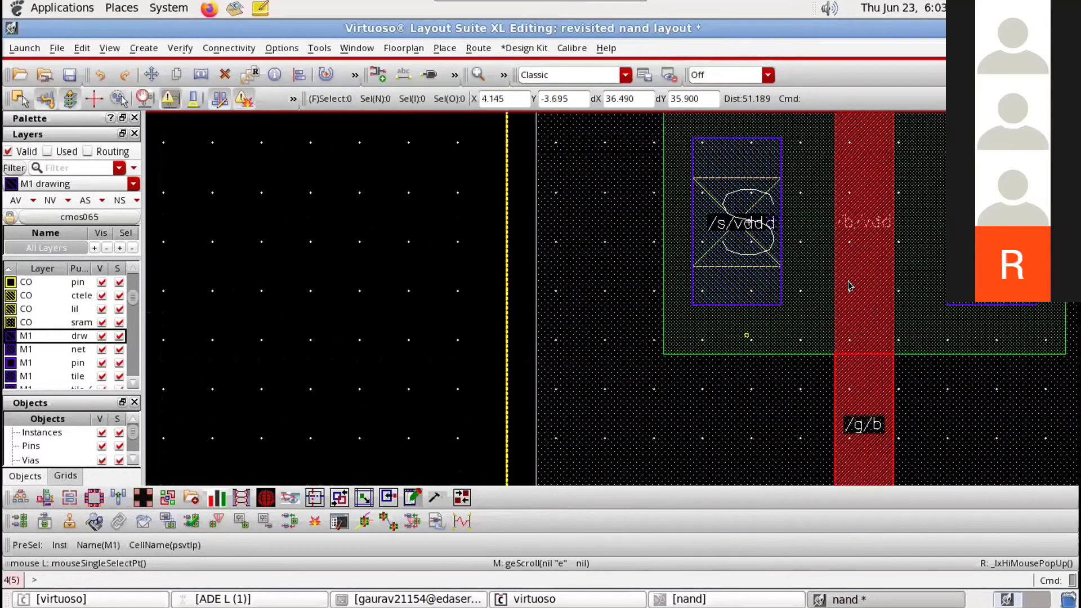
{"action": "scroll", "coordinate": [756, 124], "scroll_direction": "down", "scroll_amount": 2, "text": "ctrl"}
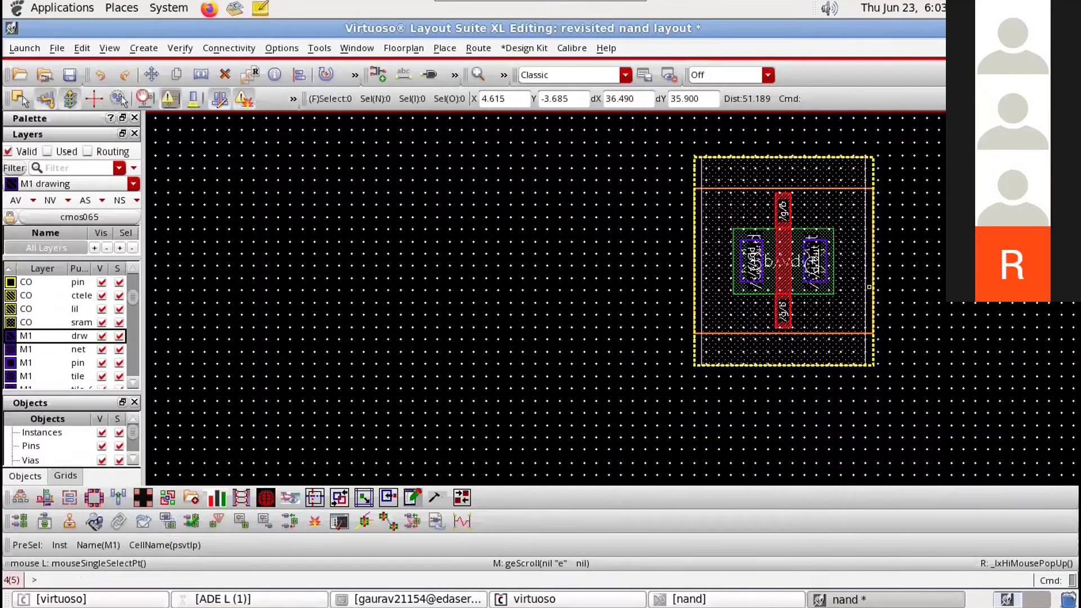
{"action": "right_click", "coordinate": [851, 285]}
{"action": "mouse_move", "coordinate": [845, 130]}
{"action": "left_click", "coordinate": [918, 210]}
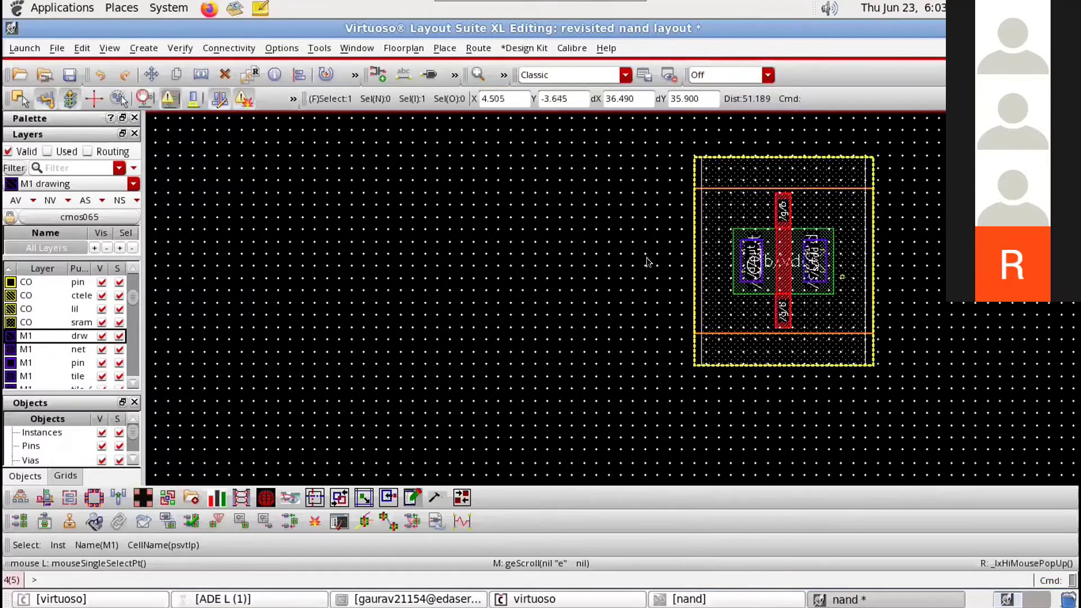
Step: Move PMOS M1 horizontally closer to PMOS M0, keeping their out terminals facing each other
{"action": "key", "text": "Left"}
{"action": "scroll", "coordinate": [209, 247], "scroll_direction": "up", "scroll_amount": 1, "text": "ctrl"}
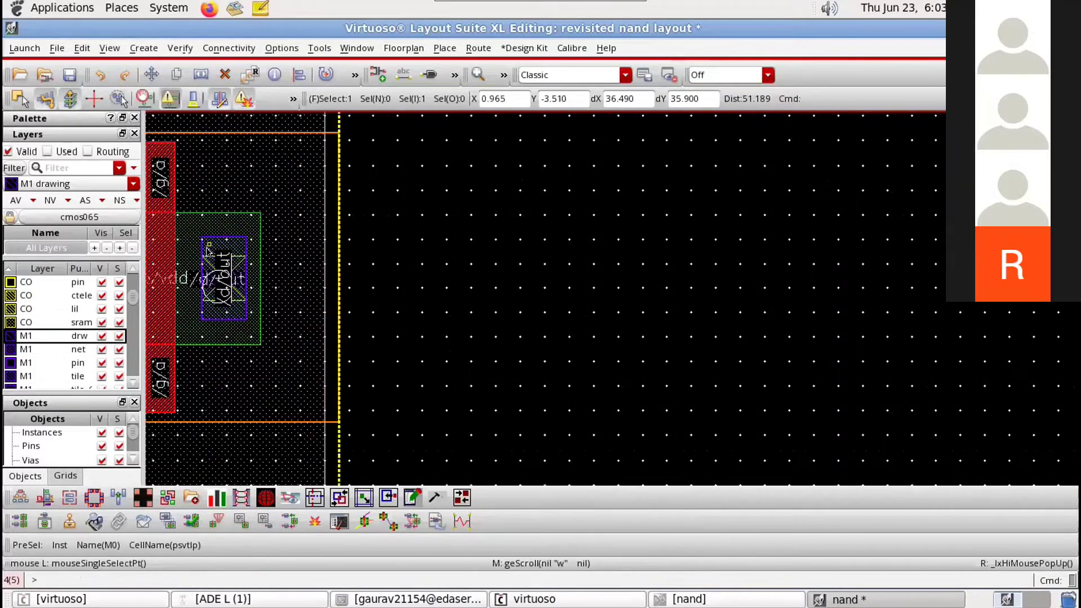
{"action": "scroll", "coordinate": [209, 255], "scroll_direction": "down", "scroll_amount": 1, "text": "ctrl"}
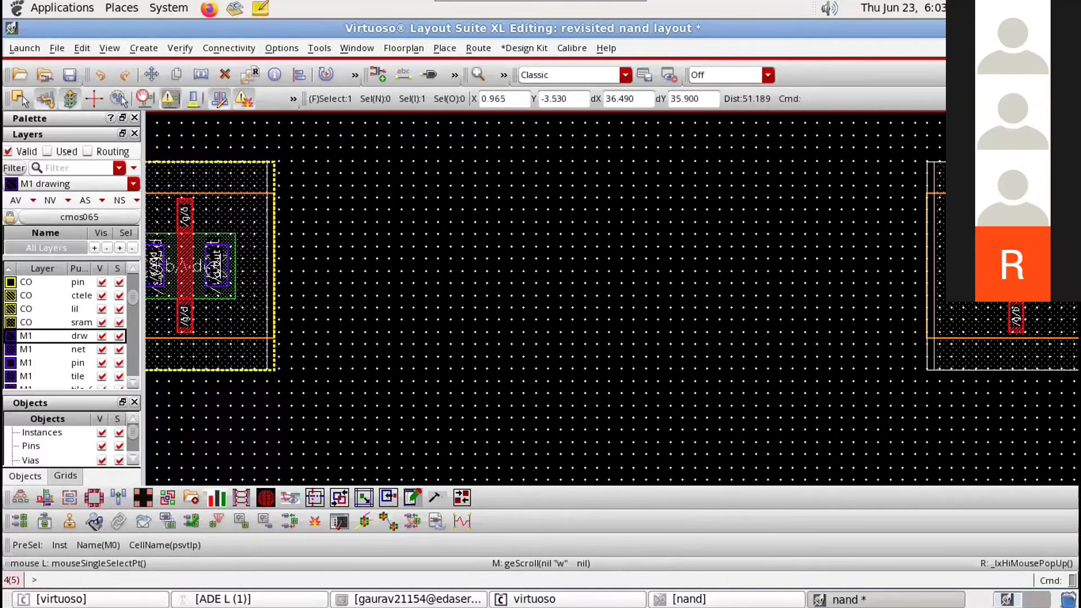
{"action": "left_click", "coordinate": [904, 322]}
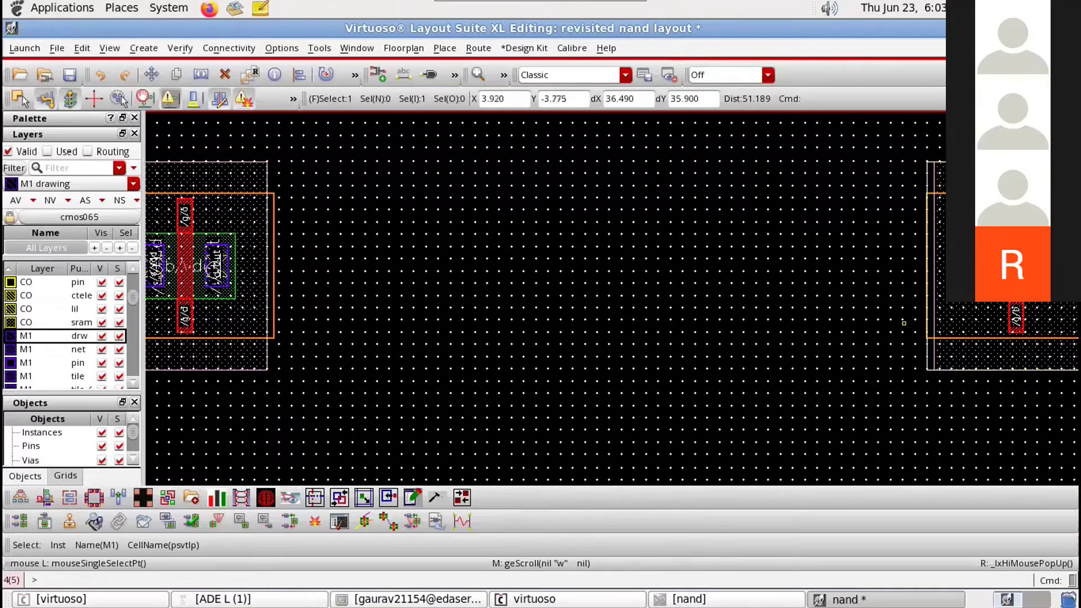
{"action": "left_click", "coordinate": [930, 301]}
{"action": "left_click_drag", "start_coordinate": [622, 183], "coordinate": [373, 283]}
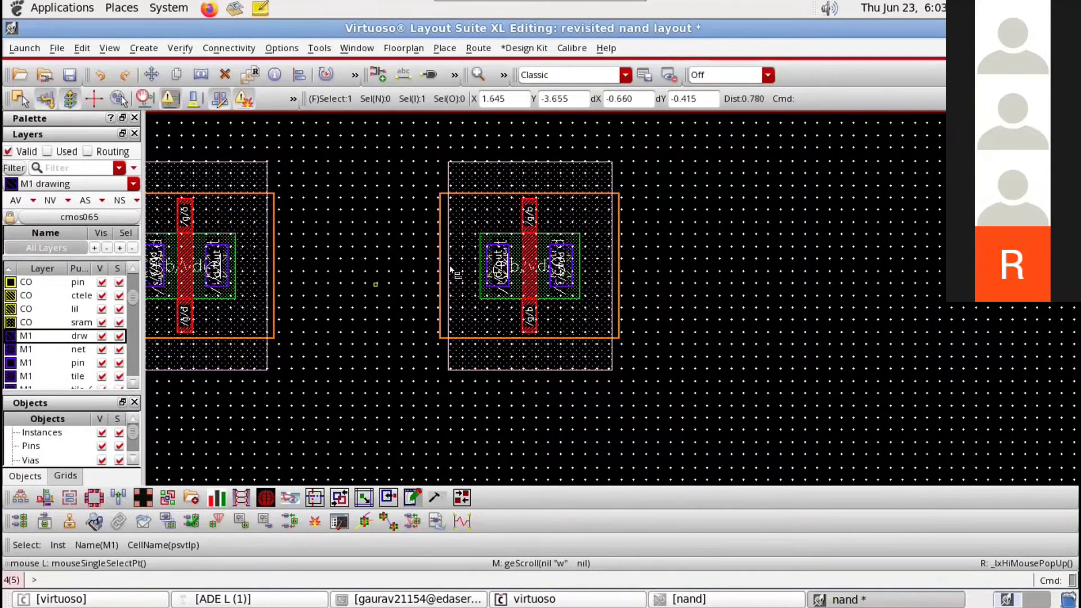
Step: Quick Align the edge of M1's out contact to the matching edge of M0's out contact so both PMOS transistors share the drain
{"action": "key", "text": "a"}
{"action": "left_click", "coordinate": [488, 268]}
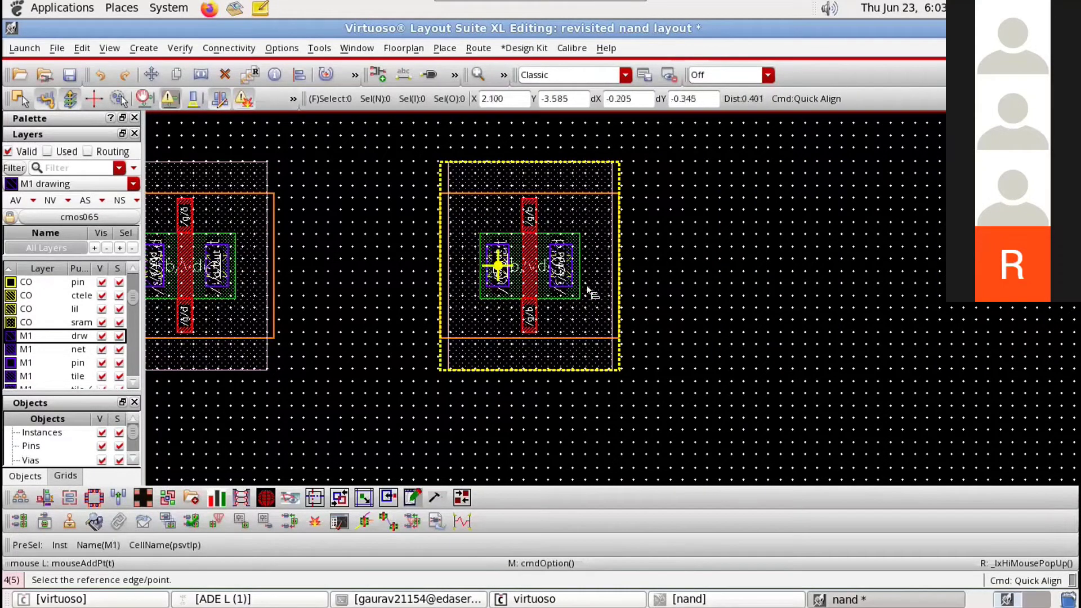
{"action": "key", "text": "Escape"}
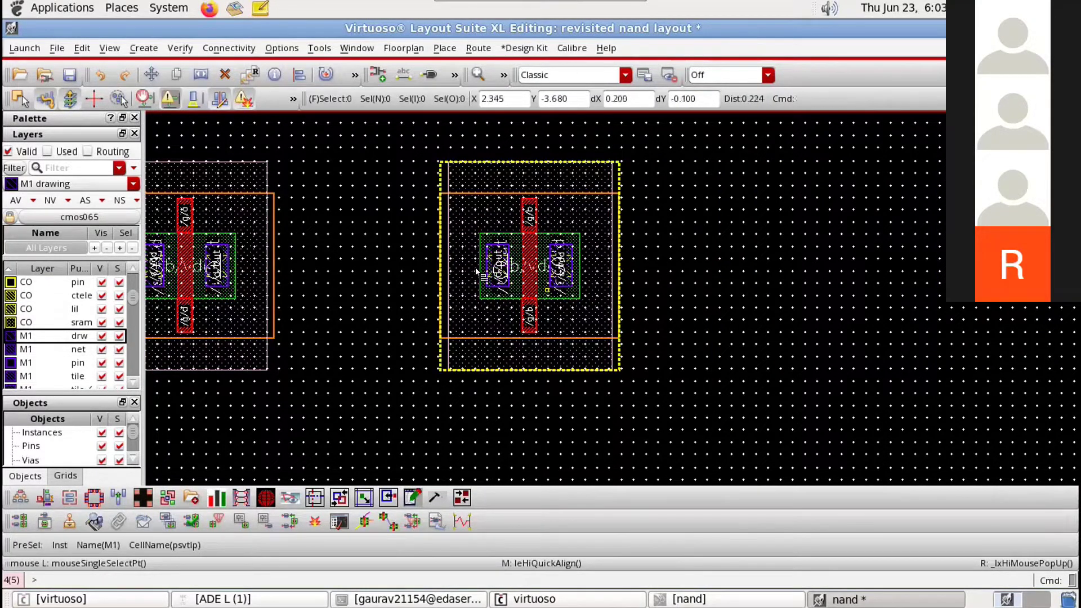
{"action": "key", "text": "a"}
{"action": "left_click", "coordinate": [487, 266]}
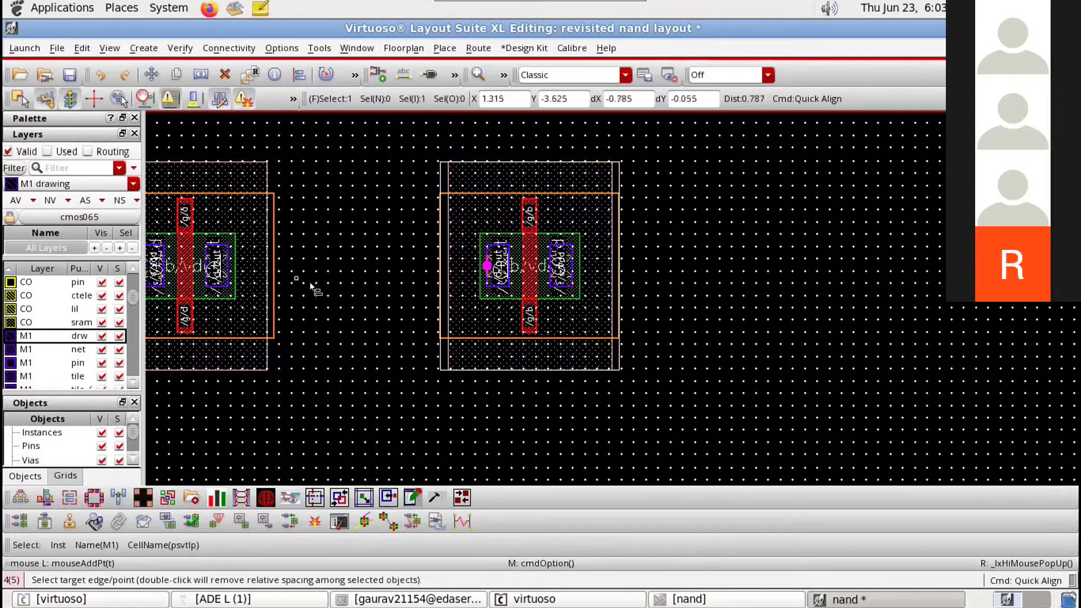
{"action": "left_click", "coordinate": [205, 266]}
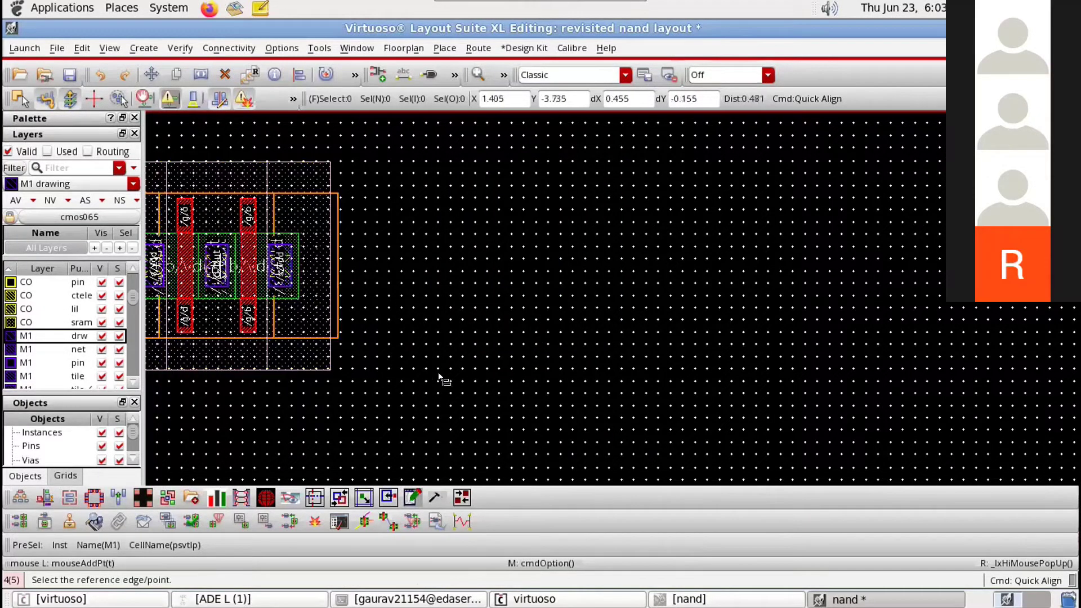
Step: Leave Quick Align and move NMOS transistor M2, with gate b, sideways towards the merged PMOS pair above it
{"action": "scroll", "coordinate": [342, 321], "scroll_direction": "down", "scroll_amount": 1}
{"action": "key", "text": "Down"}
{"action": "key", "text": "Down"}
{"action": "key", "text": "Down"}
{"action": "key", "text": "Down"}
{"action": "key", "text": "Left"}
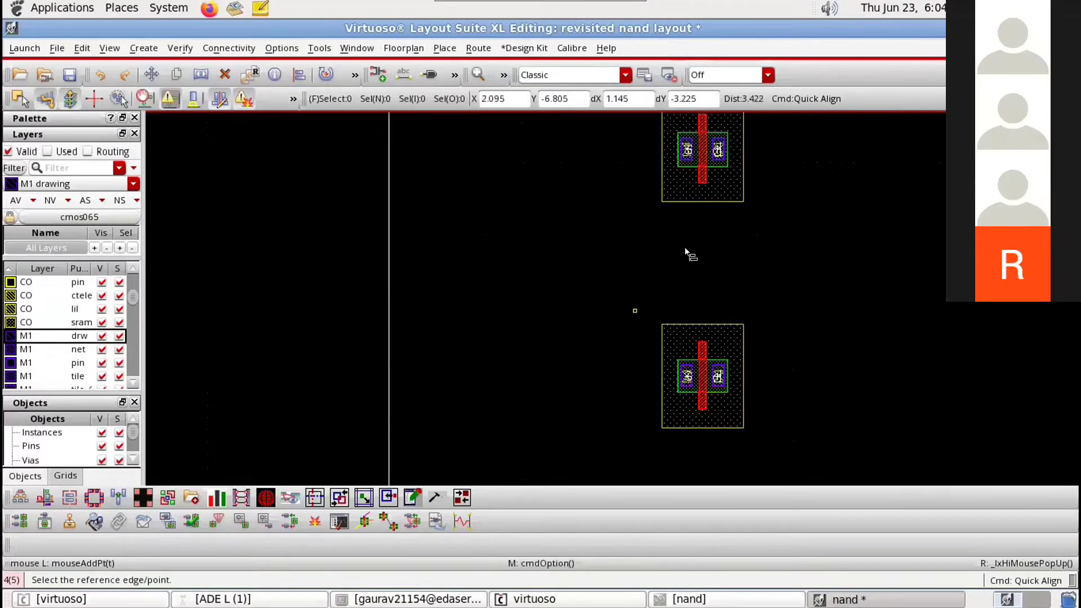
{"action": "scroll", "coordinate": [685, 249], "scroll_direction": "down", "scroll_amount": 1}
{"action": "key", "text": "Up"}
{"action": "key", "text": "Up"}
{"action": "key", "text": "Escape"}
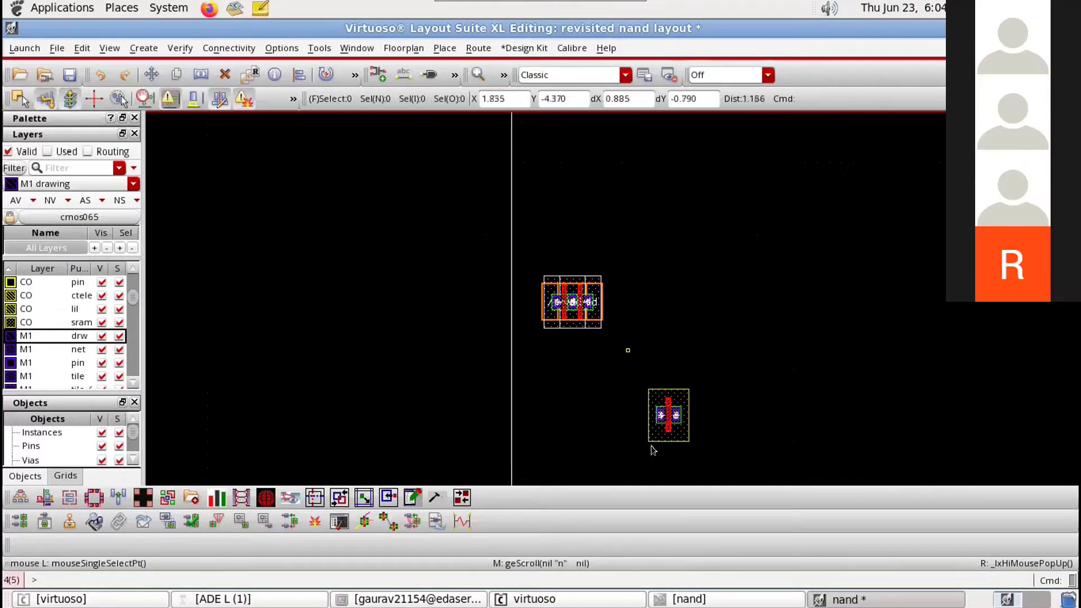
{"action": "scroll", "coordinate": [662, 462], "scroll_direction": "up", "scroll_amount": 1}
{"action": "scroll", "coordinate": [653, 453], "scroll_direction": "up", "scroll_amount": 1}
{"action": "scroll", "coordinate": [654, 453], "scroll_direction": "up", "scroll_amount": 1}
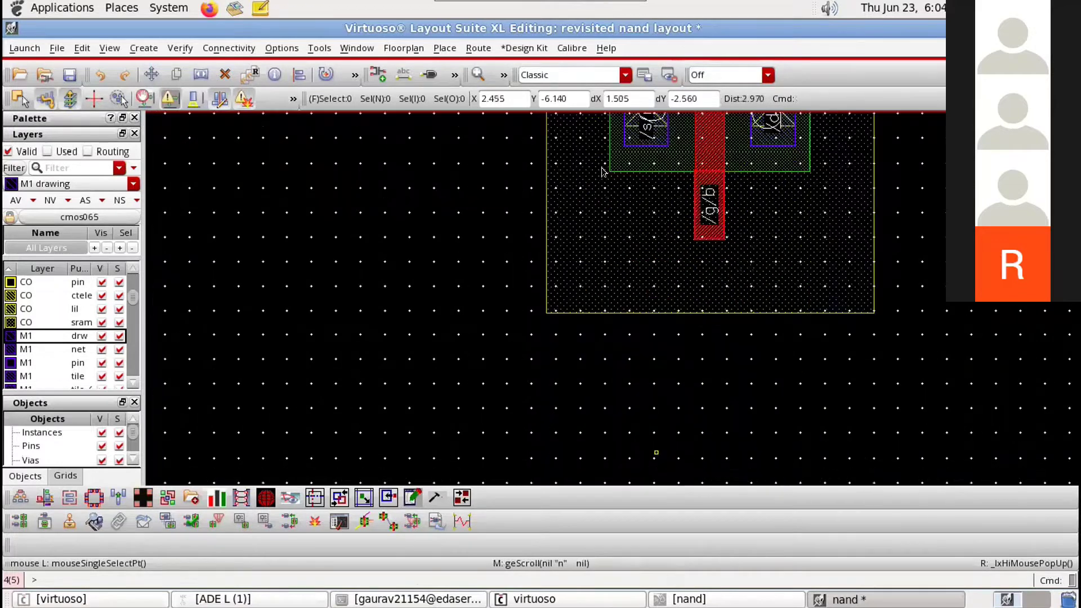
{"action": "scroll", "coordinate": [654, 452], "scroll_direction": "down", "scroll_amount": 1}
{"action": "mouse_move", "coordinate": [567, 158]}
{"action": "left_mouse_down"}
{"action": "mouse_move", "coordinate": [761, 398]}
{"action": "mouse_move", "coordinate": [813, 421]}
{"action": "left_mouse_up"}
{"action": "left_click_drag", "start_coordinate": [696, 243], "coordinate": [465, 242]}
Step: Move NMOS transistor M3, with gate a, up beside M2 so its net22 drain faces M2's net22 source
{"action": "scroll", "coordinate": [543, 301], "scroll_direction": "down", "scroll_amount": 1}
{"action": "scroll", "coordinate": [543, 301], "scroll_direction": "down", "scroll_amount": 1}
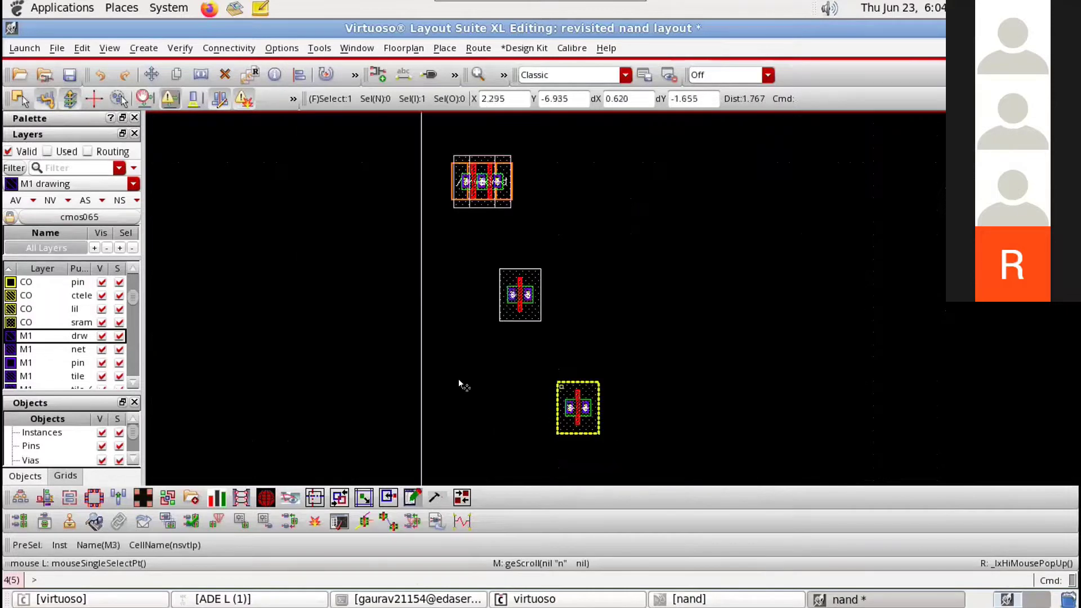
{"action": "left_click_drag", "start_coordinate": [530, 369], "coordinate": [621, 449]}
{"action": "left_click_drag", "start_coordinate": [584, 400], "coordinate": [451, 291]}
Step: Quick Align the corner of M2's net22 source contact to the same corner of M3's net22 drain contact, merging the NMOS pair
{"action": "scroll", "coordinate": [472, 286], "scroll_direction": "up", "scroll_amount": 2}
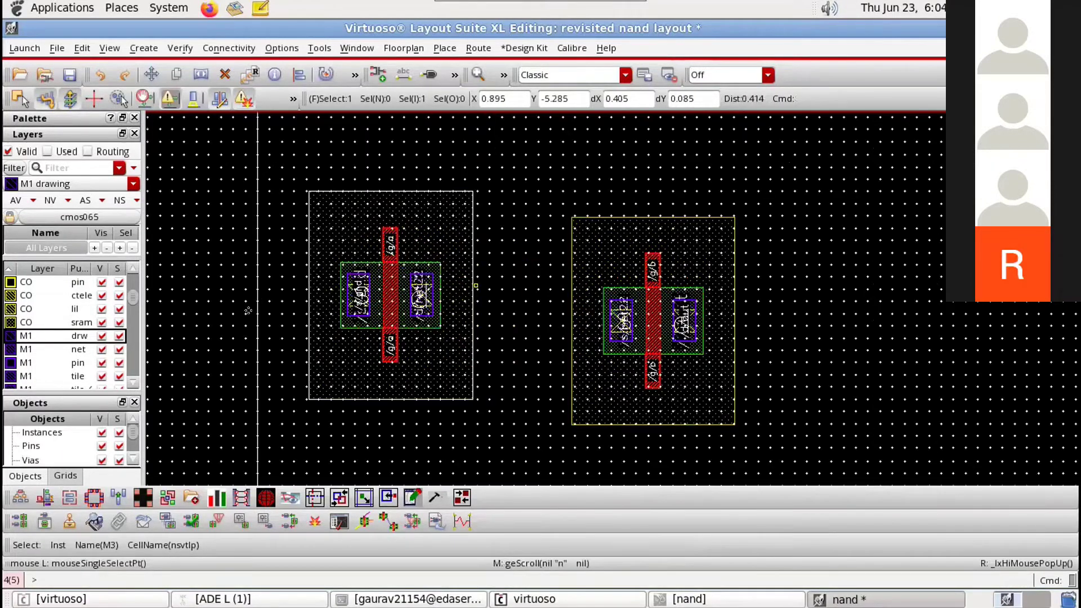
{"action": "scroll", "coordinate": [475, 286], "scroll_direction": "up", "scroll_amount": 1}
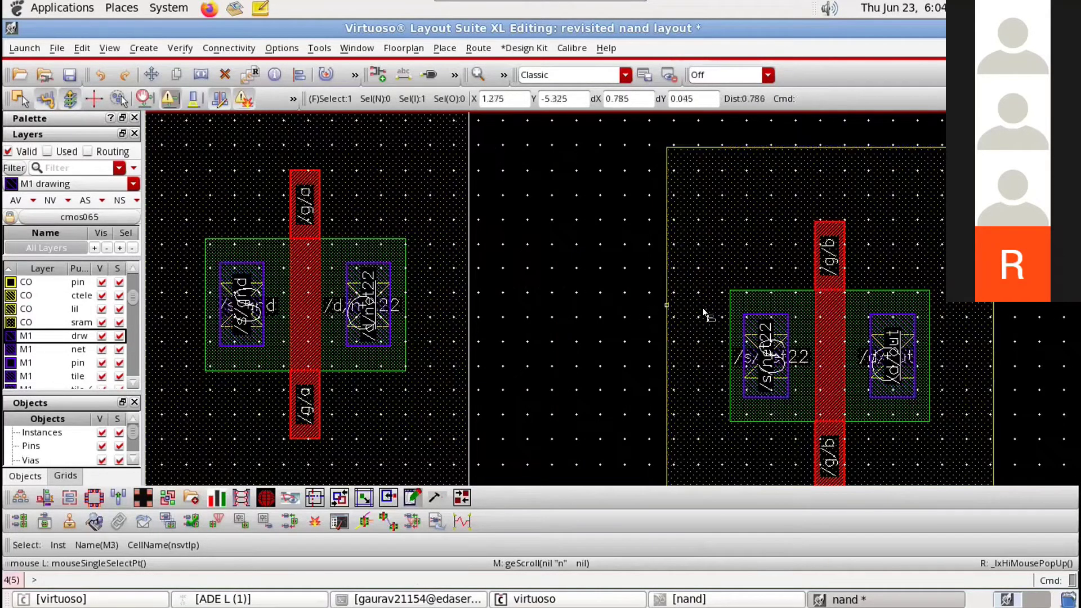
{"action": "key", "text": "a"}
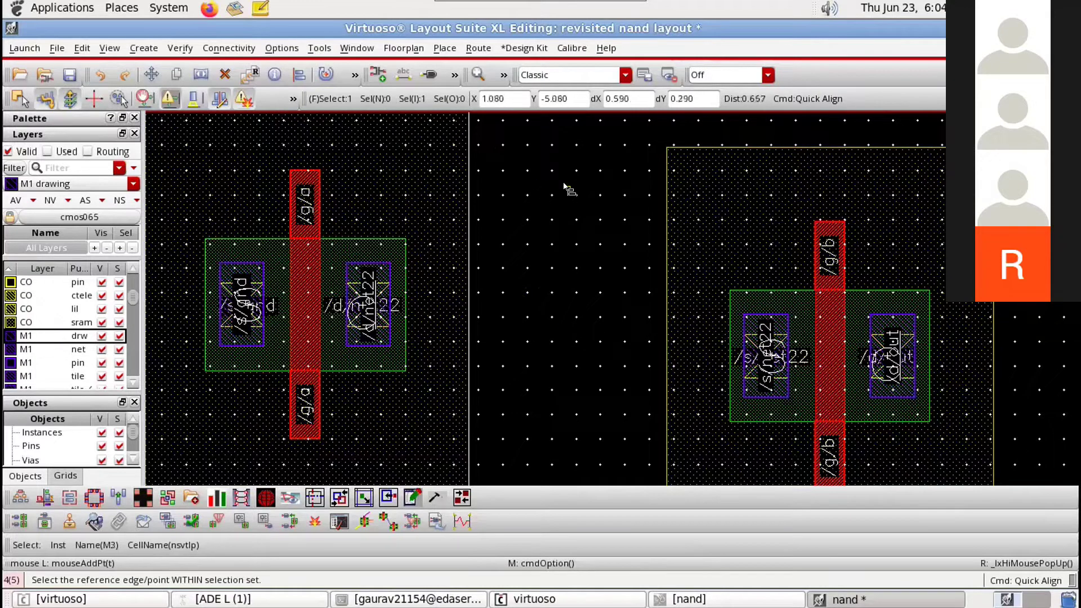
{"action": "left_click_drag", "start_coordinate": [627, 136], "coordinate": [1026, 471]}
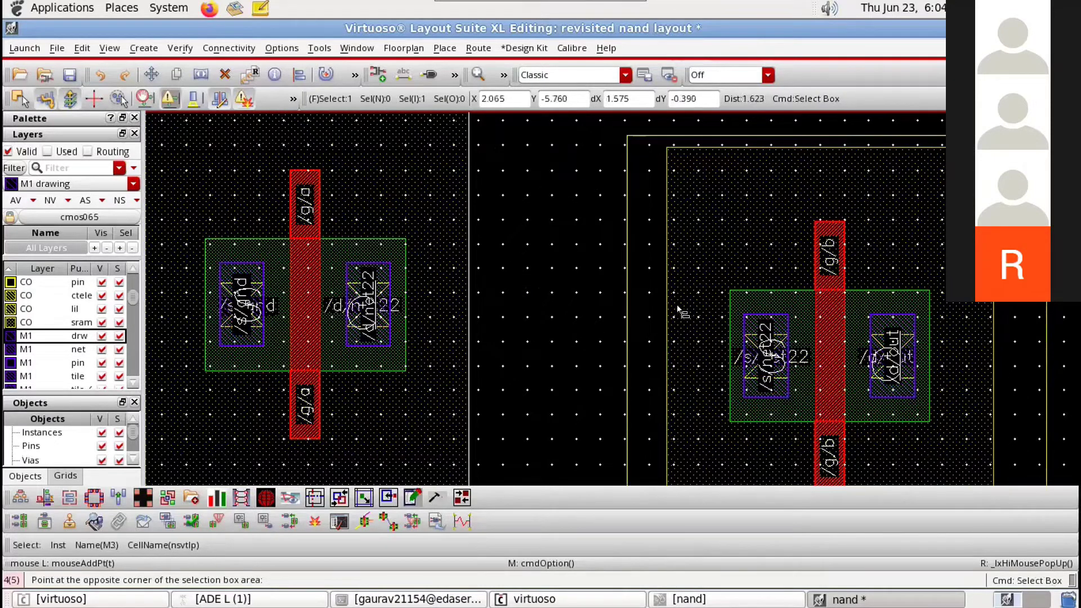
{"action": "left_click", "coordinate": [744, 315]}
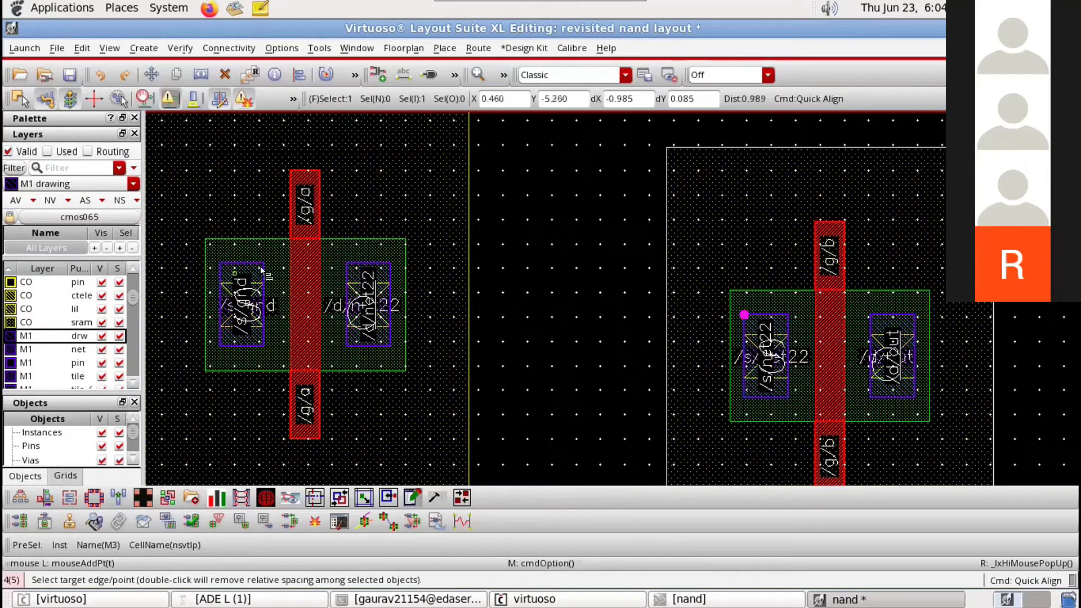
{"action": "left_click", "coordinate": [347, 263]}
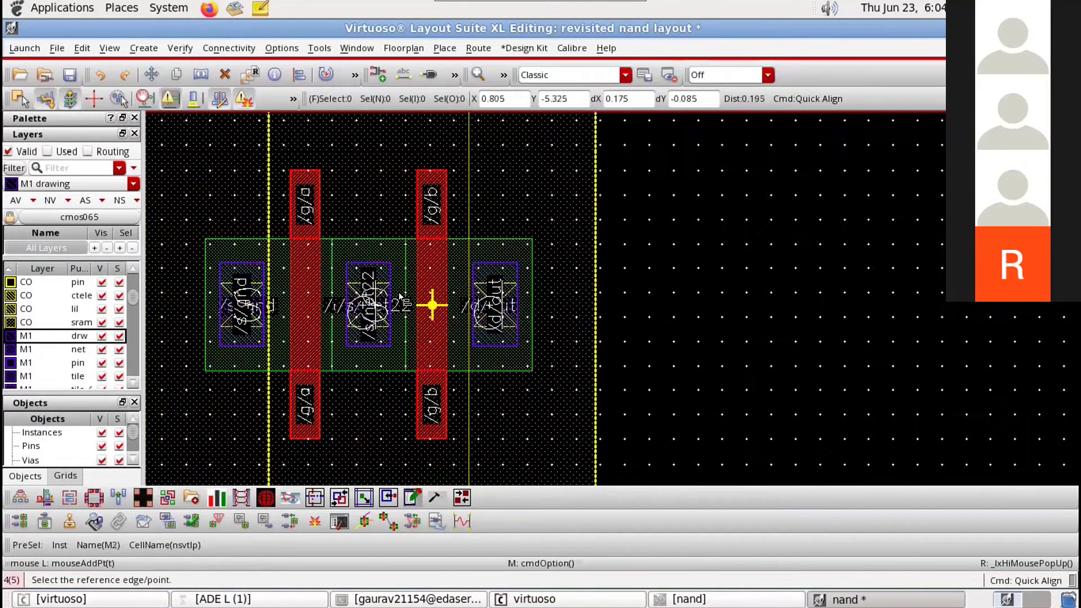
{"action": "scroll", "coordinate": [476, 326], "scroll_direction": "down", "scroll_amount": 2, "text": "ctrl"}
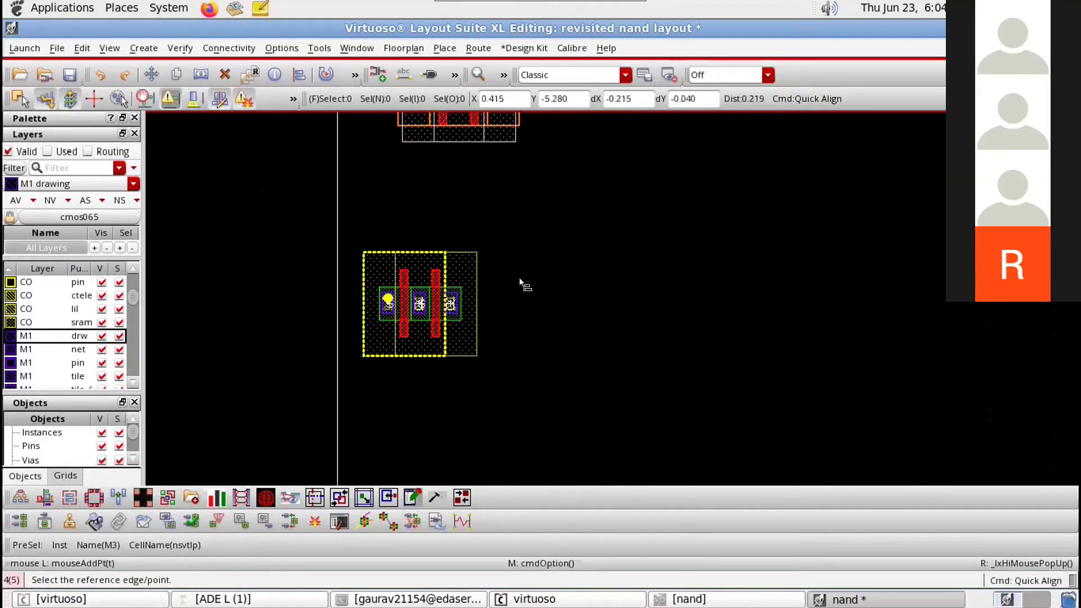
{"action": "scroll", "coordinate": [473, 266], "scroll_direction": "up", "scroll_amount": 2, "text": "ctrl"}
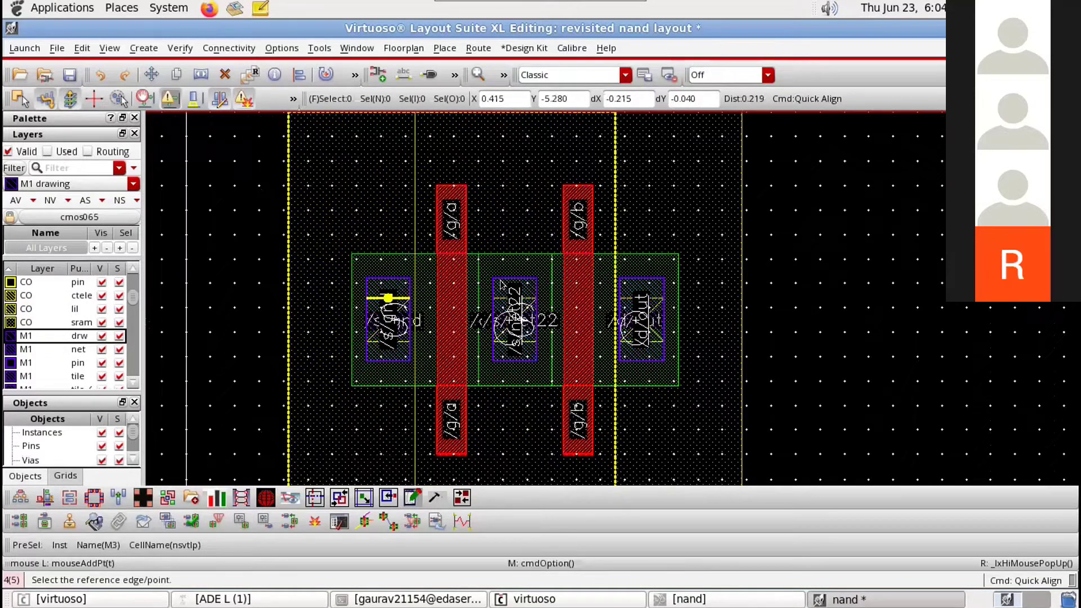
{"action": "scroll", "coordinate": [601, 174], "scroll_direction": "up", "scroll_amount": 1, "text": "ctrl"}
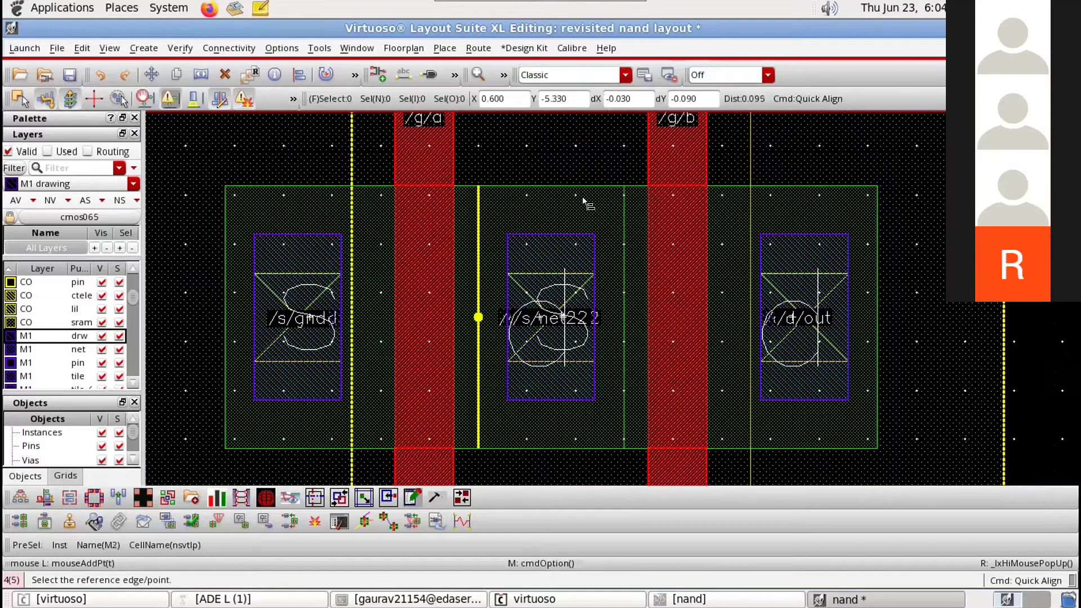
Step: Try to Quick Align PMOS M0's gate with the gate of NMOS M3, and undo the move
{"action": "scroll", "coordinate": [589, 209], "scroll_direction": "down", "scroll_amount": 4, "text": "ctrl"}
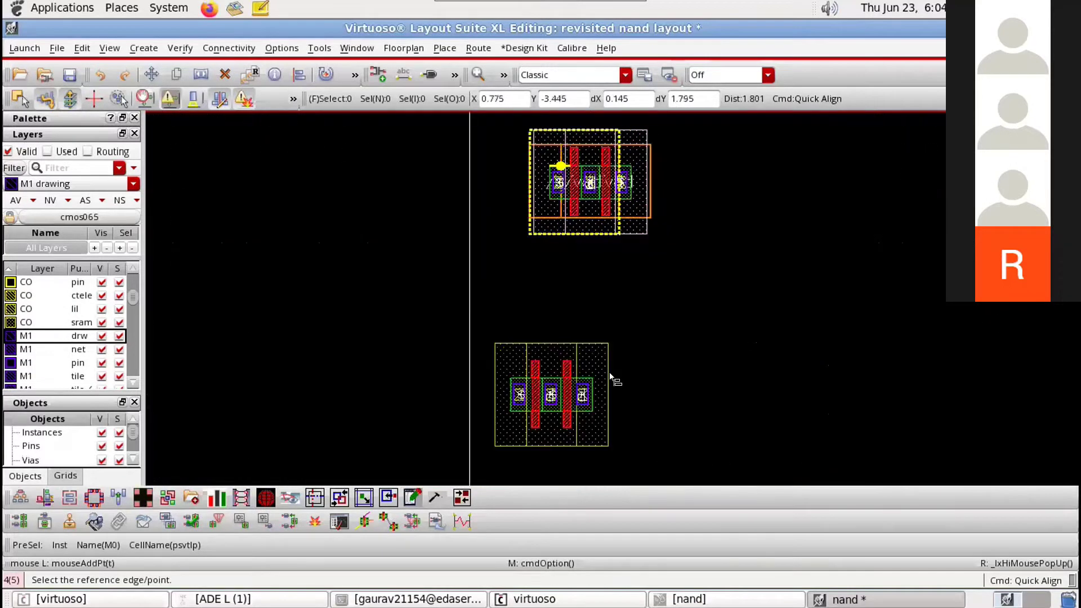
{"action": "scroll", "coordinate": [564, 166], "scroll_direction": "up", "scroll_amount": 2, "text": "ctrl"}
{"action": "left_click", "coordinate": [590, 225]}
{"action": "scroll", "coordinate": [610, 373], "scroll_direction": "down", "scroll_amount": 3, "text": "ctrl"}
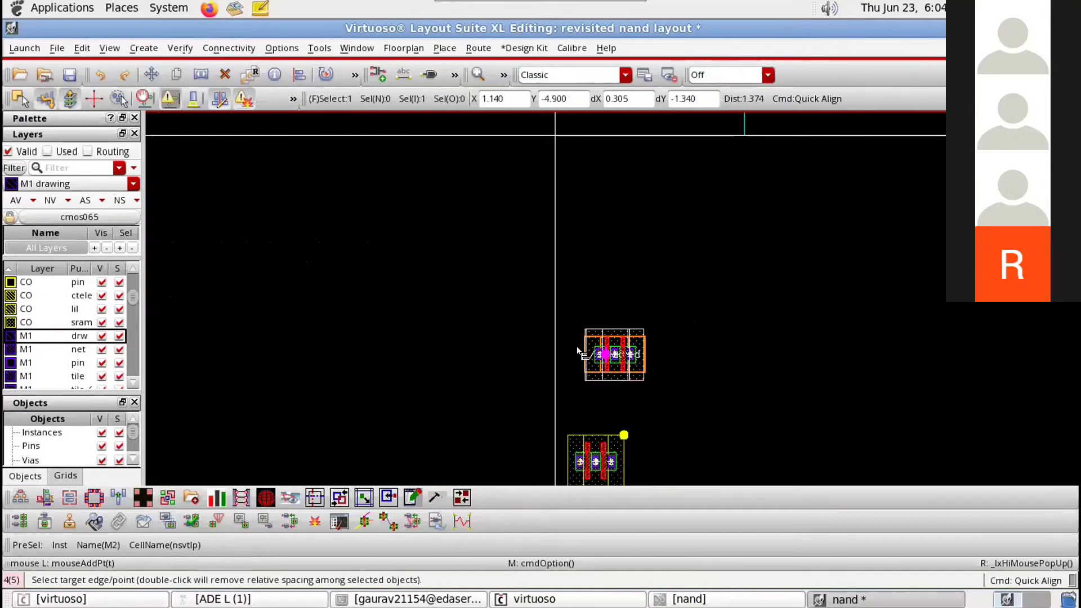
{"action": "scroll", "coordinate": [586, 343], "scroll_direction": "down", "scroll_amount": 1}
{"action": "scroll", "coordinate": [586, 385], "scroll_direction": "up", "scroll_amount": 2, "text": "ctrl"}
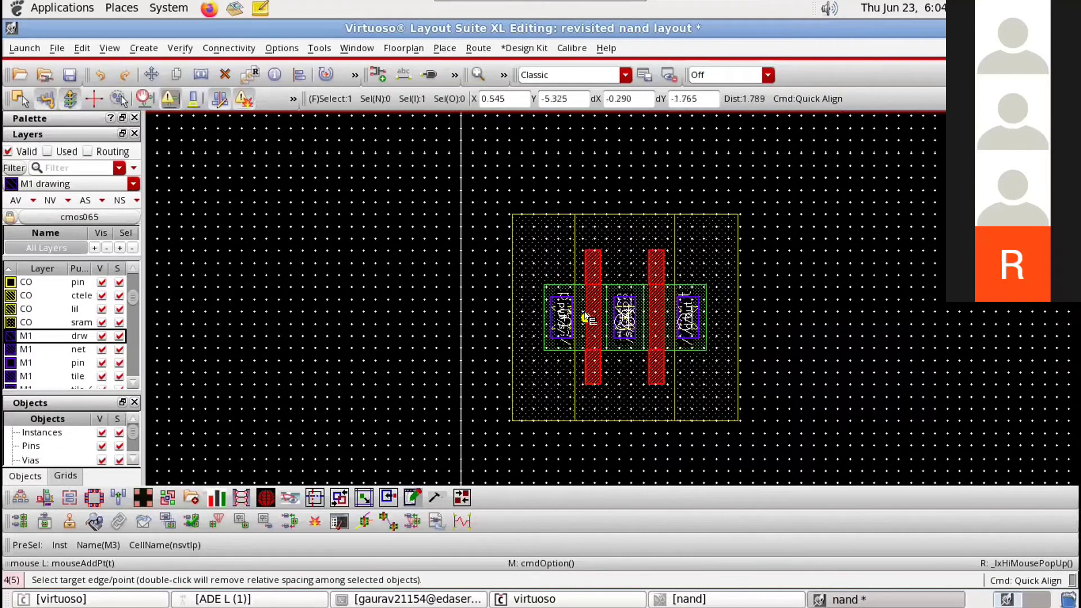
{"action": "left_click", "coordinate": [700, 337]}
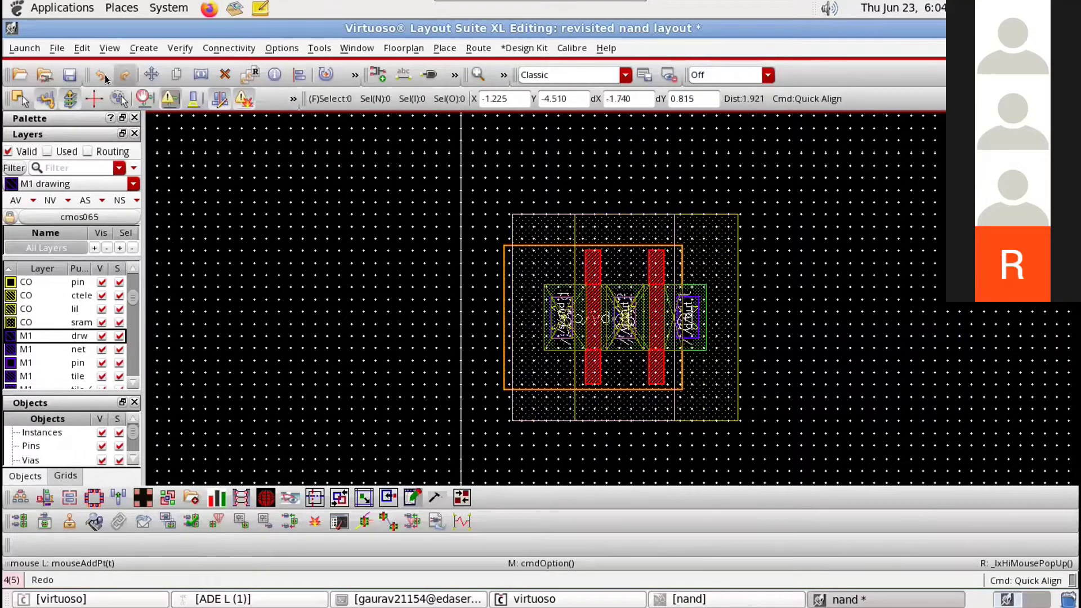
{"action": "left_click", "coordinate": [101, 78]}
Step: Quick Align the outer edge of PMOS M0's gate a to the matching gate a edge of NMOS M3
{"action": "scroll", "coordinate": [724, 225], "scroll_direction": "down", "scroll_amount": 4, "text": "ctrl"}
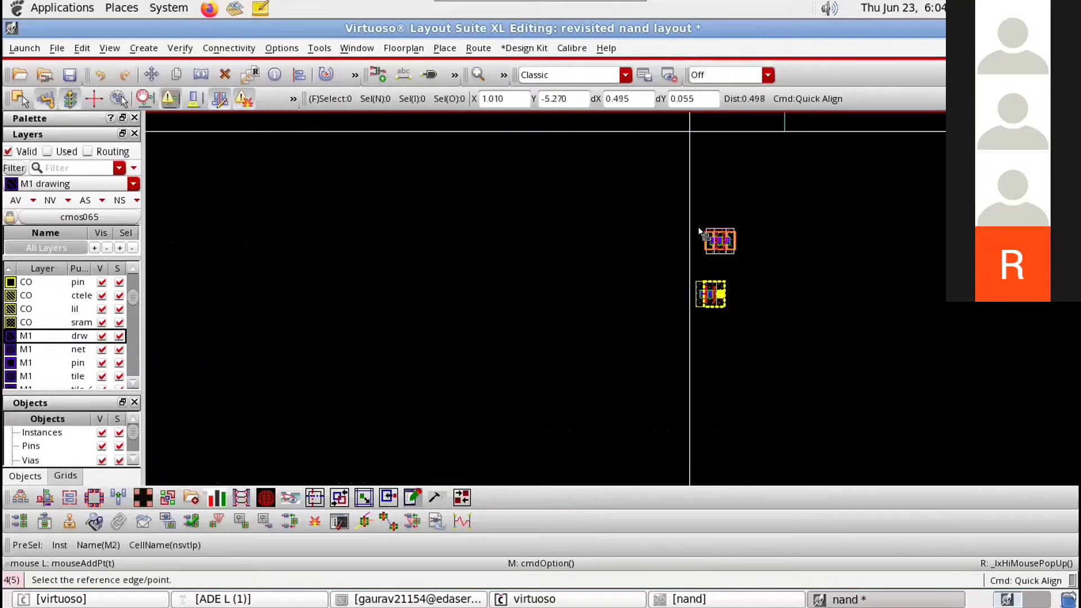
{"action": "scroll", "coordinate": [701, 233], "scroll_direction": "up", "scroll_amount": 4, "text": "ctrl"}
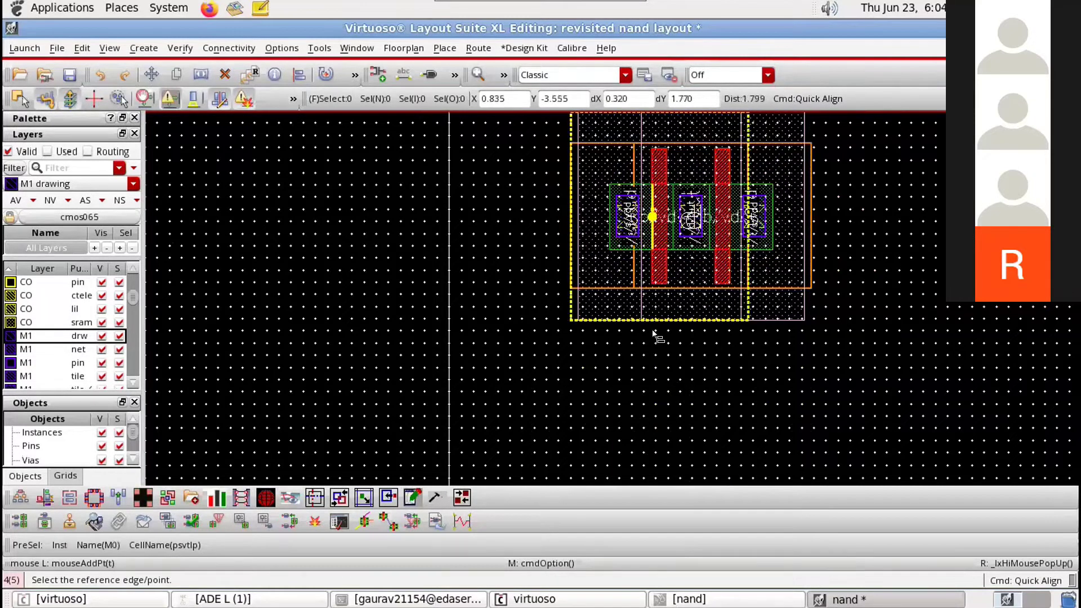
{"action": "left_click", "coordinate": [654, 350]}
{"action": "scroll", "coordinate": [610, 309], "scroll_direction": "down", "scroll_amount": 2, "text": "ctrl"}
{"action": "scroll", "coordinate": [613, 313], "scroll_direction": "down", "scroll_amount": 4}
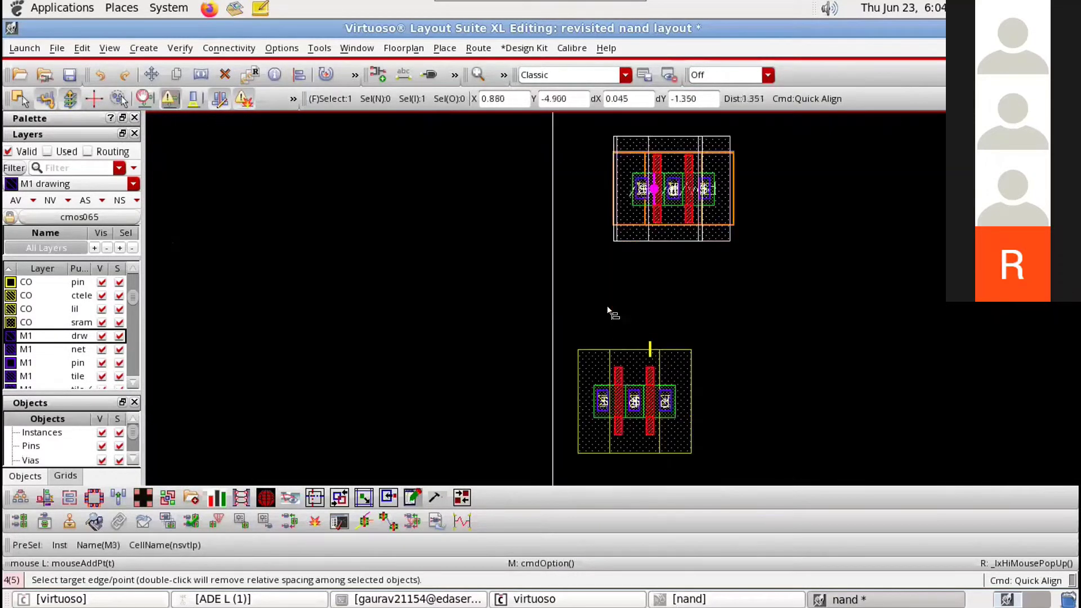
{"action": "scroll", "coordinate": [622, 306], "scroll_direction": "up", "scroll_amount": 1, "text": "ctrl"}
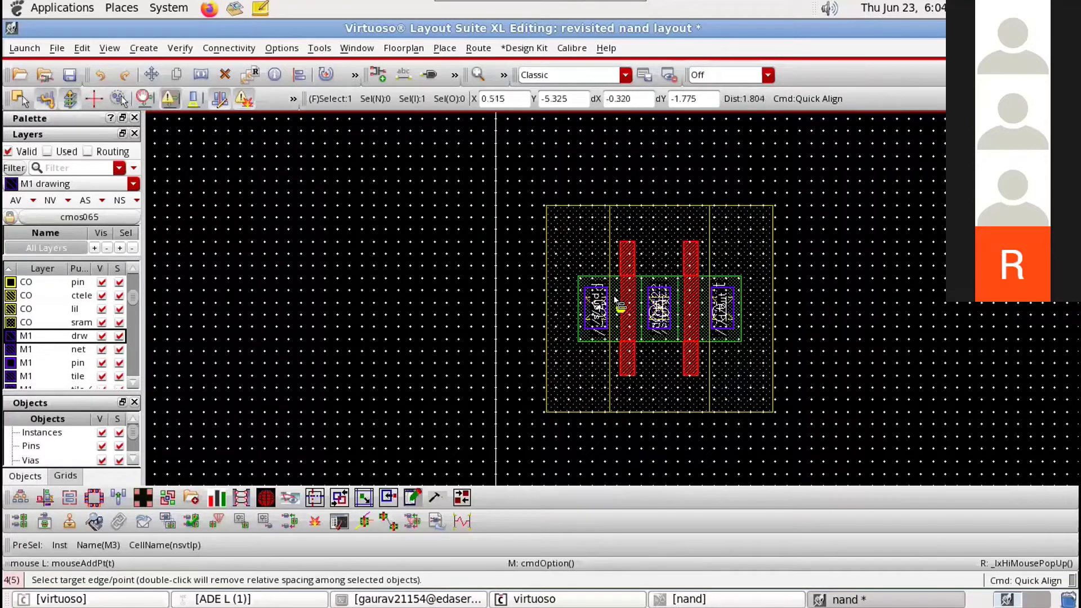
{"action": "scroll", "coordinate": [617, 302], "scroll_direction": "up", "scroll_amount": 2, "text": "ctrl"}
{"action": "scroll", "coordinate": [617, 301], "scroll_direction": "down", "scroll_amount": 3, "text": "ctrl"}
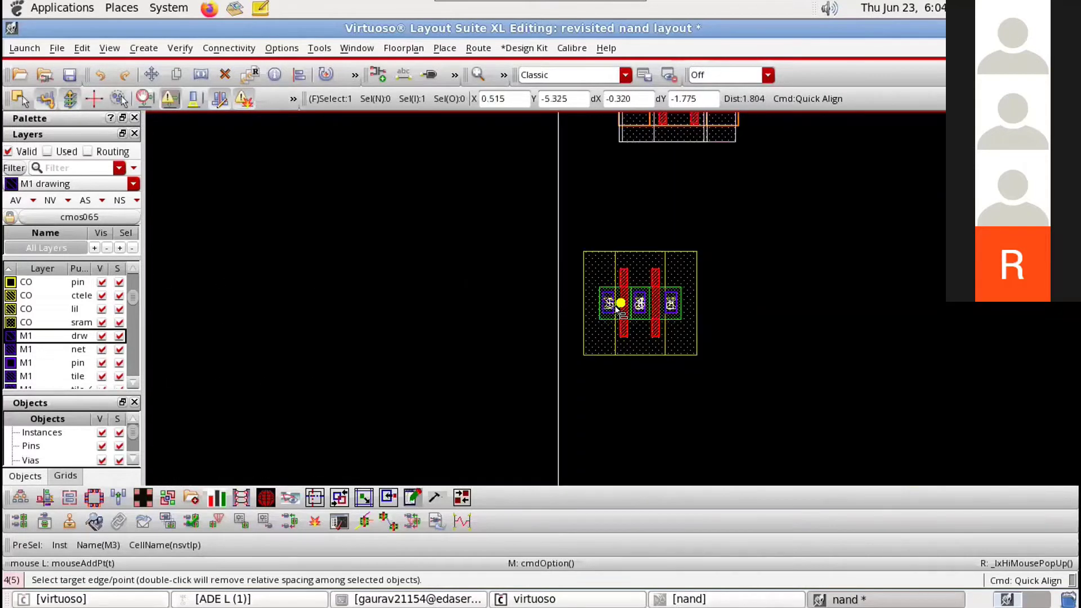
{"action": "scroll", "coordinate": [614, 299], "scroll_direction": "up", "scroll_amount": 1, "text": "ctrl"}
{"action": "scroll", "coordinate": [616, 320], "scroll_direction": "up", "scroll_amount": 1, "text": "ctrl"}
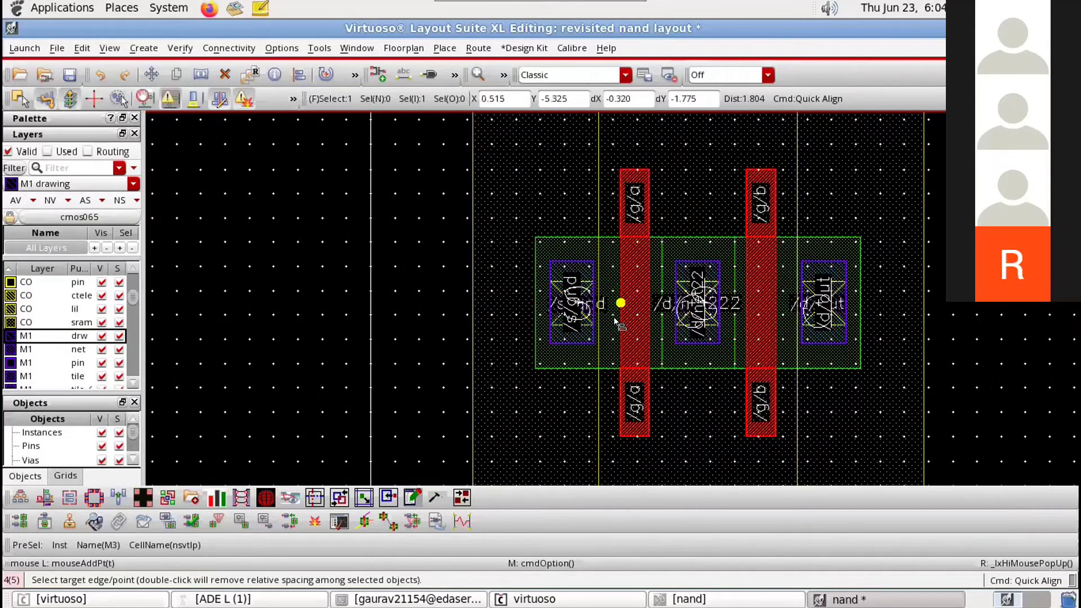
{"action": "scroll", "coordinate": [618, 327], "scroll_direction": "up", "scroll_amount": 1, "text": "ctrl"}
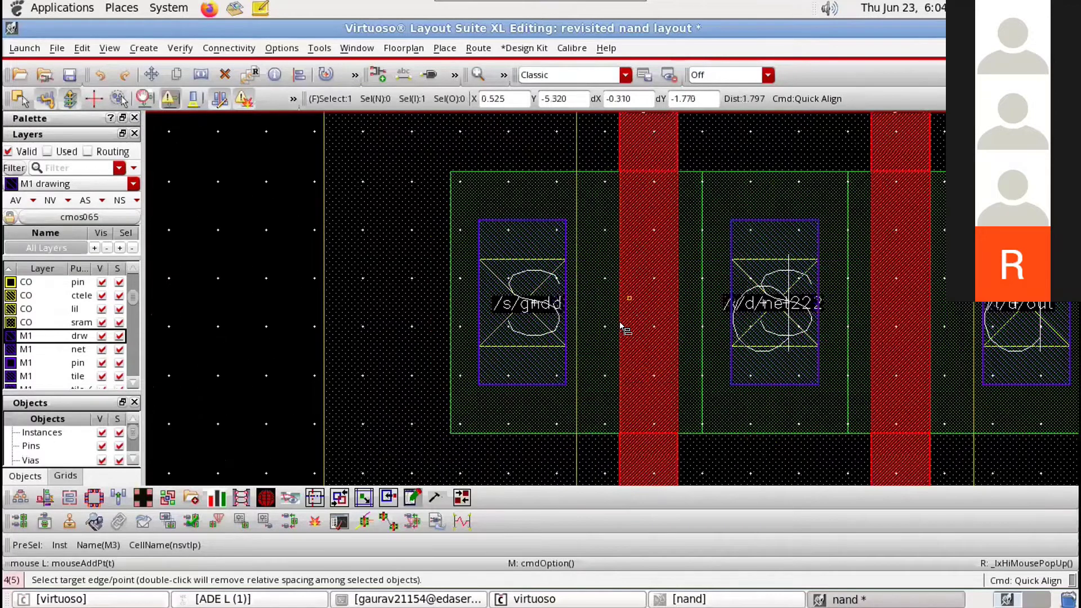
{"action": "left_click", "coordinate": [620, 284]}
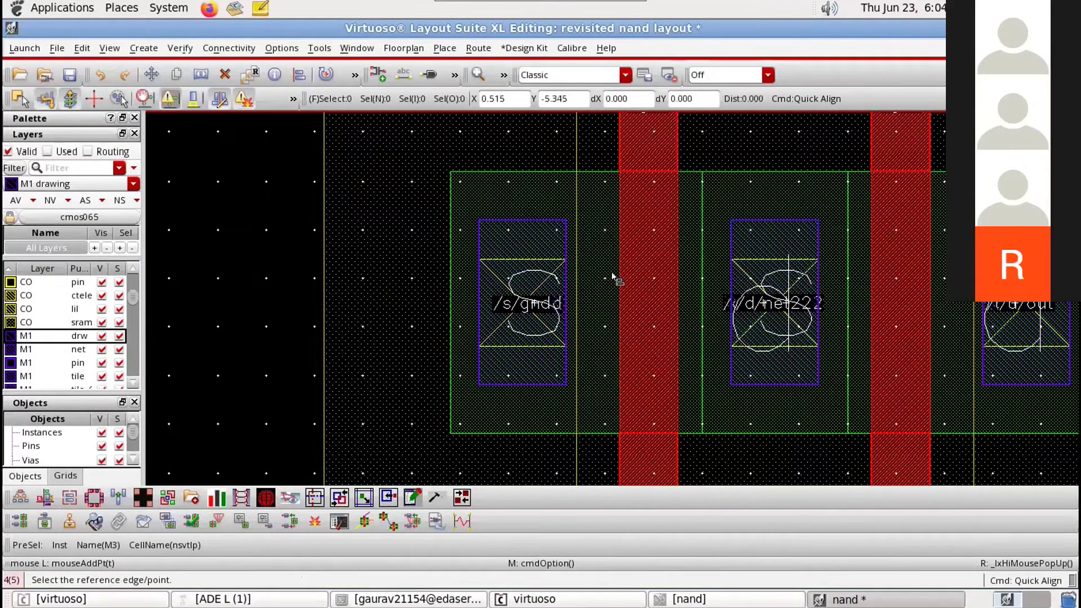
Step: Try to Quick Align NMOS M3's gate a edge with the PMOS transistors above, and undo the move
{"action": "scroll", "coordinate": [645, 346], "scroll_direction": "down", "scroll_amount": 2, "text": "ctrl"}
{"action": "left_click", "coordinate": [635, 385]}
{"action": "scroll", "coordinate": [634, 385], "scroll_direction": "down", "scroll_amount": 3, "text": "ctrl"}
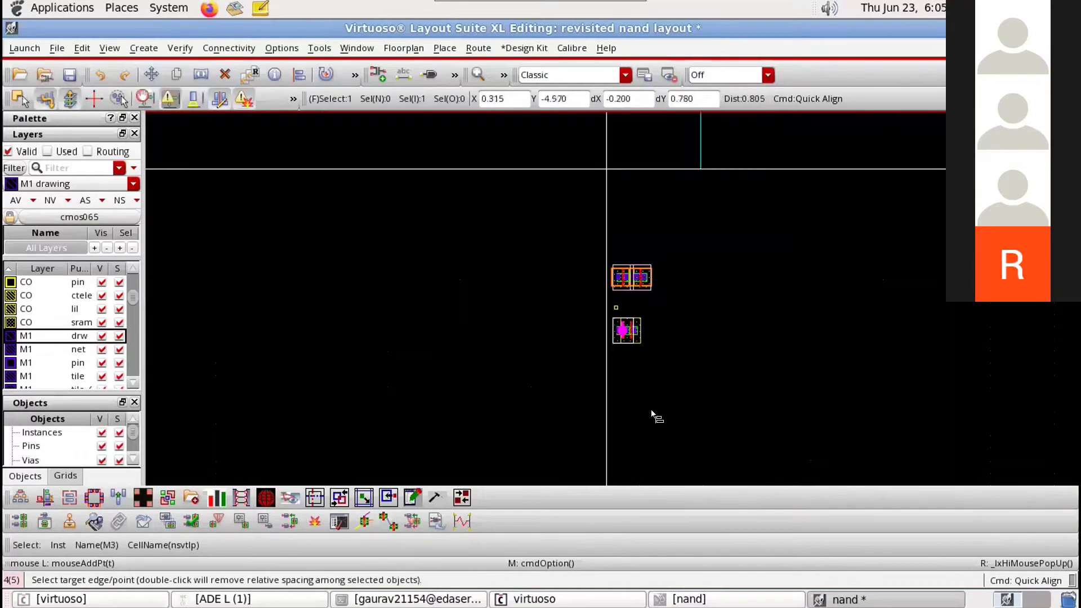
{"action": "scroll", "coordinate": [648, 400], "scroll_direction": "up", "scroll_amount": 3, "text": "ctrl"}
{"action": "scroll", "coordinate": [694, 254], "scroll_direction": "down", "scroll_amount": 2, "text": "ctrl"}
{"action": "scroll", "coordinate": [694, 253], "scroll_direction": "up", "scroll_amount": 1, "text": "ctrl"}
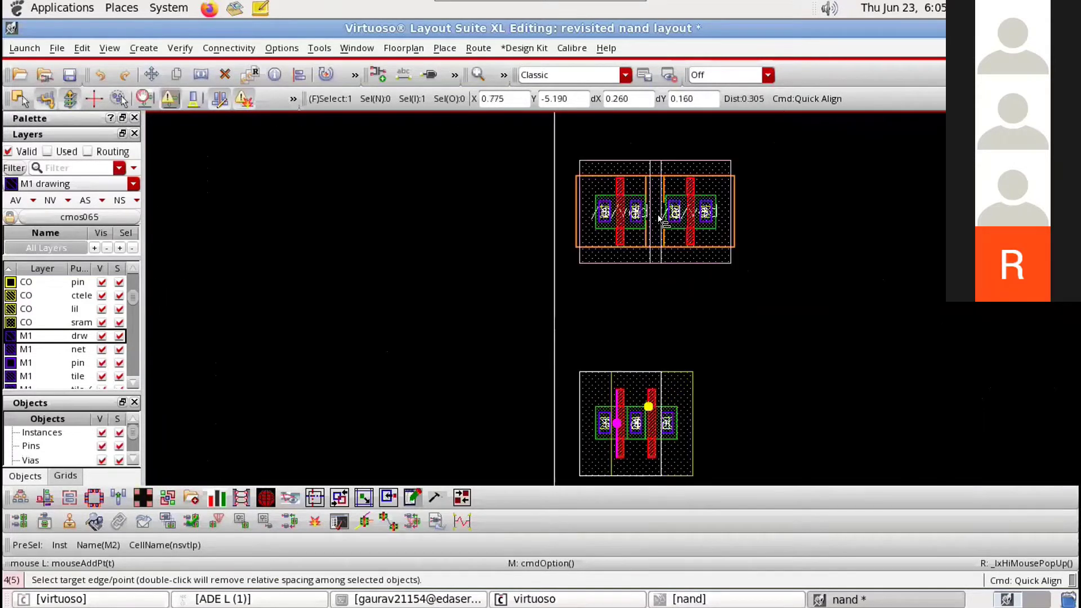
{"action": "scroll", "coordinate": [666, 186], "scroll_direction": "up", "scroll_amount": 1, "text": "ctrl"}
{"action": "scroll", "coordinate": [666, 187], "scroll_direction": "up", "scroll_amount": 1, "text": "ctrl"}
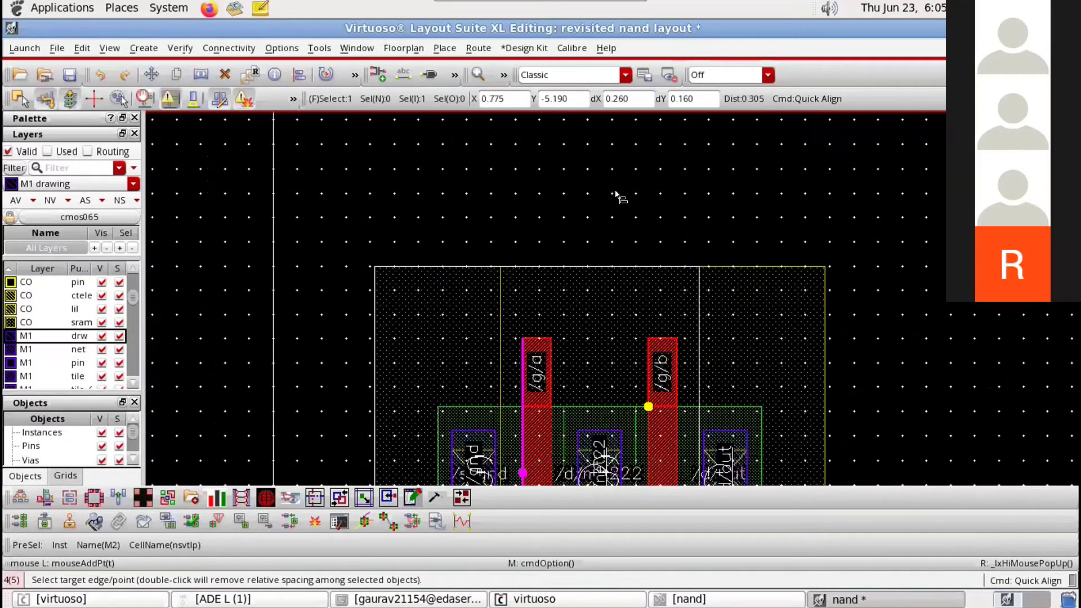
{"action": "scroll", "coordinate": [665, 244], "scroll_direction": "down", "scroll_amount": 1, "text": "ctrl"}
{"action": "scroll", "coordinate": [562, 258], "scroll_direction": "down", "scroll_amount": 1, "text": "ctrl"}
{"action": "scroll", "coordinate": [664, 218], "scroll_direction": "up", "scroll_amount": 1, "text": "ctrl"}
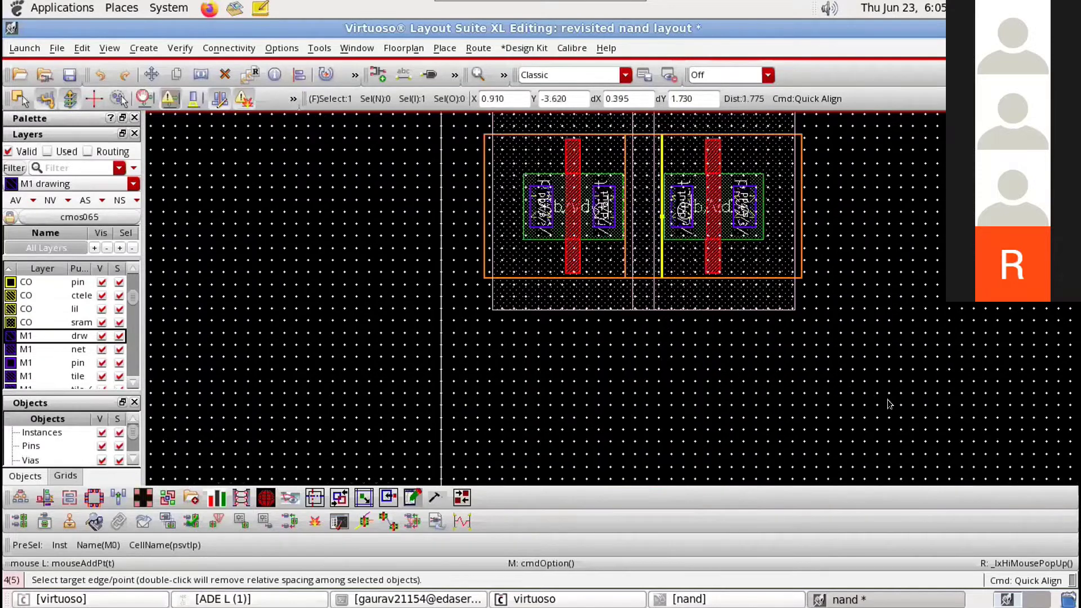
{"action": "left_click", "coordinate": [599, 224]}
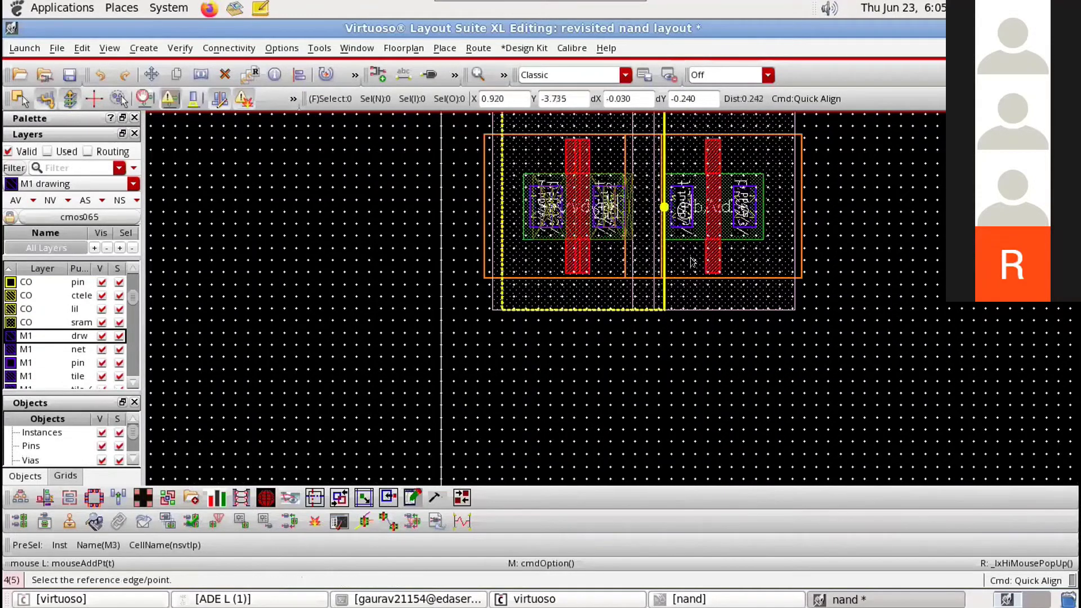
{"action": "key", "text": "Escape"}
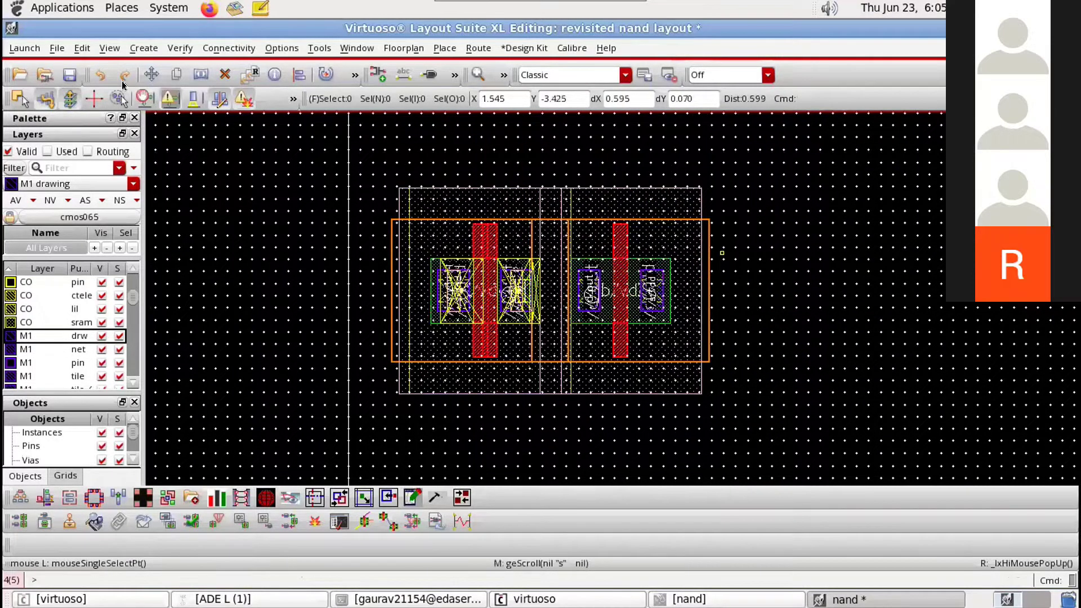
{"action": "left_click", "coordinate": [102, 74]}
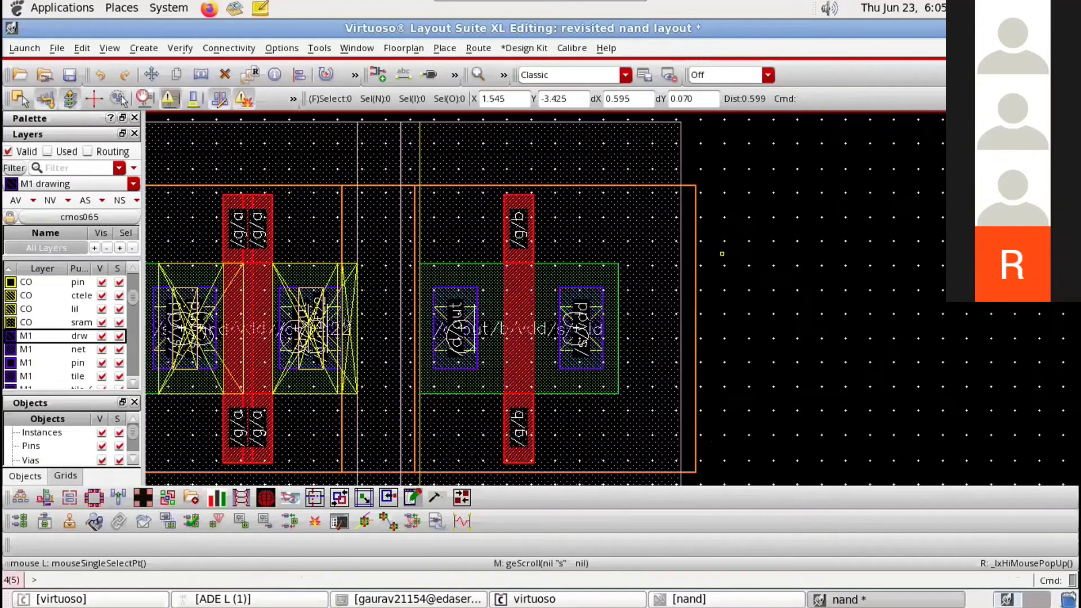
{"action": "middle_click_drag", "start_coordinate": [418, 299], "coordinate": [321, 328]}
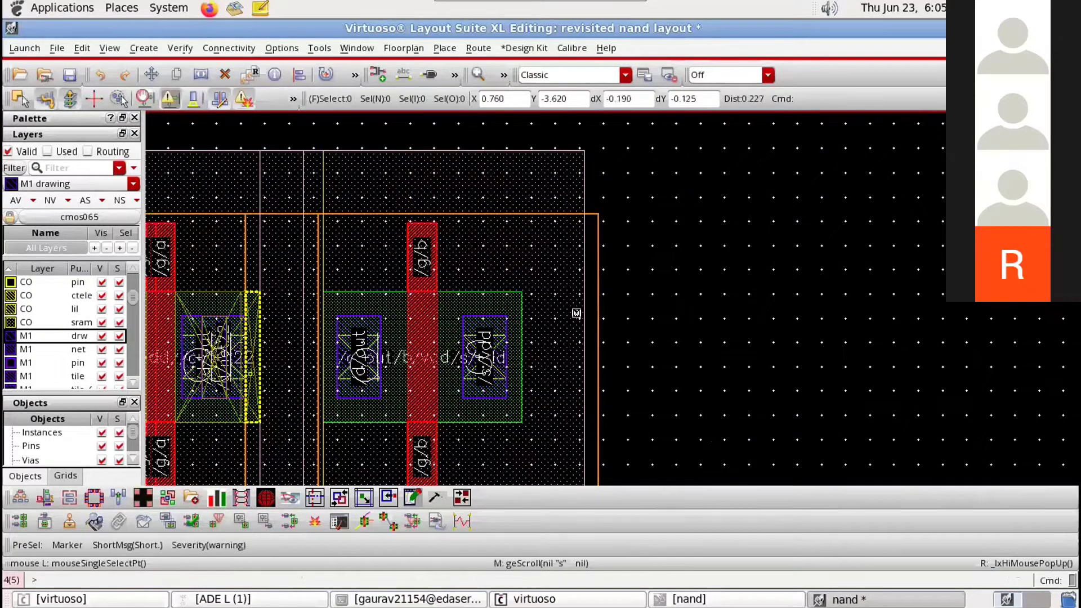
{"action": "key", "text": "u"}
Step: Quick Align the corner of PMOS M1's out drain contact to the same corner of M0's out drain contact, merging the PMOS pair
{"action": "key", "text": "f"}
{"action": "key", "text": "a"}
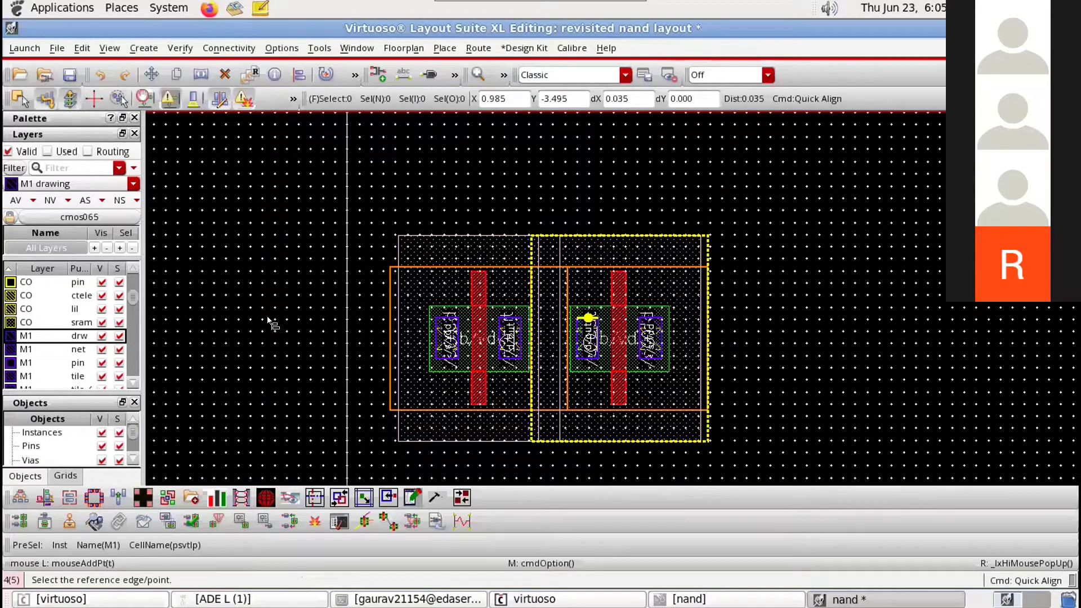
{"action": "scroll", "coordinate": [577, 317], "scroll_direction": "up", "scroll_amount": 2}
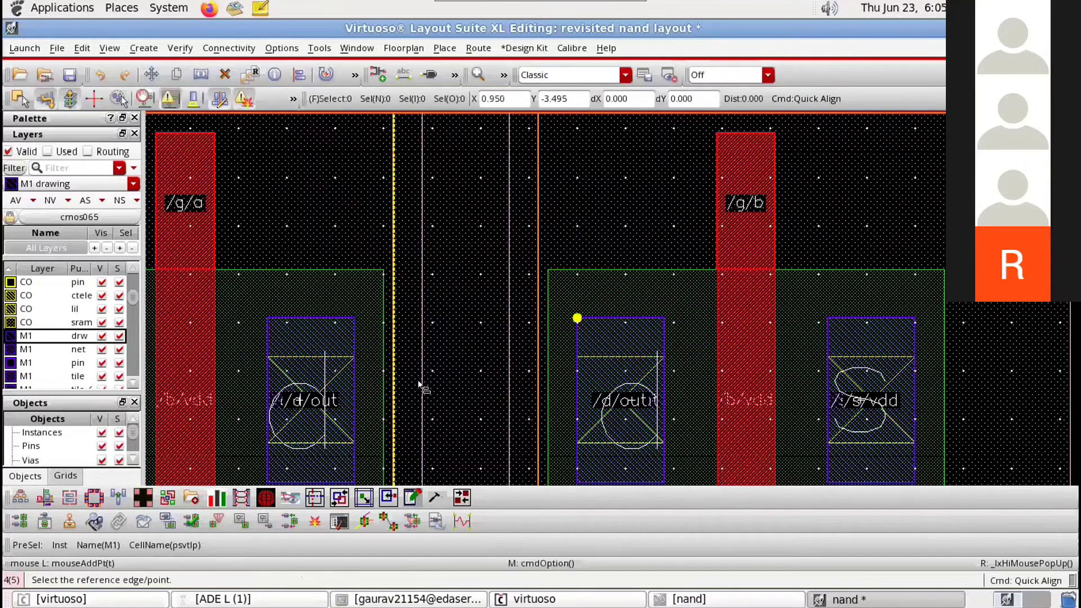
{"action": "left_click", "coordinate": [578, 317]}
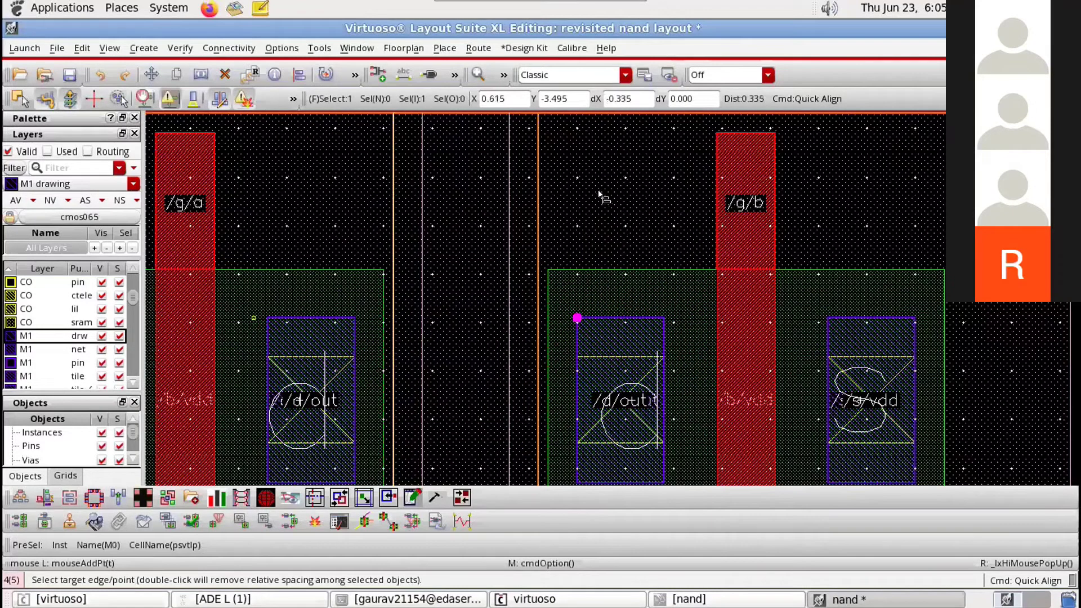
{"action": "left_click", "coordinate": [267, 318]}
{"action": "scroll", "coordinate": [335, 343], "scroll_direction": "down", "scroll_amount": 3}
{"action": "key", "text": "Left"}
{"action": "key", "text": "Down"}
{"action": "key", "text": "Down"}
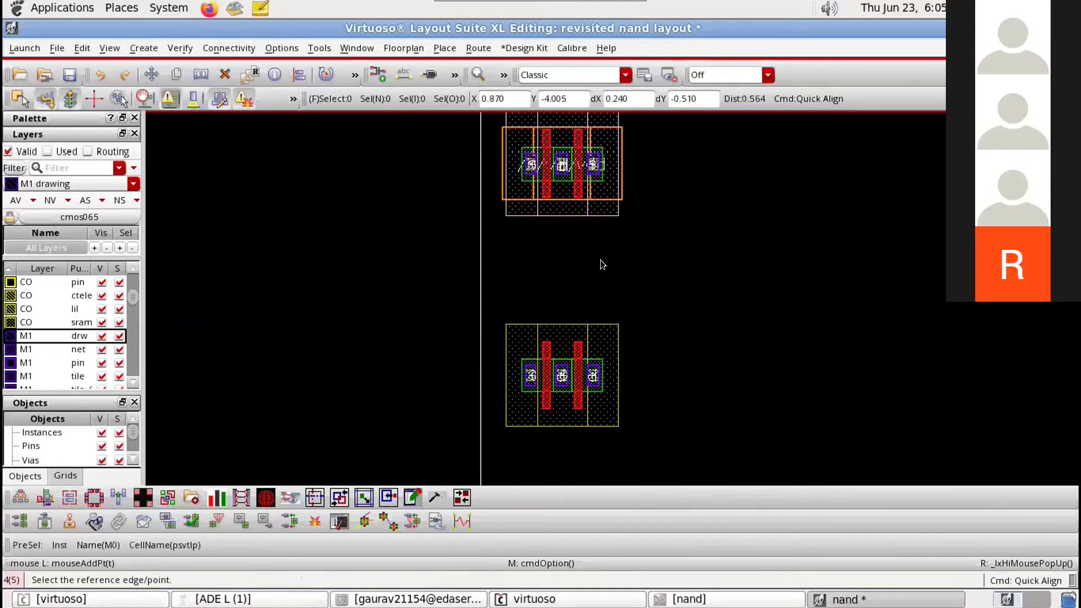
{"action": "scroll", "coordinate": [600, 263], "scroll_direction": "down", "scroll_amount": 1}
{"action": "key", "text": "Escape"}
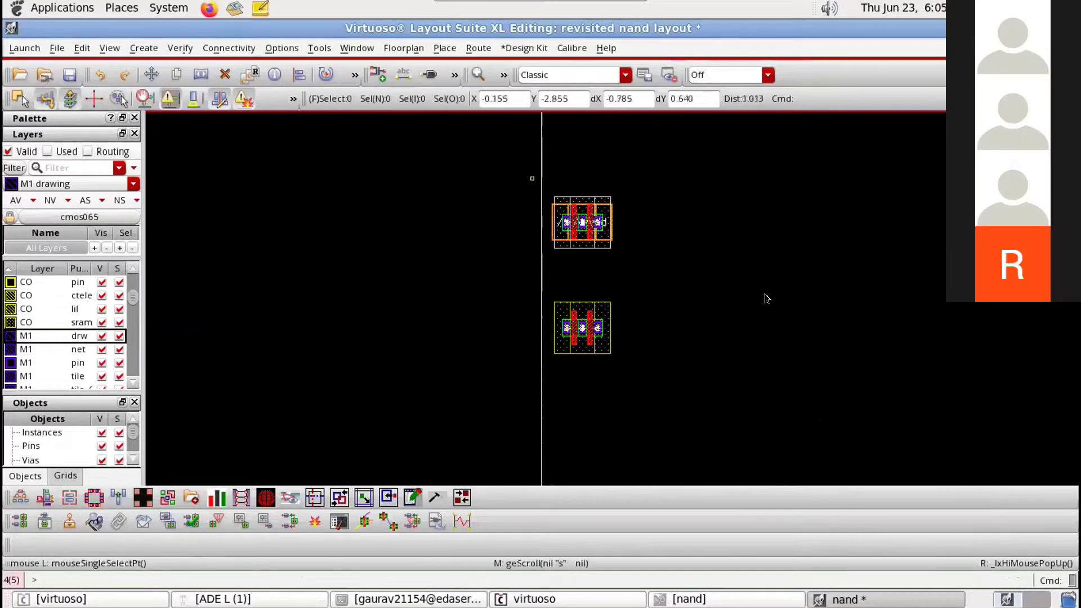
Step: Select all four transistors and move them together horizontally, away from the vertical origin axis
{"action": "left_click_drag", "start_coordinate": [532, 178], "coordinate": [699, 442]}
{"action": "left_click_drag", "start_coordinate": [582, 219], "coordinate": [741, 219]}
Step: Examine the merged NMOS pair closely, including gates a and b and the shared net22 diffusion
{"action": "scroll", "coordinate": [655, 400], "scroll_direction": "up", "scroll_amount": 1}
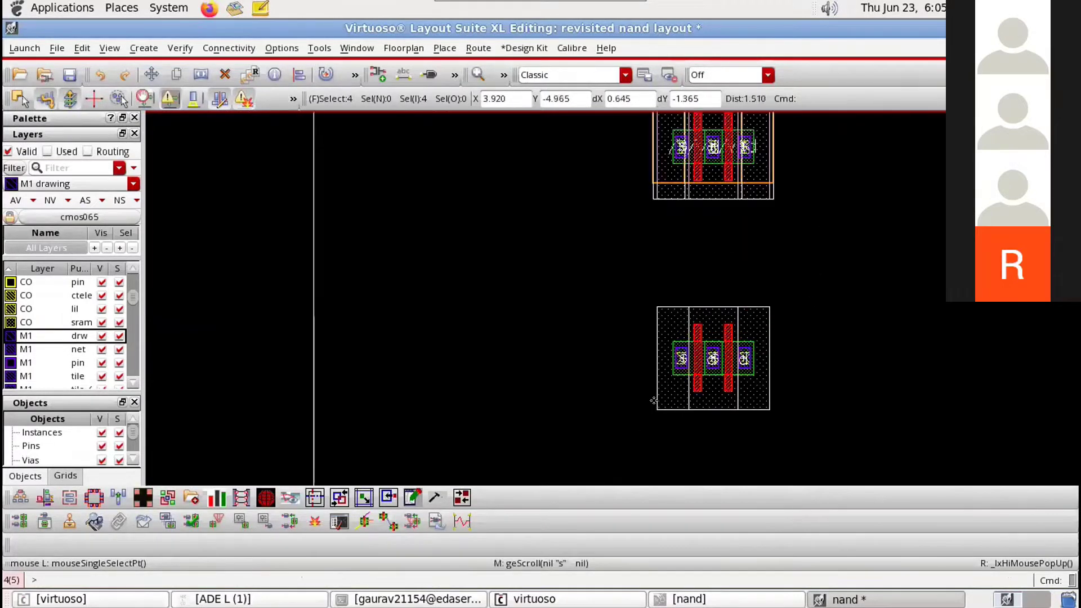
{"action": "scroll", "coordinate": [654, 403], "scroll_direction": "up", "scroll_amount": 1}
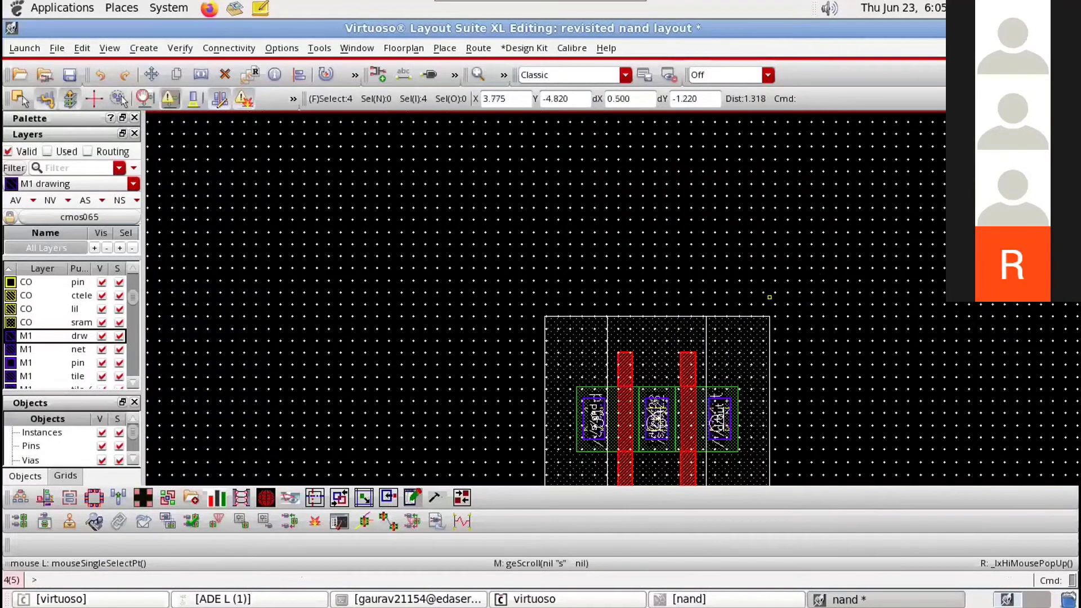
{"action": "scroll", "coordinate": [655, 401], "scroll_direction": "up", "scroll_amount": 1}
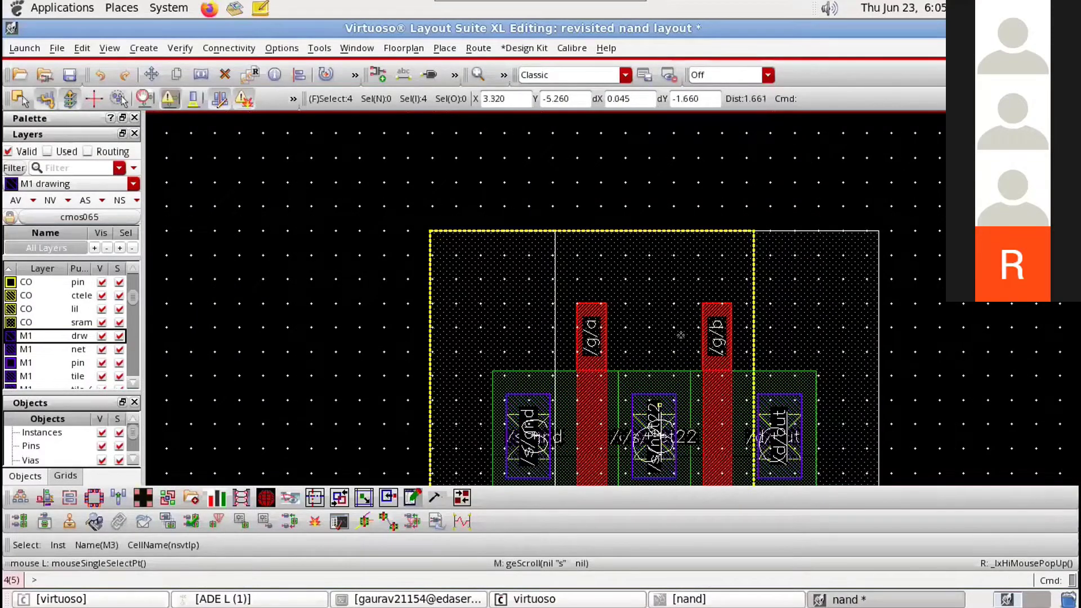
{"action": "scroll", "coordinate": [690, 321], "scroll_direction": "up", "scroll_amount": 1}
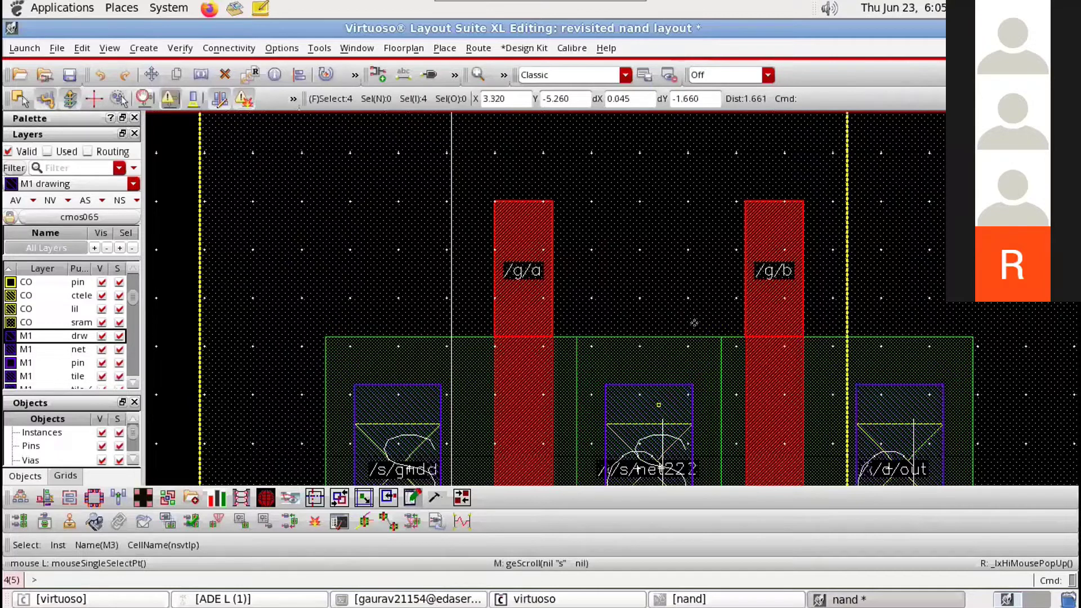
{"action": "scroll", "coordinate": [475, 290], "scroll_direction": "down", "scroll_amount": 1}
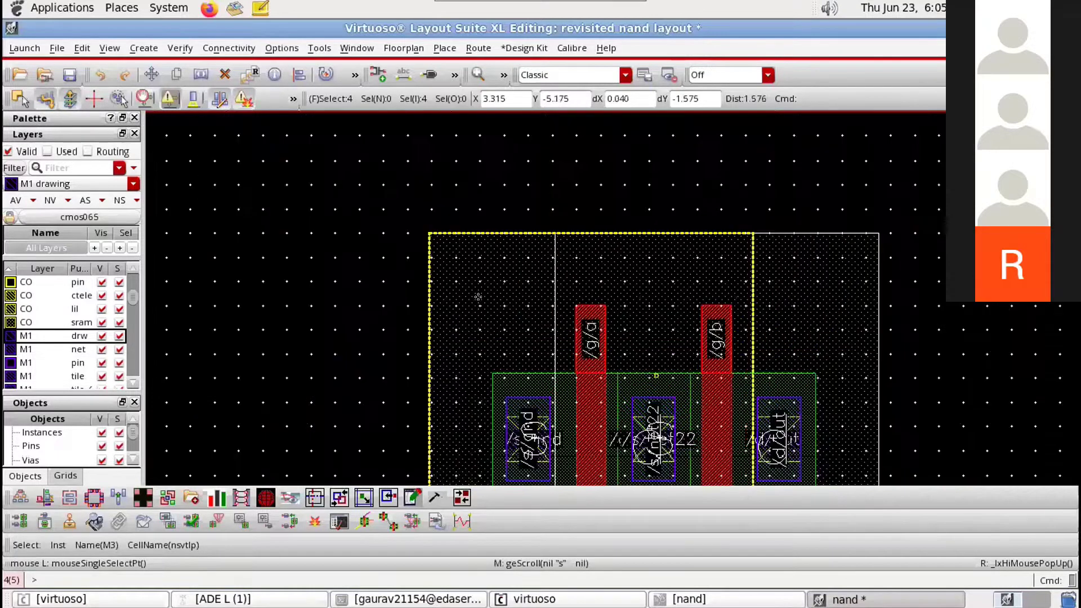
{"action": "middle_click", "coordinate": [461, 295]}
{"action": "scroll", "coordinate": [461, 295], "scroll_direction": "down", "scroll_amount": 2}
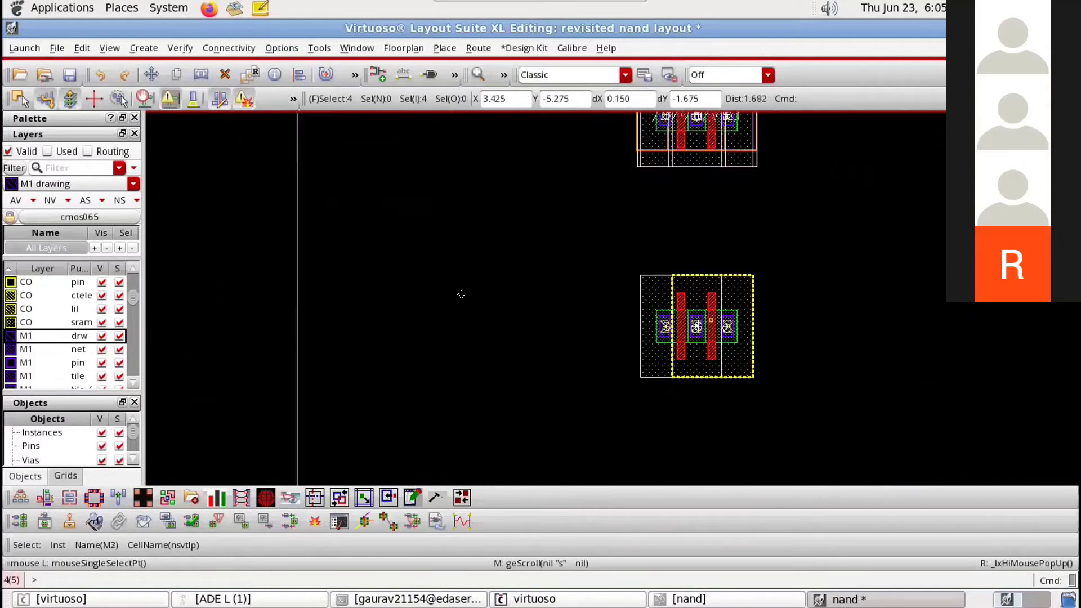
{"action": "middle_click", "coordinate": [468, 253]}
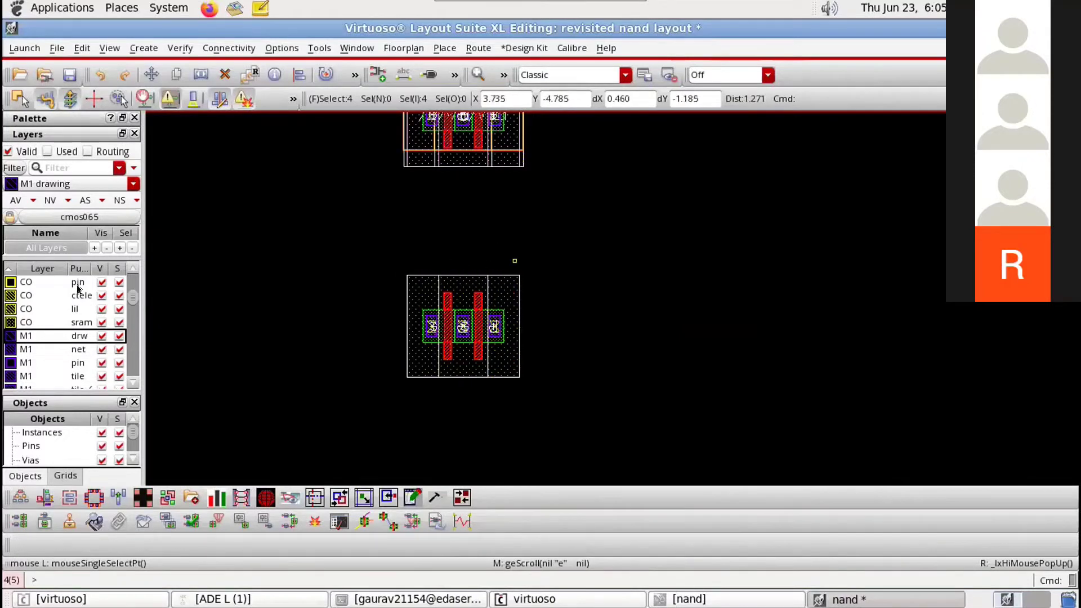
Step: Filter the layer list by "od" and make OD drawing the active layer
{"action": "scroll", "coordinate": [32, 315], "scroll_direction": "up", "scroll_amount": 10}
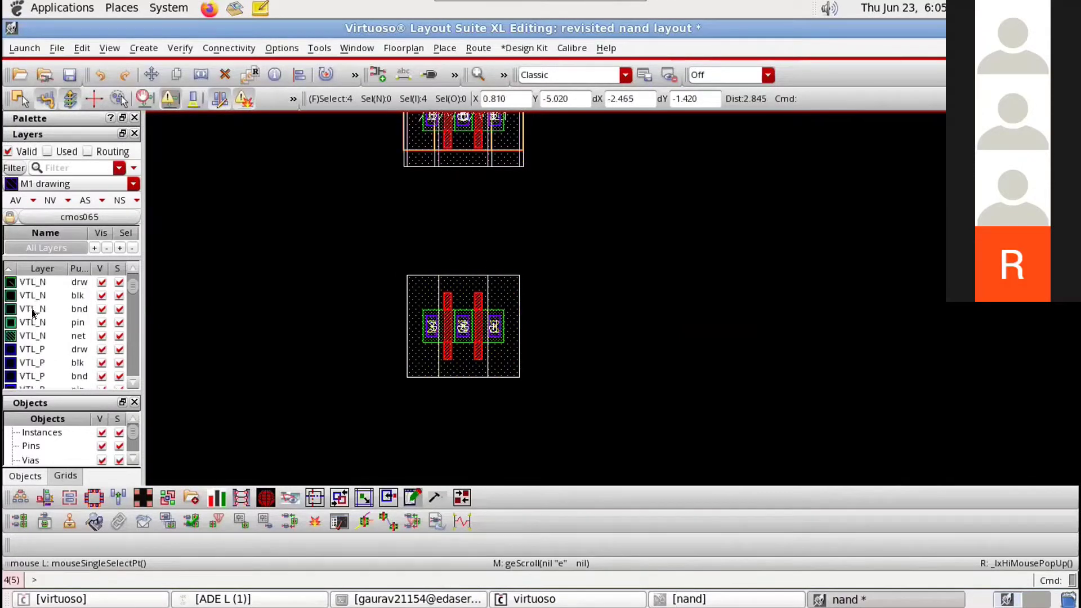
{"action": "left_click", "coordinate": [66, 168]}
{"action": "type", "text": "o"}
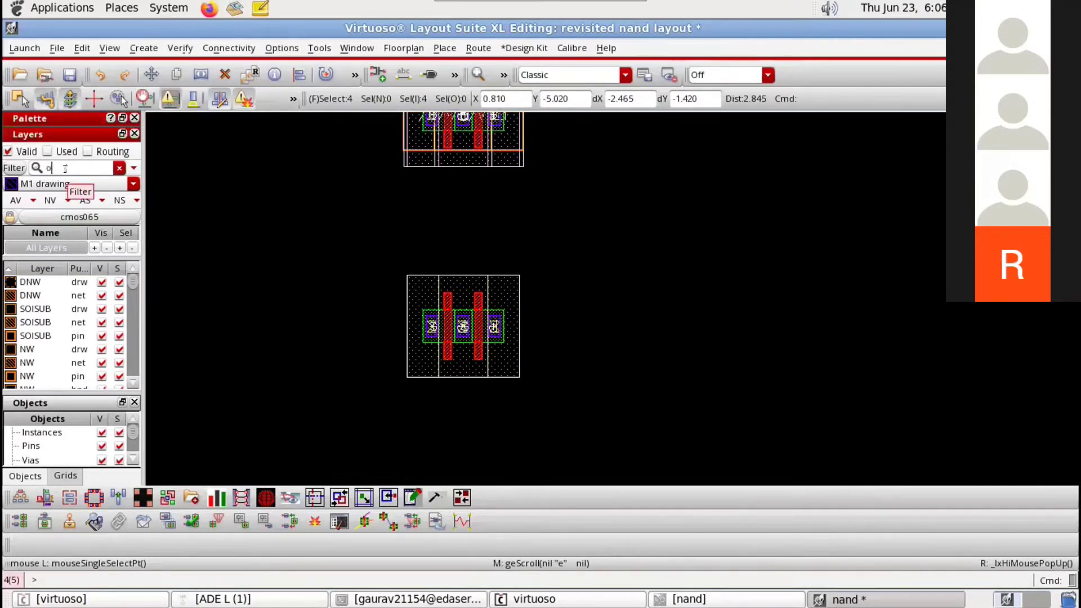
{"action": "type", "text": "d"}
{"action": "left_click", "coordinate": [57, 284]}
Step: Draw an OD rectangle about 1.77 by 0.57 in the empty area beside the merged NMOS pair
{"action": "left_click_drag", "start_coordinate": [198, 258], "coordinate": [417, 287]}
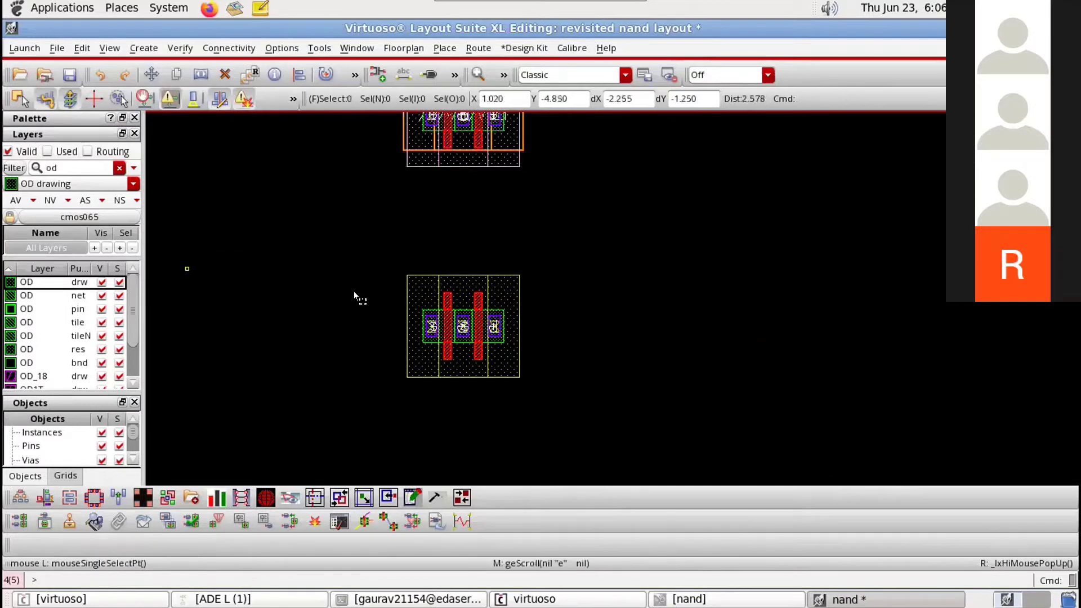
{"action": "key", "text": "r"}
{"action": "left_click_drag", "start_coordinate": [176, 251], "coordinate": [353, 293]}
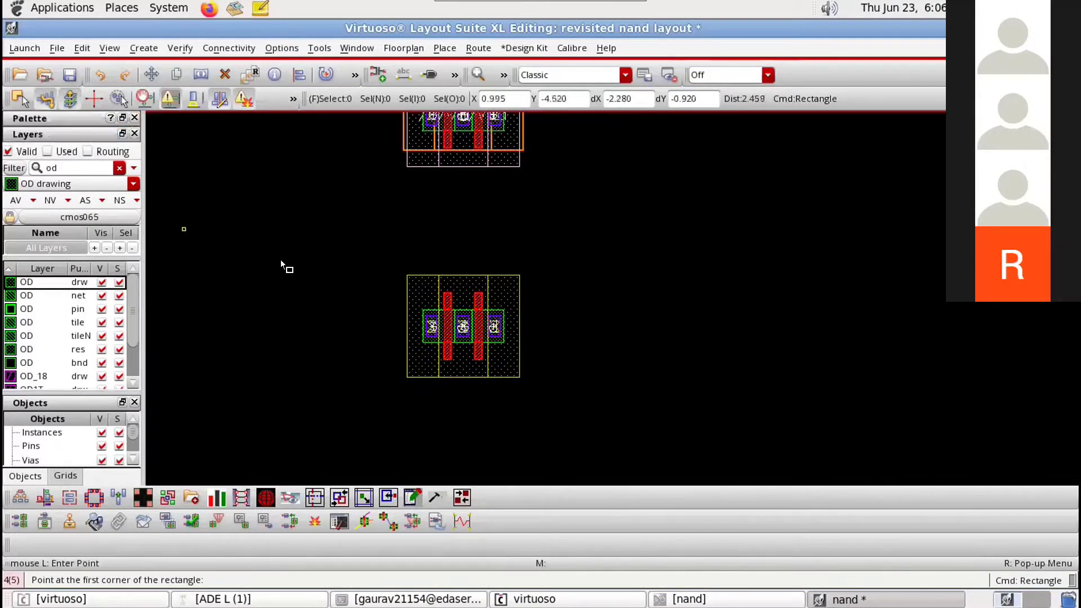
{"action": "left_click", "coordinate": [153, 227]}
{"action": "left_click", "coordinate": [367, 295]}
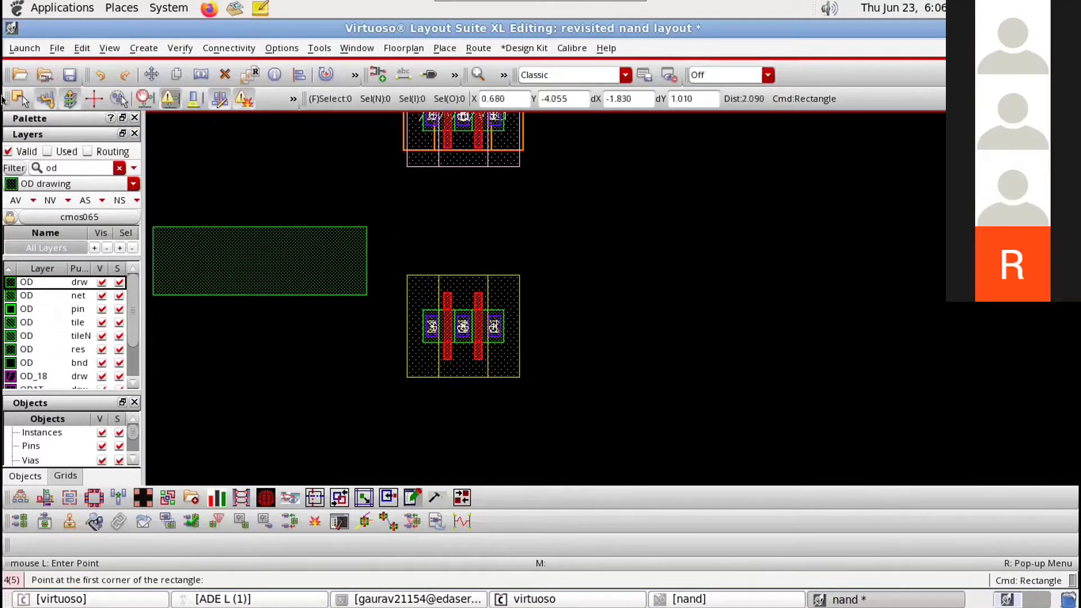
{"action": "left_click", "coordinate": [24, 49]}
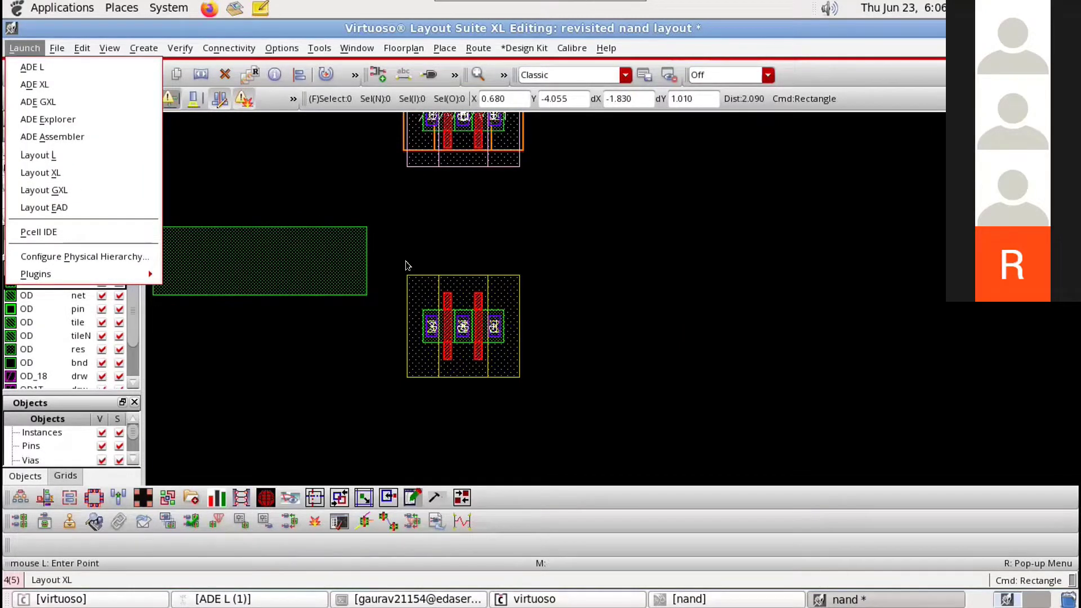
{"action": "left_click", "coordinate": [406, 261]}
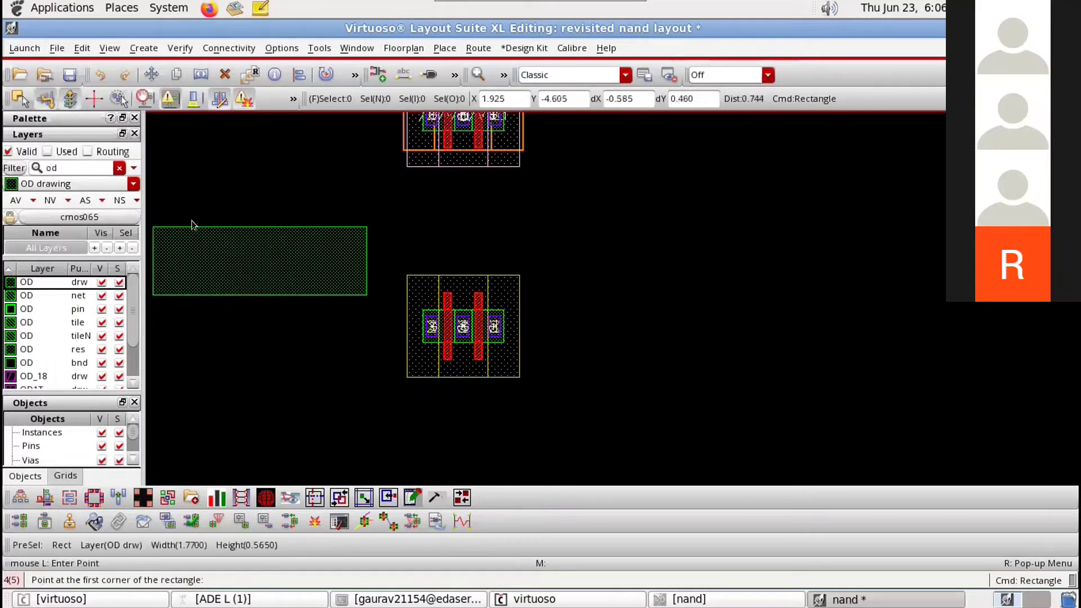
Step: Delete the OD rectangle beside the merged NMOS pair
{"action": "key", "text": "Escape"}
{"action": "left_click", "coordinate": [234, 256]}
{"action": "key", "text": "Delete"}
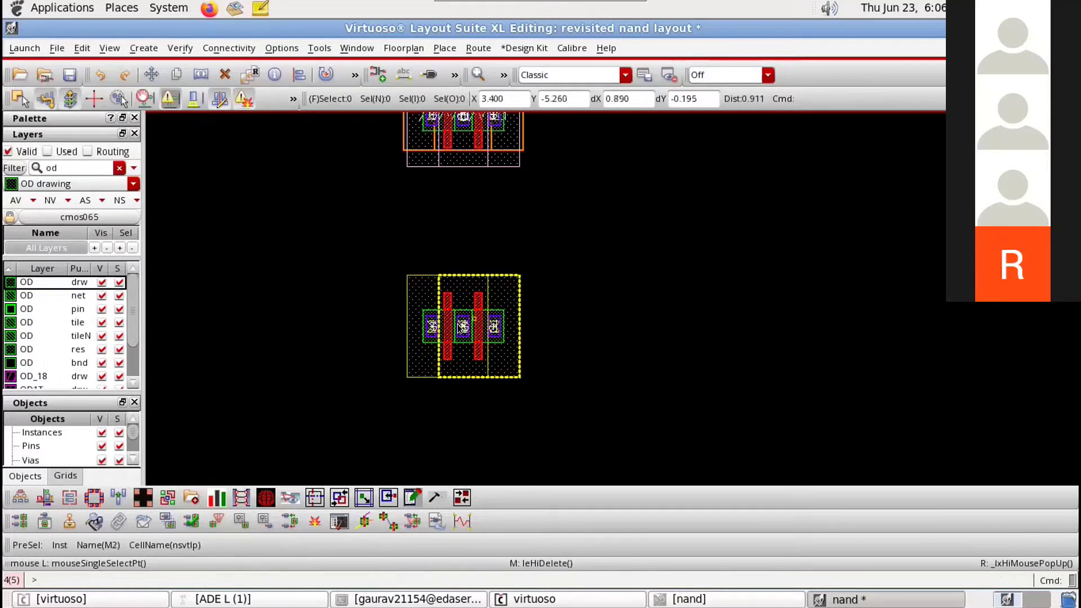
Step: Examine the poly gates and diffusions of the merged NMOS pair and their position relative to the PMOS pair
{"action": "scroll", "coordinate": [483, 327], "scroll_direction": "up", "scroll_amount": 2}
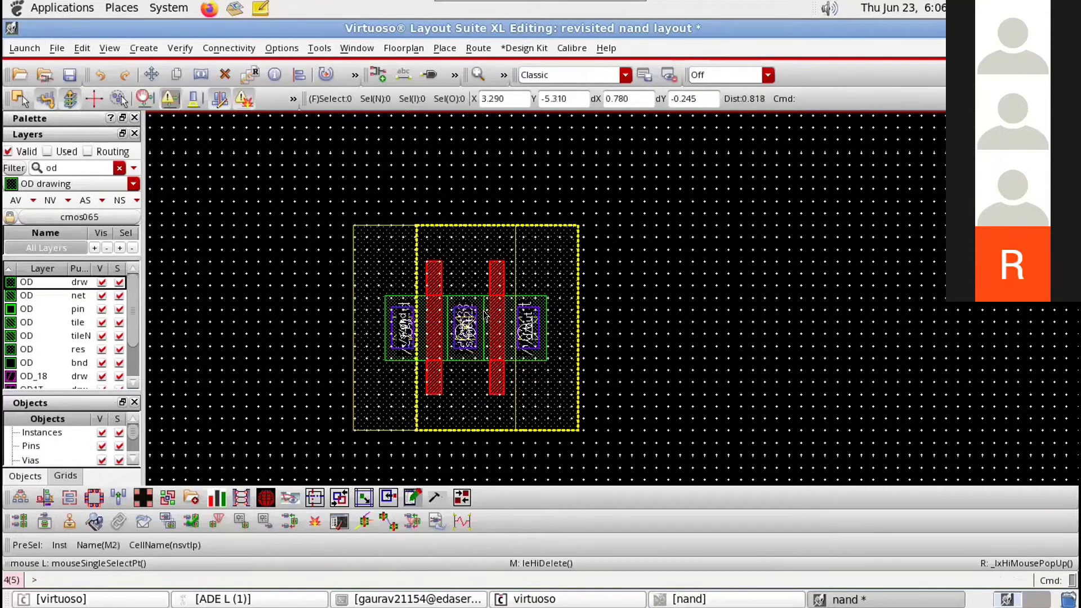
{"action": "scroll", "coordinate": [471, 266], "scroll_direction": "up", "scroll_amount": 2}
{"action": "scroll", "coordinate": [461, 189], "scroll_direction": "down", "scroll_amount": 2}
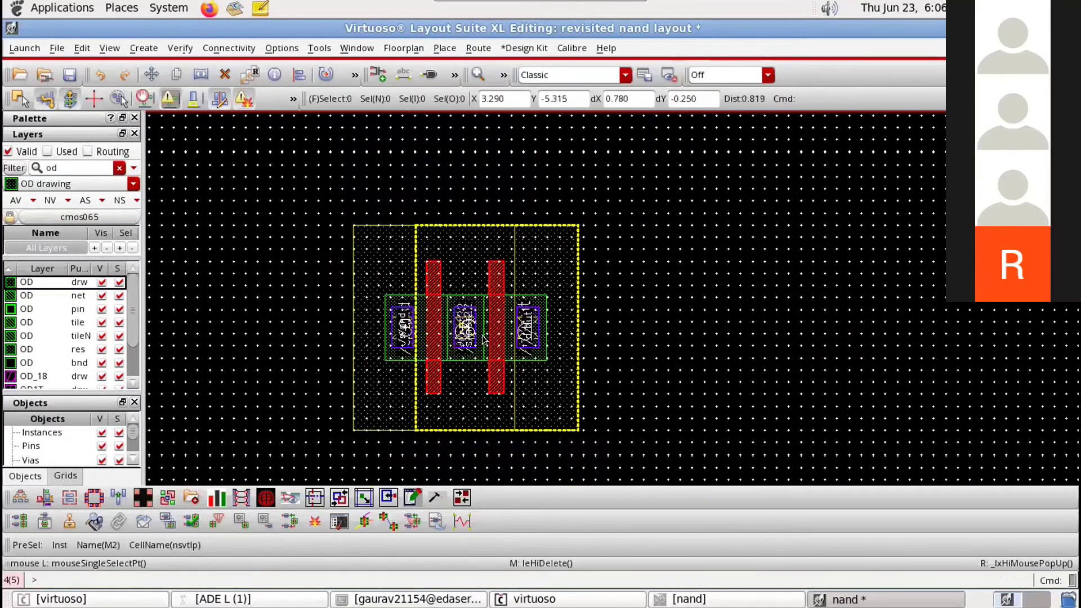
{"action": "scroll", "coordinate": [470, 308], "scroll_direction": "down", "scroll_amount": 2}
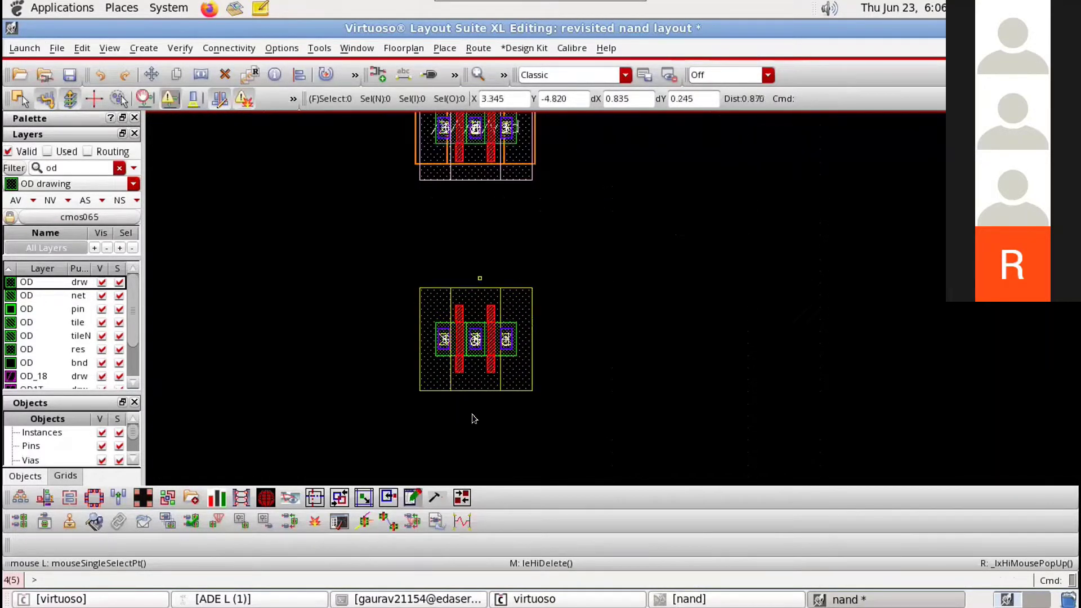
{"action": "scroll", "coordinate": [458, 425], "scroll_direction": "up", "scroll_amount": 2}
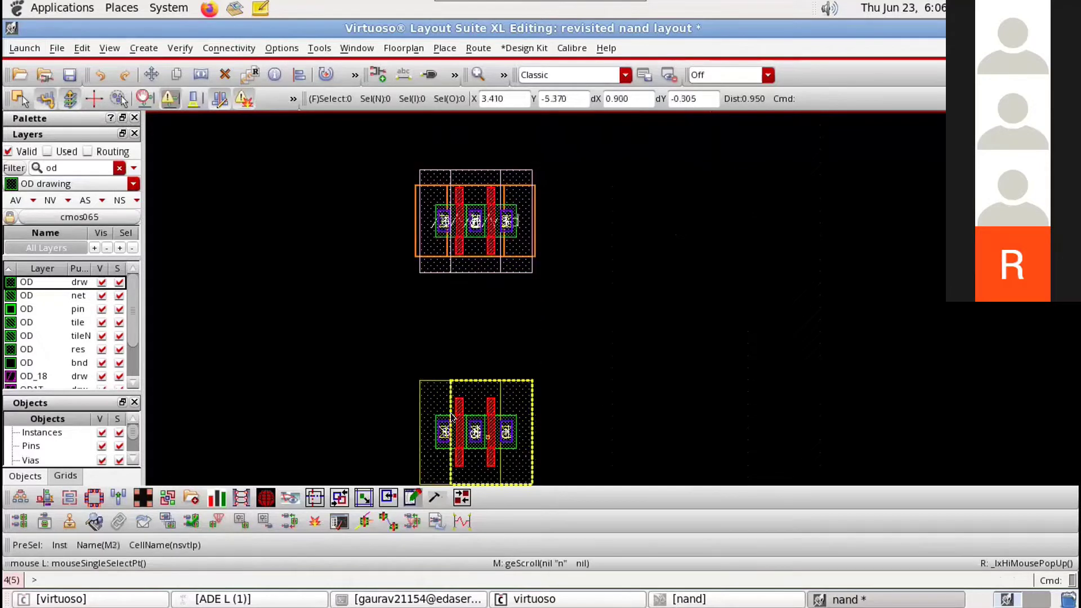
{"action": "scroll", "coordinate": [457, 422], "scroll_direction": "up", "scroll_amount": 4}
{"action": "scroll", "coordinate": [457, 420], "scroll_direction": "down", "scroll_amount": 2}
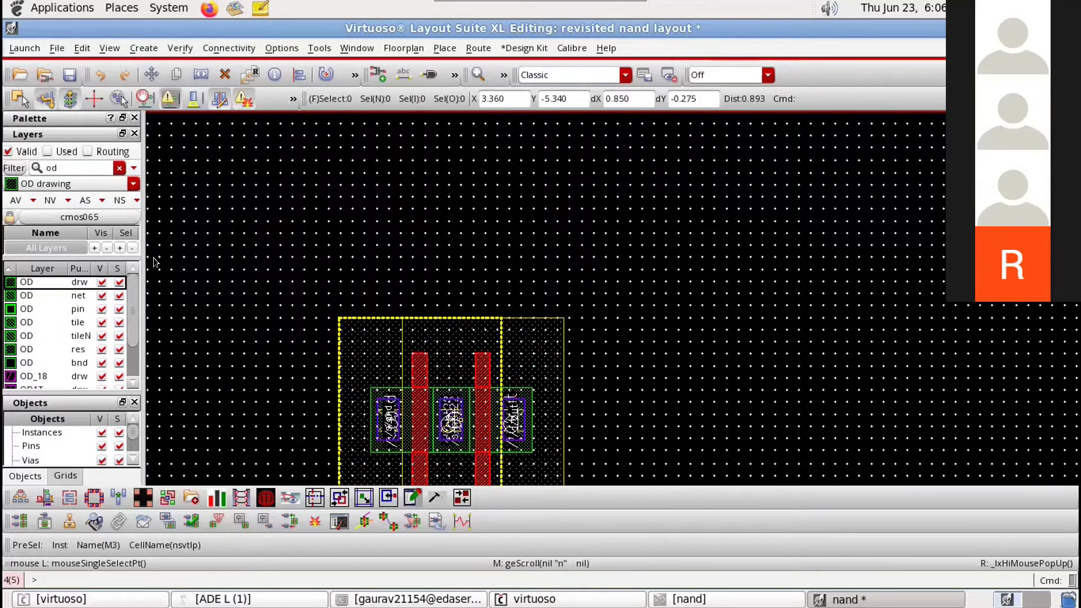
{"action": "scroll", "coordinate": [458, 419], "scroll_direction": "up", "scroll_amount": 1}
{"action": "scroll", "coordinate": [458, 420], "scroll_direction": "down", "scroll_amount": 2}
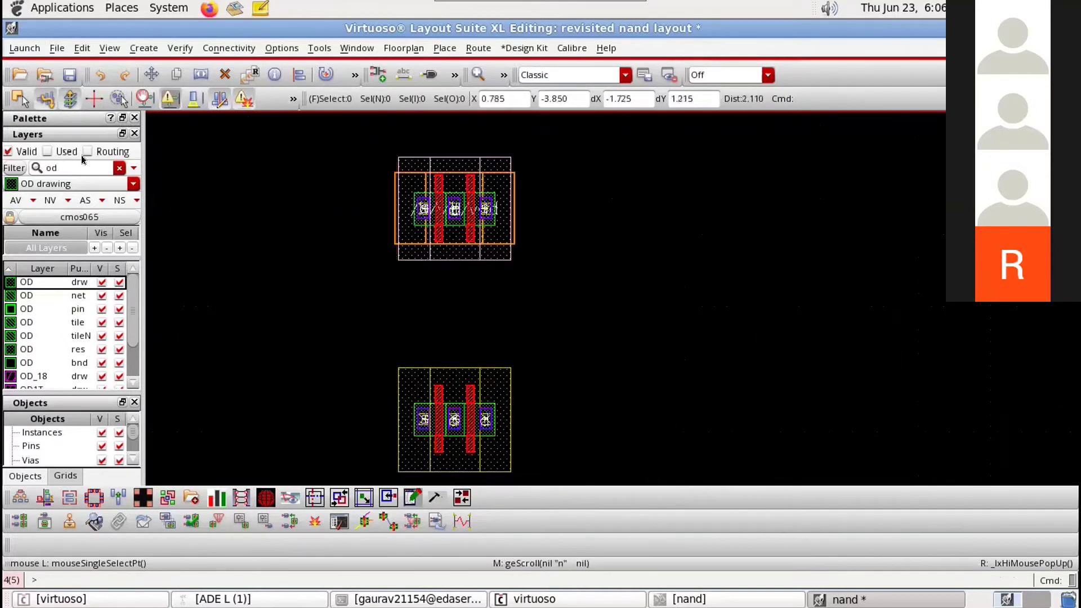
Step: Filter the layer list by "po" and make PO drawing the active layer
{"action": "left_click_drag", "start_coordinate": [81, 164], "coordinate": [7, 160]}
{"action": "type", "text": "po"}
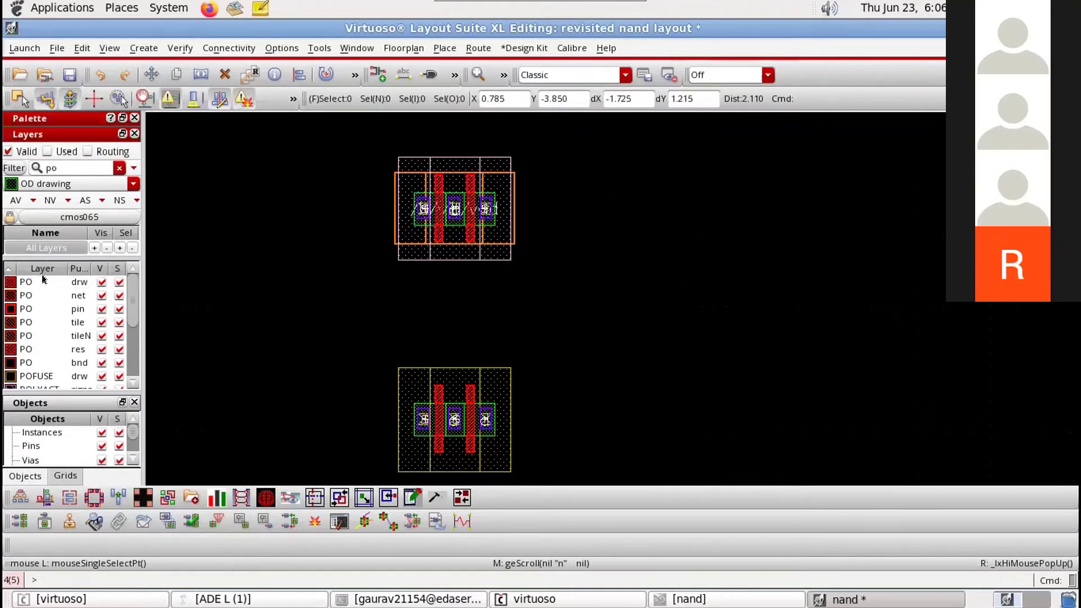
{"action": "left_click", "coordinate": [39, 282]}
Step: Draw a PO rectangle about 0.06 by 1.455 connecting gate a of the PMOS pair to gate a of the NMOS pair
{"action": "key", "text": "r"}
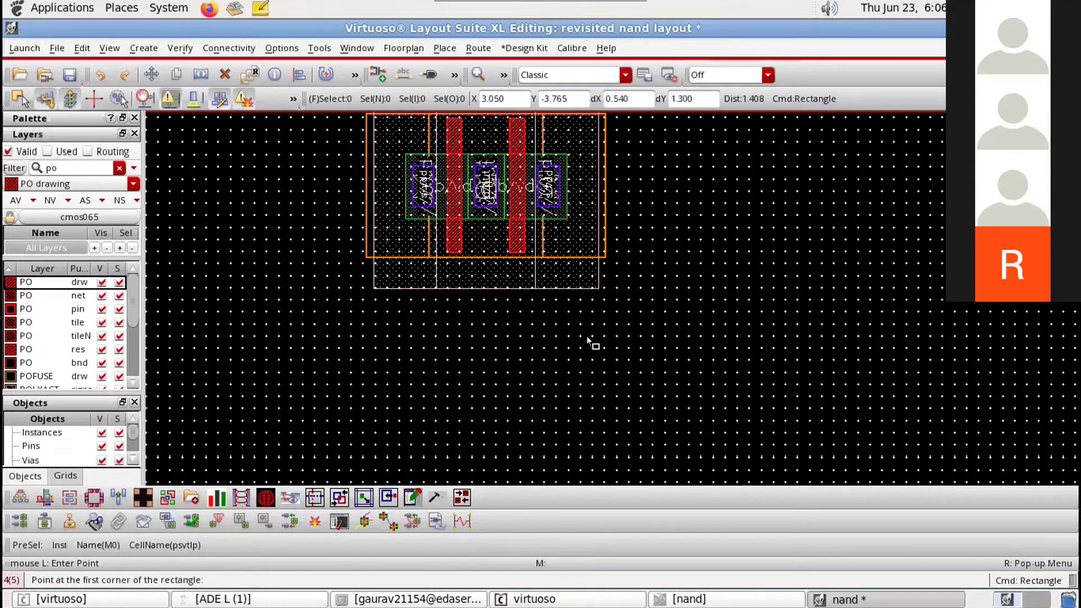
{"action": "scroll", "coordinate": [588, 336], "scroll_direction": "up", "scroll_amount": 1, "text": "ctrl"}
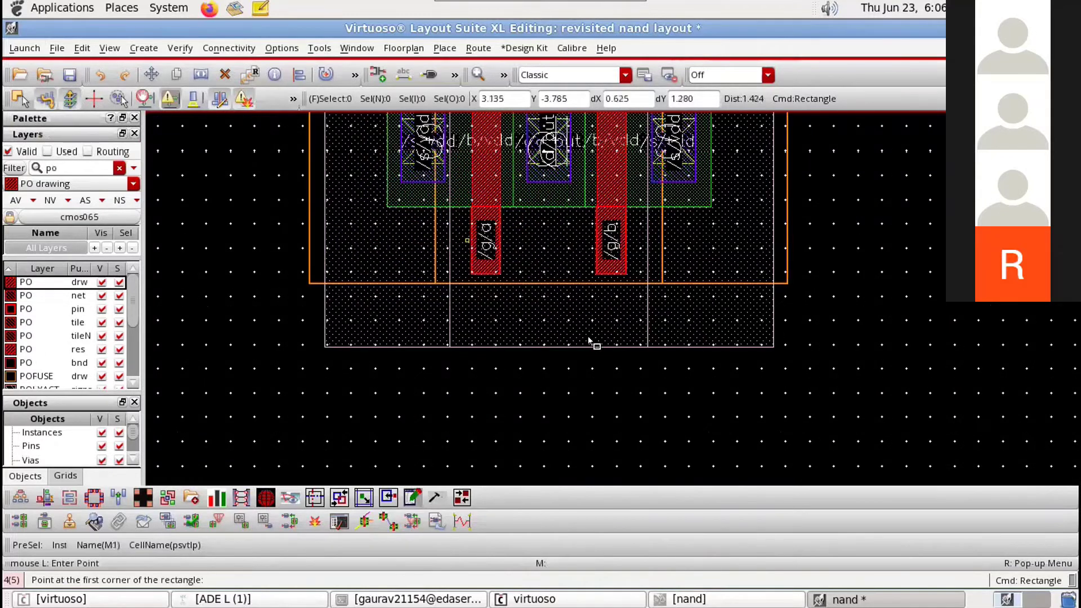
{"action": "scroll", "coordinate": [589, 338], "scroll_direction": "up", "scroll_amount": 1, "text": "ctrl"}
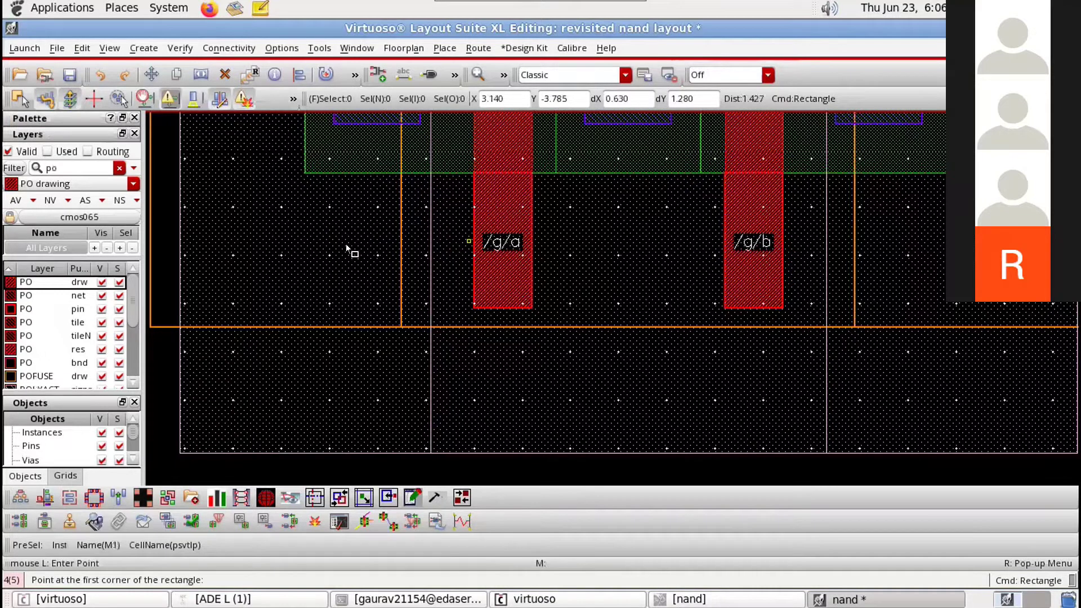
{"action": "scroll", "coordinate": [469, 242], "scroll_direction": "up", "scroll_amount": 1}
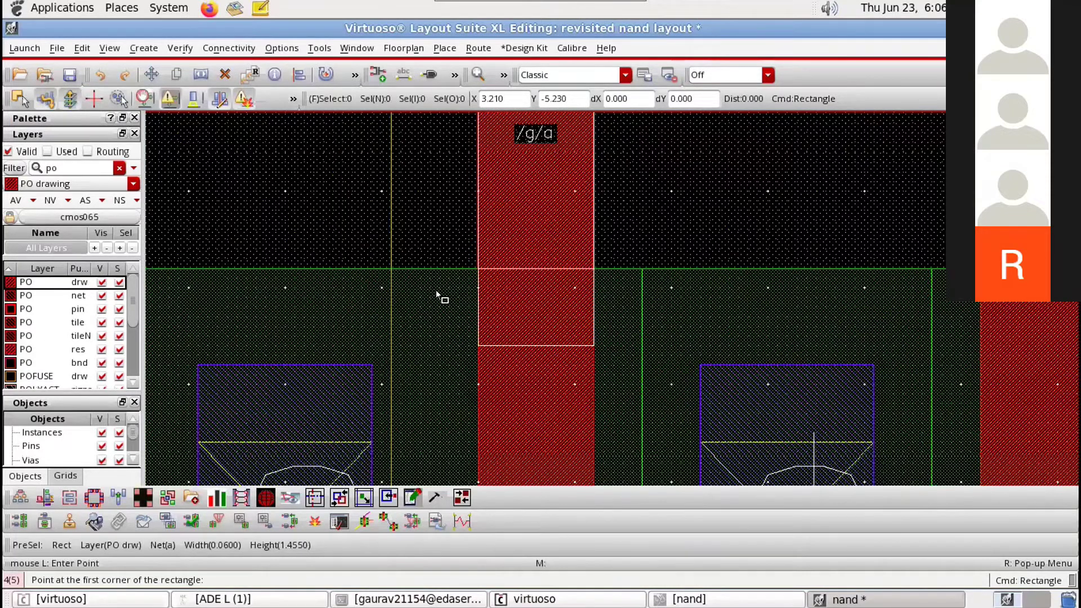
{"action": "key", "text": "f"}
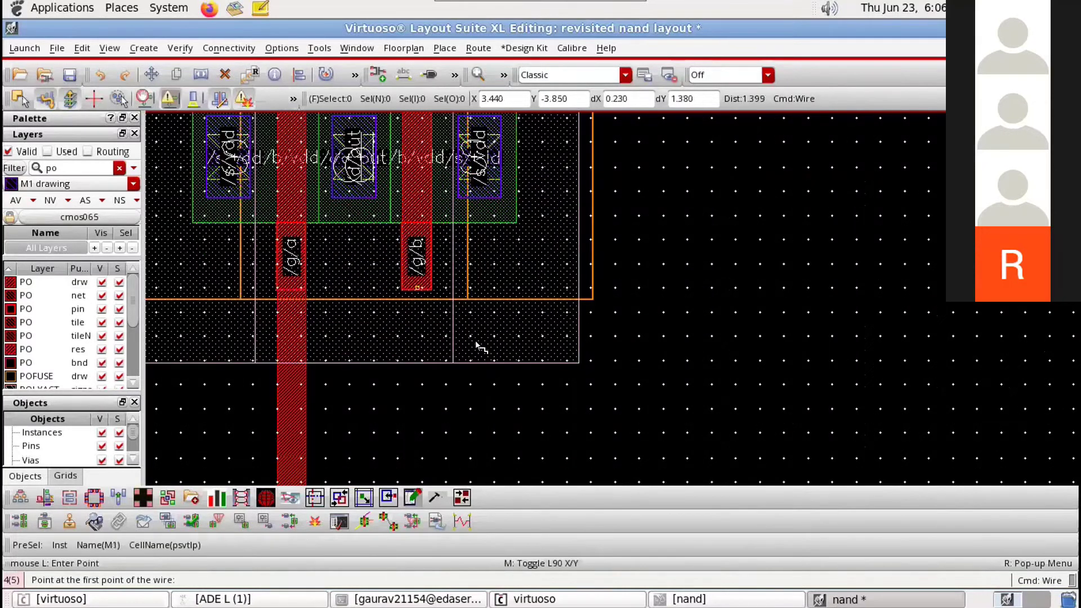
{"action": "scroll", "coordinate": [457, 401], "scroll_direction": "up", "scroll_amount": 3}
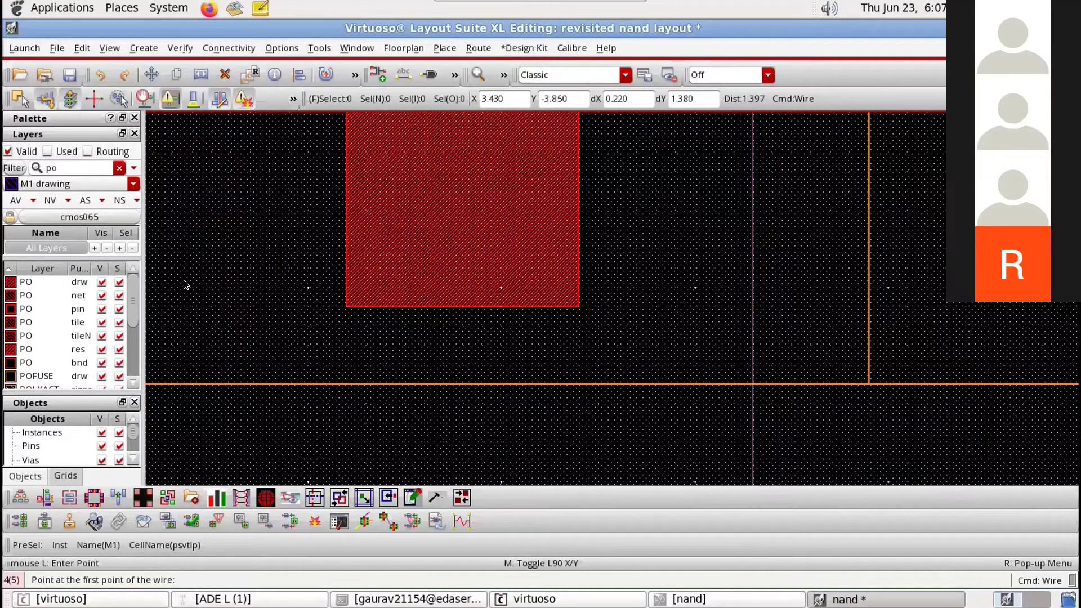
{"action": "left_click", "coordinate": [426, 224]}
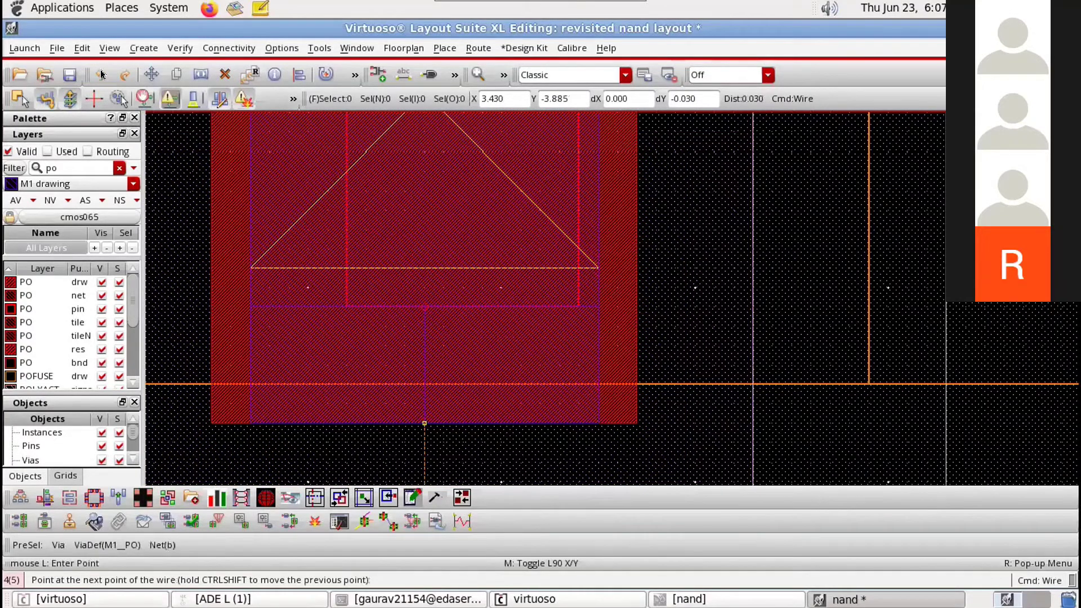
{"action": "scroll", "coordinate": [425, 450], "scroll_direction": "down", "scroll_amount": 2, "text": "ctrl"}
{"action": "scroll", "coordinate": [425, 449], "scroll_direction": "down", "scroll_amount": 2}
{"action": "key", "text": "Escape"}
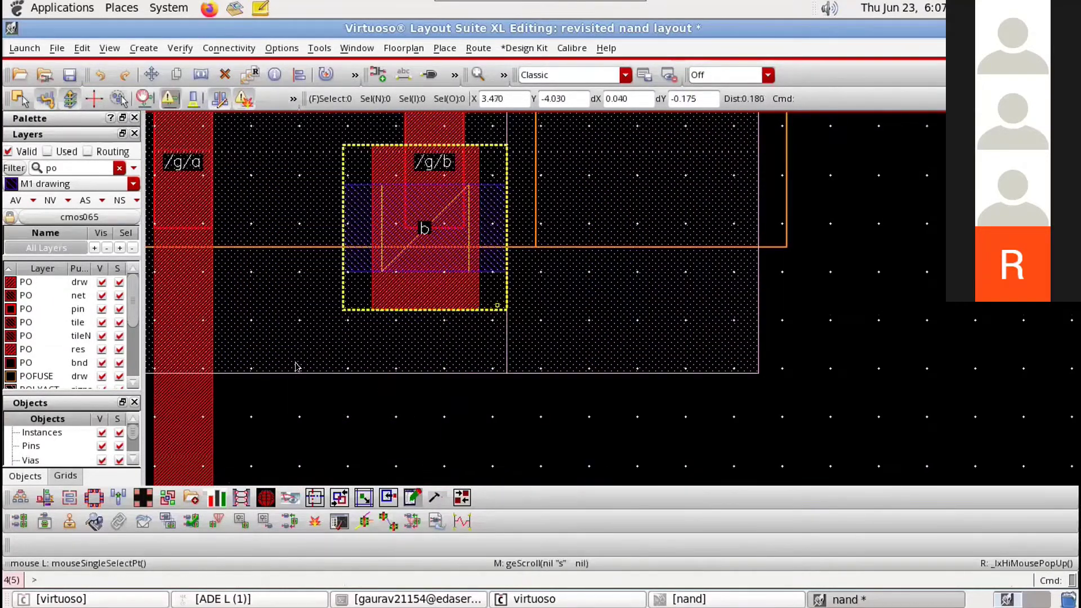
{"action": "left_click", "coordinate": [397, 180]}
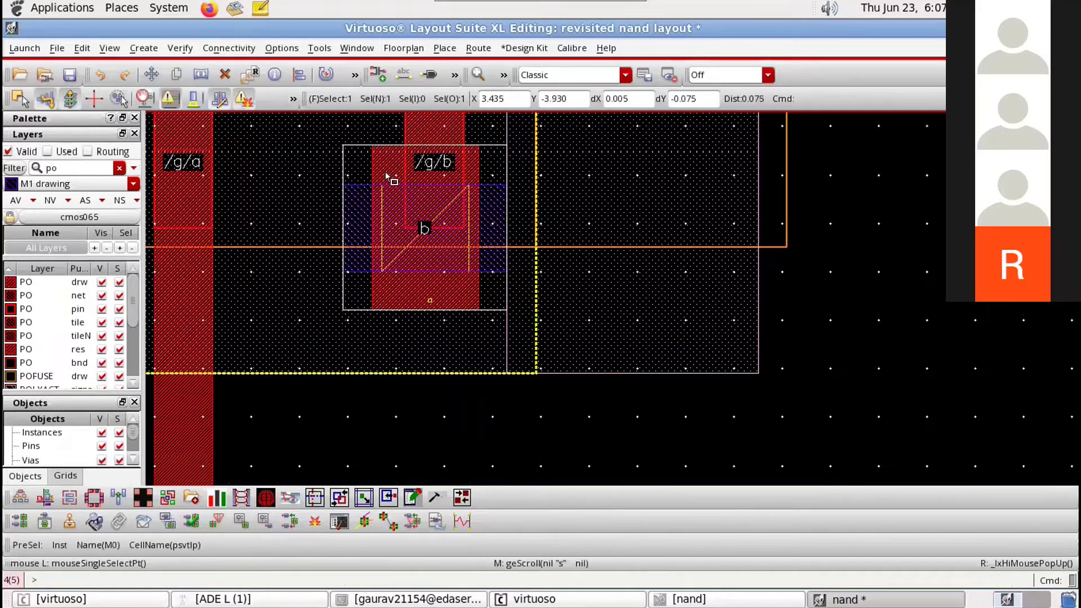
{"action": "key", "text": "u"}
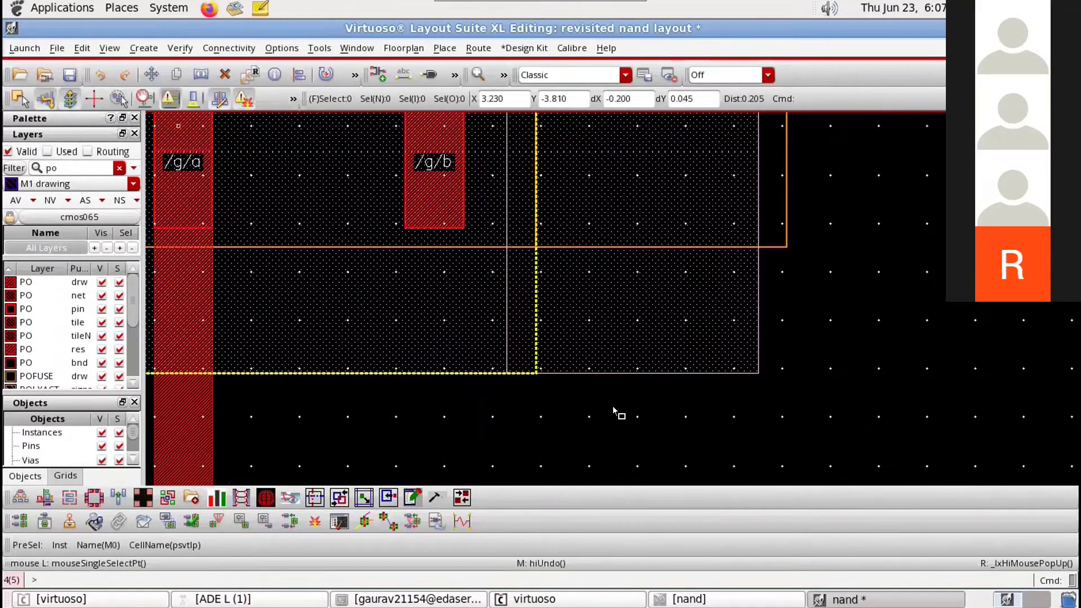
{"action": "key", "text": "p"}
{"action": "left_click", "coordinate": [430, 228]}
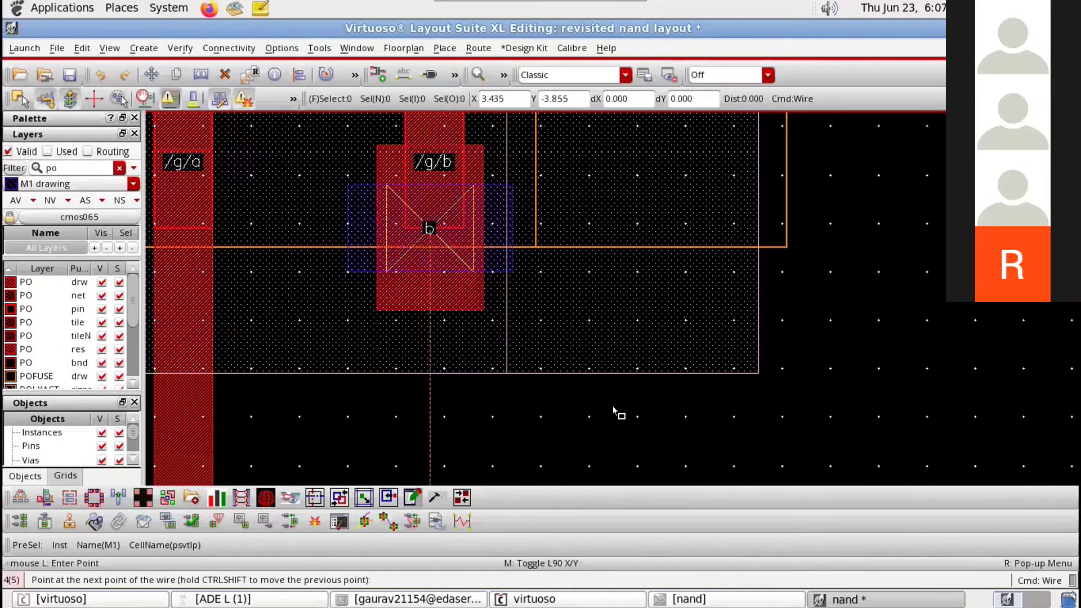
{"action": "key", "text": "Escape"}
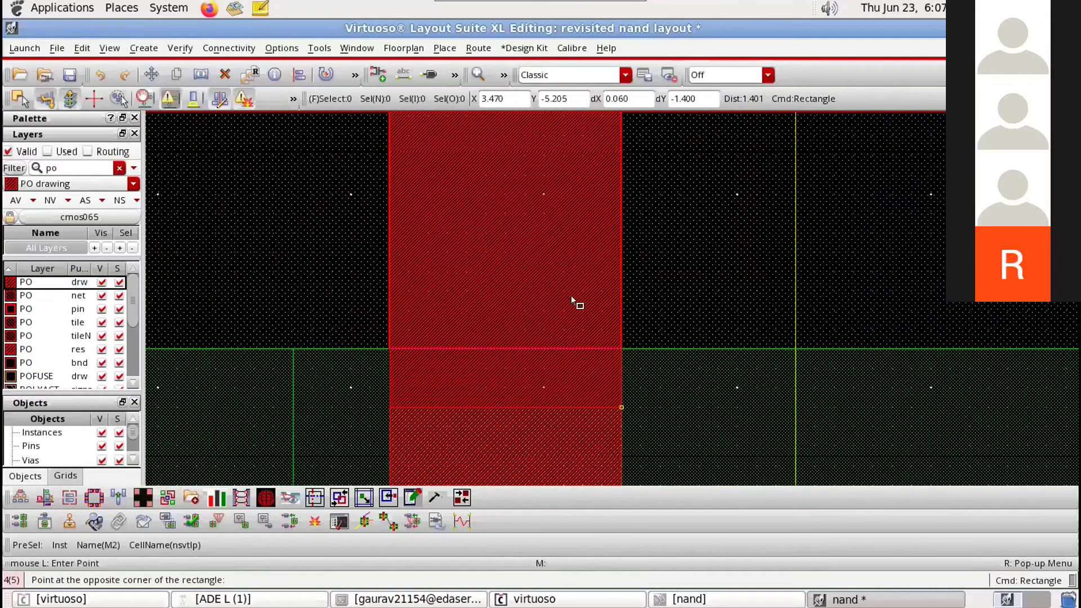
Step: Draw a PO rectangle about 0.06 by 1.4 connecting gate b of the PMOS pair to gate b of the NMOS pair
{"action": "left_click", "coordinate": [597, 258]}
{"action": "scroll", "coordinate": [595, 247], "scroll_direction": "down", "scroll_amount": 1}
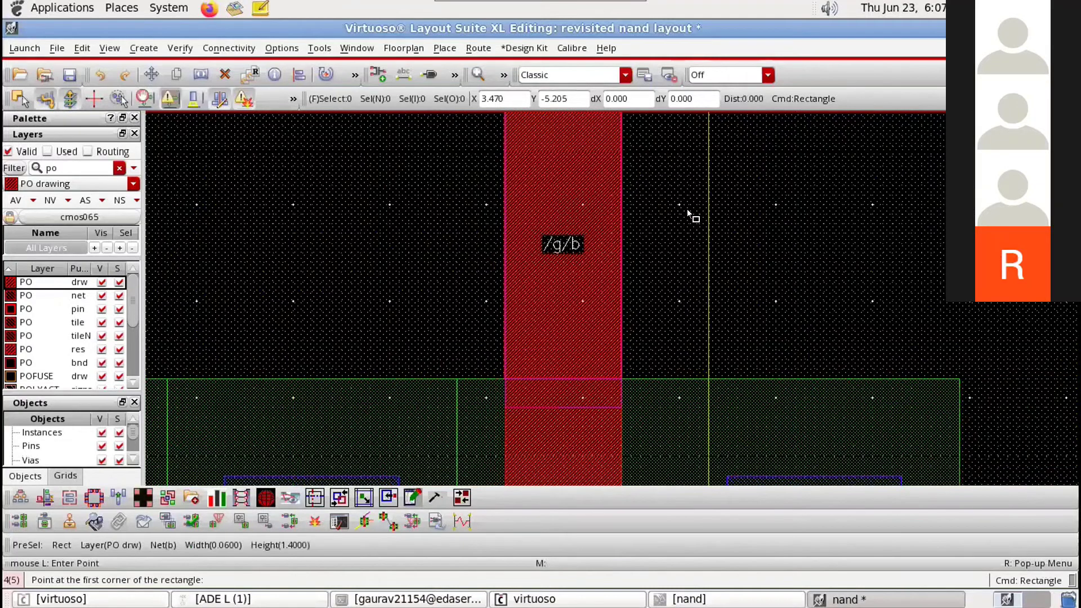
{"action": "scroll", "coordinate": [667, 228], "scroll_direction": "down", "scroll_amount": 3}
{"action": "scroll", "coordinate": [673, 206], "scroll_direction": "down", "scroll_amount": 1}
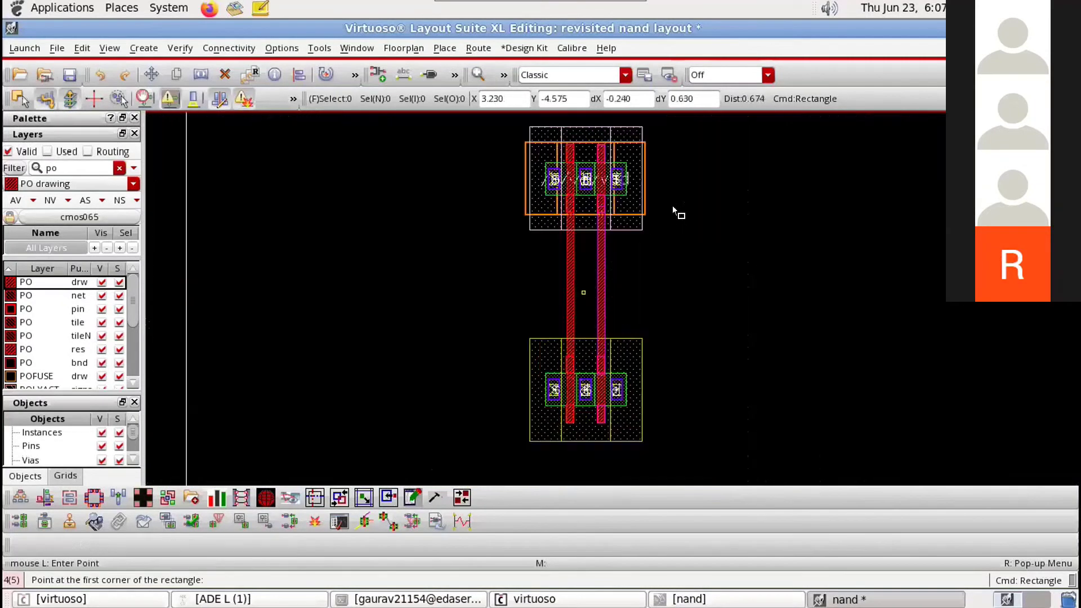
Step: Filter the layer list by "m1" and make M1 drawing the active layer
{"action": "scroll", "coordinate": [600, 259], "scroll_direction": "up", "scroll_amount": 2}
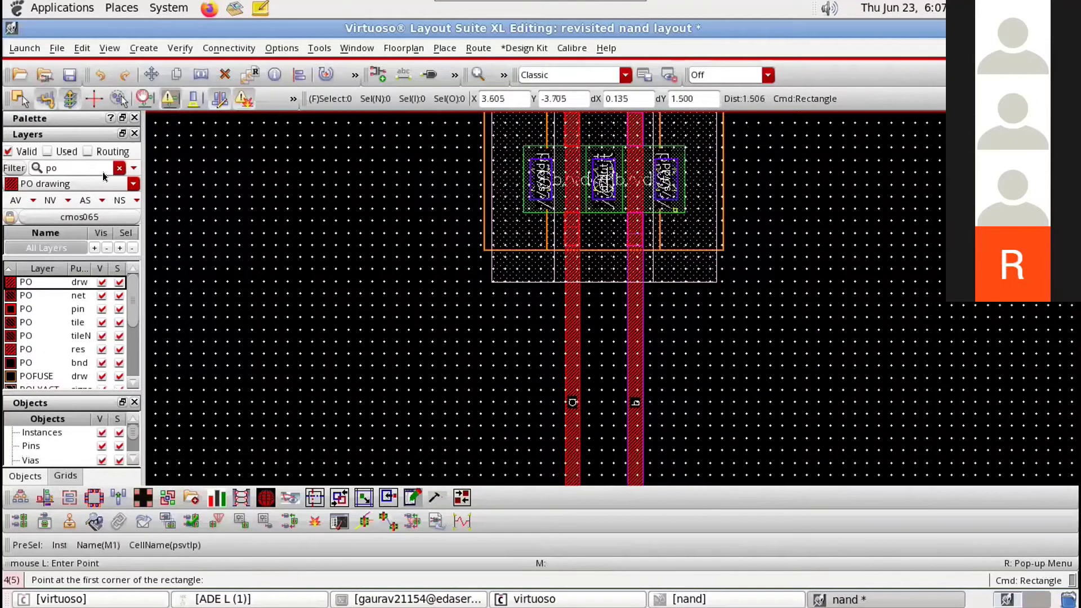
{"action": "key", "text": "Right"}
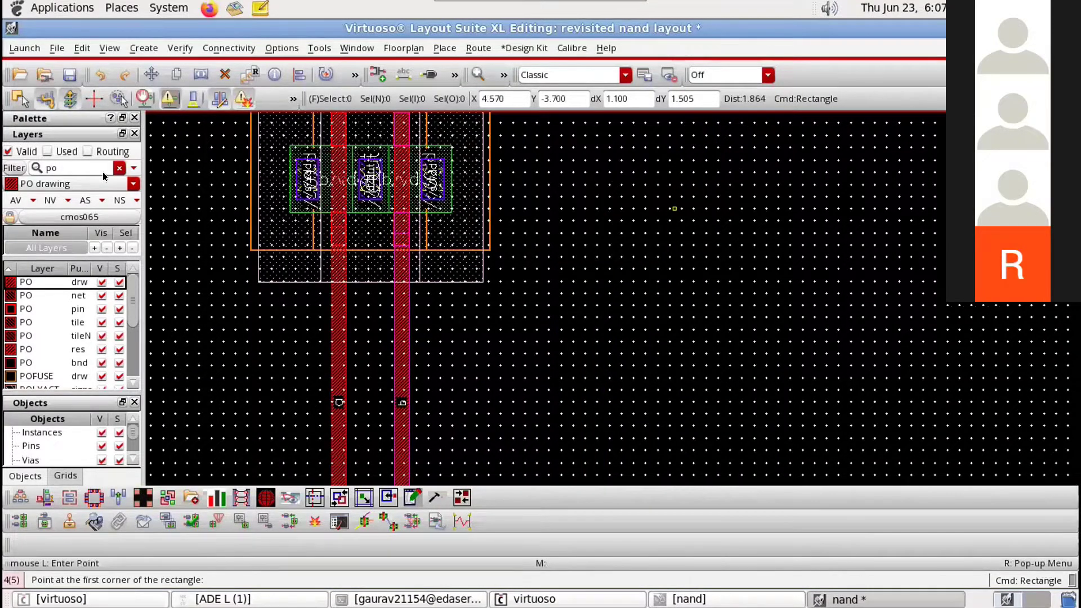
{"action": "double_click", "coordinate": [68, 164]}
{"action": "type", "text": "m1"}
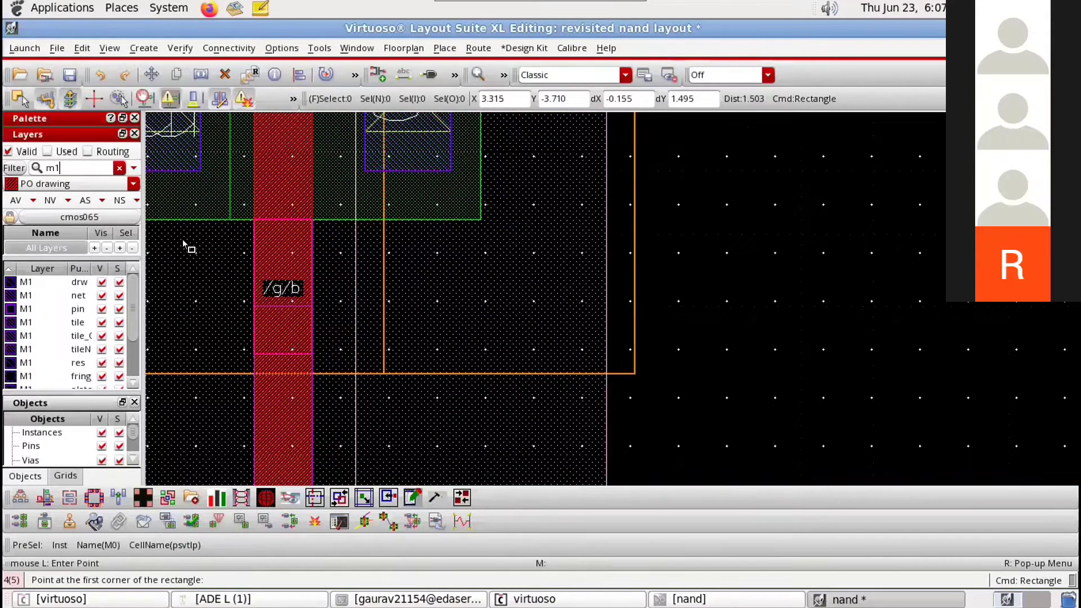
{"action": "key", "text": "Return"}
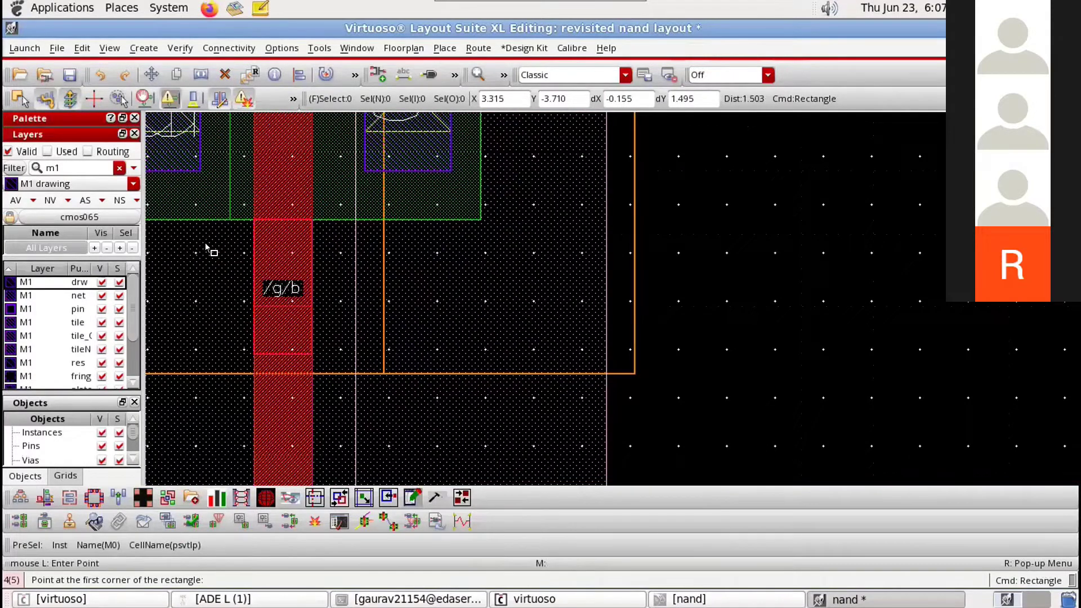
Step: Start a 0.09-wide M1 wire at the PMOS pair's out contact and run it about 0.72 down between the two gates
{"action": "scroll", "coordinate": [421, 240], "scroll_direction": "down", "scroll_amount": 1}
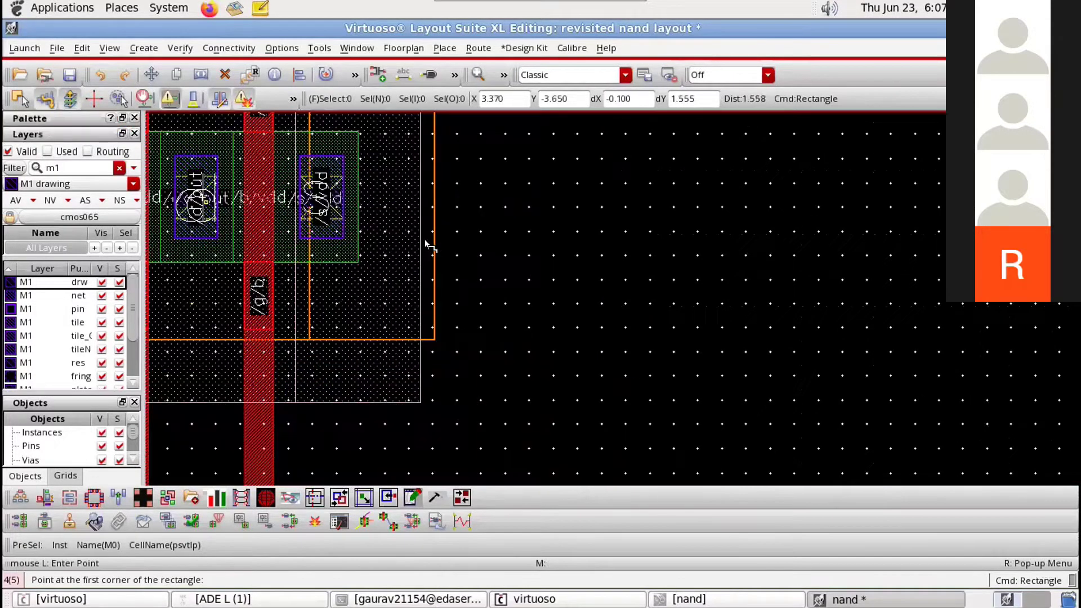
{"action": "key", "text": "Left"}
{"action": "key", "text": "p"}
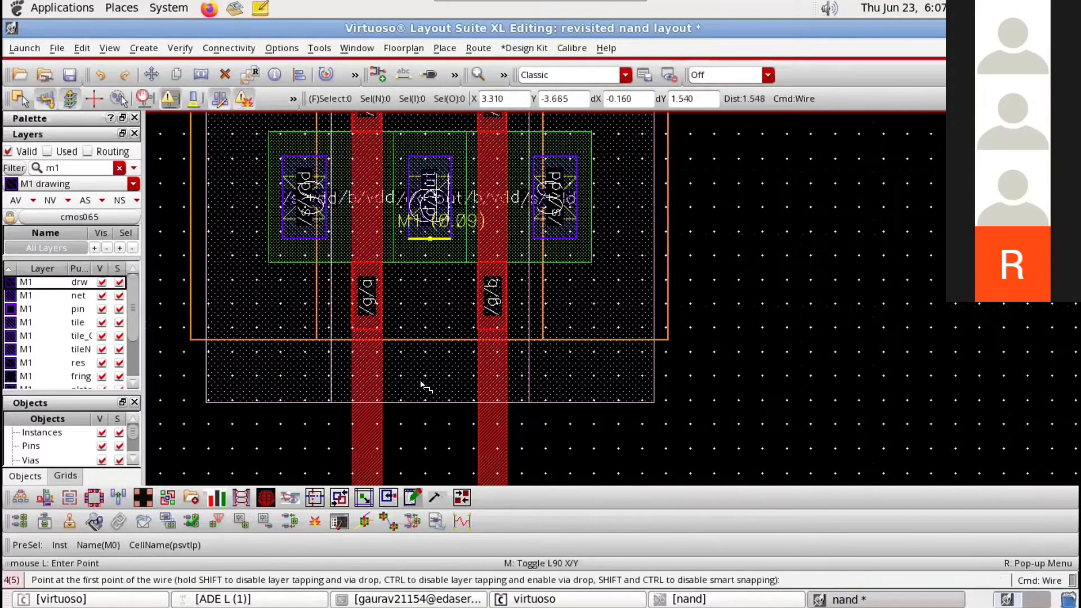
{"action": "left_click", "coordinate": [421, 381]}
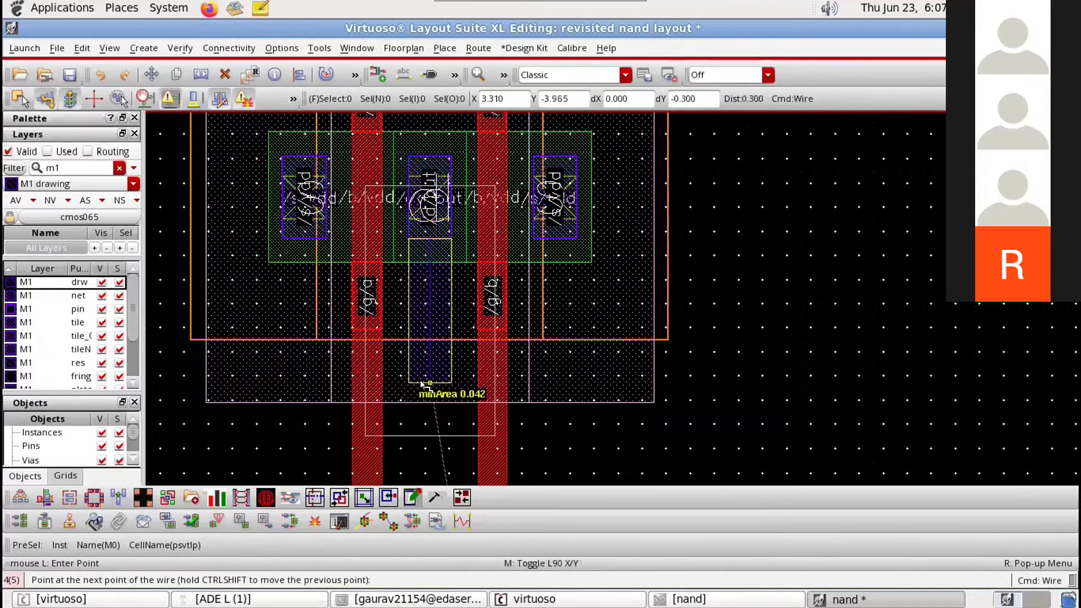
{"action": "key", "text": "Down"}
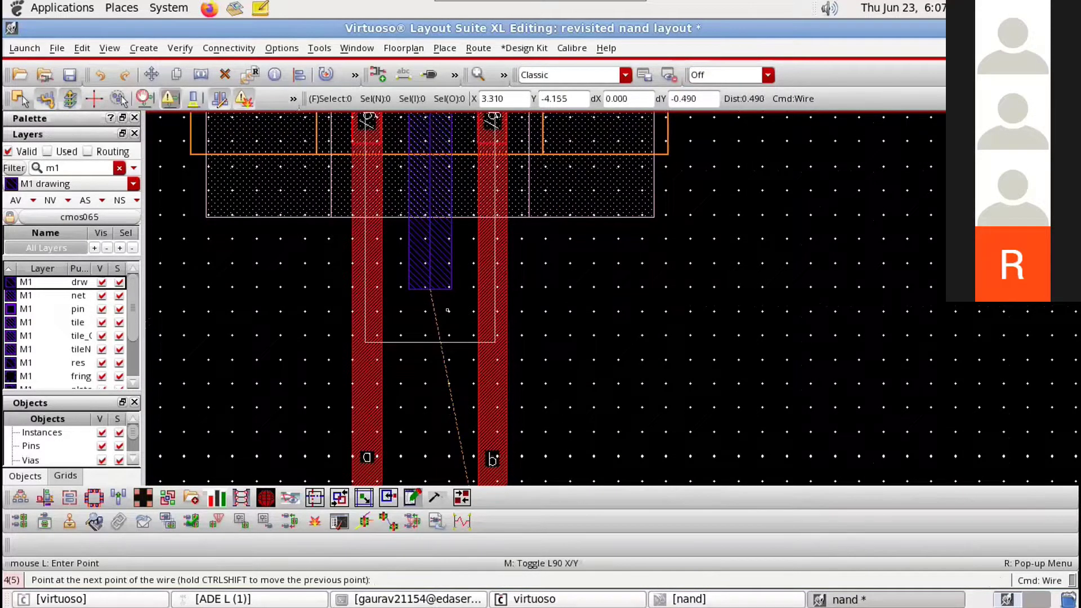
{"action": "key", "text": "Down"}
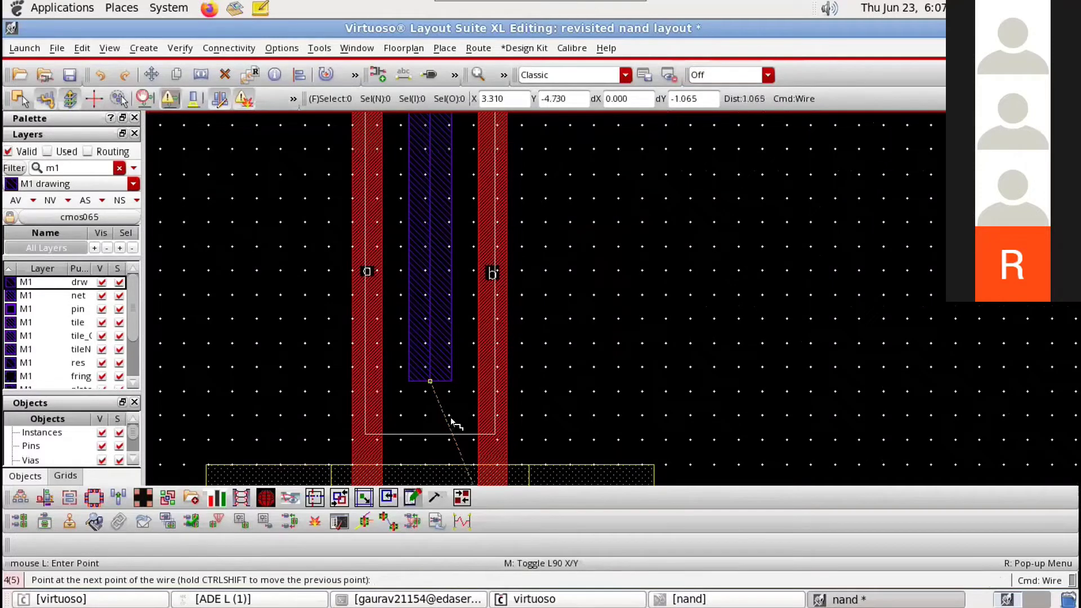
{"action": "key", "text": "Down"}
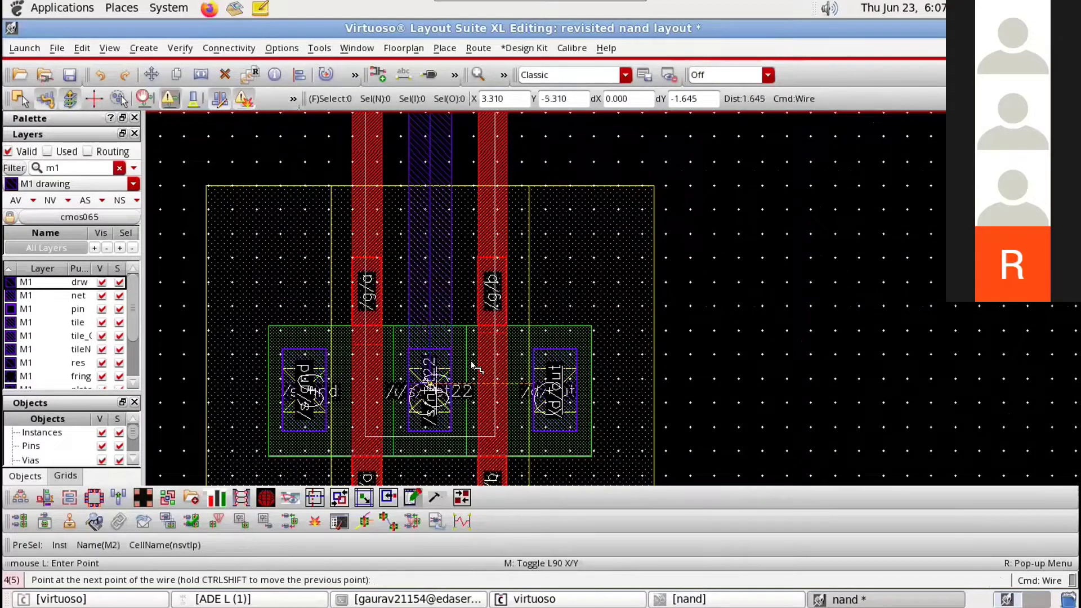
{"action": "scroll", "coordinate": [556, 373], "scroll_direction": "up", "scroll_amount": 6, "text": "shift"}
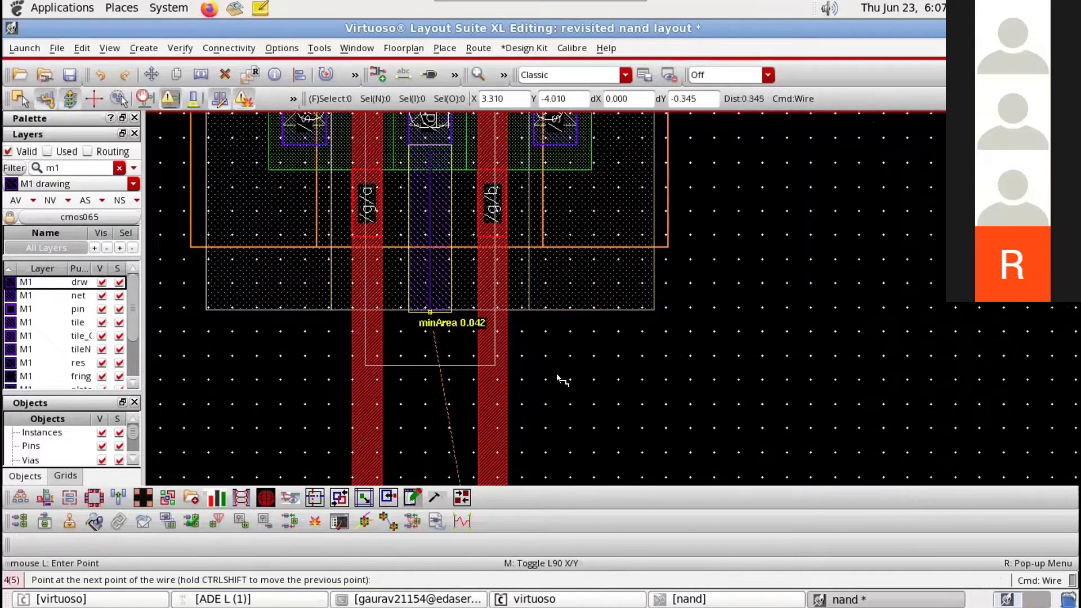
{"action": "scroll", "coordinate": [569, 375], "scroll_direction": "down", "scroll_amount": 1, "text": "shift"}
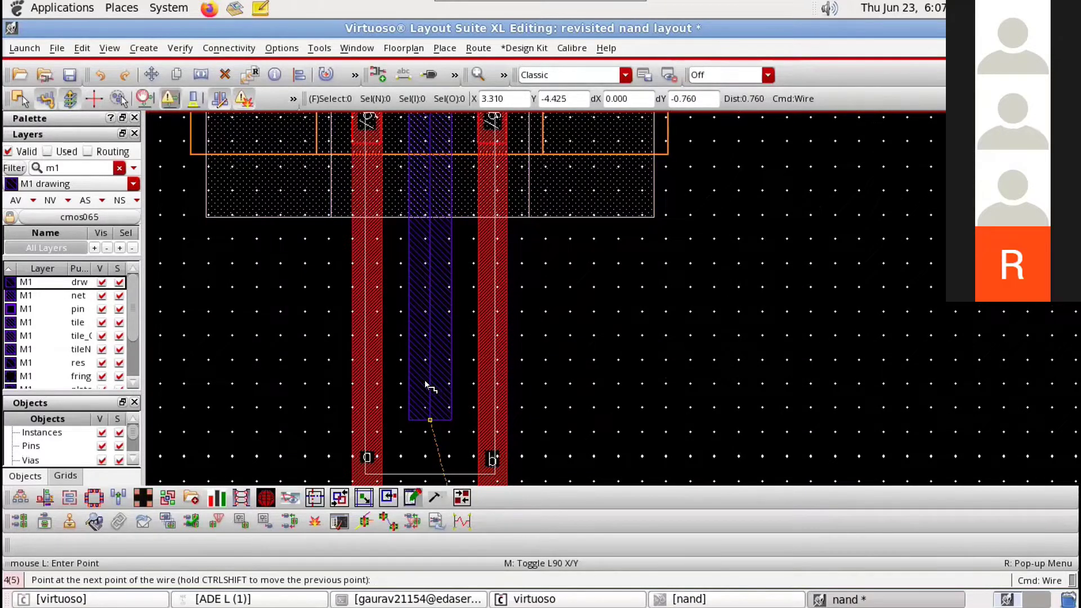
{"action": "left_click", "coordinate": [368, 382]}
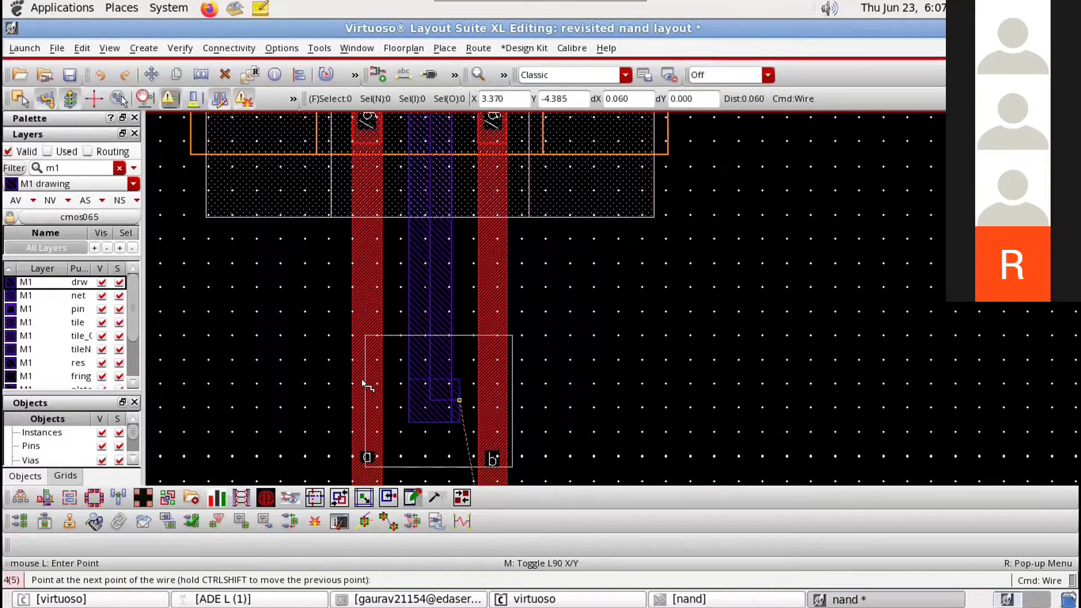
Step: Route the M1 wire across gate b and down to the NMOS drain's out contact, and finish it there
{"action": "key", "text": "Right"}
{"action": "left_click", "coordinate": [361, 460]}
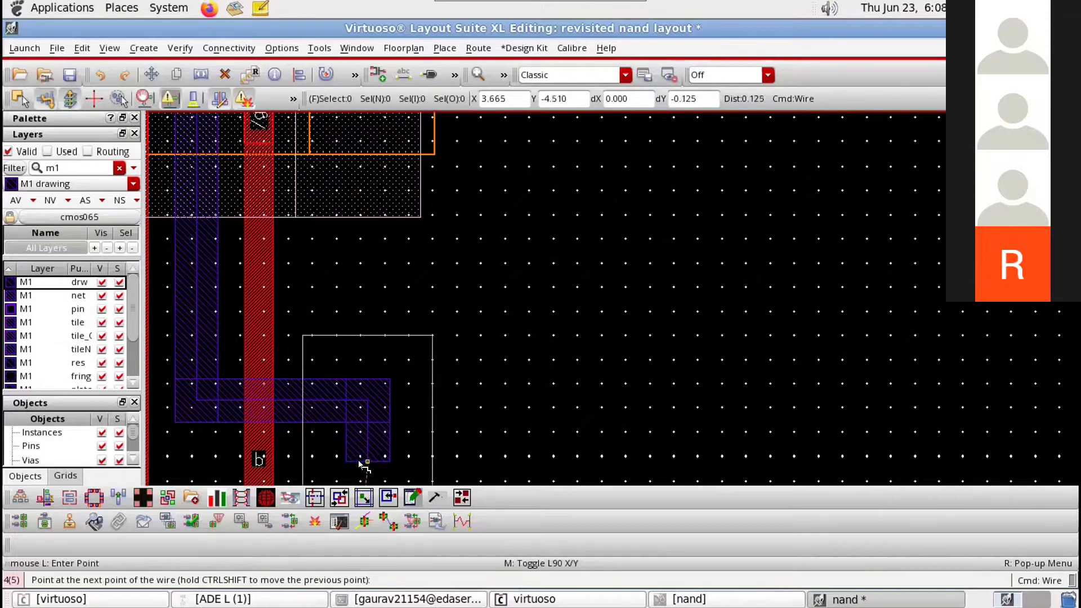
{"action": "key", "text": "Down"}
{"action": "key", "text": "Down"}
{"action": "key", "text": "Down"}
{"action": "key", "text": "Down"}
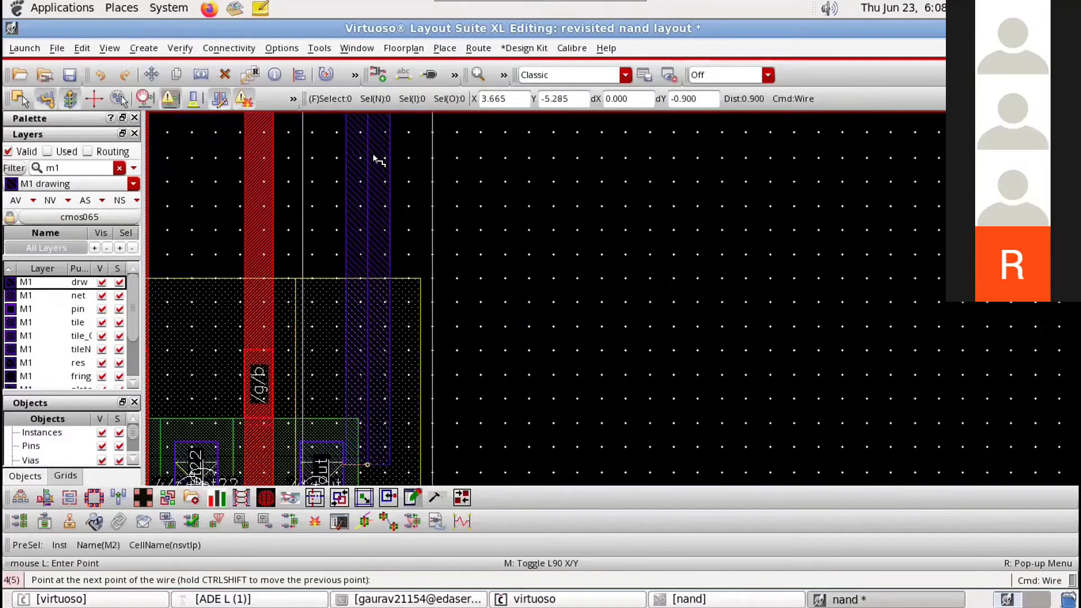
{"action": "key", "text": "Down"}
{"action": "left_click", "coordinate": [354, 406]}
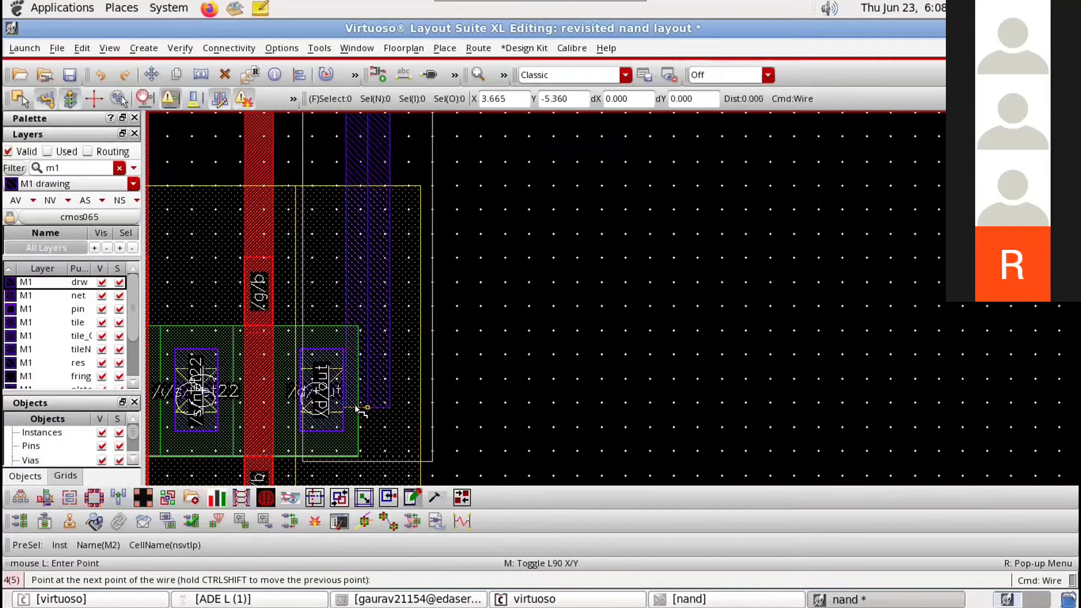
{"action": "key", "text": "Return"}
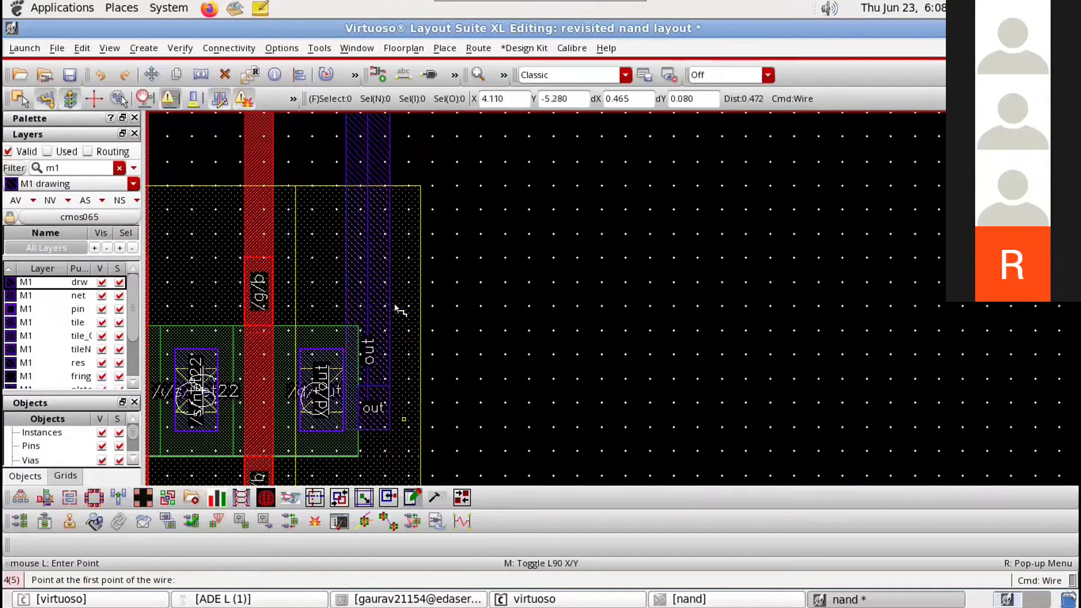
{"action": "key", "text": "Escape"}
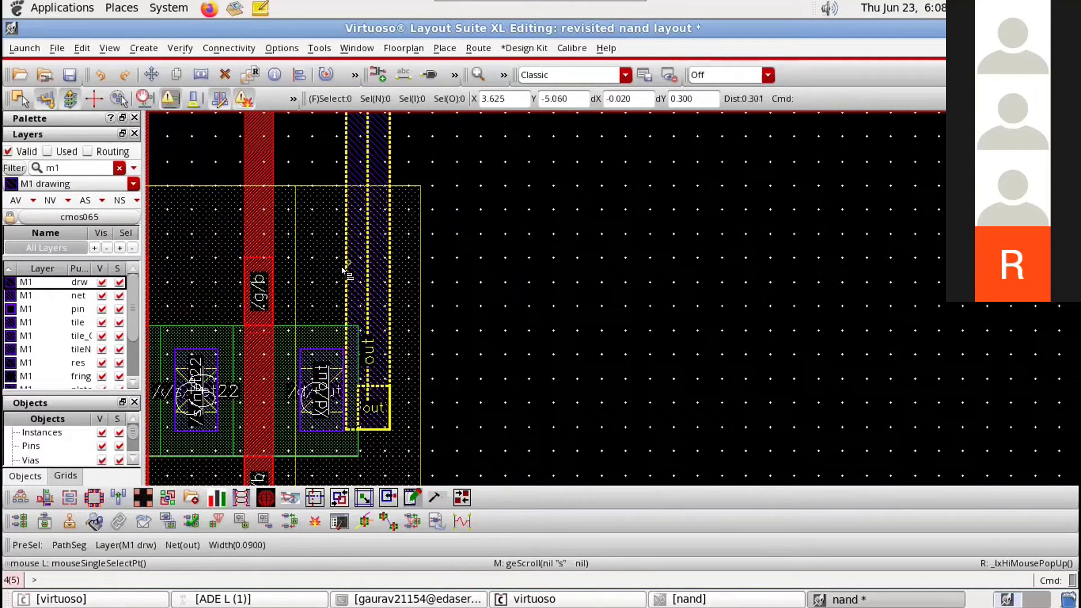
Step: Align the left edge of the vertical M1 out segment with the left edge of the NMOS out contact
{"action": "key", "text": "a"}
{"action": "left_click", "coordinate": [292, 401]}
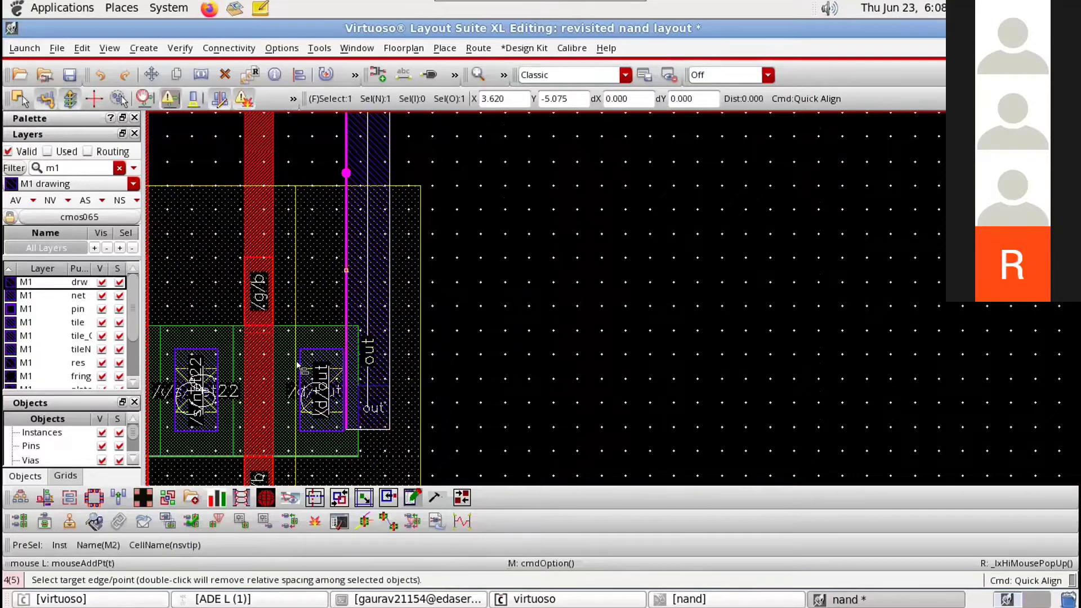
{"action": "left_click", "coordinate": [415, 270]}
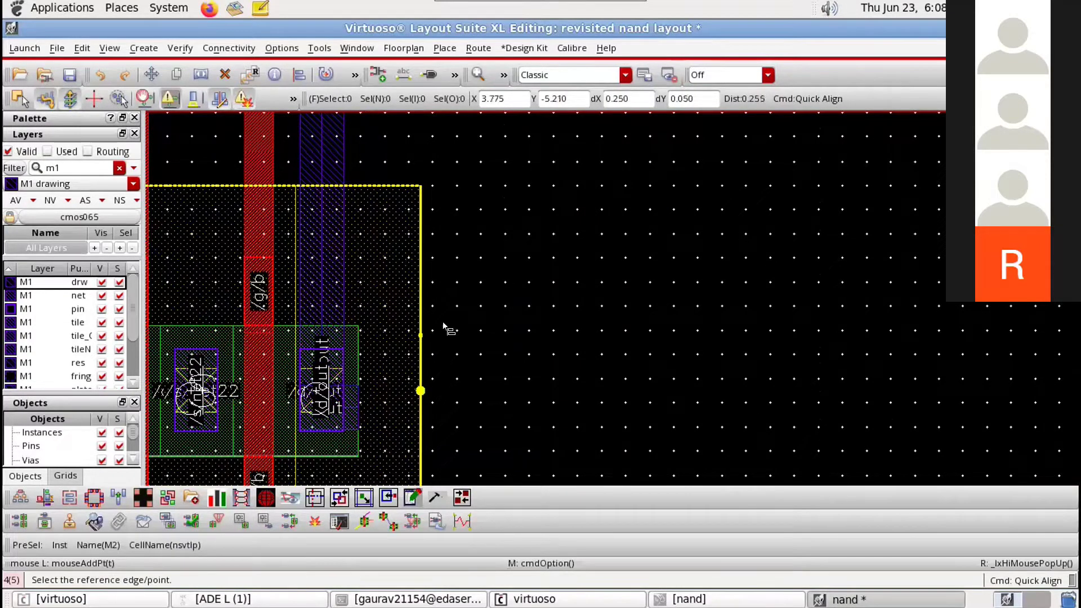
Step: Stretch the short M1 segment's protruding end at the NMOS out contact inward by 0.03 to the contact's edge
{"action": "scroll", "coordinate": [445, 326], "scroll_direction": "down", "scroll_amount": 1, "text": "ctrl"}
{"action": "scroll", "coordinate": [413, 236], "scroll_direction": "down", "scroll_amount": 1, "text": "ctrl"}
{"action": "scroll", "coordinate": [414, 231], "scroll_direction": "up", "scroll_amount": 1, "text": "ctrl"}
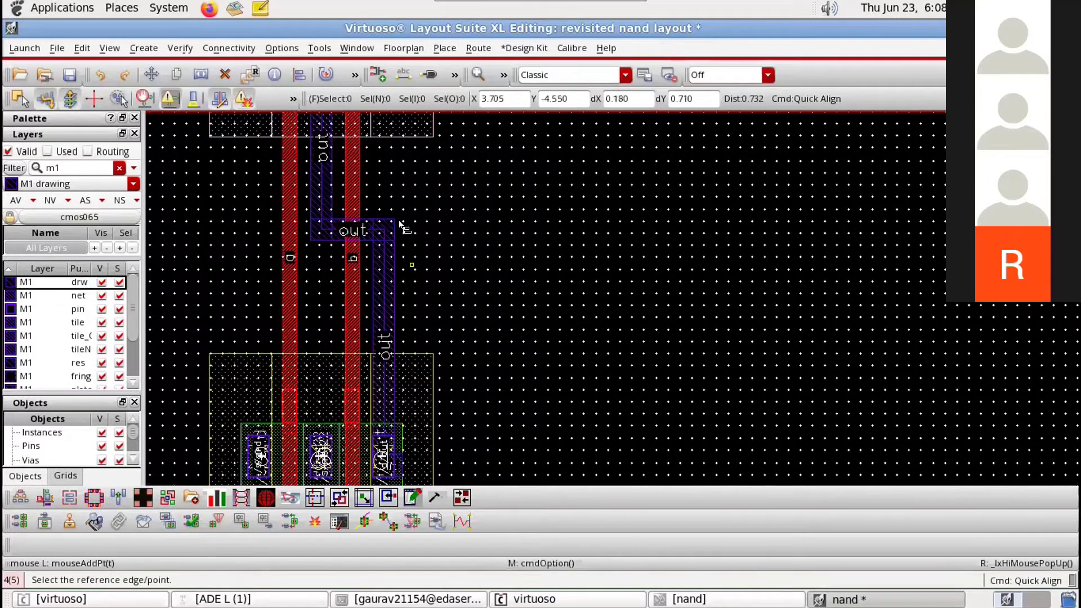
{"action": "scroll", "coordinate": [468, 237], "scroll_direction": "up", "scroll_amount": 1, "text": "ctrl"}
{"action": "scroll", "coordinate": [410, 239], "scroll_direction": "down", "scroll_amount": 3, "text": "ctrl"}
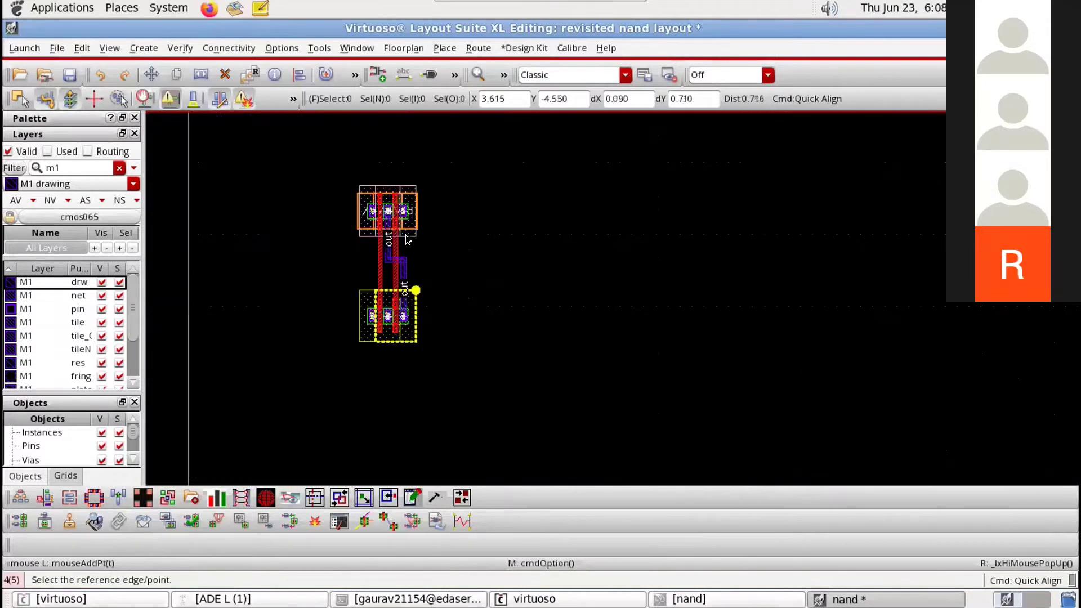
{"action": "scroll", "coordinate": [407, 246], "scroll_direction": "down", "scroll_amount": 1}
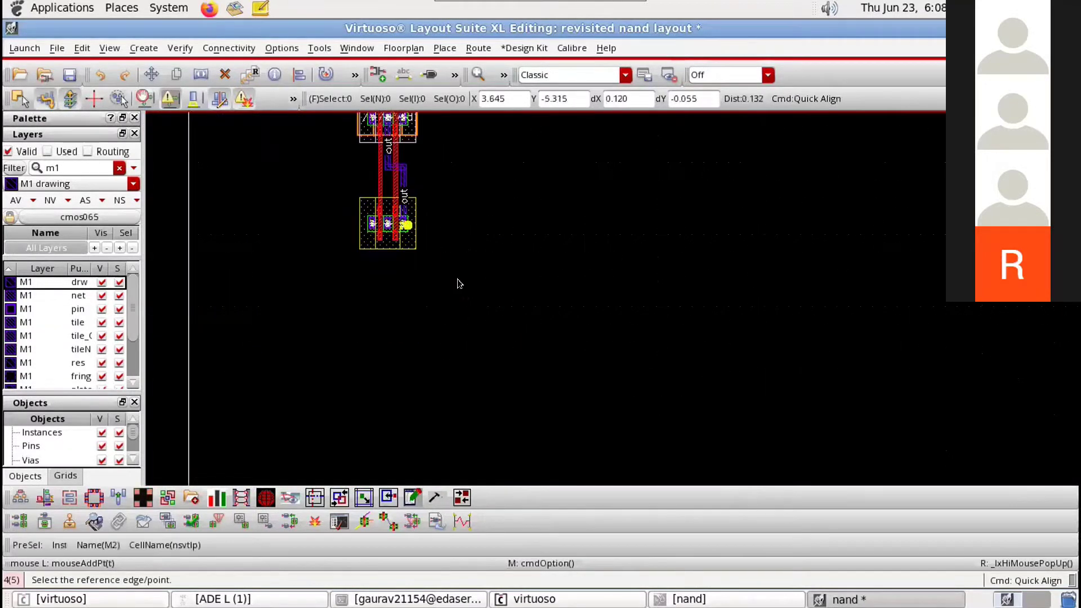
{"action": "scroll", "coordinate": [408, 263], "scroll_direction": "up", "scroll_amount": 3, "text": "ctrl"}
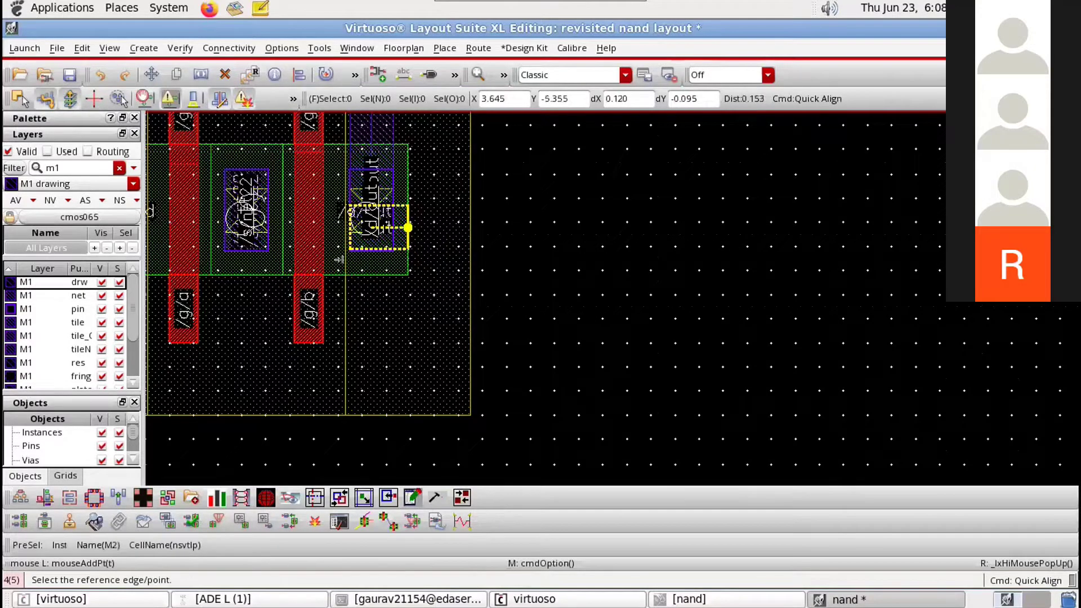
{"action": "scroll", "coordinate": [345, 263], "scroll_direction": "up", "scroll_amount": 1, "text": "ctrl"}
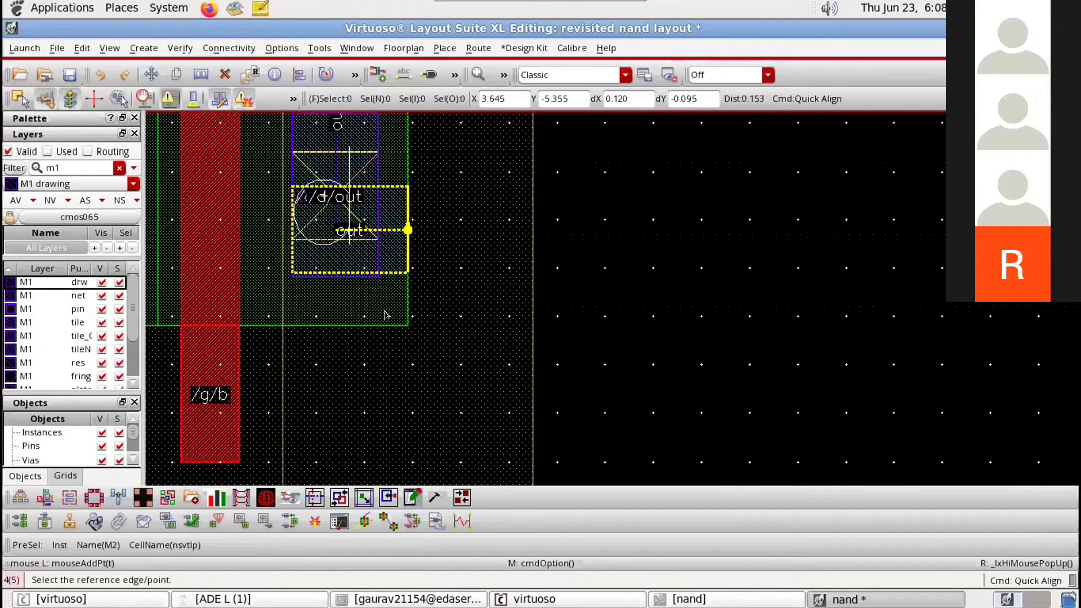
{"action": "scroll", "coordinate": [409, 391], "scroll_direction": "up", "scroll_amount": 1, "text": "ctrl"}
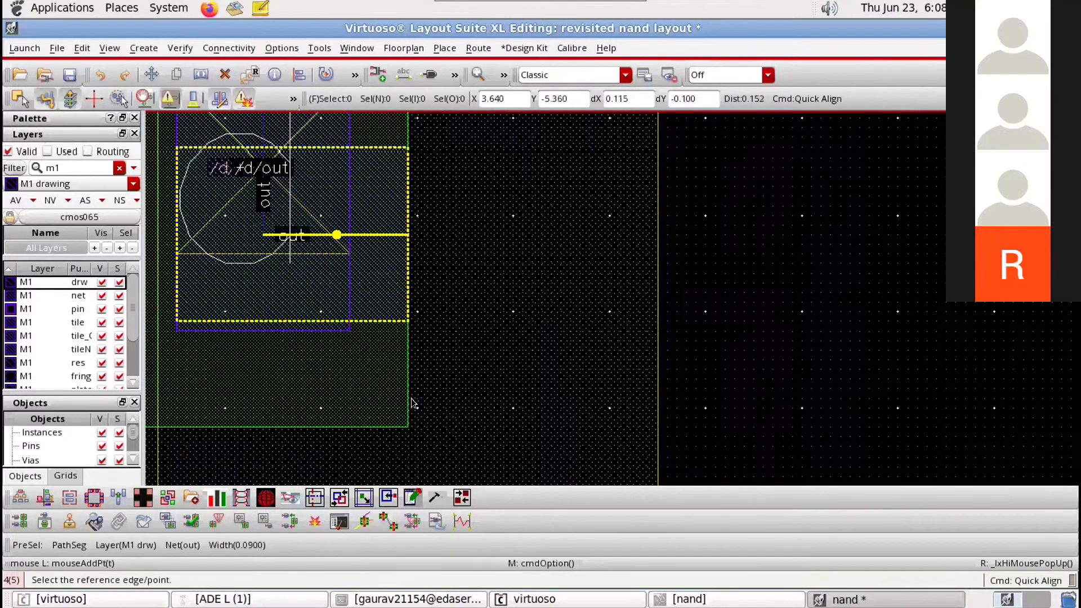
{"action": "key", "text": "Escape"}
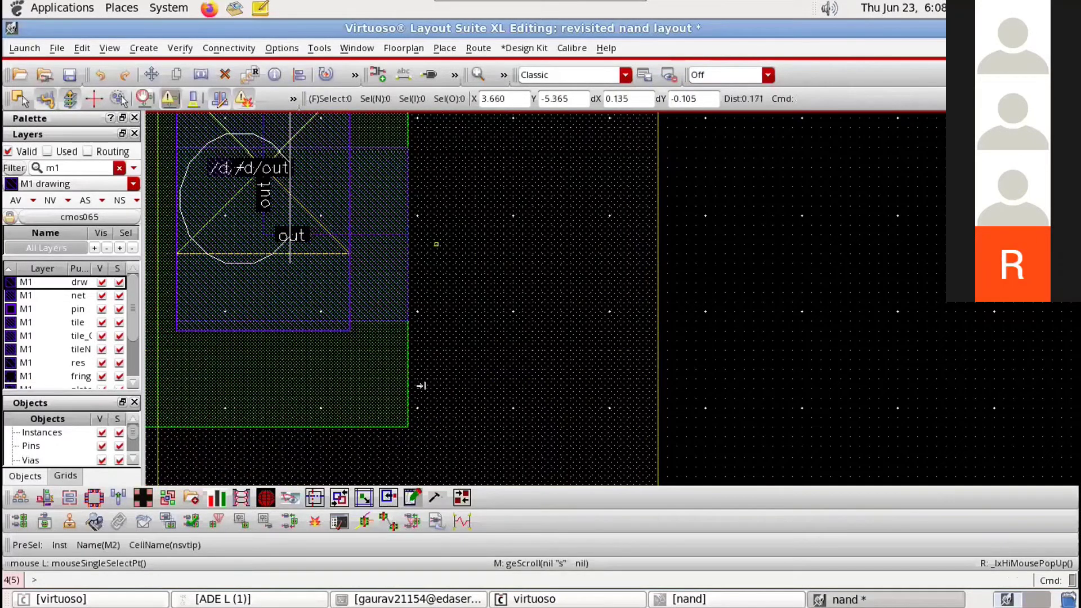
{"action": "left_click", "coordinate": [487, 272]}
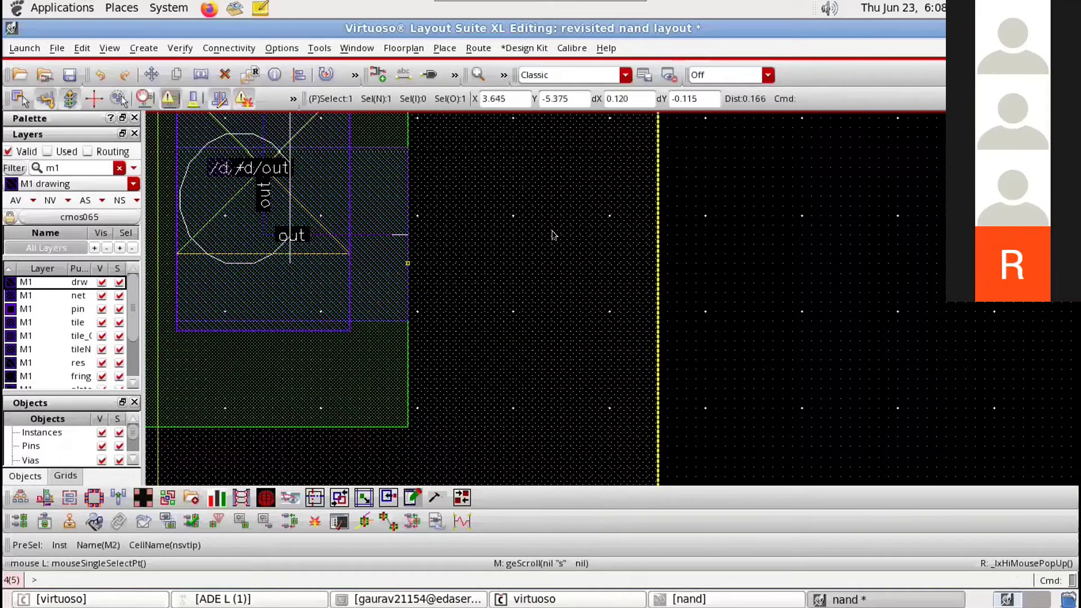
{"action": "key", "text": "s"}
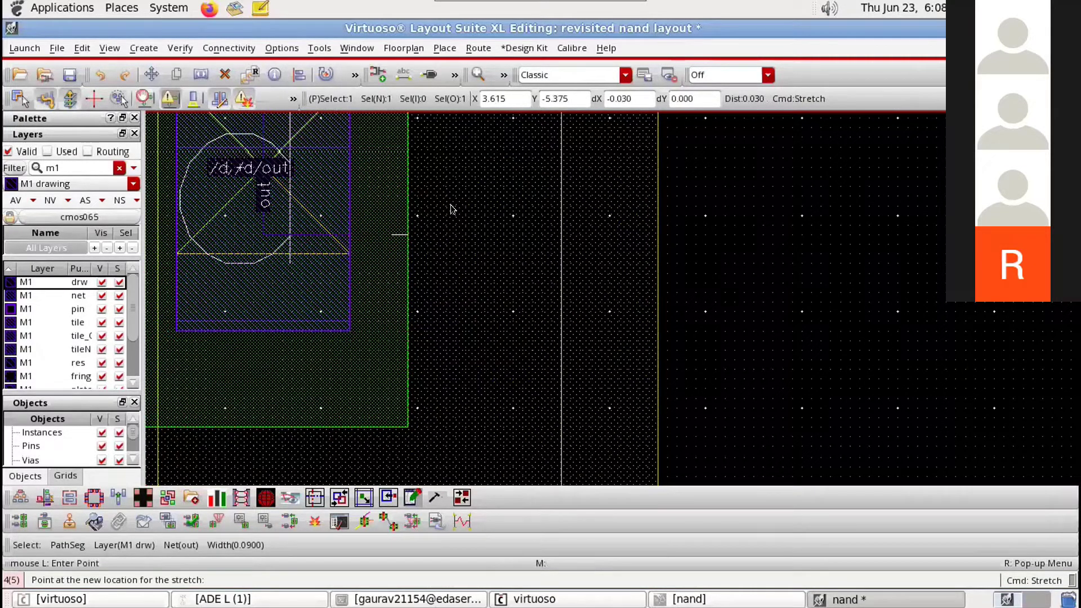
{"action": "key", "text": "Escape"}
Step: Examine the M1 out routing between the transistor pairs and the source contacts of the PMOS pair
{"action": "scroll", "coordinate": [450, 210], "scroll_direction": "down", "scroll_amount": 3, "text": "ctrl"}
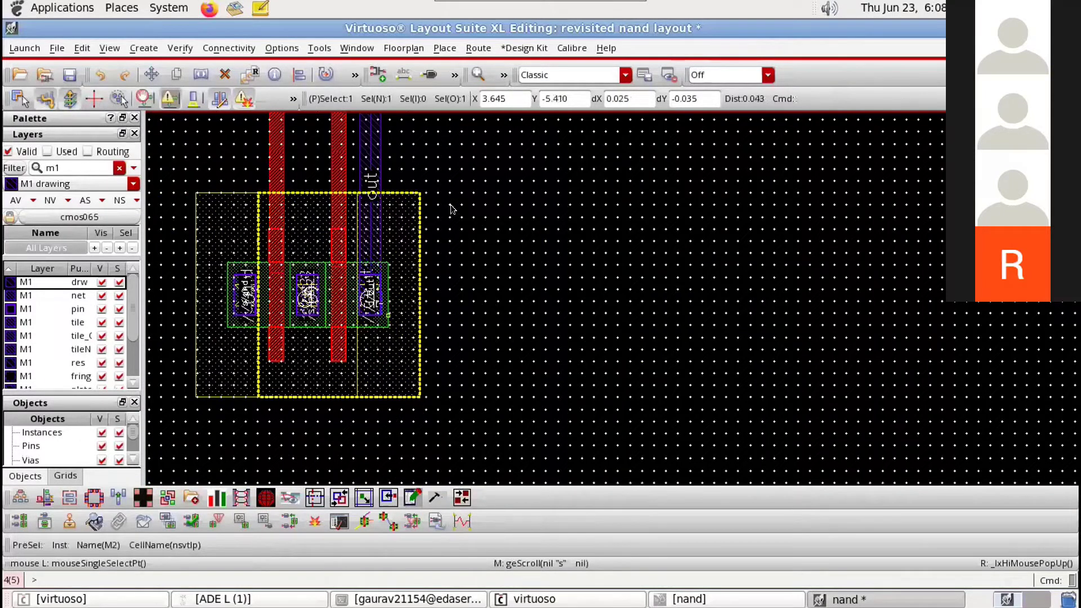
{"action": "scroll", "coordinate": [451, 209], "scroll_direction": "up", "scroll_amount": 3}
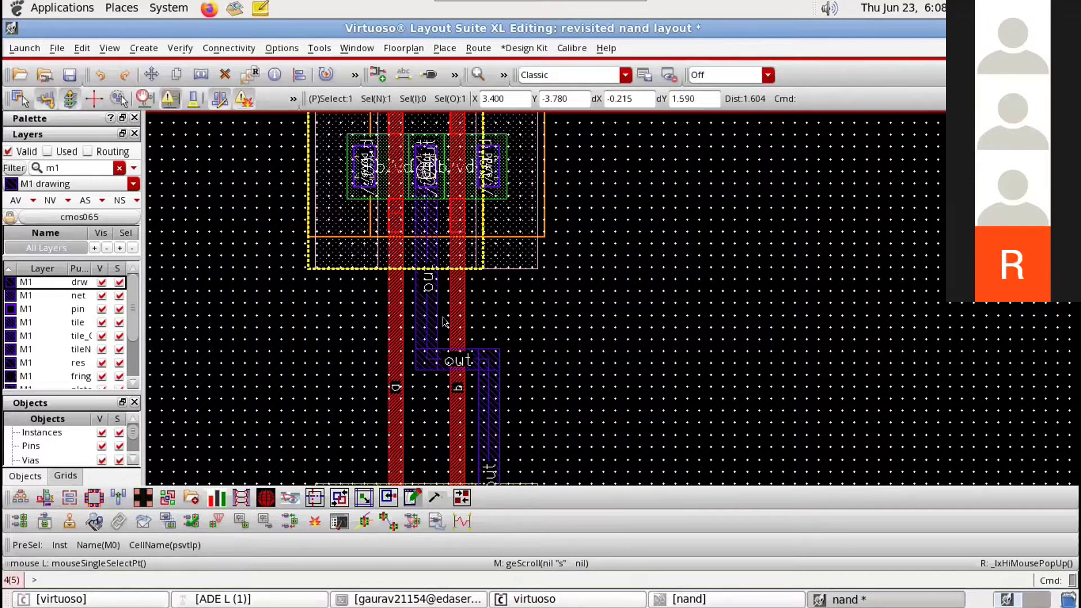
{"action": "scroll", "coordinate": [445, 318], "scroll_direction": "down", "scroll_amount": 3, "text": "ctrl"}
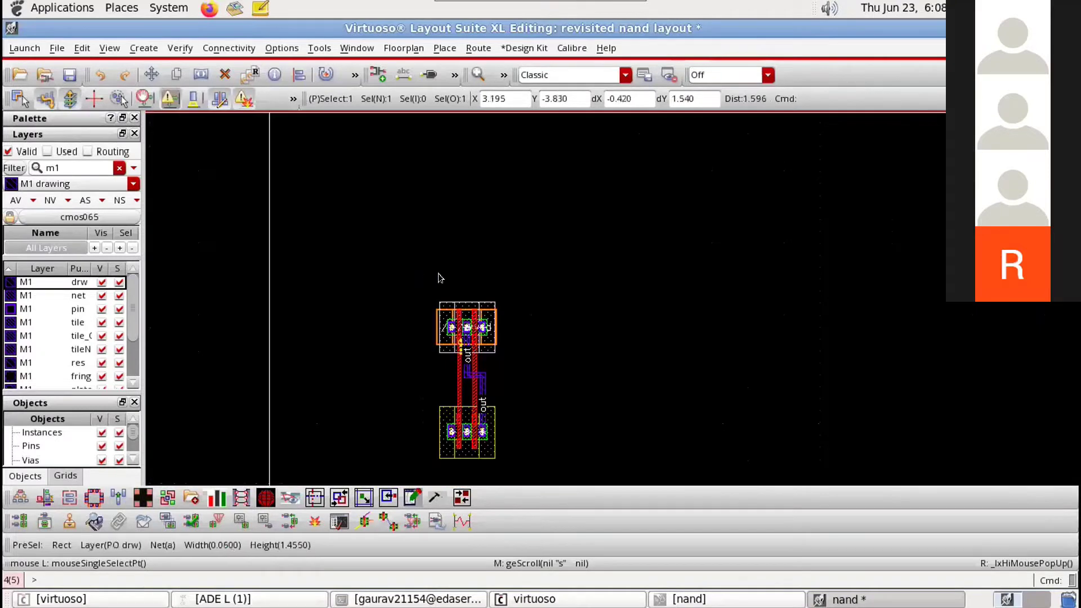
{"action": "scroll", "coordinate": [448, 272], "scroll_direction": "up", "scroll_amount": 3, "text": "ctrl"}
{"action": "scroll", "coordinate": [450, 366], "scroll_direction": "up", "scroll_amount": 2, "text": "ctrl"}
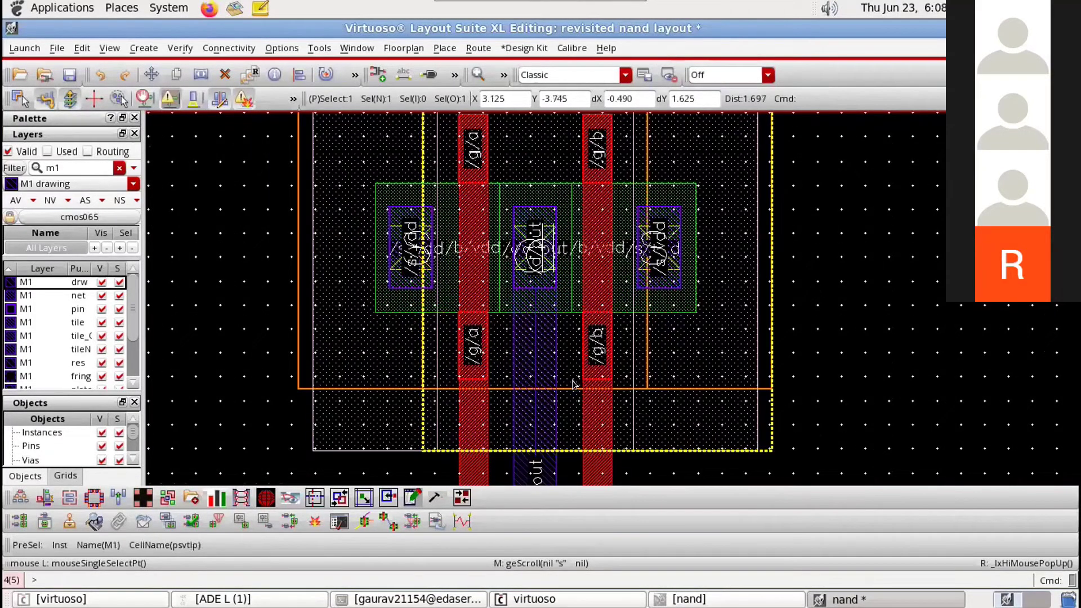
{"action": "scroll", "coordinate": [549, 383], "scroll_direction": "up", "scroll_amount": 2, "text": "ctrl"}
{"action": "scroll", "coordinate": [508, 290], "scroll_direction": "down", "scroll_amount": 3, "text": "ctrl"}
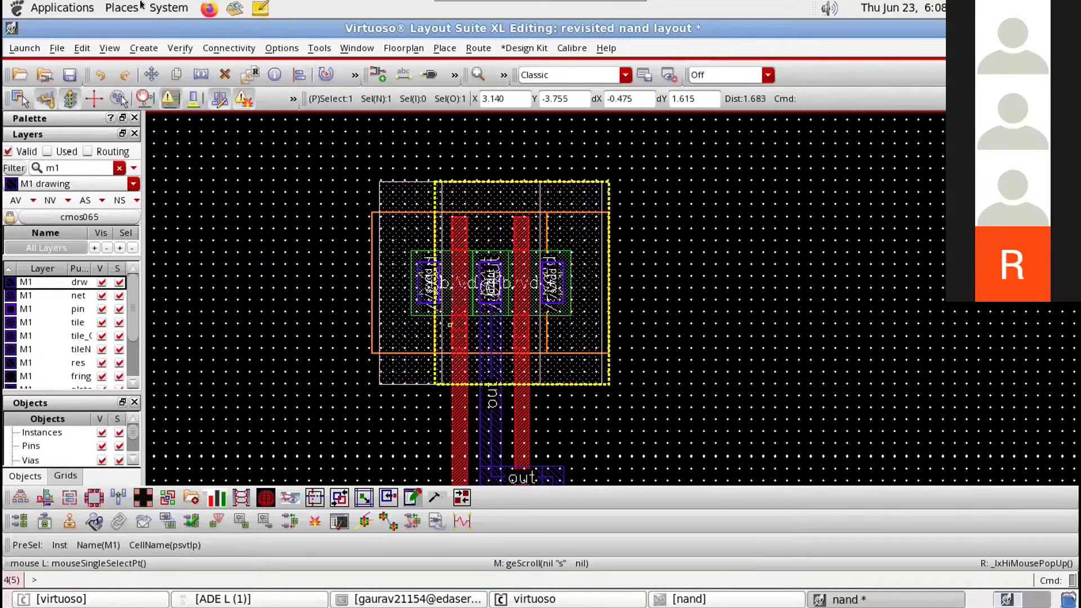
{"action": "scroll", "coordinate": [449, 301], "scroll_direction": "up", "scroll_amount": 2}
{"action": "scroll", "coordinate": [443, 267], "scroll_direction": "down", "scroll_amount": 3}
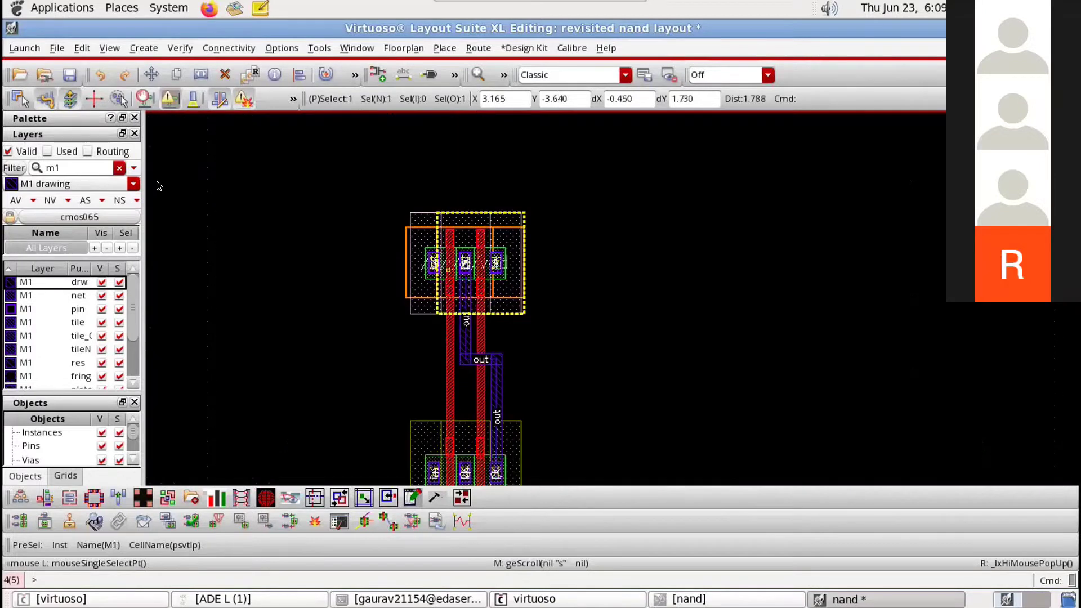
{"action": "scroll", "coordinate": [454, 368], "scroll_direction": "up", "scroll_amount": 1}
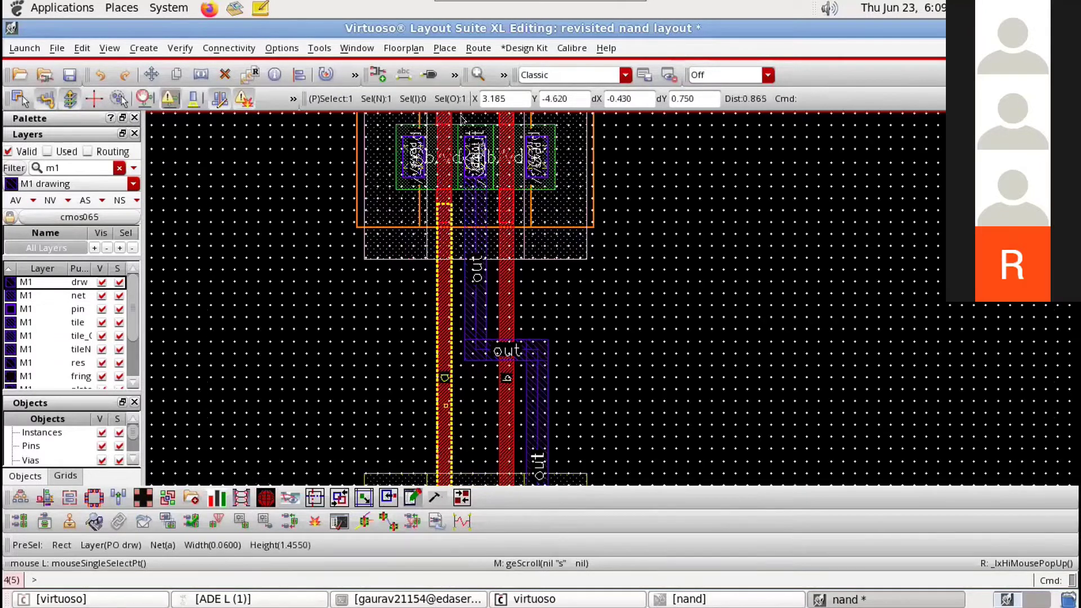
{"action": "scroll", "coordinate": [442, 361], "scroll_direction": "up", "scroll_amount": 1}
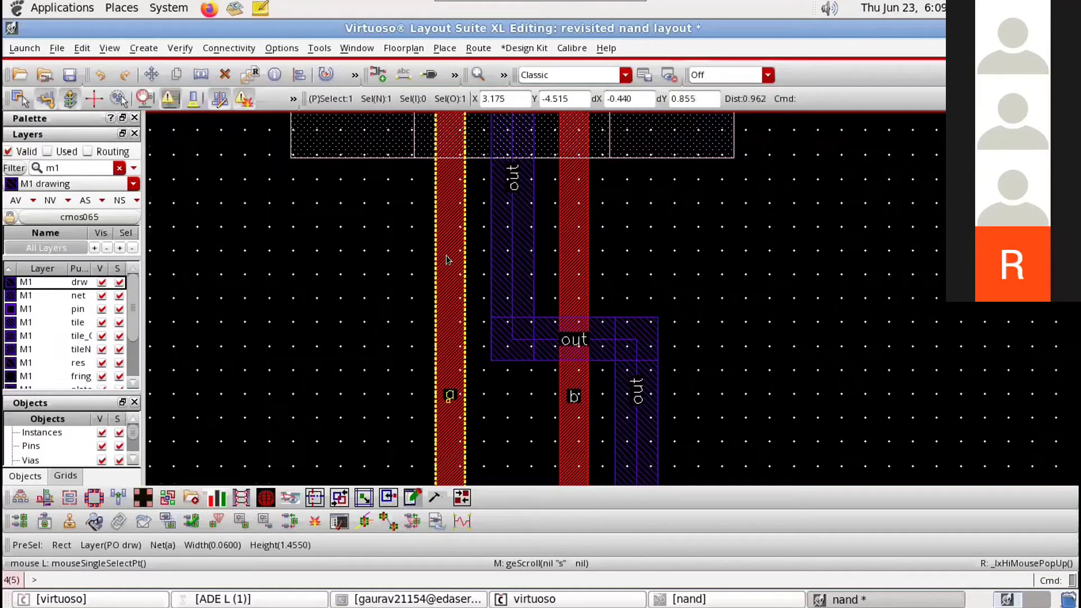
{"action": "middle_click_drag", "start_coordinate": [447, 236], "coordinate": [600, 421]}
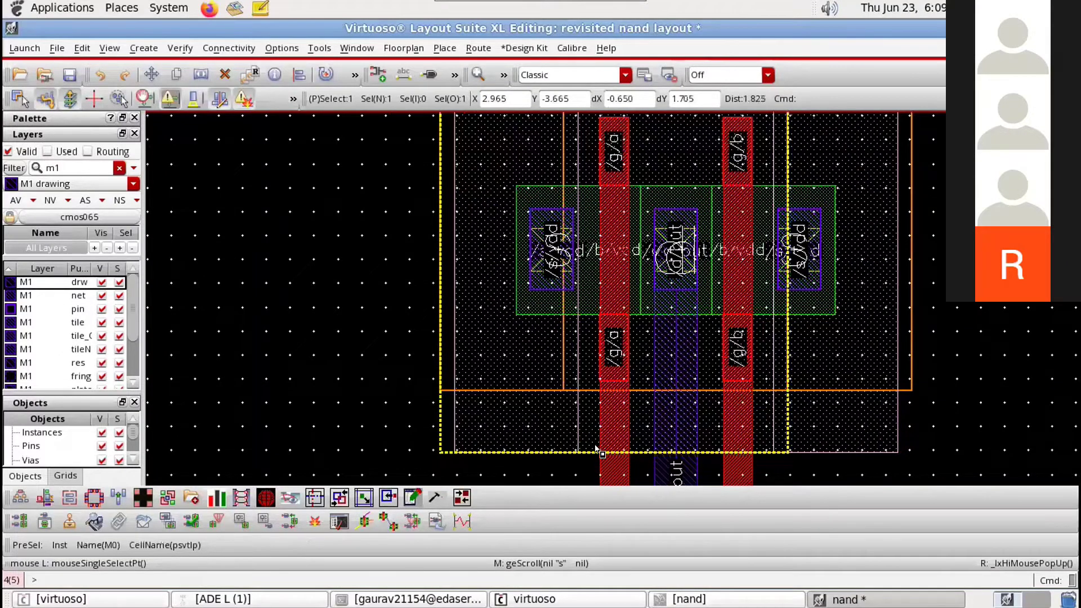
{"action": "scroll", "coordinate": [596, 449], "scroll_direction": "up", "scroll_amount": 1}
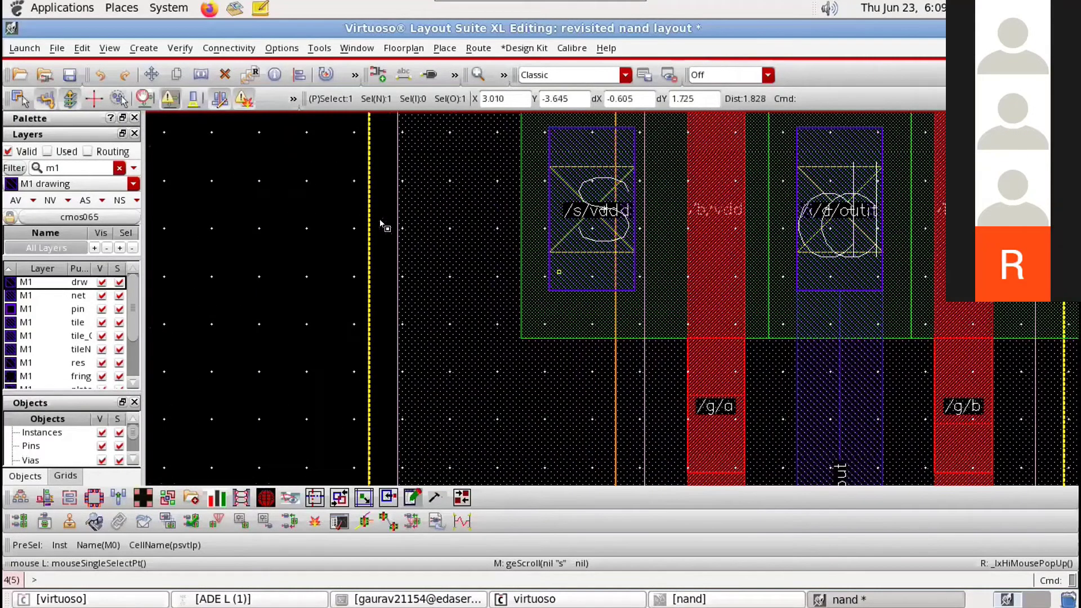
Step: Place an M1_PO via against the outer edge of gate a's poly line, between the transistor pairs
{"action": "scroll", "coordinate": [381, 223], "scroll_direction": "down", "scroll_amount": 2}
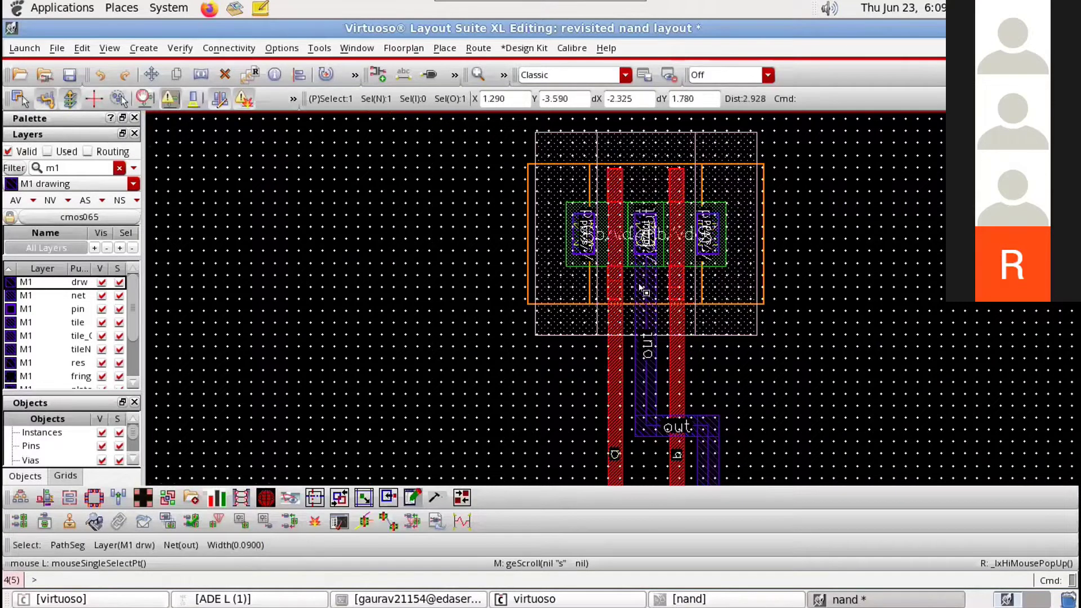
{"action": "key", "text": "o"}
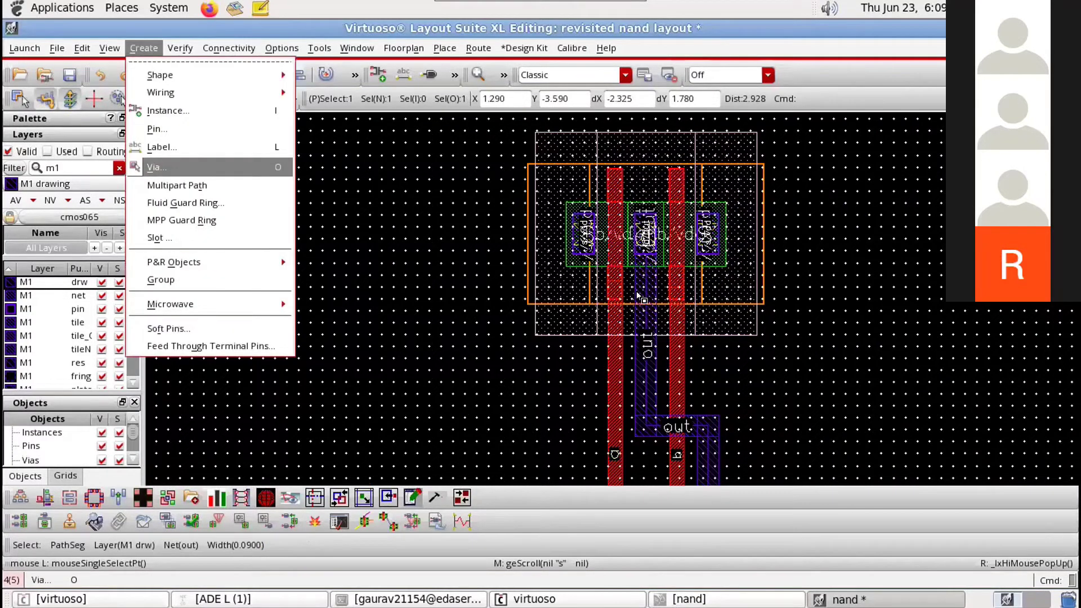
{"action": "key", "text": "Down"}
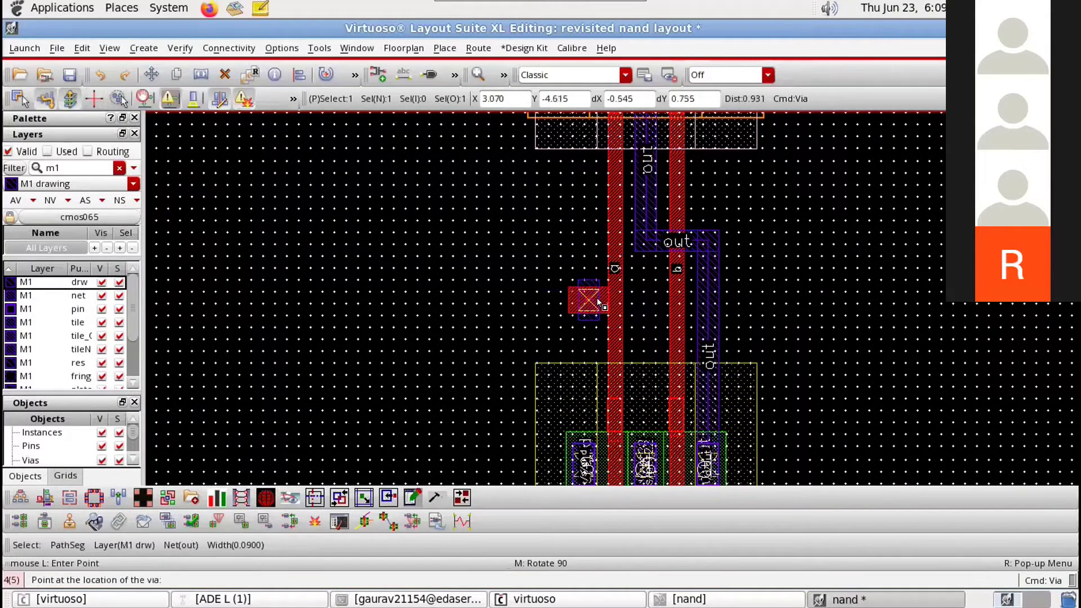
{"action": "scroll", "coordinate": [613, 310], "scroll_direction": "up", "scroll_amount": 1, "text": "ctrl"}
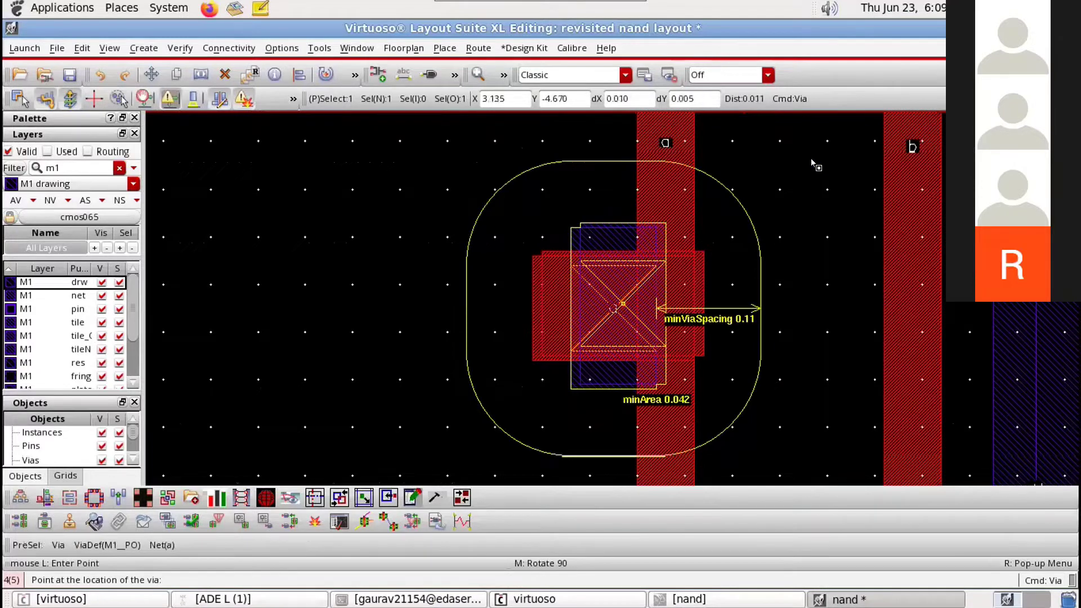
{"action": "scroll", "coordinate": [807, 158], "scroll_direction": "down", "scroll_amount": 1, "text": "ctrl"}
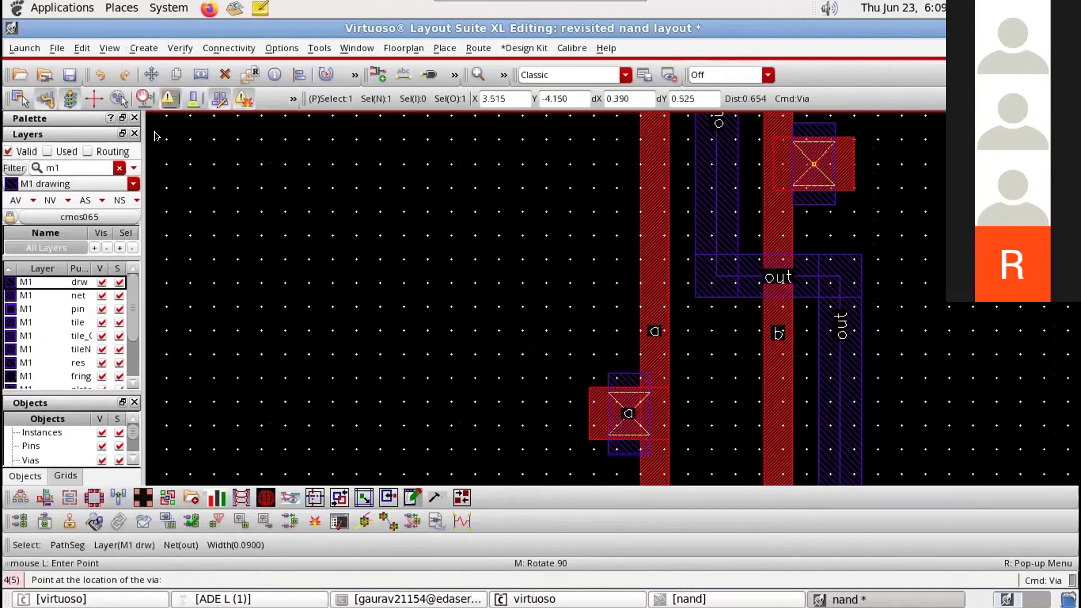
Step: Try placing an M1_PO via on gate b's poly line just above the horizontal out segment, and undo it
{"action": "left_click", "coordinate": [802, 153]}
{"action": "key", "text": "Escape"}
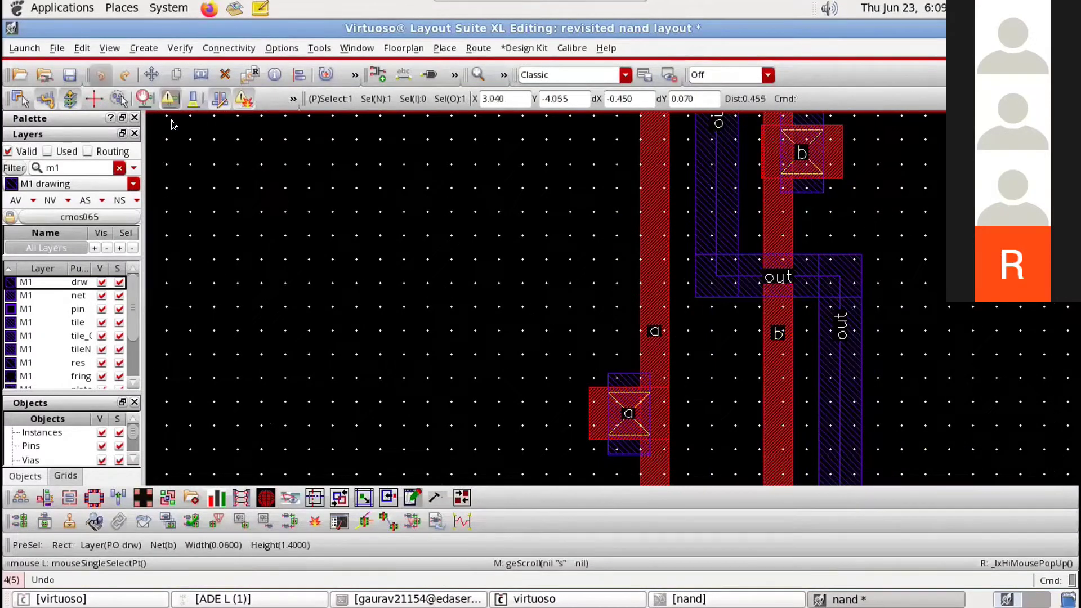
{"action": "left_click", "coordinate": [100, 75]}
Step: Place an M1_PO via against the outer edge of gate b's poly line, higher above the horizontal out segment, and end the command
{"action": "left_click", "coordinate": [144, 48]}
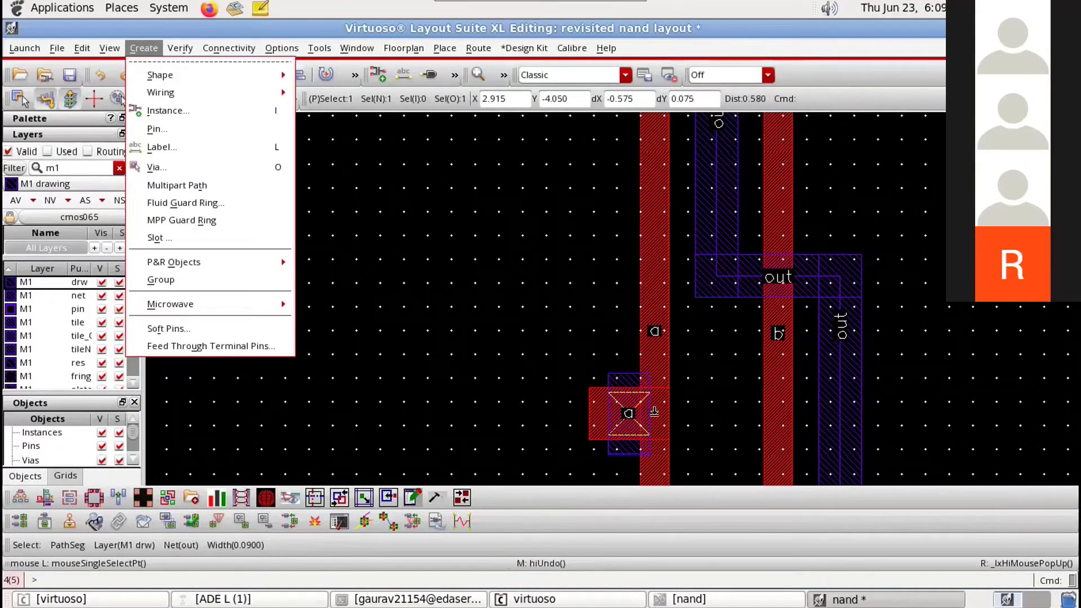
{"action": "left_click", "coordinate": [157, 168]}
{"action": "left_click", "coordinate": [589, 415]}
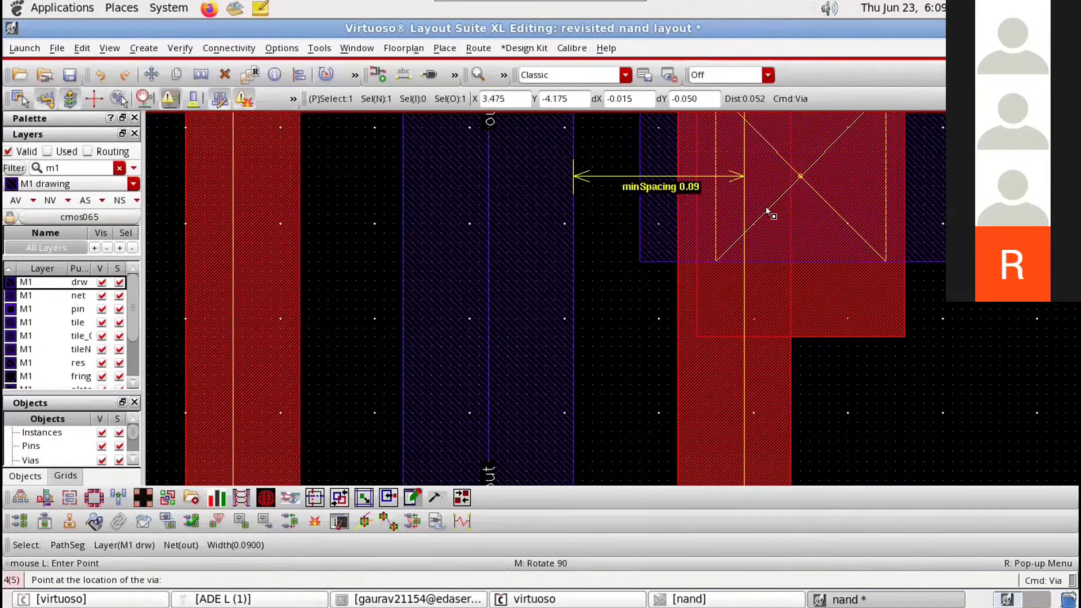
{"action": "key", "text": "F3"}
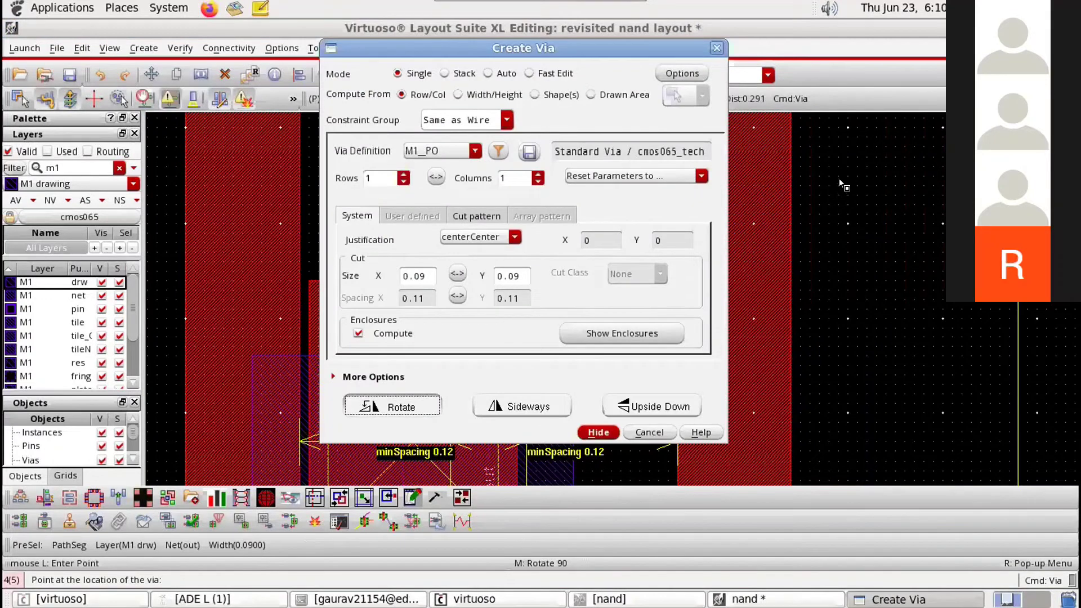
{"action": "key", "text": "Return"}
{"action": "scroll", "coordinate": [840, 247], "scroll_direction": "down", "scroll_amount": 1}
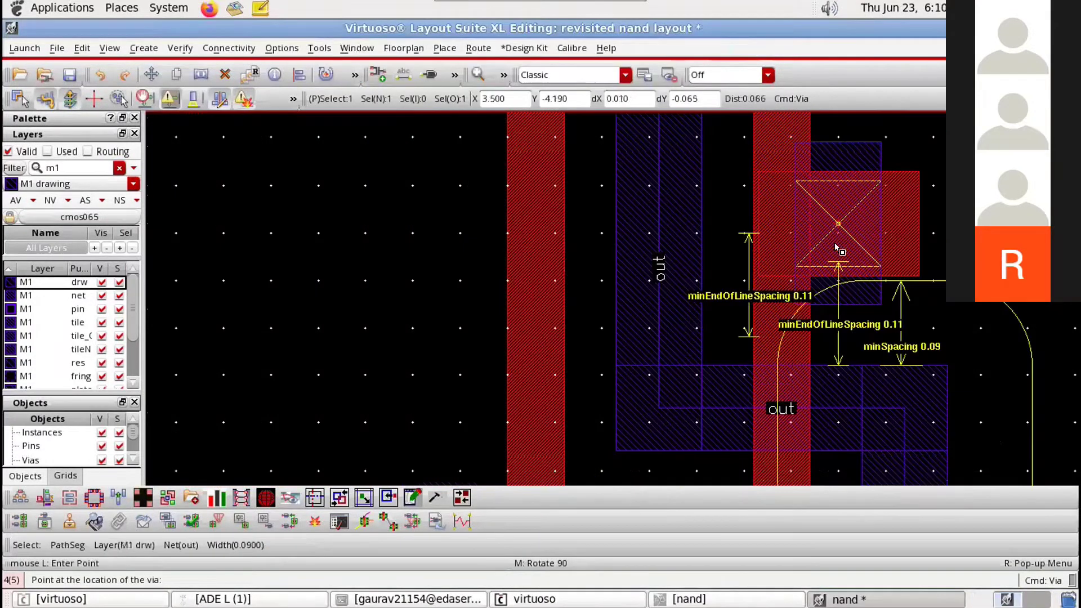
{"action": "key", "text": "Up"}
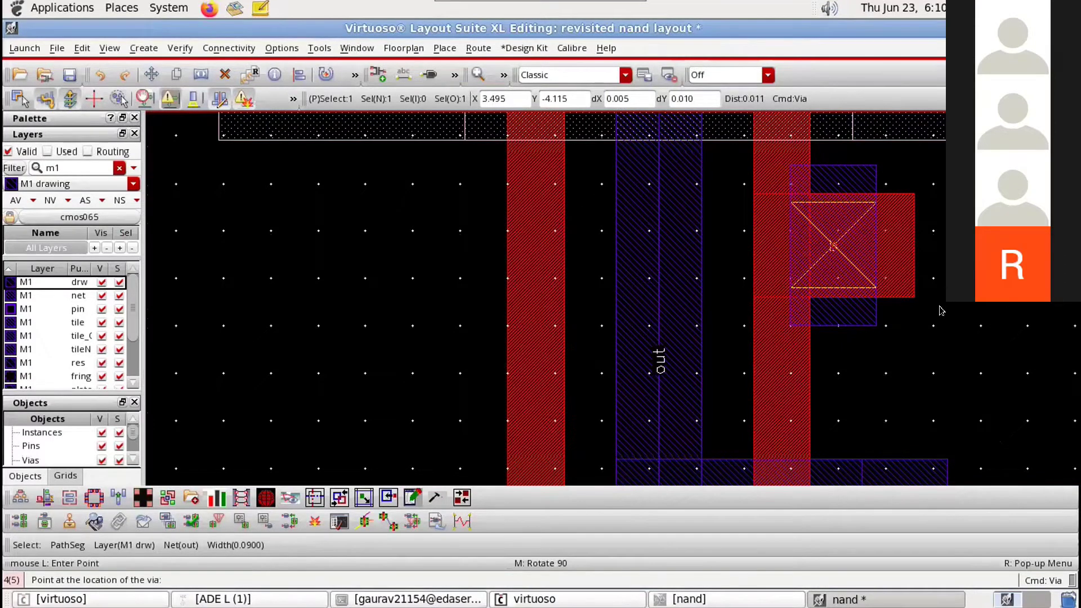
{"action": "key", "text": "Escape"}
Step: Start a new via and set its via definition to M1___NW
{"action": "scroll", "coordinate": [891, 393], "scroll_direction": "down", "scroll_amount": 2}
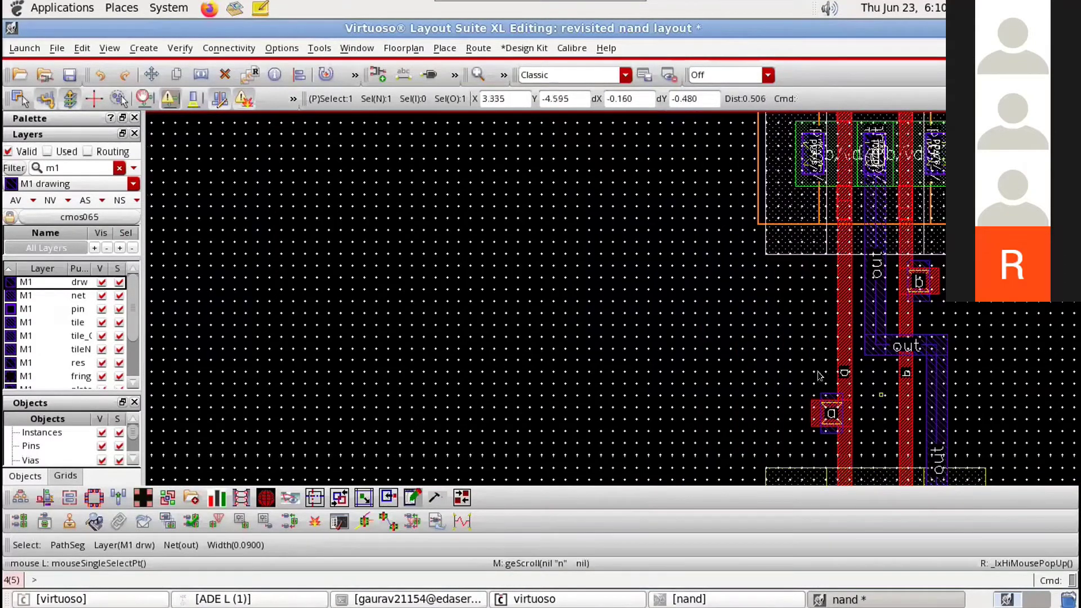
{"action": "scroll", "coordinate": [819, 373], "scroll_direction": "down", "scroll_amount": 2}
{"action": "scroll", "coordinate": [773, 339], "scroll_direction": "up", "scroll_amount": 2}
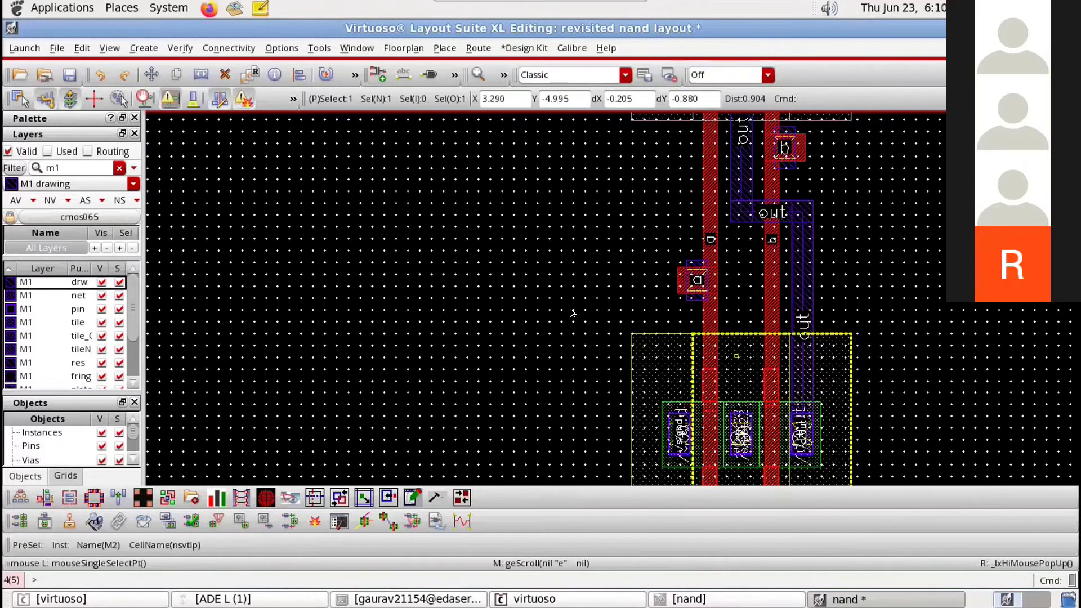
{"action": "key", "text": "Right"}
{"action": "key", "text": "Up"}
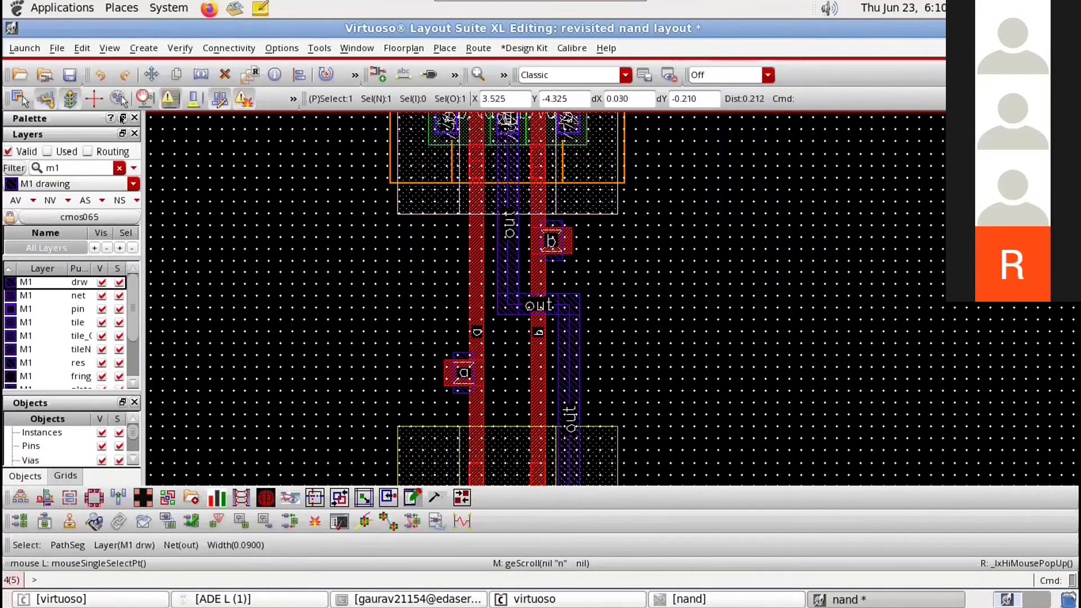
{"action": "left_click", "coordinate": [155, 44]}
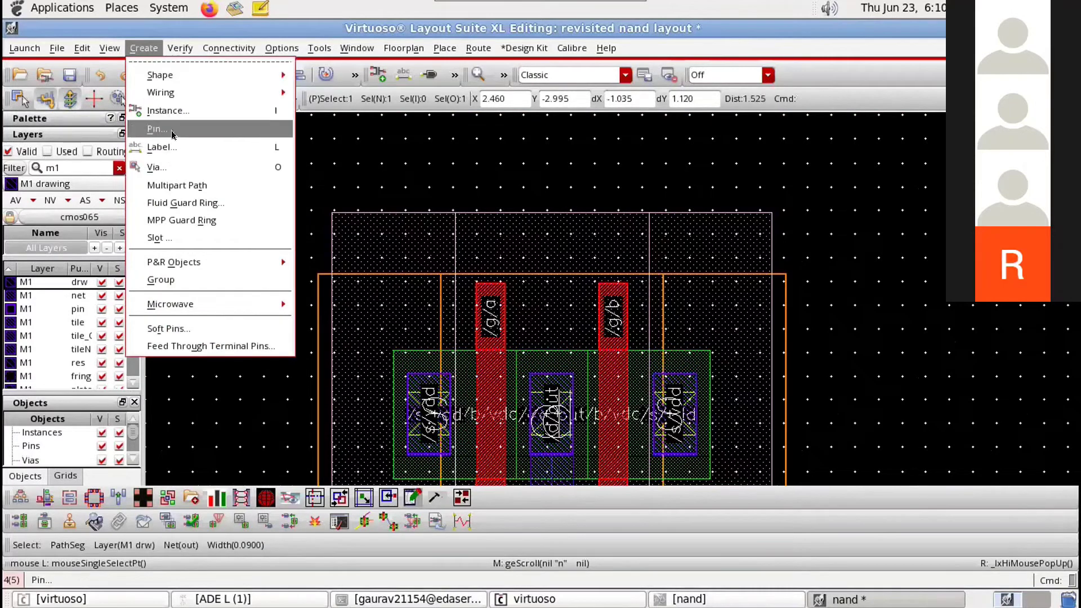
{"action": "left_click", "coordinate": [163, 167]}
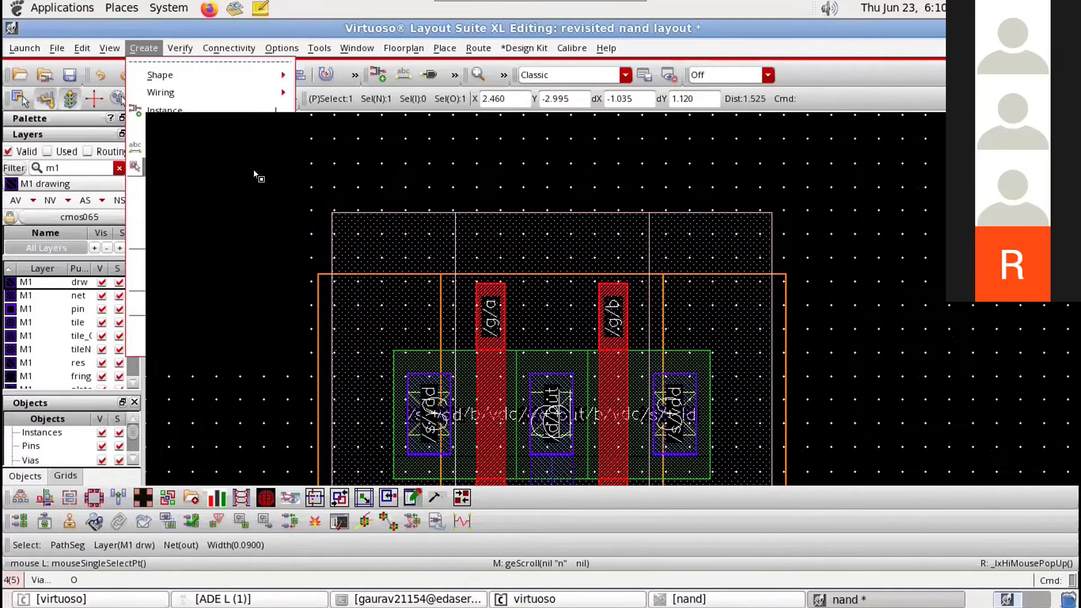
{"action": "left_click", "coordinate": [470, 150]}
{"action": "left_click", "coordinate": [463, 150]}
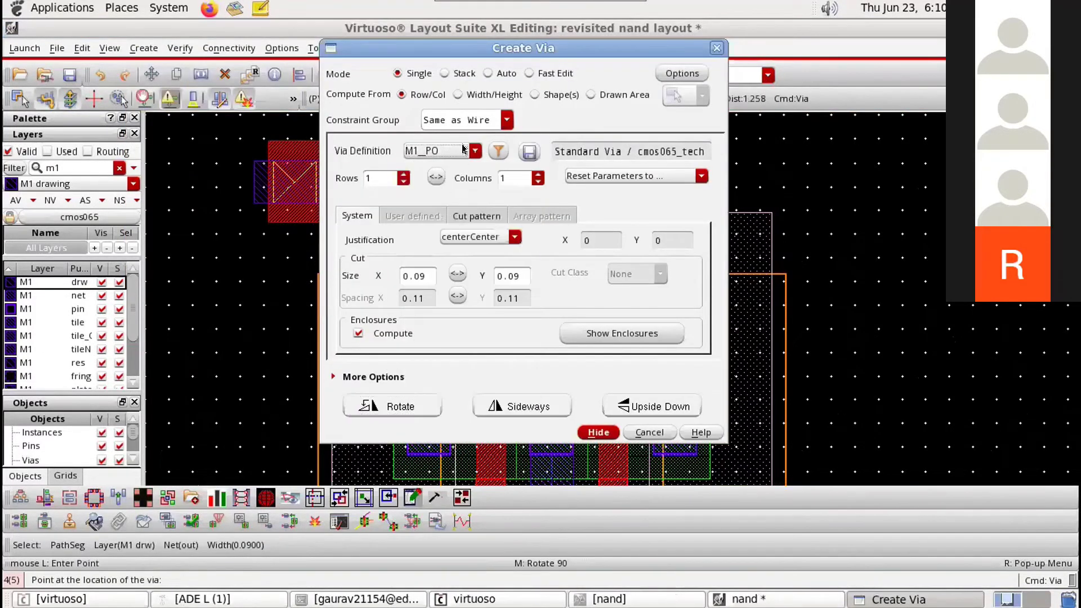
{"action": "left_click", "coordinate": [464, 155]}
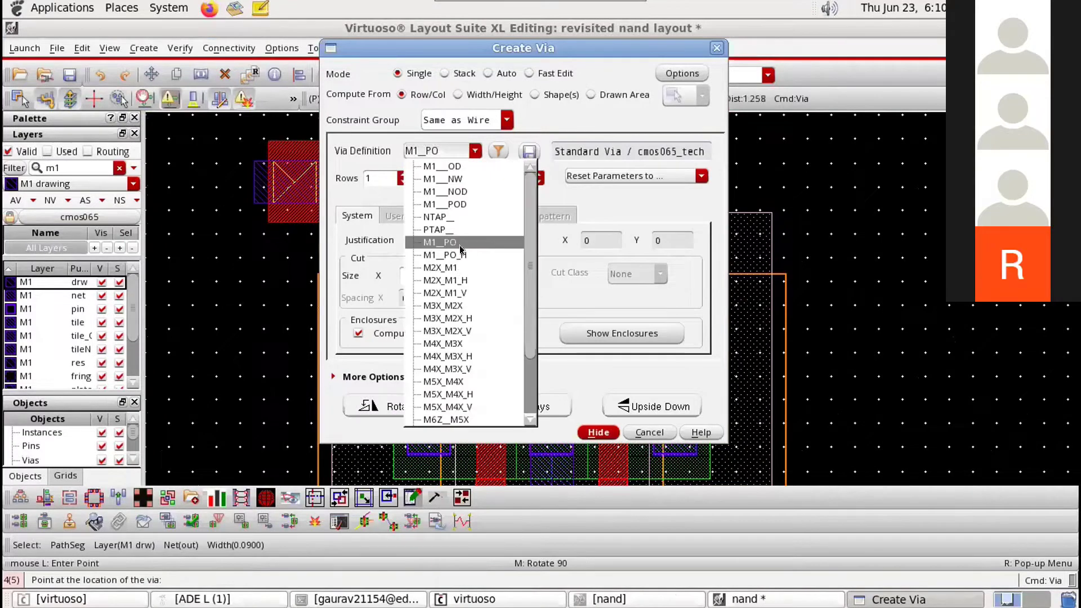
{"action": "left_click", "coordinate": [448, 178]}
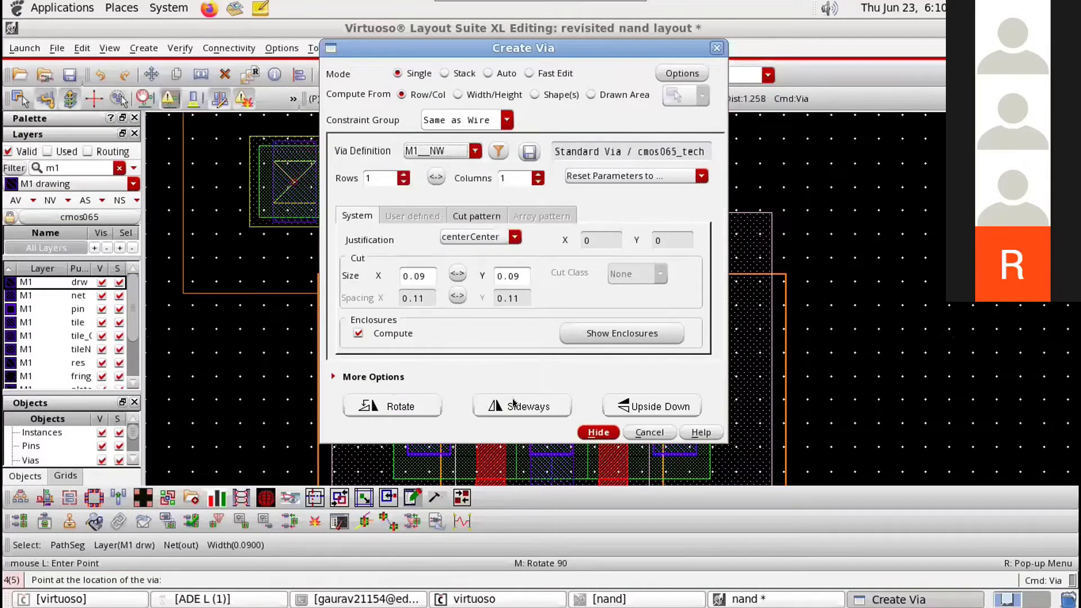
{"action": "left_click", "coordinate": [598, 432]}
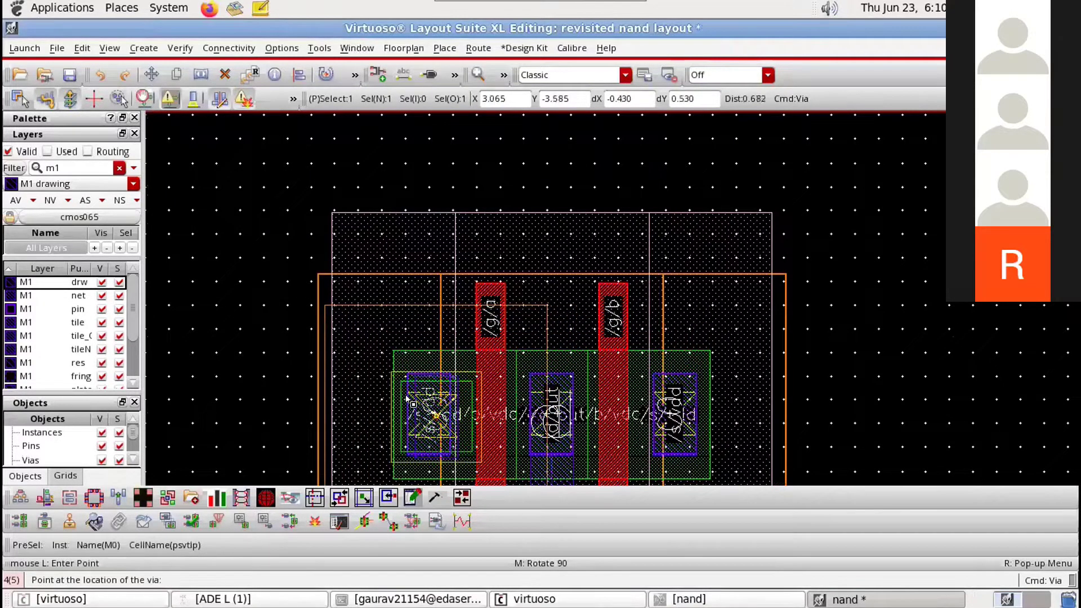
Step: Place the M1___NW via at X 3.050, Y -2.840, centred above the source contact beside gate a in the PMOS pair
{"action": "scroll", "coordinate": [407, 397], "scroll_direction": "up", "scroll_amount": 1, "text": "ctrl"}
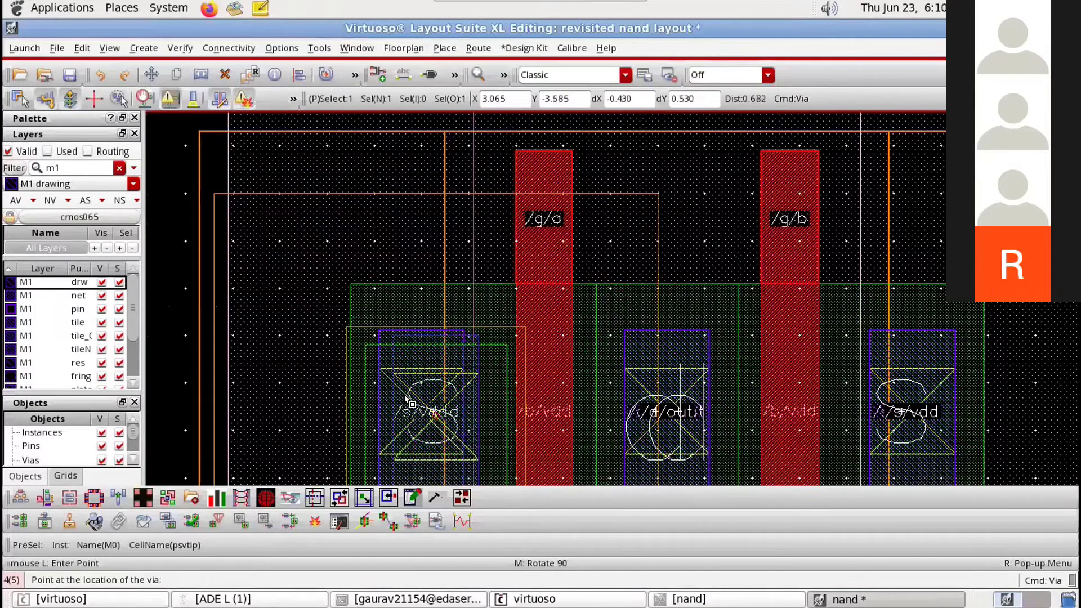
{"action": "scroll", "coordinate": [406, 397], "scroll_direction": "up", "scroll_amount": 1, "text": "ctrl"}
{"action": "scroll", "coordinate": [406, 398], "scroll_direction": "up", "scroll_amount": 4}
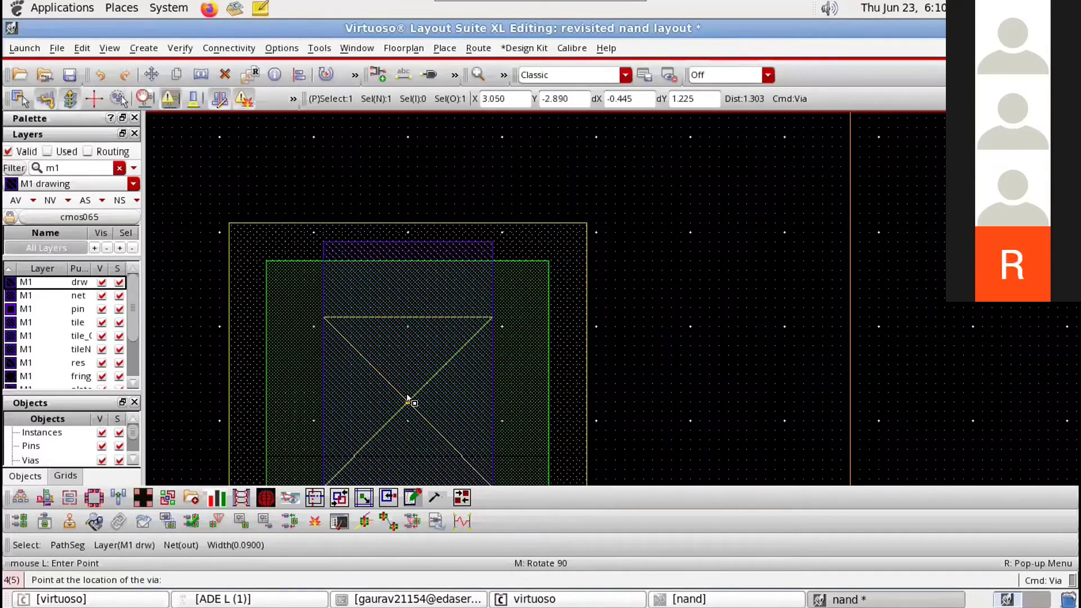
{"action": "left_click", "coordinate": [406, 398]}
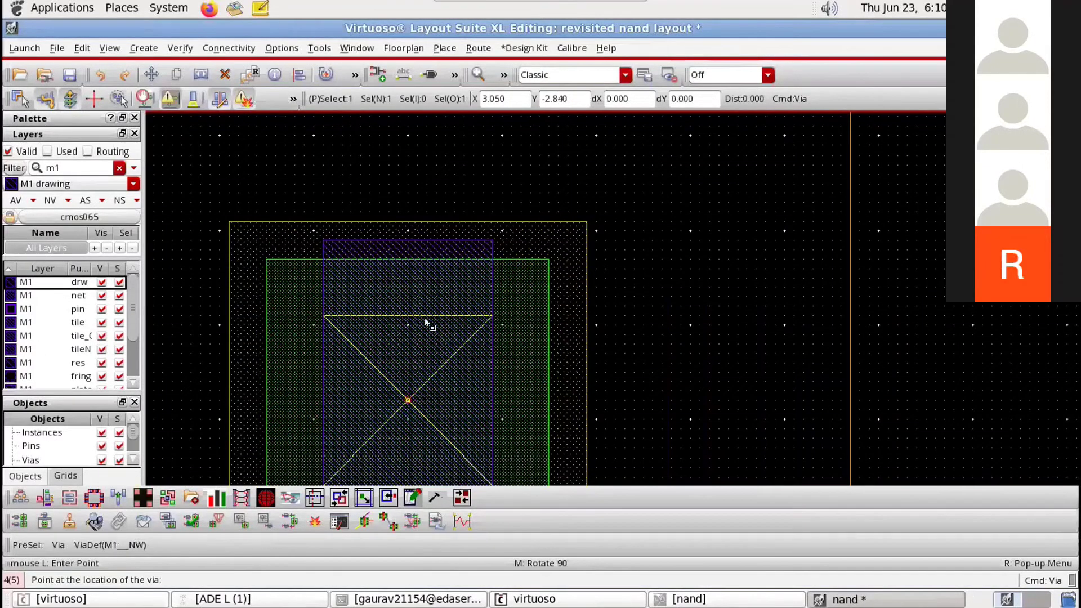
{"action": "scroll", "coordinate": [441, 209], "scroll_direction": "down", "scroll_amount": 3, "text": "ctrl"}
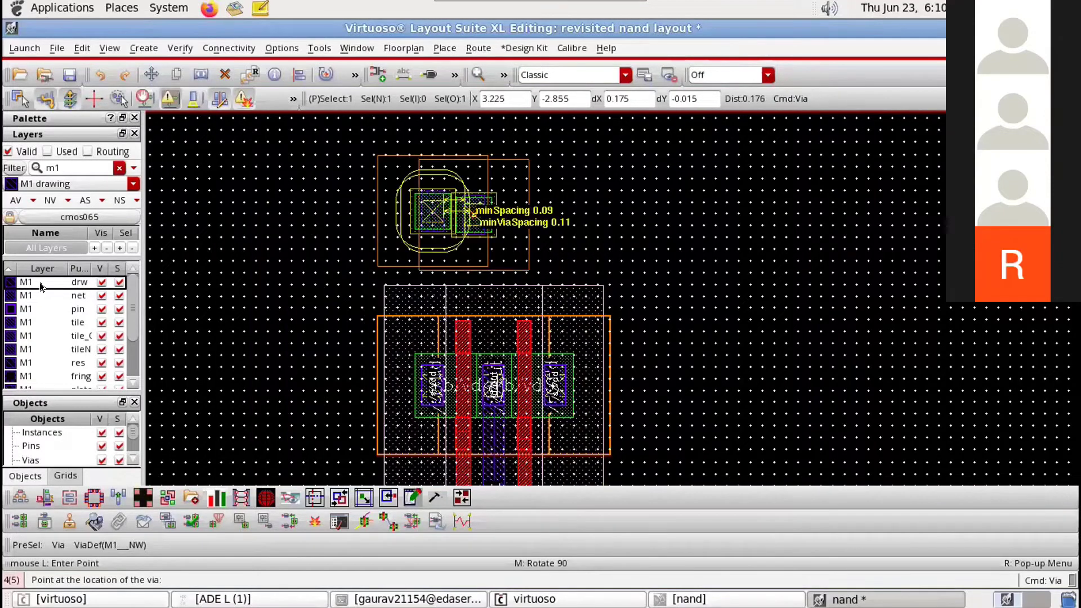
{"action": "key", "text": "Escape"}
Step: Draw an M1 rectangle about 0.09 by 0.775 from the M1___NW via down to the vdd source contact beside gate a
{"action": "key", "text": "r"}
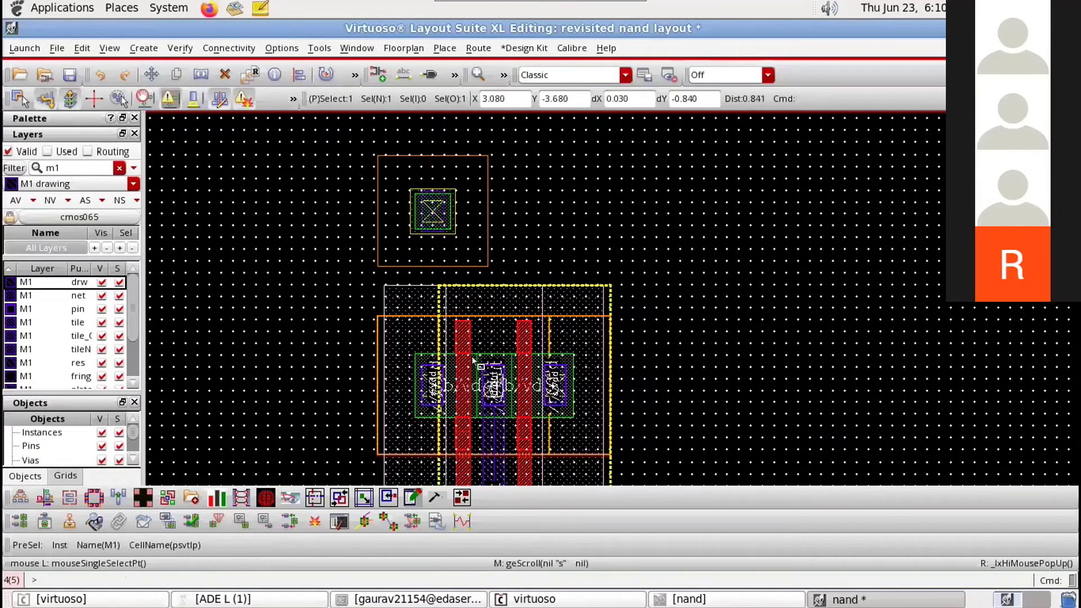
{"action": "scroll", "coordinate": [434, 211], "scroll_direction": "up", "scroll_amount": 1, "text": "ctrl"}
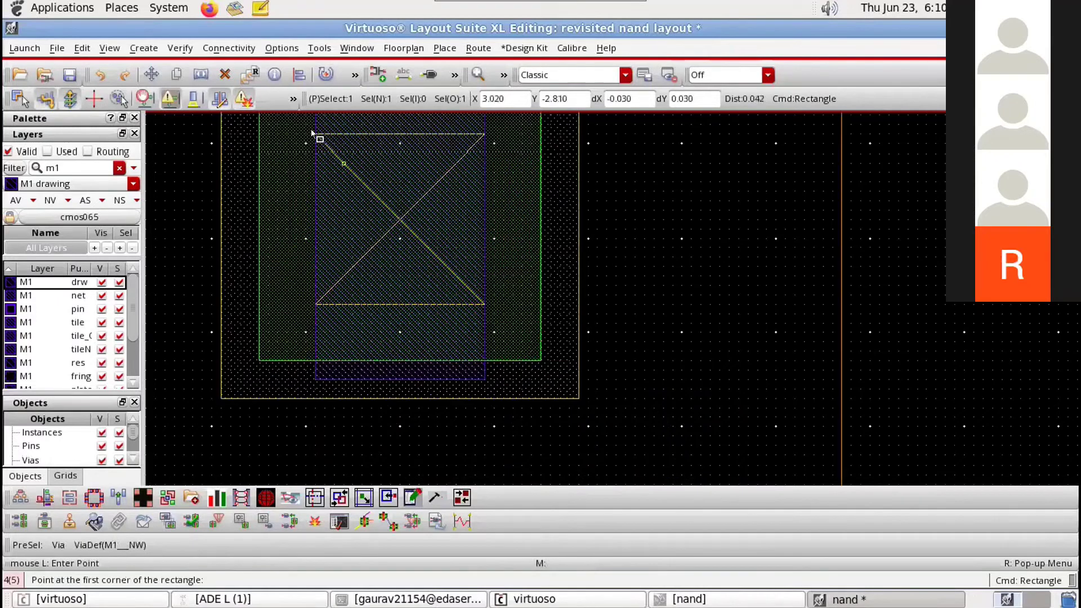
{"action": "left_click", "coordinate": [316, 135]}
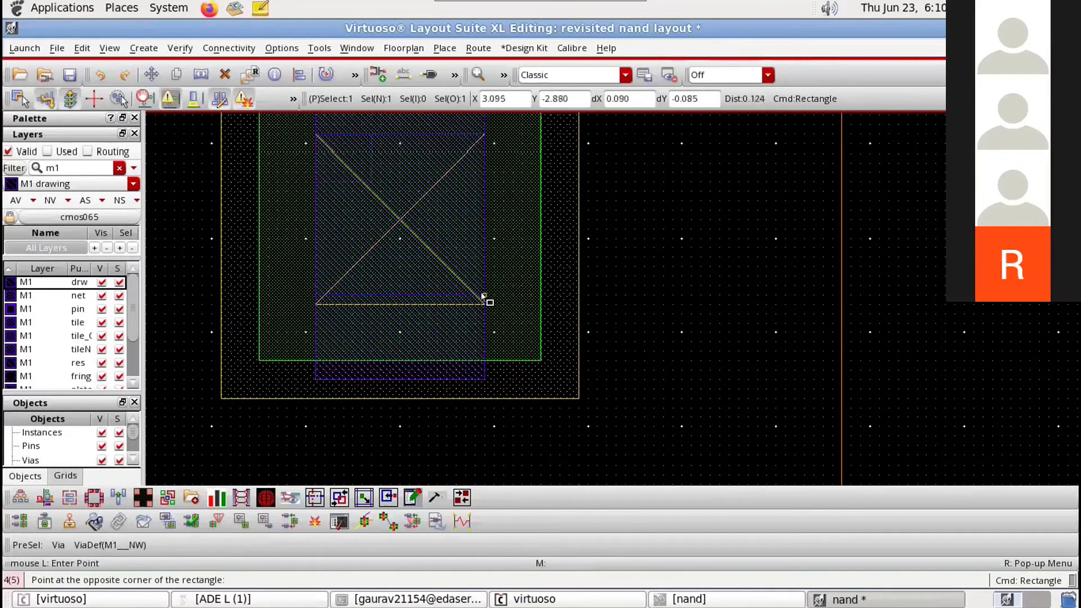
{"action": "scroll", "coordinate": [483, 293], "scroll_direction": "down", "scroll_amount": 2}
{"action": "scroll", "coordinate": [483, 294], "scroll_direction": "down", "scroll_amount": 3}
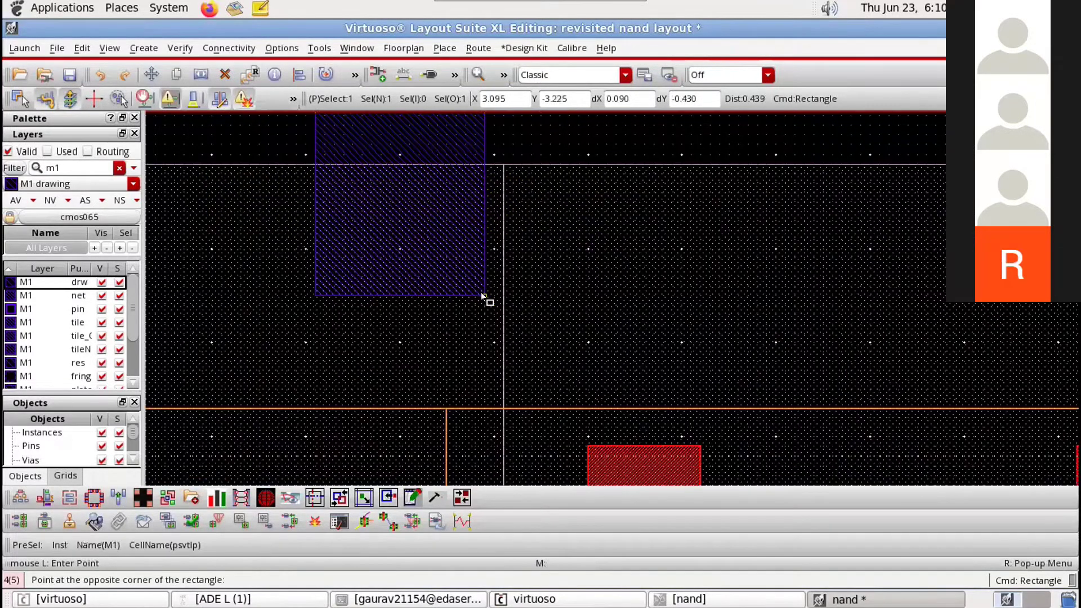
{"action": "scroll", "coordinate": [483, 294], "scroll_direction": "down", "scroll_amount": 3}
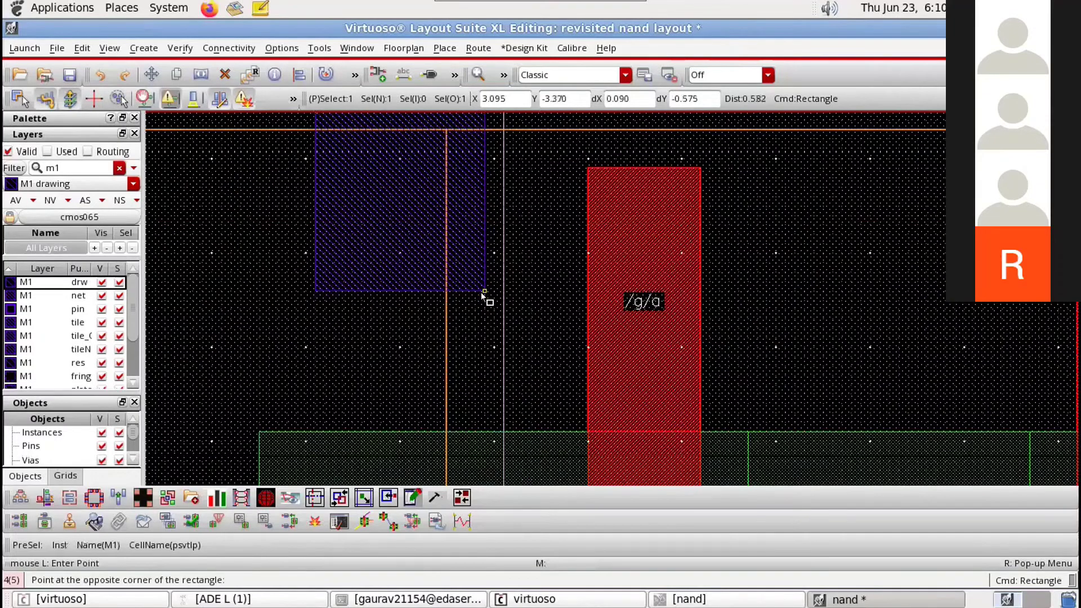
{"action": "left_click", "coordinate": [481, 293]}
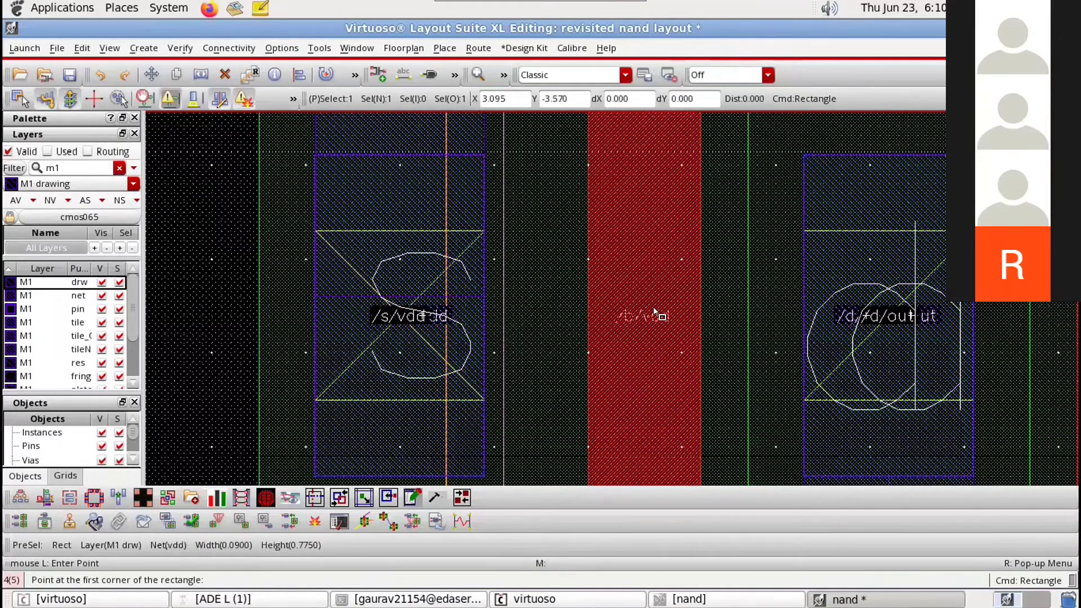
Step: Route a 0.09 wide M1 wire from the vdd source contact beside gate b up to X 3.570, Y -2.840
{"action": "scroll", "coordinate": [697, 253], "scroll_direction": "down", "scroll_amount": 1}
{"action": "key", "text": "Right"}
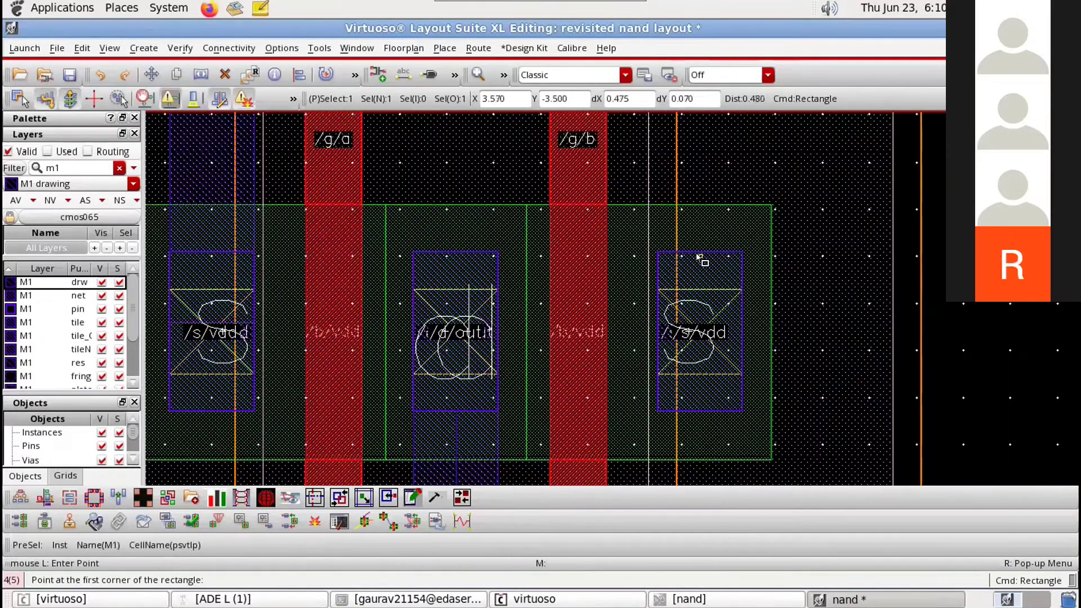
{"action": "key", "text": "p"}
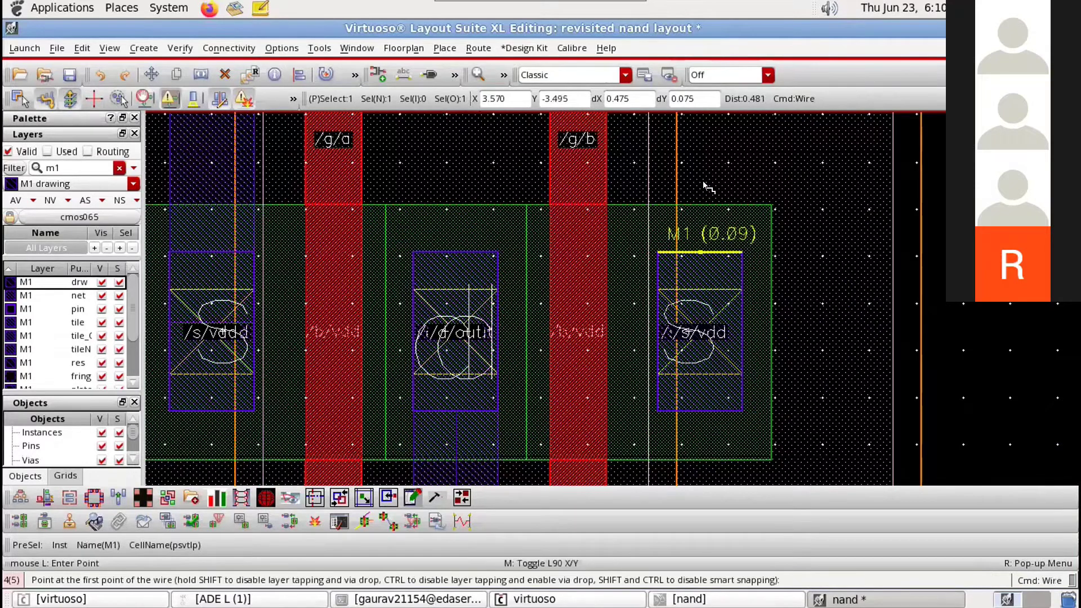
{"action": "left_click", "coordinate": [712, 148]}
{"action": "key", "text": "Up"}
{"action": "key", "text": "Up"}
{"action": "key", "text": "Up"}
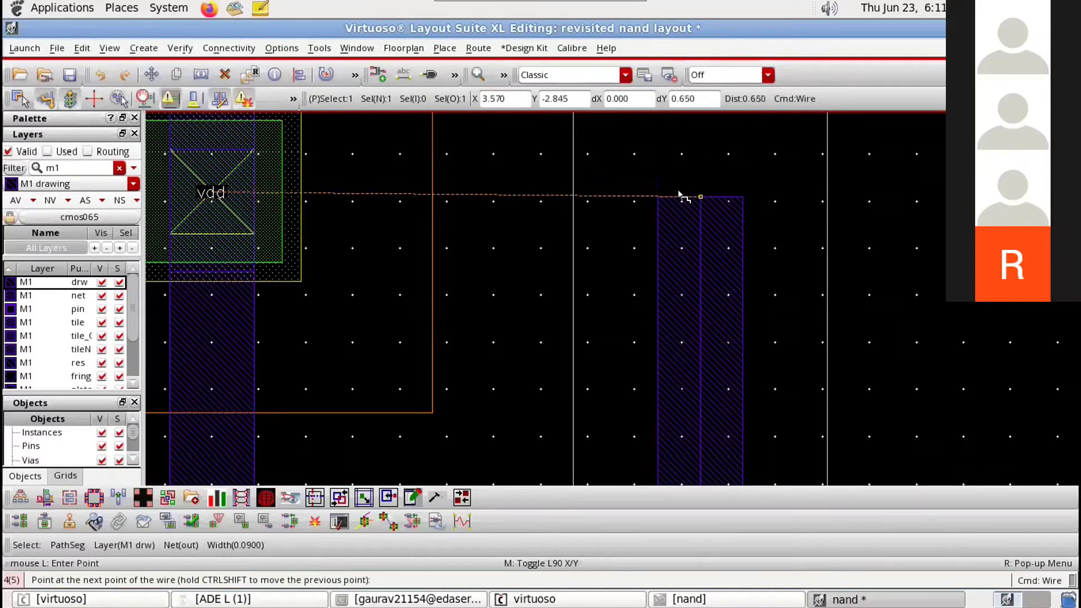
{"action": "left_click", "coordinate": [679, 194]}
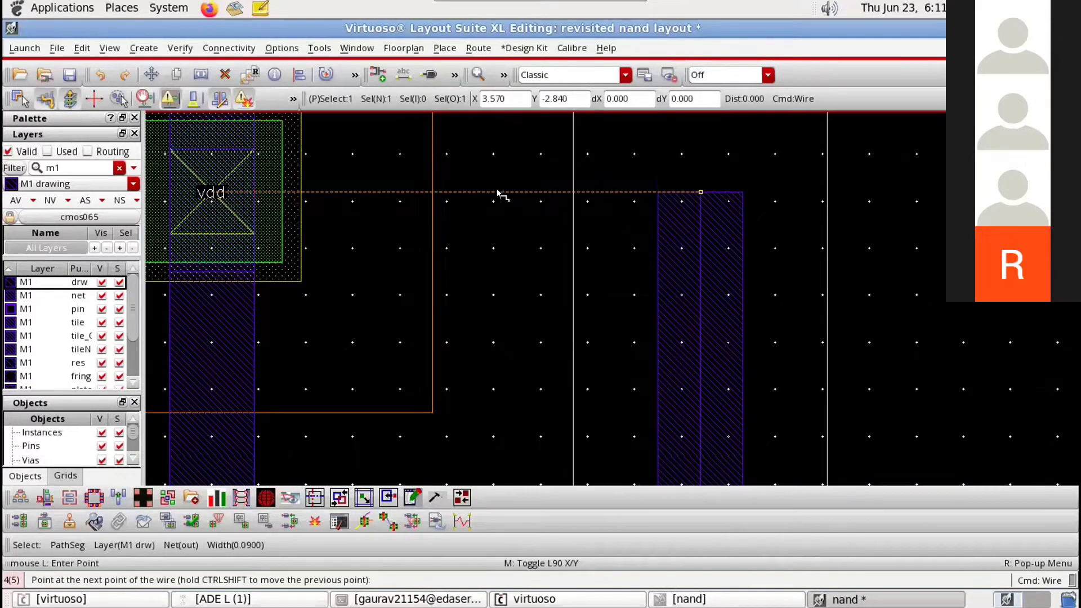
Step: Continue the M1 wire horizontally to the centre of the M1___NW via above gate a's source and end the command
{"action": "left_click", "coordinate": [180, 190]}
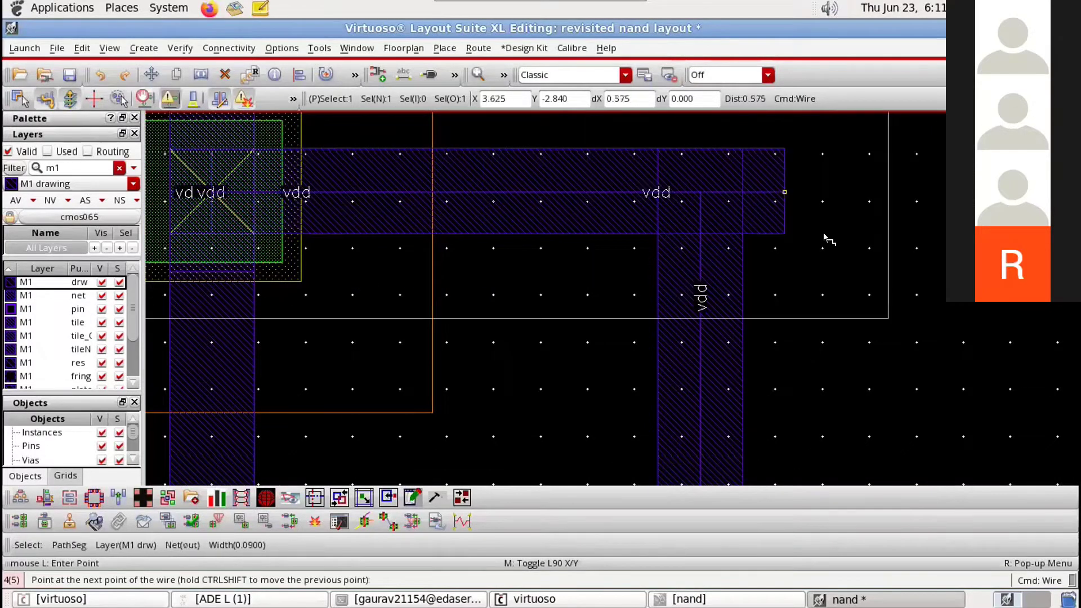
{"action": "scroll", "coordinate": [805, 200], "scroll_direction": "down", "scroll_amount": 1}
{"action": "scroll", "coordinate": [793, 200], "scroll_direction": "down", "scroll_amount": 1}
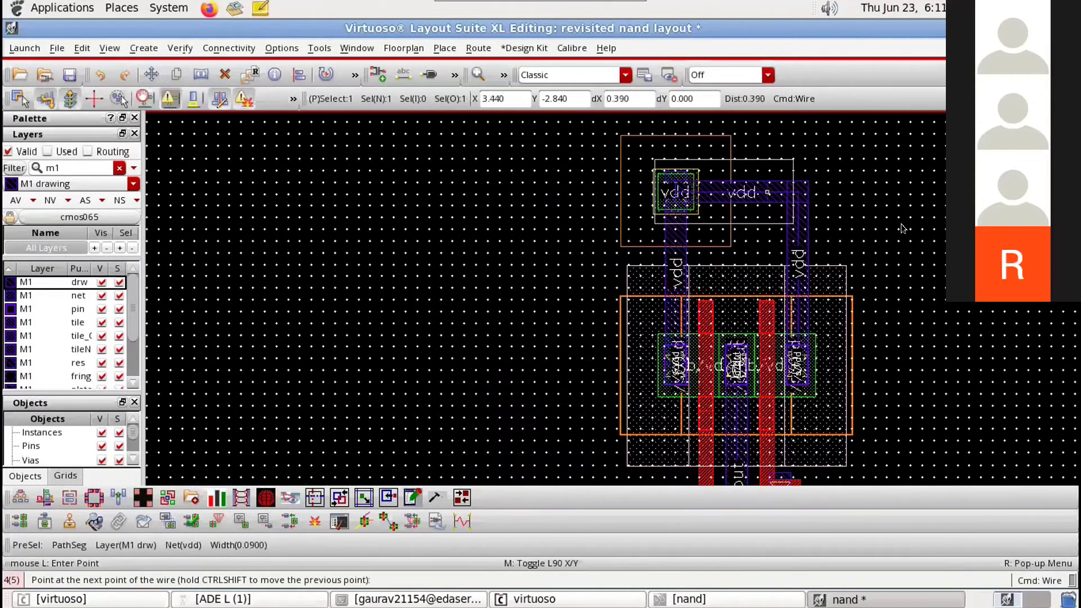
{"action": "key", "text": "Escape"}
Step: Start a new single via and set its via definition to PTAP__
{"action": "scroll", "coordinate": [909, 248], "scroll_direction": "down", "scroll_amount": 1}
{"action": "scroll", "coordinate": [939, 291], "scroll_direction": "down", "scroll_amount": 1}
{"action": "scroll", "coordinate": [881, 293], "scroll_direction": "up", "scroll_amount": 2}
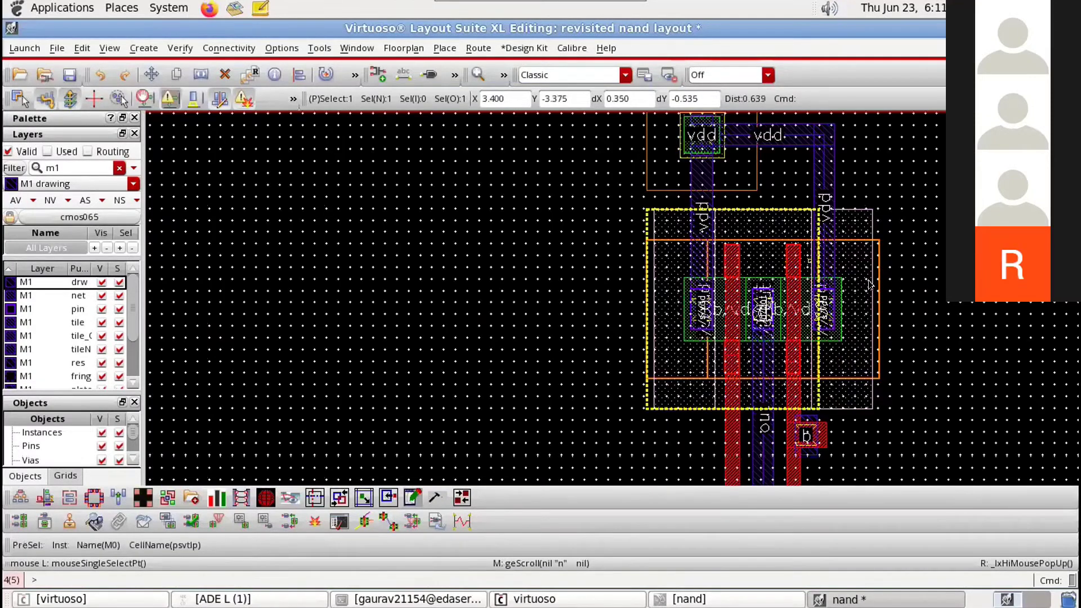
{"action": "scroll", "coordinate": [830, 312], "scroll_direction": "down", "scroll_amount": 5}
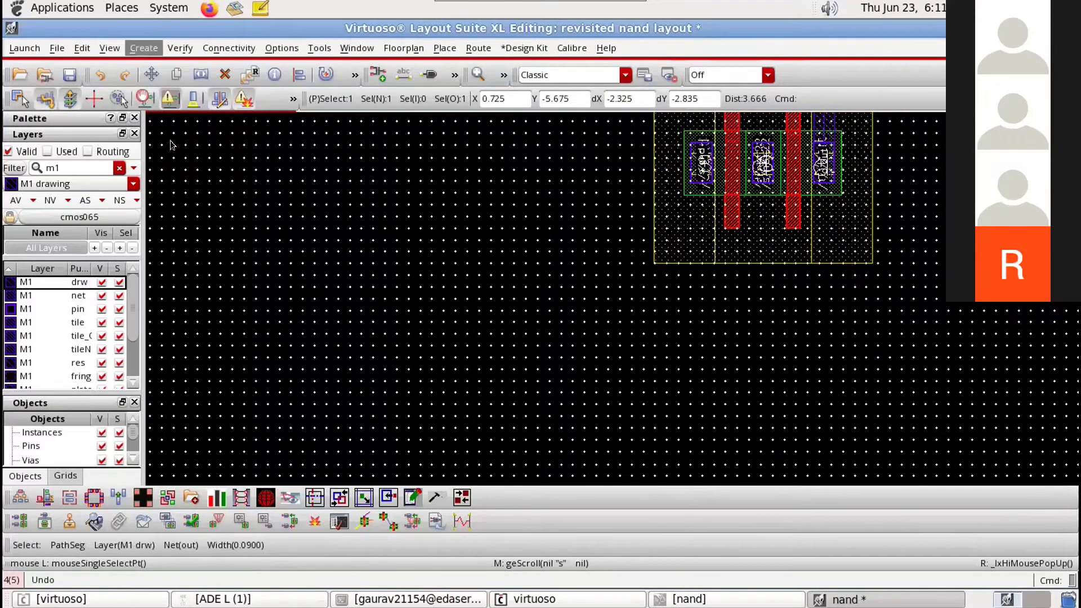
{"action": "left_click", "coordinate": [144, 48]}
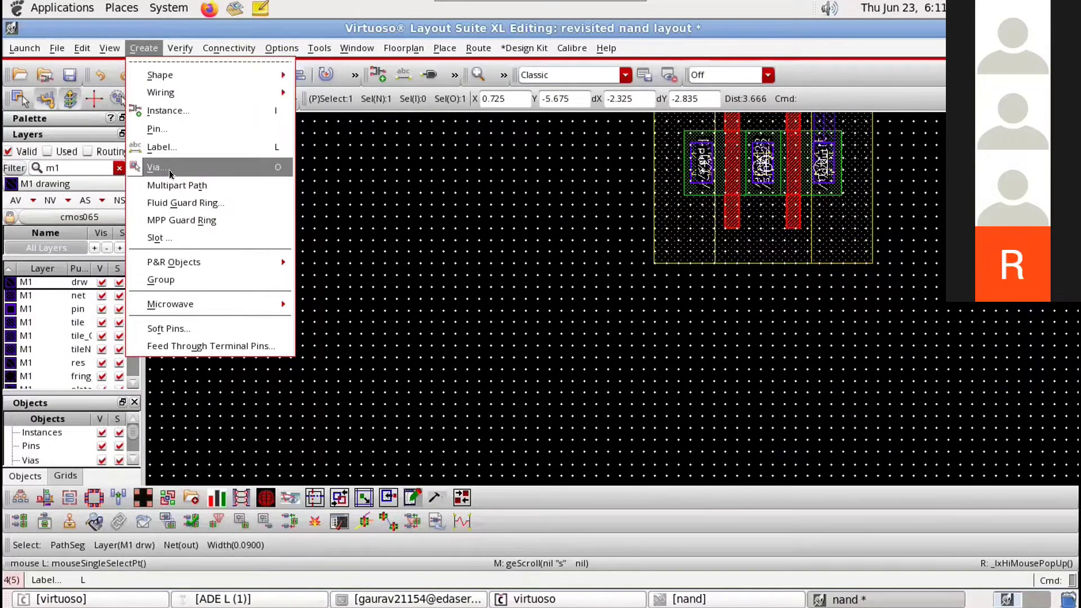
{"action": "left_click", "coordinate": [171, 168]}
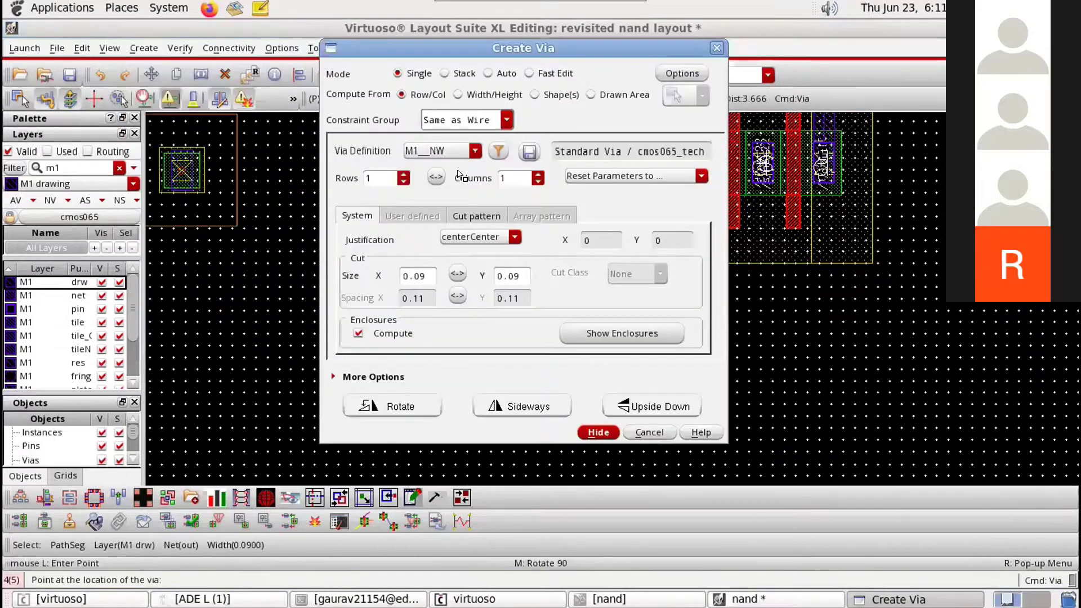
{"action": "left_click", "coordinate": [476, 151]}
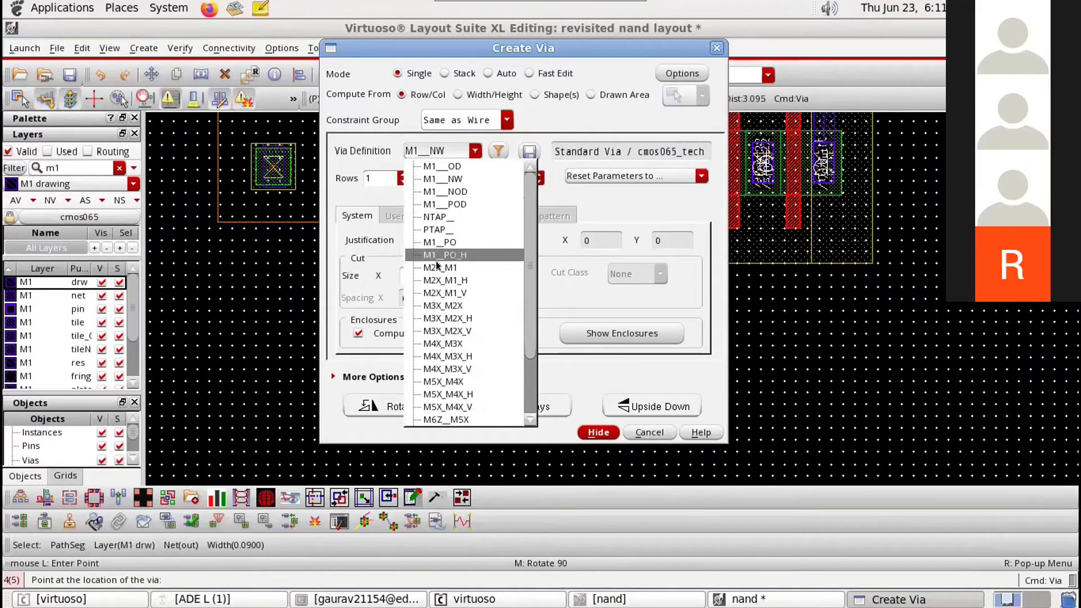
{"action": "left_click", "coordinate": [464, 229]}
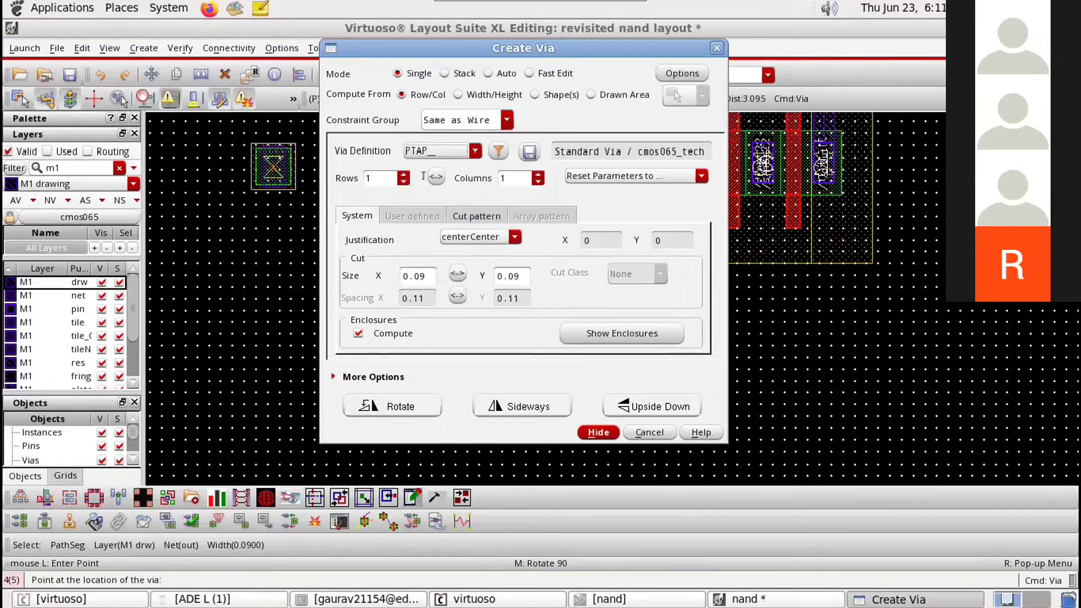
{"action": "left_click", "coordinate": [598, 433]}
Step: Place the PTAP__ via at X 3.050, Y -6.010, centred below the gnd source contact of the NMOS pair, and end the command
{"action": "scroll", "coordinate": [725, 234], "scroll_direction": "up", "scroll_amount": 1, "text": "ctrl"}
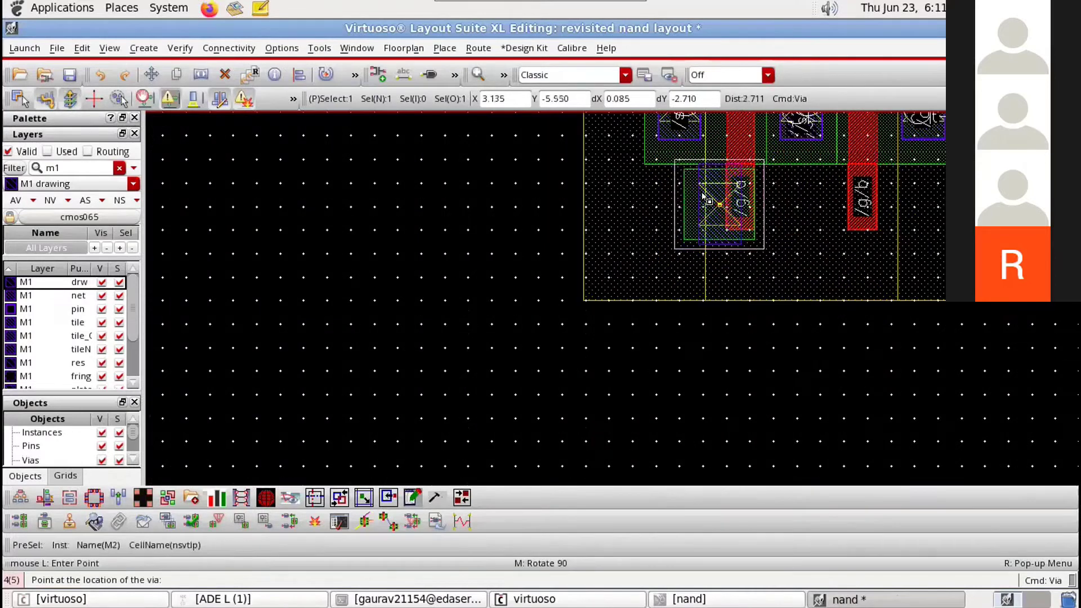
{"action": "scroll", "coordinate": [704, 198], "scroll_direction": "up", "scroll_amount": 1, "text": "ctrl"}
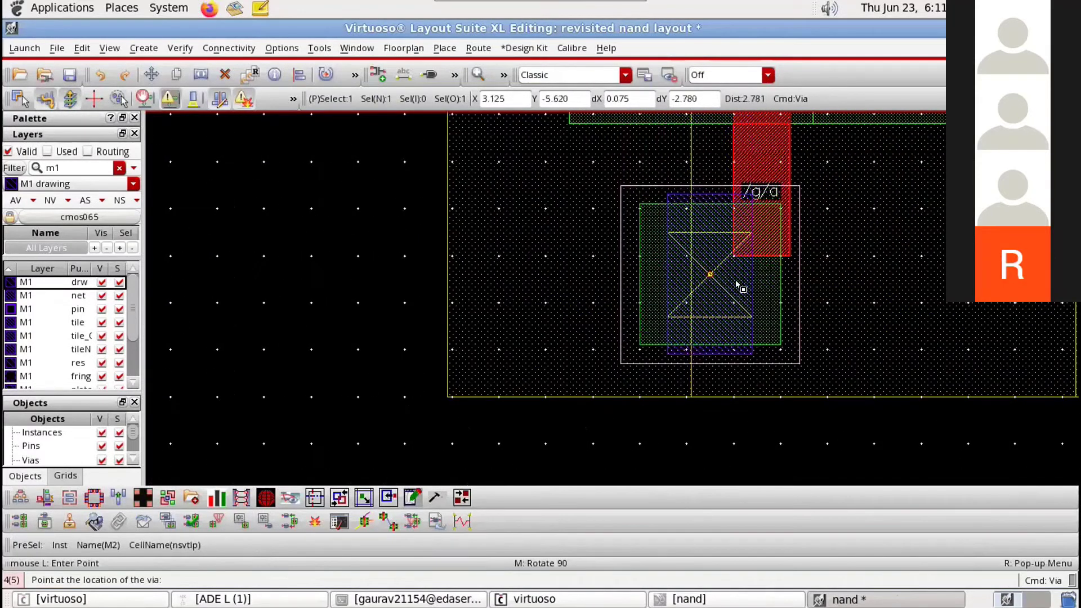
{"action": "key", "text": "Left"}
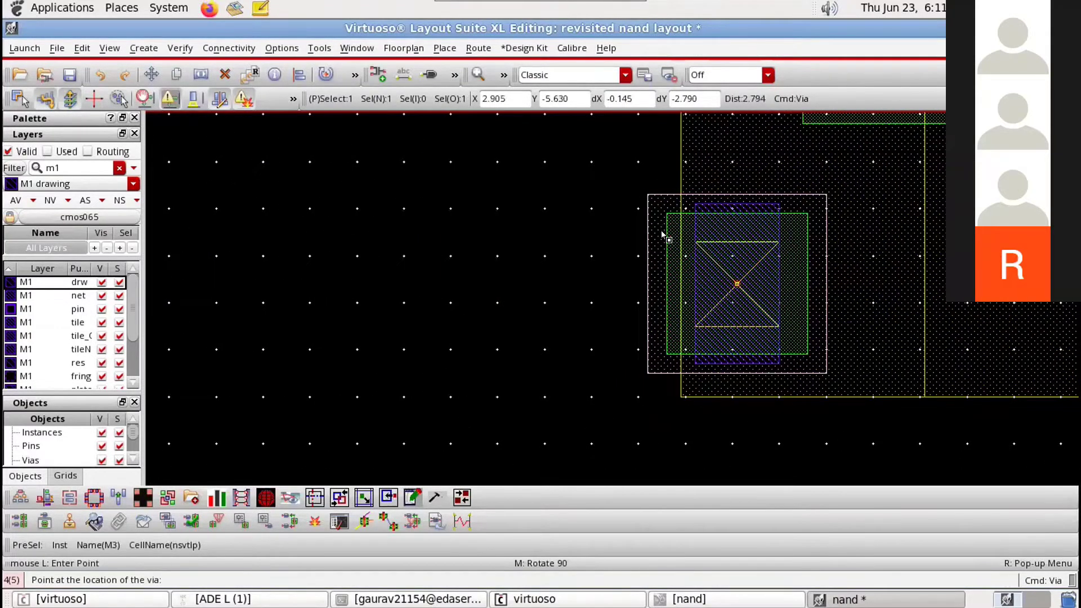
{"action": "key", "text": "Right"}
{"action": "key", "text": "Up"}
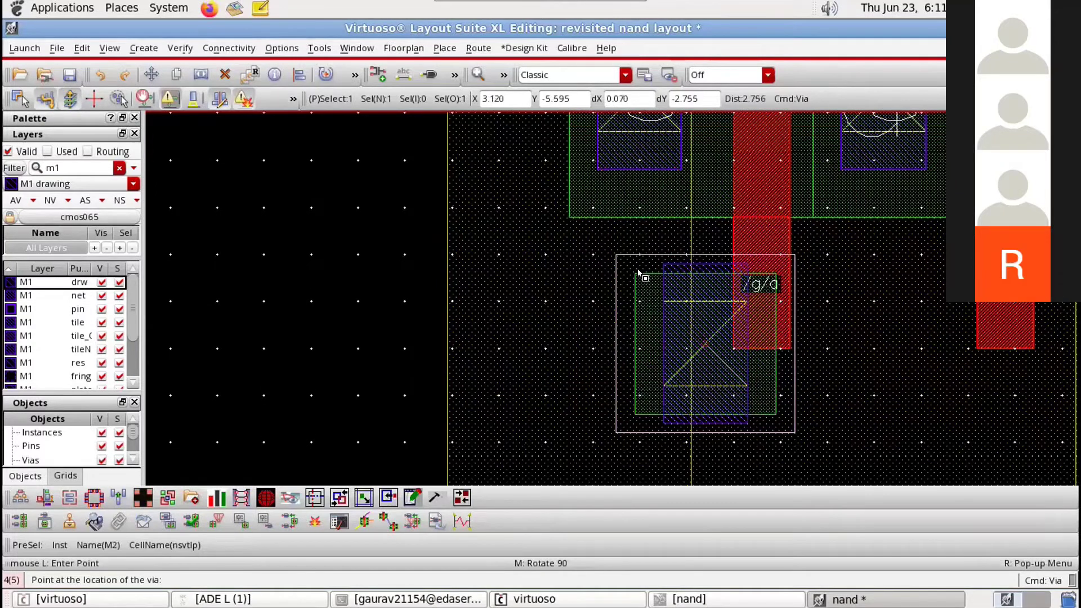
{"action": "key", "text": "Up"}
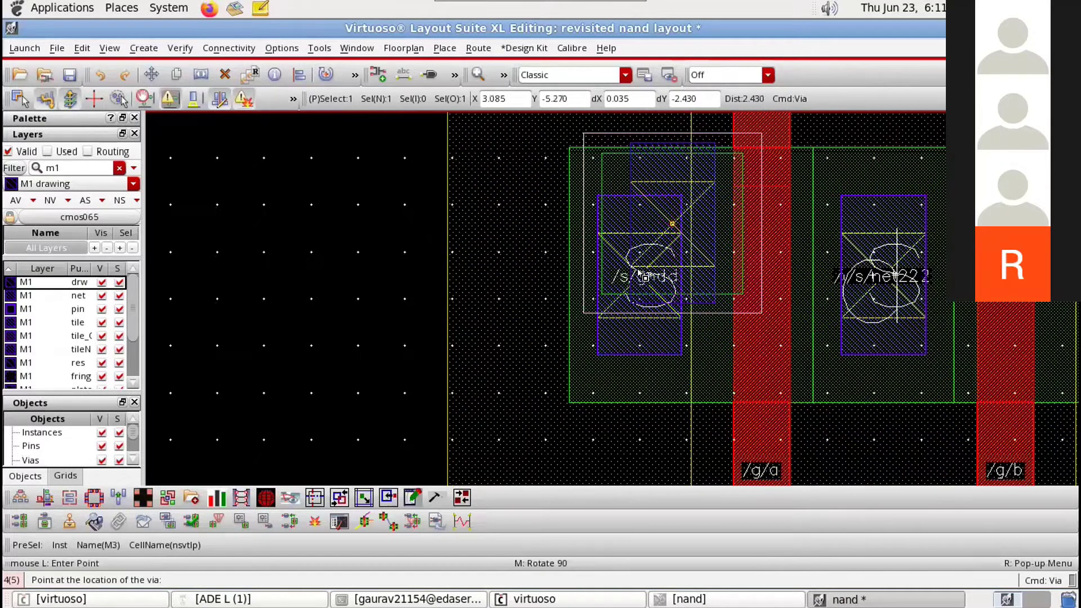
{"action": "key", "text": "Down"}
{"action": "key", "text": "Down"}
{"action": "key", "text": "Down"}
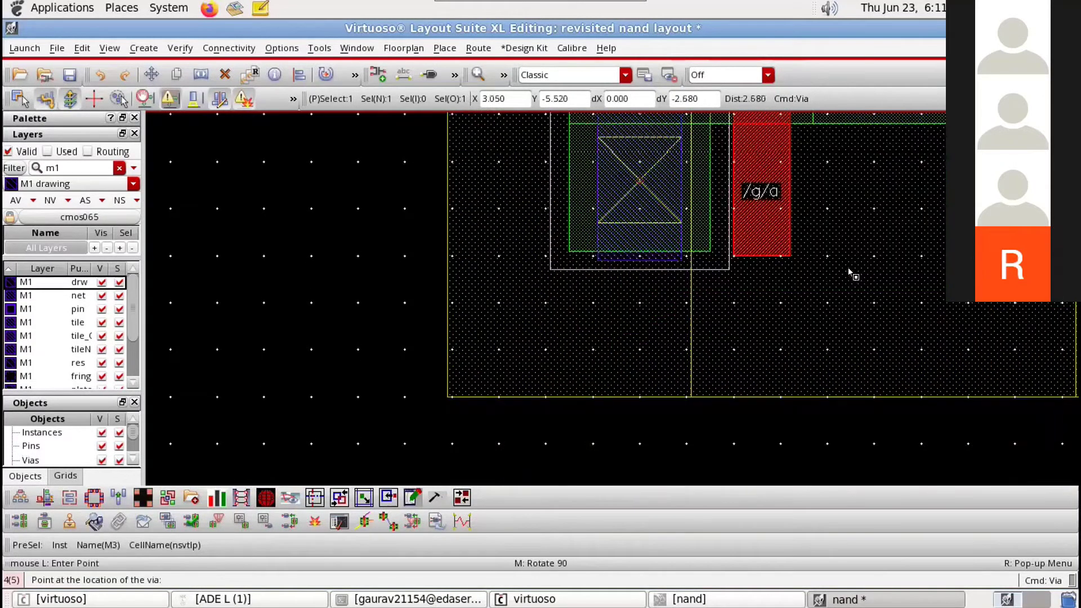
{"action": "key", "text": "Down"}
{"action": "key", "text": "Down"}
{"action": "key", "text": "Down"}
{"action": "key", "text": "Down"}
{"action": "left_click", "coordinate": [830, 270]}
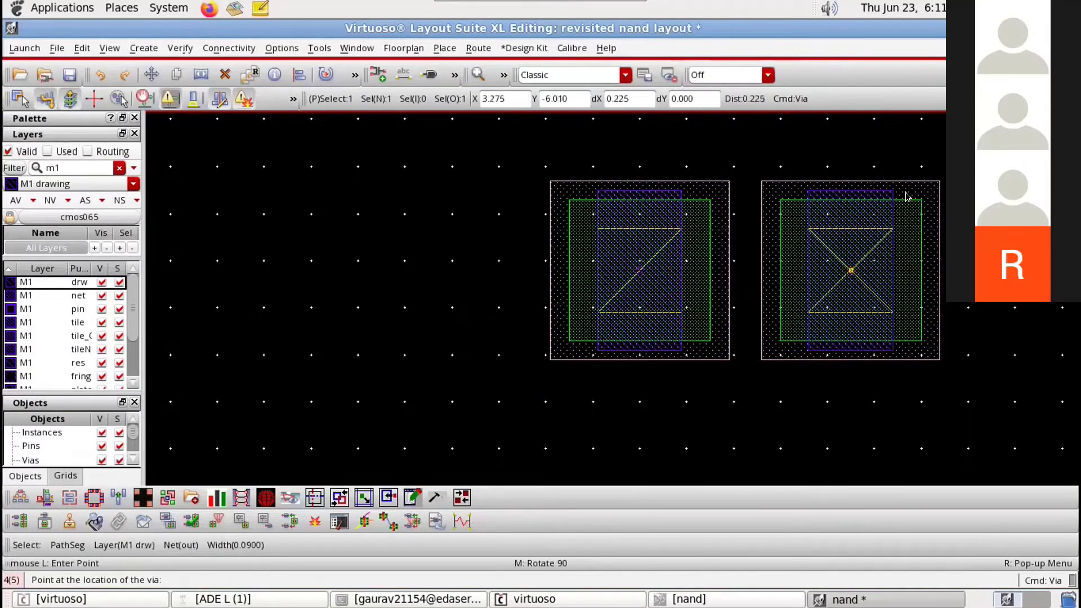
{"action": "key", "text": "Escape"}
Step: Route a 0.09 wide M1 drawing wire from the NMOS gnd source contact down to the PTAP__ via centre and end the command
{"action": "scroll", "coordinate": [832, 270], "scroll_direction": "down", "scroll_amount": 2, "text": "ctrl"}
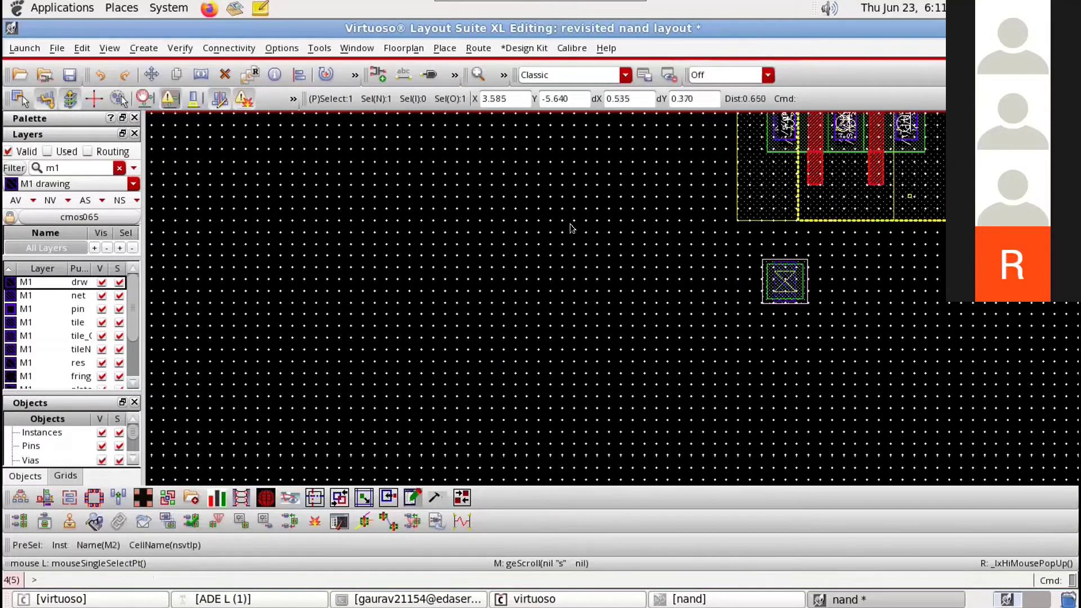
{"action": "key", "text": "Right"}
{"action": "key", "text": "Up"}
{"action": "key", "text": "Up"}
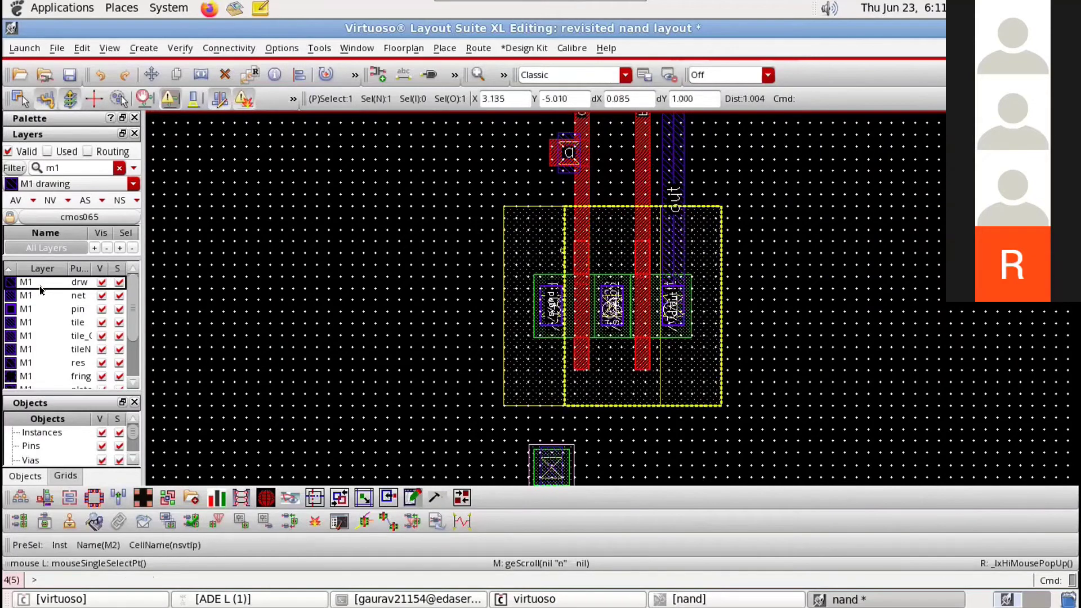
{"action": "left_click", "coordinate": [41, 294]}
{"action": "key", "text": "r"}
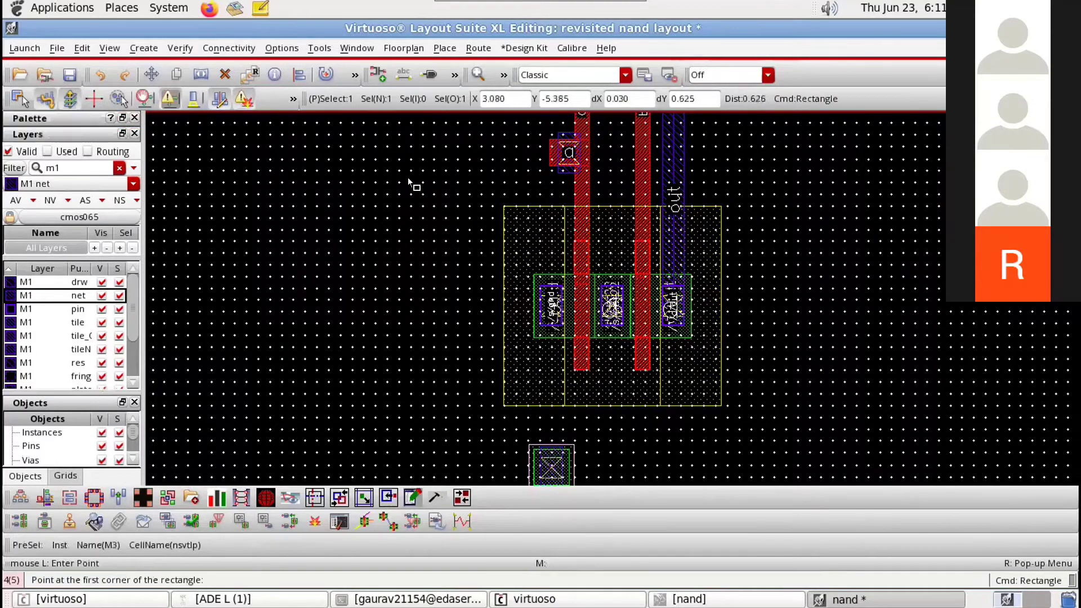
{"action": "key", "text": "ctrl+z"}
{"action": "key", "text": "ctrl+z"}
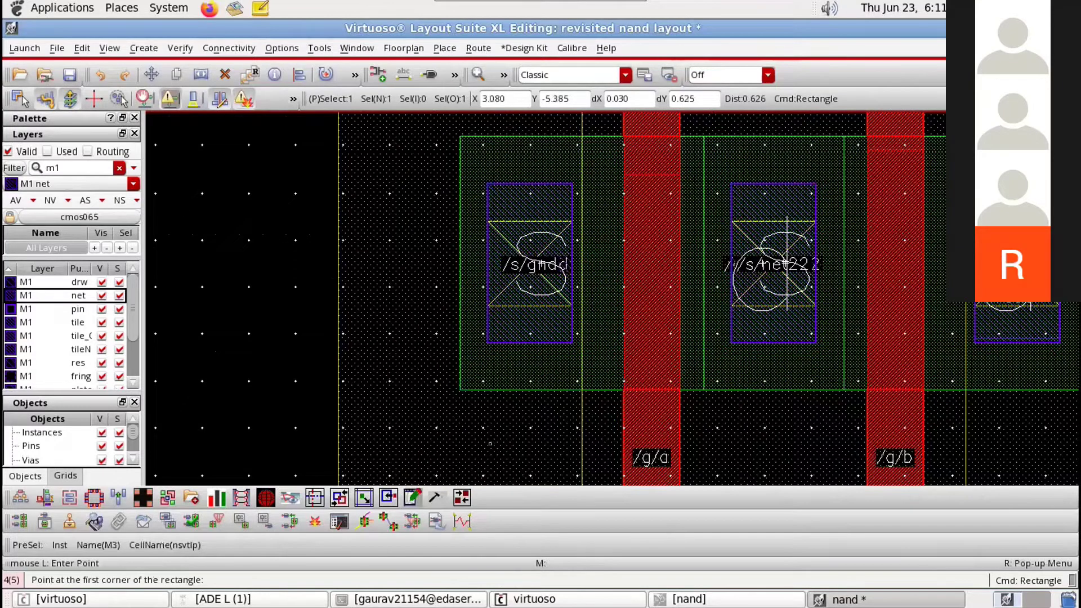
{"action": "key", "text": "ctrl+z"}
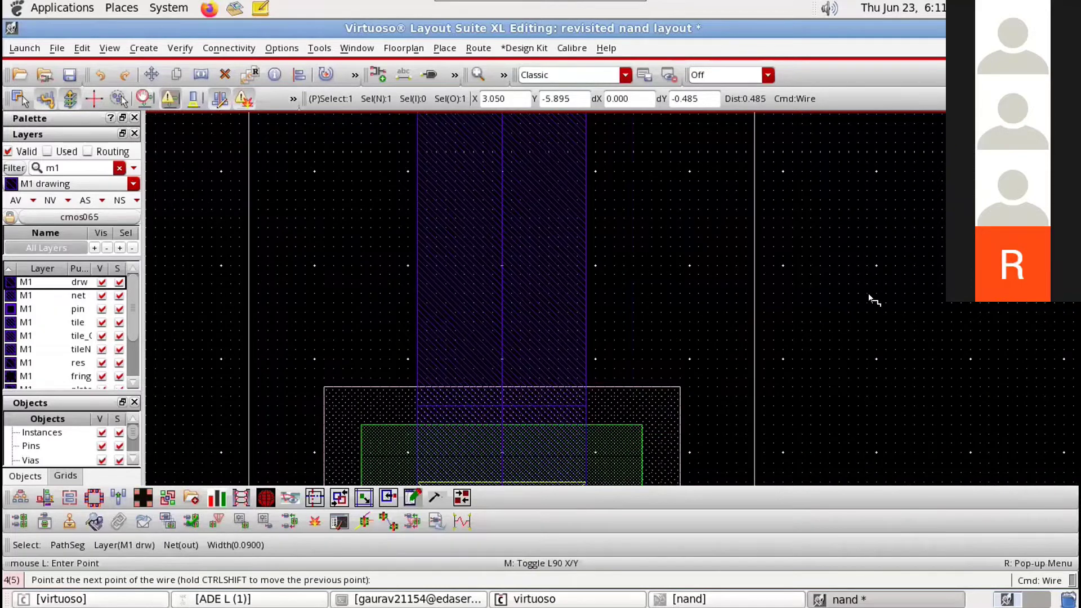
{"action": "key", "text": "Down"}
{"action": "left_click", "coordinate": [864, 292]}
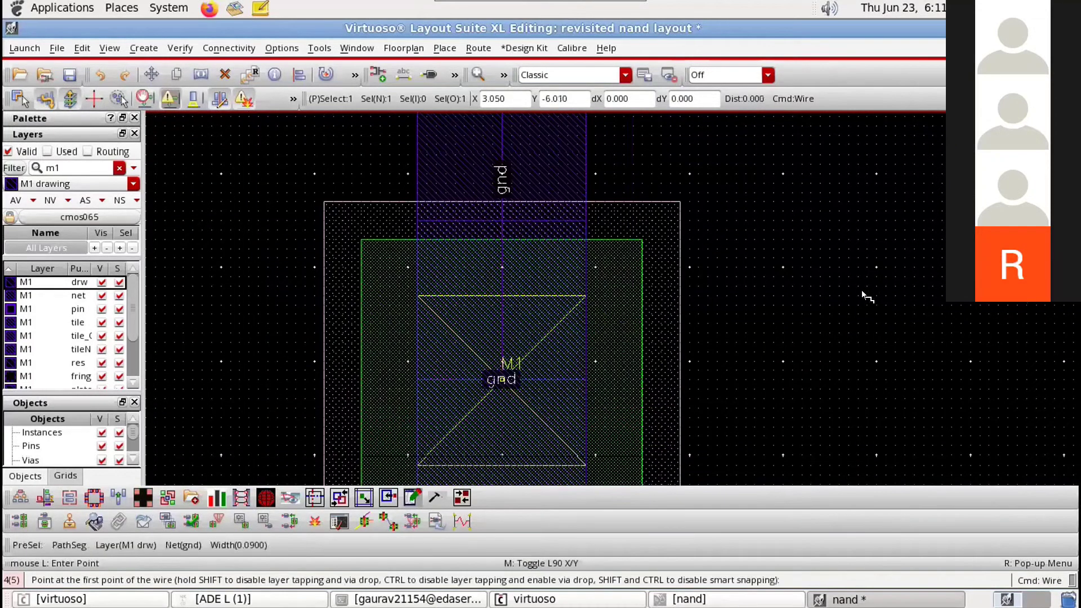
{"action": "scroll", "coordinate": [748, 228], "scroll_direction": "down", "scroll_amount": 3}
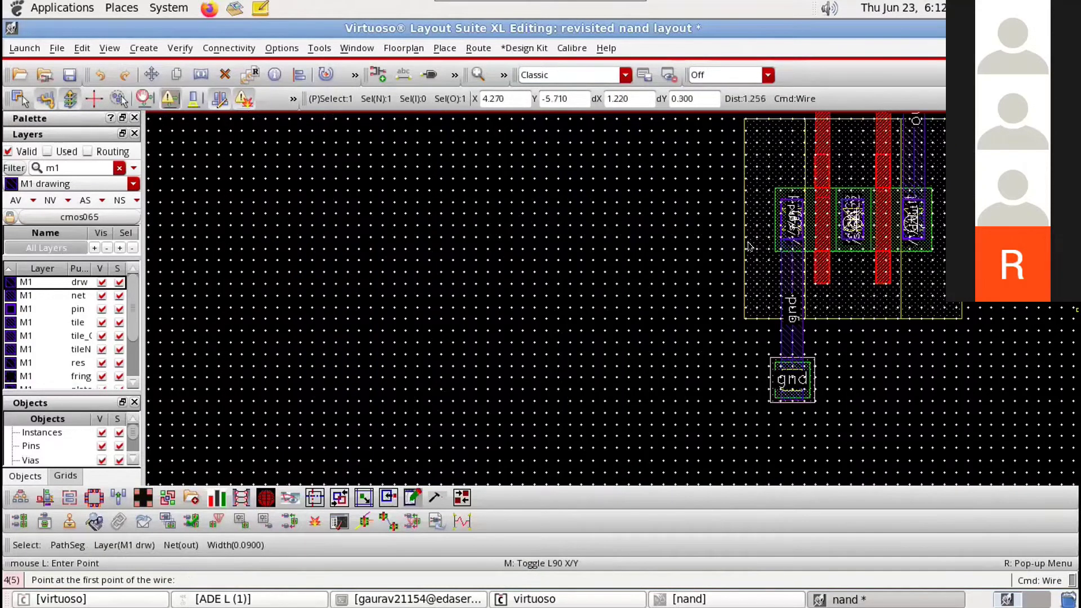
{"action": "key", "text": "Escape"}
{"action": "key", "text": "Right"}
{"action": "key", "text": "Up"}
{"action": "key", "text": "Up"}
{"action": "key", "text": "Up"}
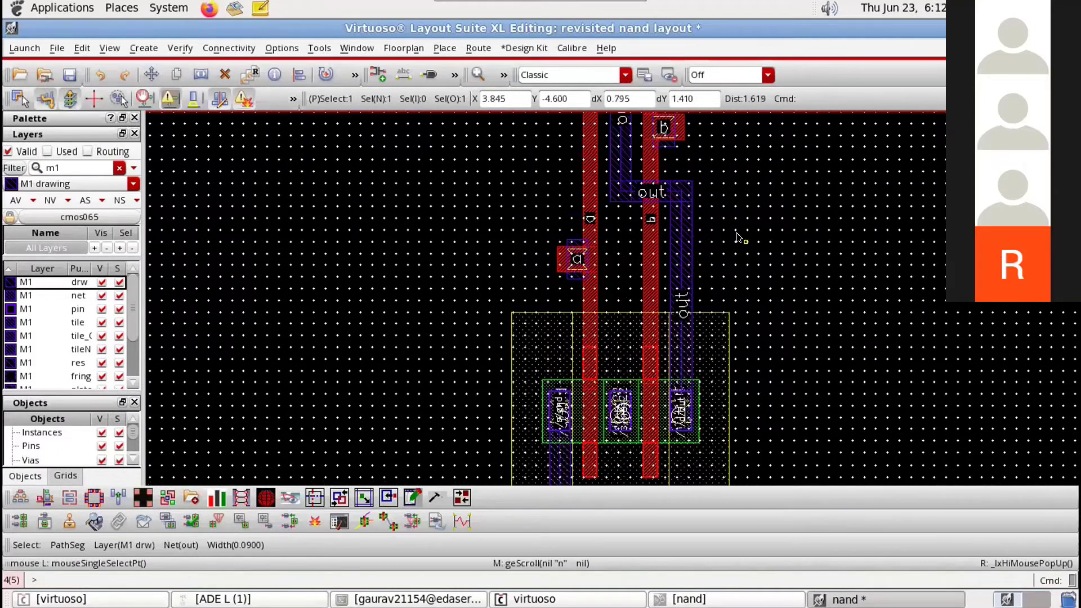
Step: Save the nand layout after checking the transistor area and the a, b and out connections
{"action": "scroll", "coordinate": [673, 411], "scroll_direction": "up", "scroll_amount": 1}
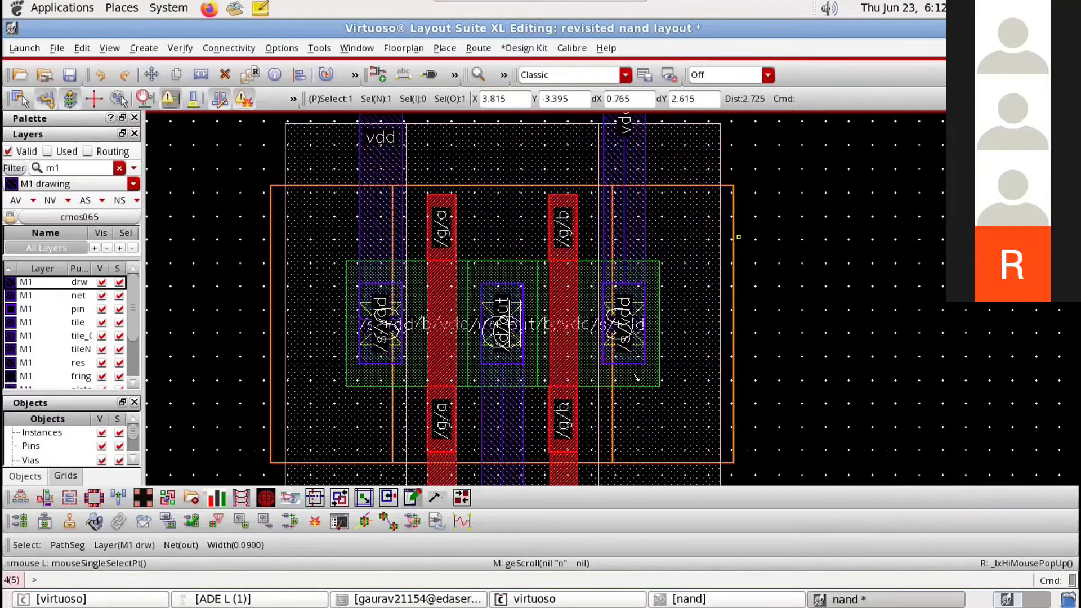
{"action": "scroll", "coordinate": [632, 372], "scroll_direction": "down", "scroll_amount": 2}
{"action": "scroll", "coordinate": [674, 411], "scroll_direction": "up", "scroll_amount": 2}
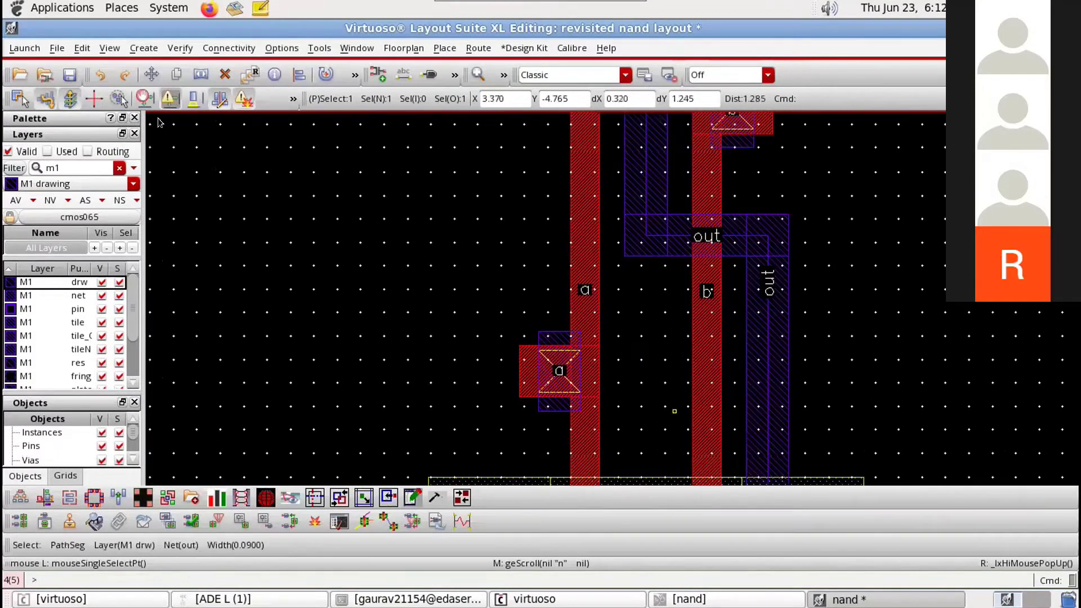
{"action": "left_click", "coordinate": [69, 74]}
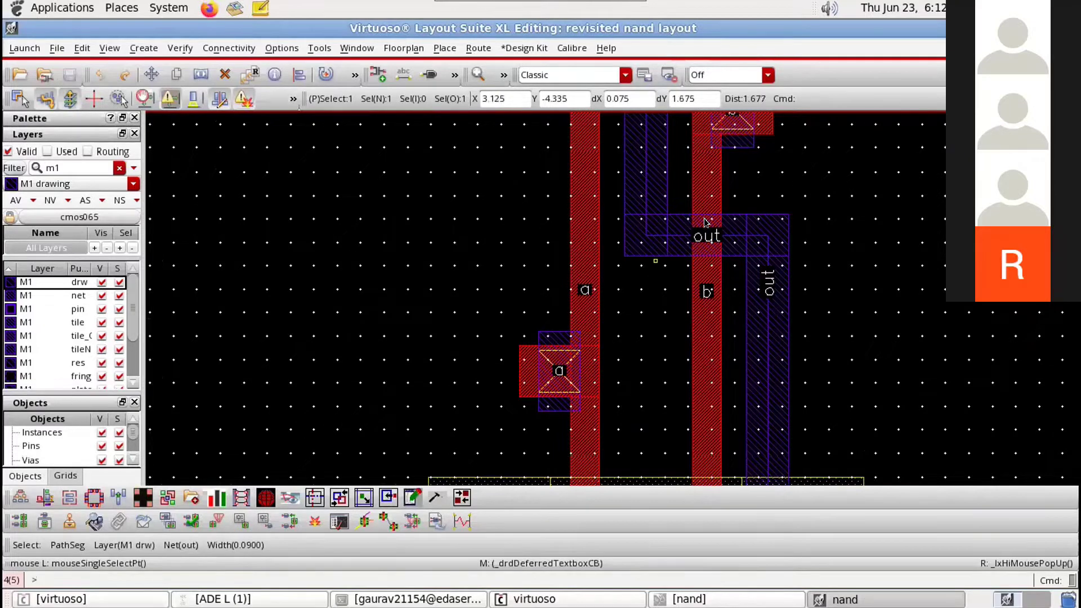
Step: Examine the nand layout's routing from the vdd contact through the transistors, including the a, b and out connections
{"action": "scroll", "coordinate": [705, 226], "scroll_direction": "down", "scroll_amount": 2}
{"action": "scroll", "coordinate": [704, 253], "scroll_direction": "down", "scroll_amount": 1}
{"action": "scroll", "coordinate": [702, 274], "scroll_direction": "up", "scroll_amount": 1}
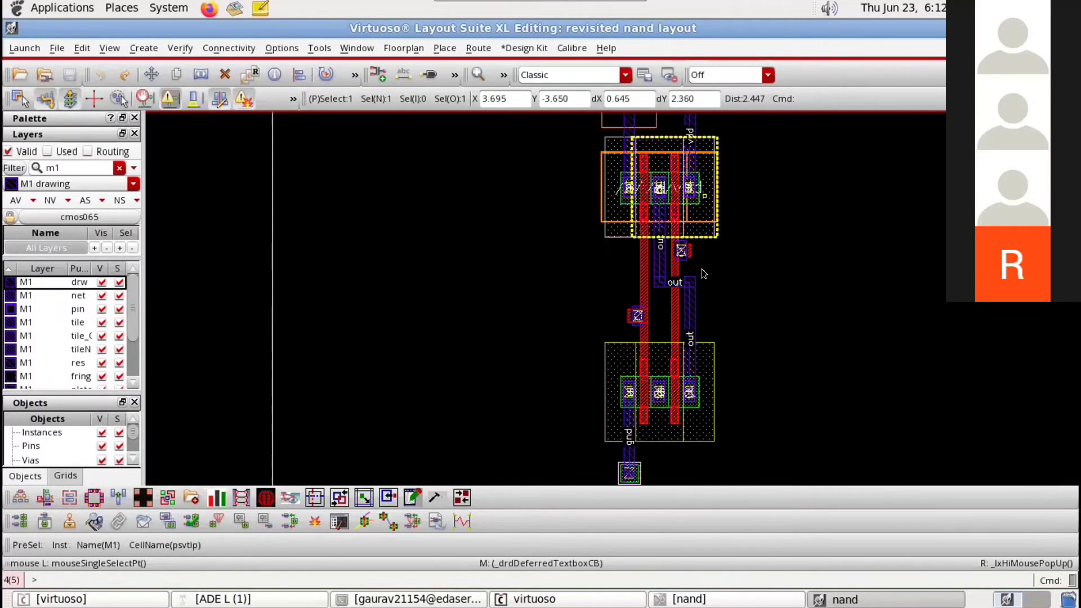
{"action": "scroll", "coordinate": [704, 274], "scroll_direction": "up", "scroll_amount": 1}
{"action": "scroll", "coordinate": [695, 254], "scroll_direction": "down", "scroll_amount": 1}
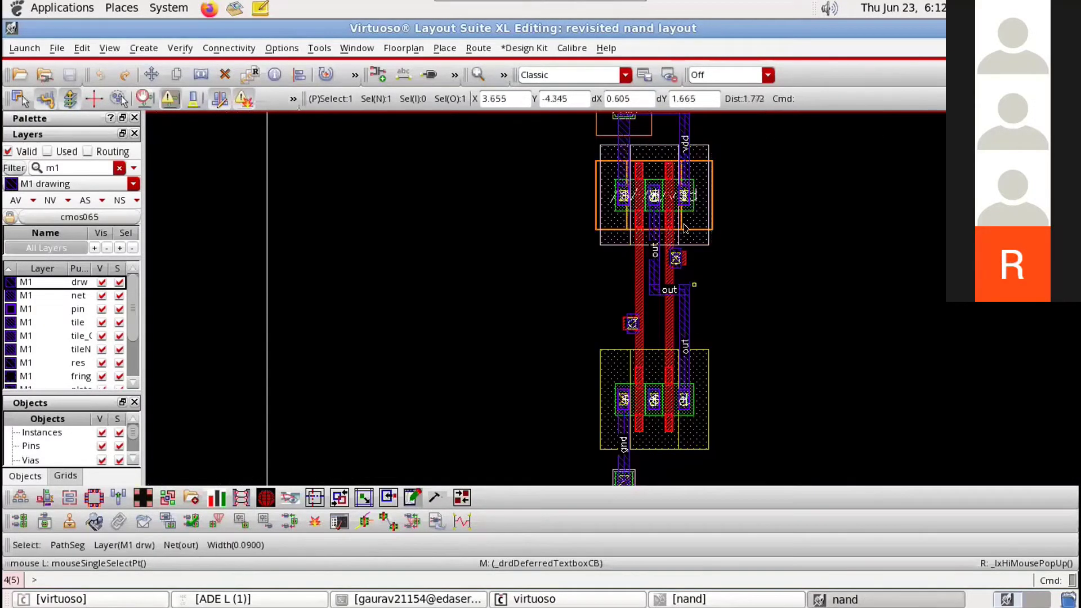
{"action": "key", "text": "Up"}
{"action": "key", "text": "Right"}
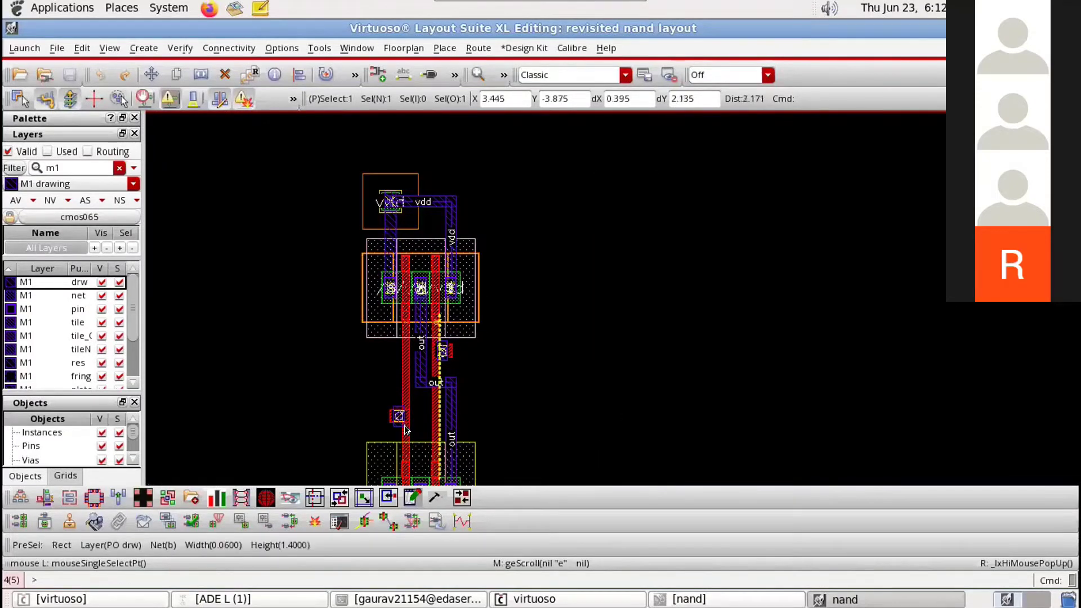
{"action": "scroll", "coordinate": [406, 430], "scroll_direction": "up", "scroll_amount": 2}
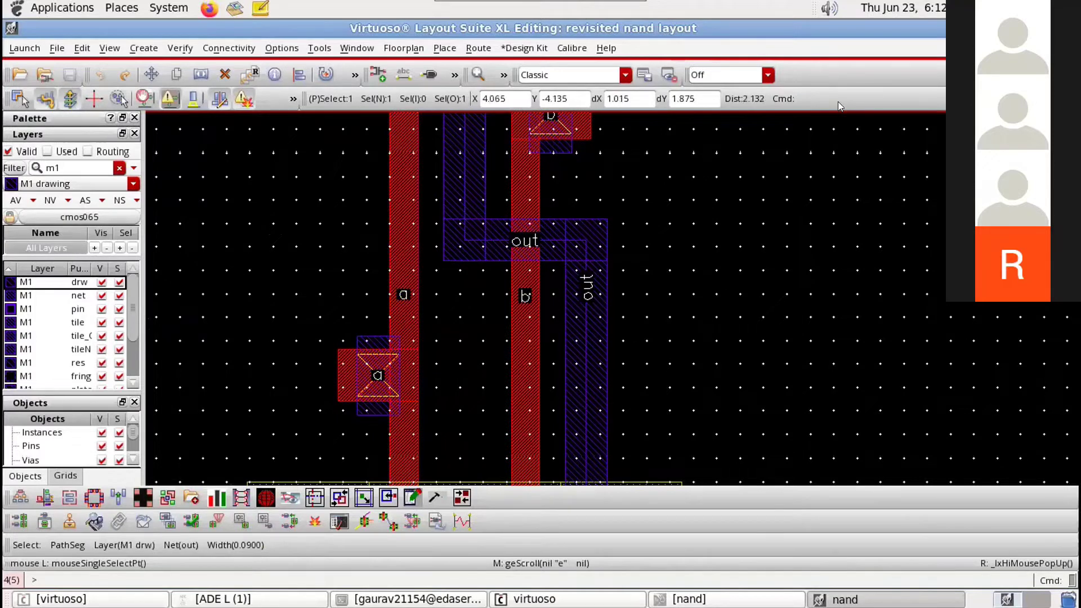
Step: Open the Calibre DRC run options for the nand layout and bring their window in front of it
{"action": "left_click", "coordinate": [586, 50]}
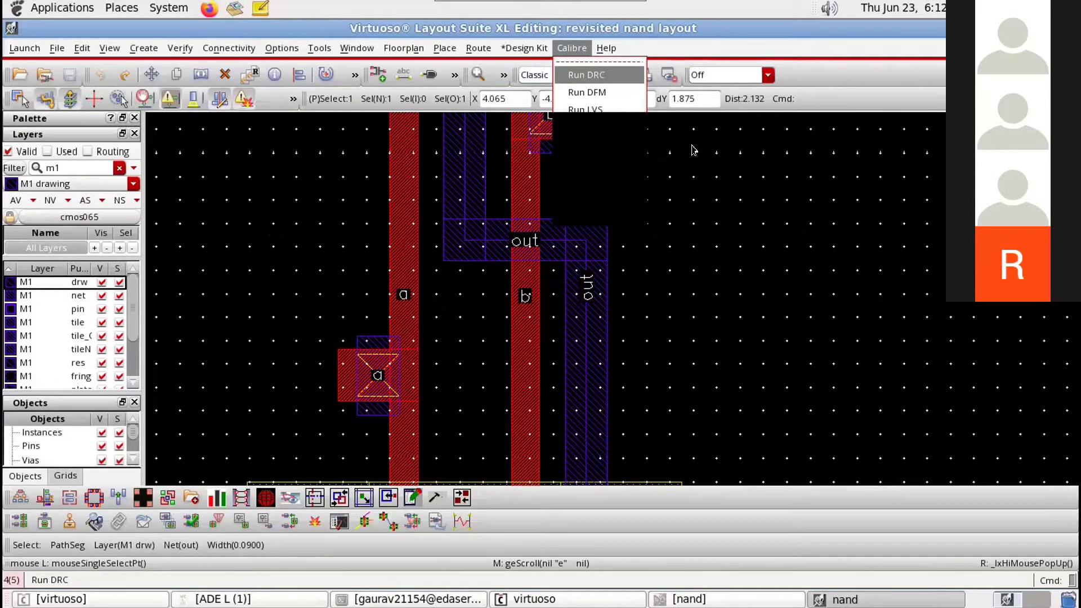
{"action": "key", "text": "Return"}
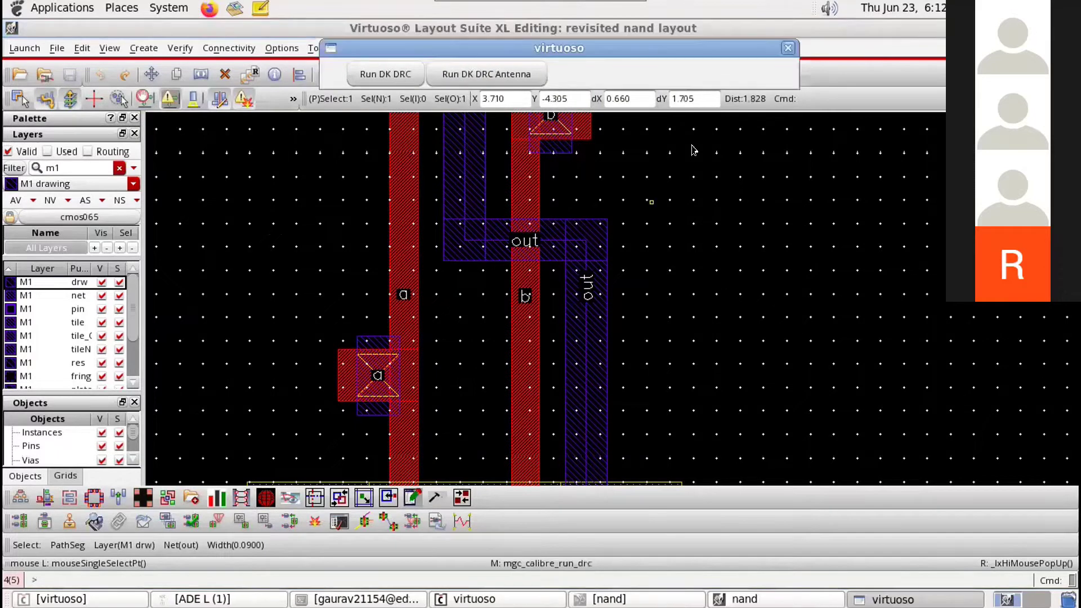
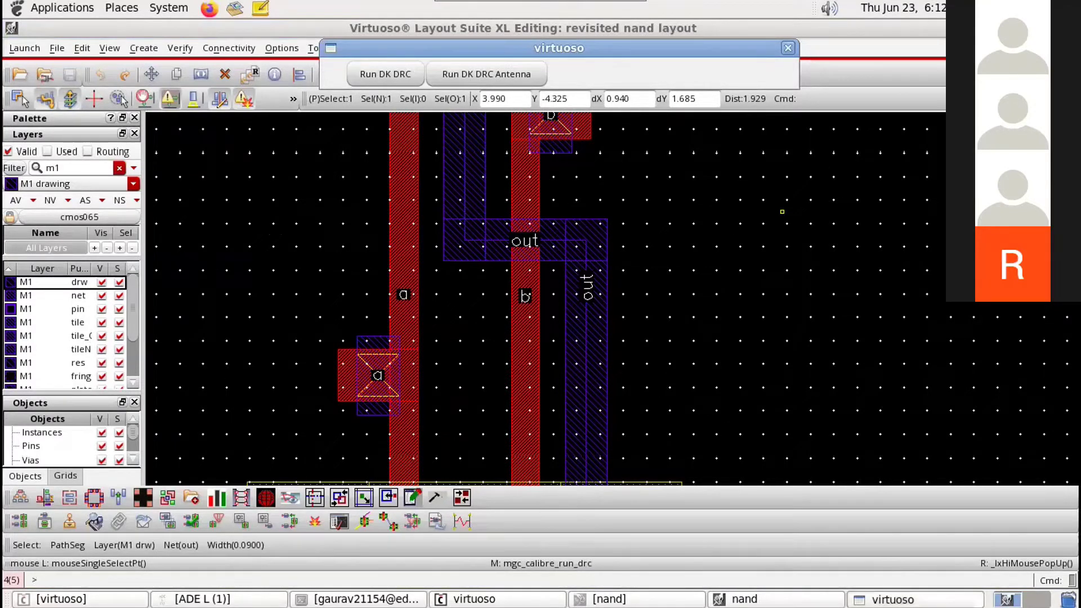
{"action": "left_click", "coordinate": [777, 600]}
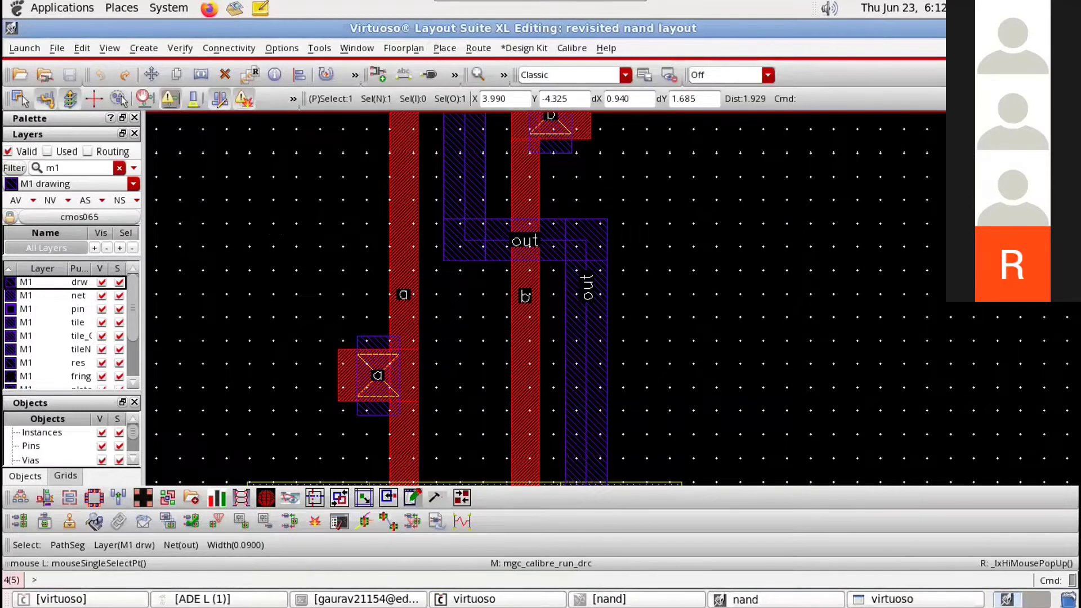
{"action": "left_click", "coordinate": [867, 597]}
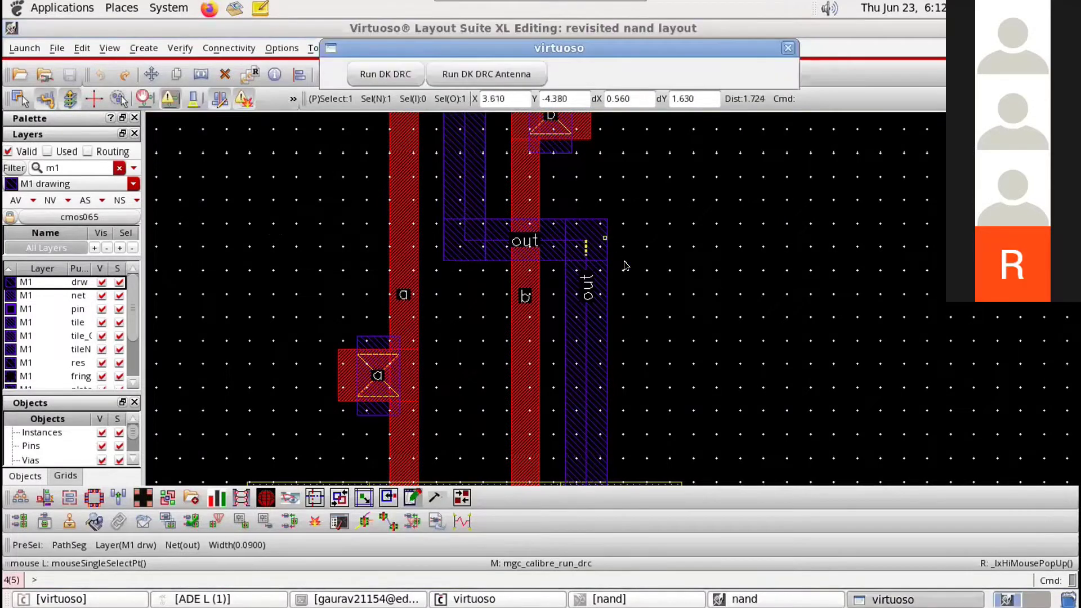
Step: Examine the upper transistors' source, drain and gate regions and the vdd, a, b and out connections in the layout
{"action": "scroll", "coordinate": [630, 268], "scroll_direction": "down", "scroll_amount": 3}
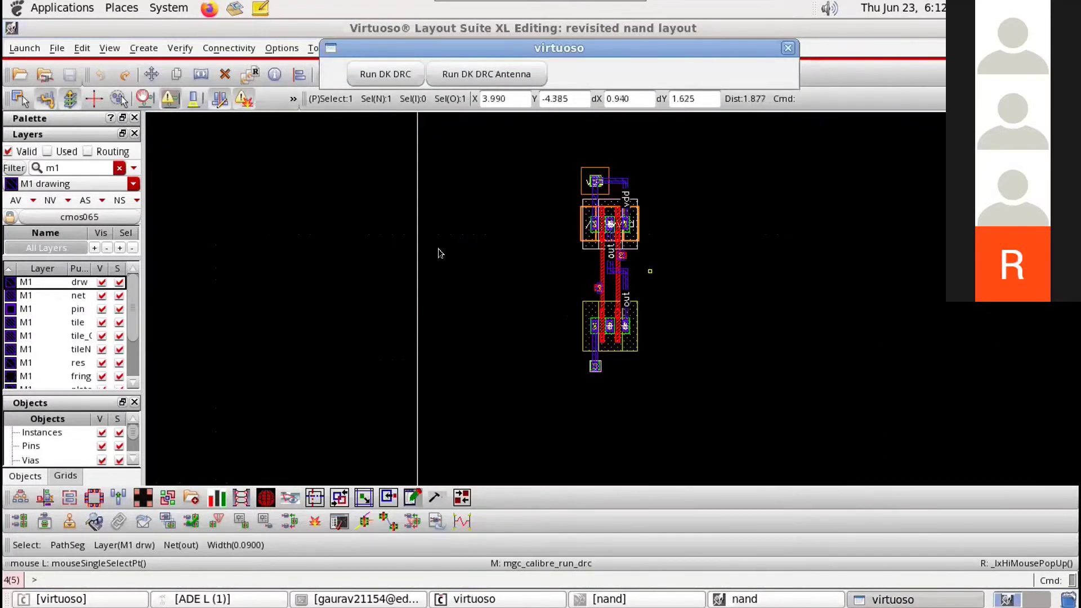
{"action": "scroll", "coordinate": [640, 213], "scroll_direction": "up", "scroll_amount": 2}
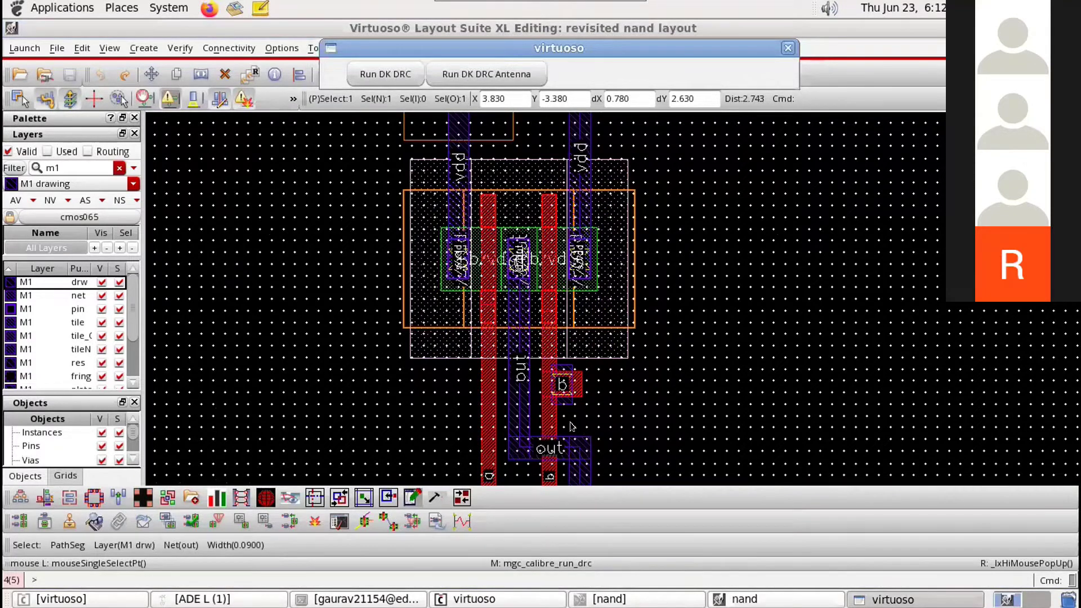
{"action": "scroll", "coordinate": [565, 421], "scroll_direction": "up", "scroll_amount": 2}
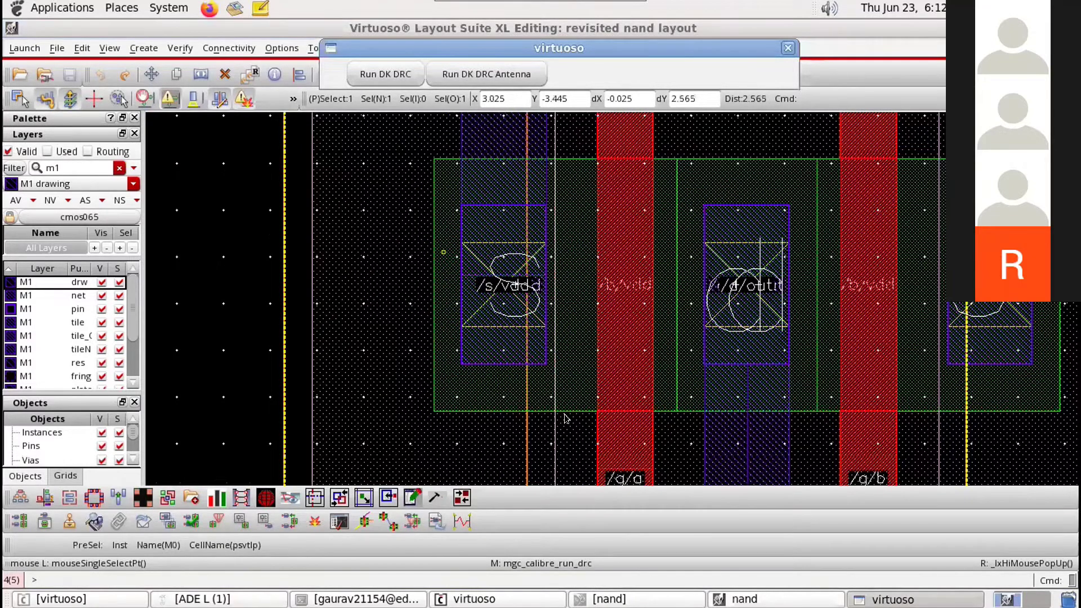
{"action": "scroll", "coordinate": [564, 419], "scroll_direction": "up", "scroll_amount": 1}
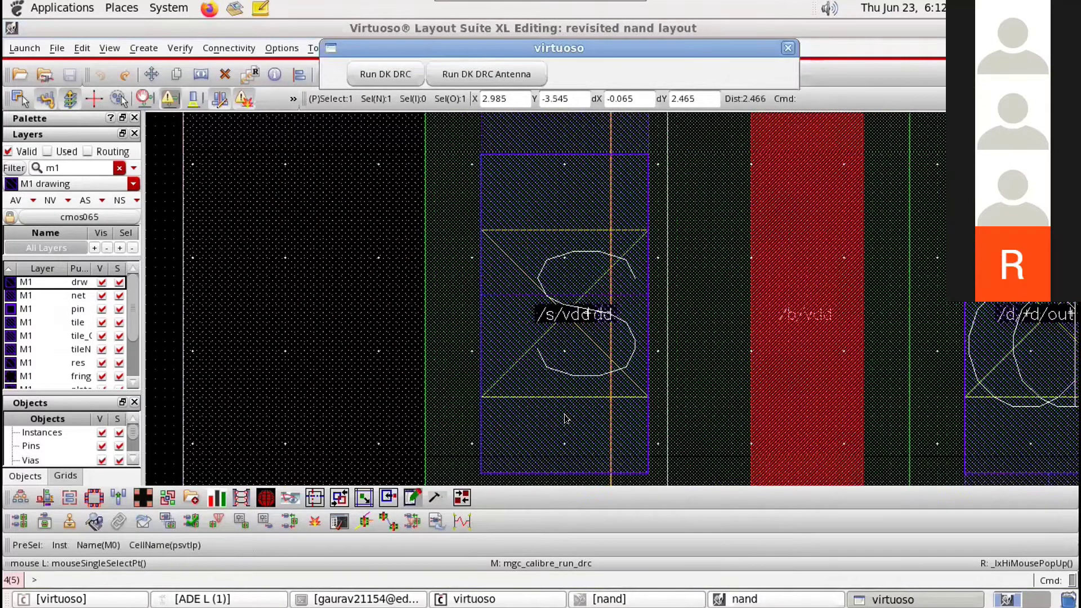
{"action": "scroll", "coordinate": [565, 419], "scroll_direction": "down", "scroll_amount": 3}
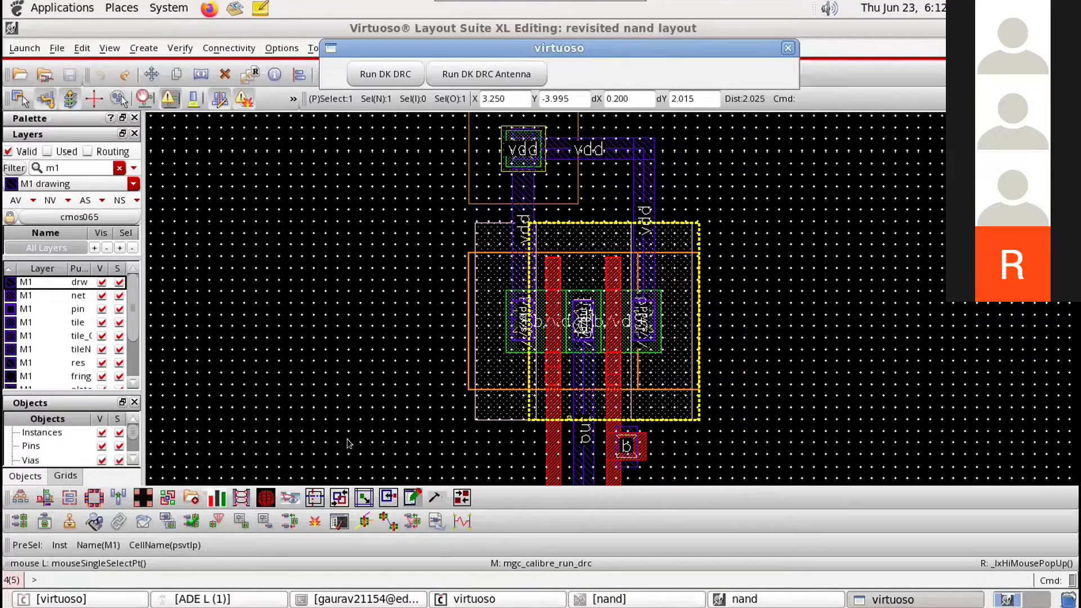
{"action": "scroll", "coordinate": [550, 380], "scroll_direction": "down", "scroll_amount": 1}
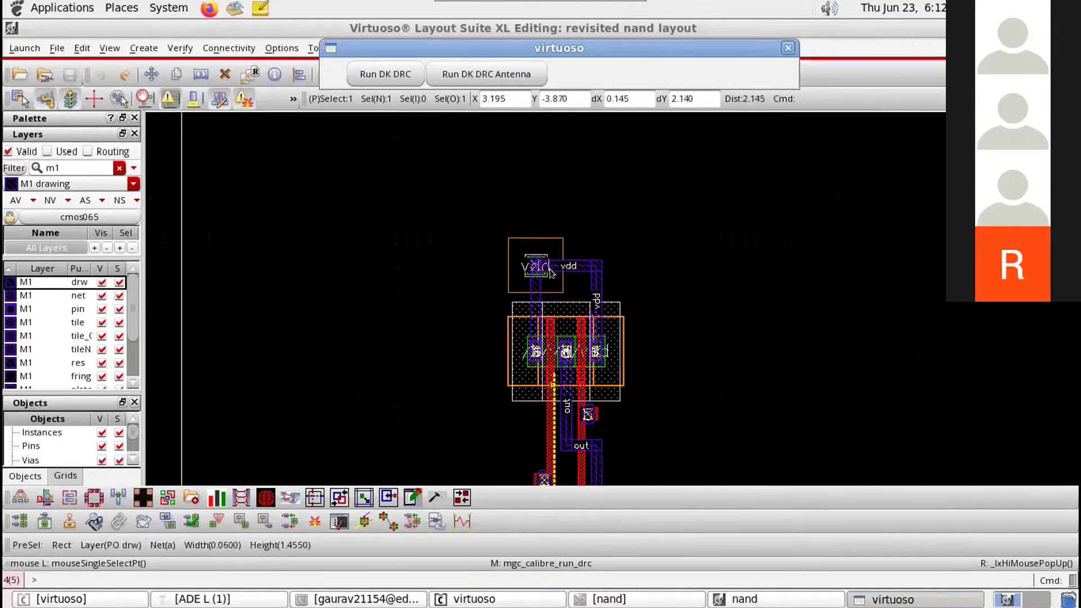
{"action": "scroll", "coordinate": [550, 380], "scroll_direction": "up", "scroll_amount": 1}
{"action": "scroll", "coordinate": [488, 301], "scroll_direction": "up", "scroll_amount": 1}
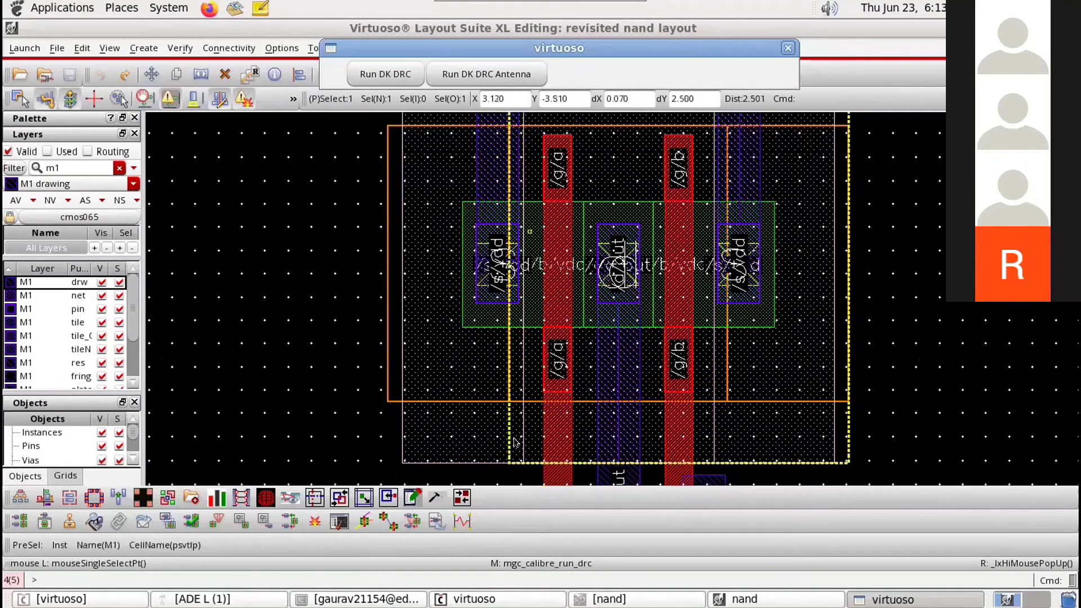
{"action": "scroll", "coordinate": [614, 410], "scroll_direction": "up", "scroll_amount": 1}
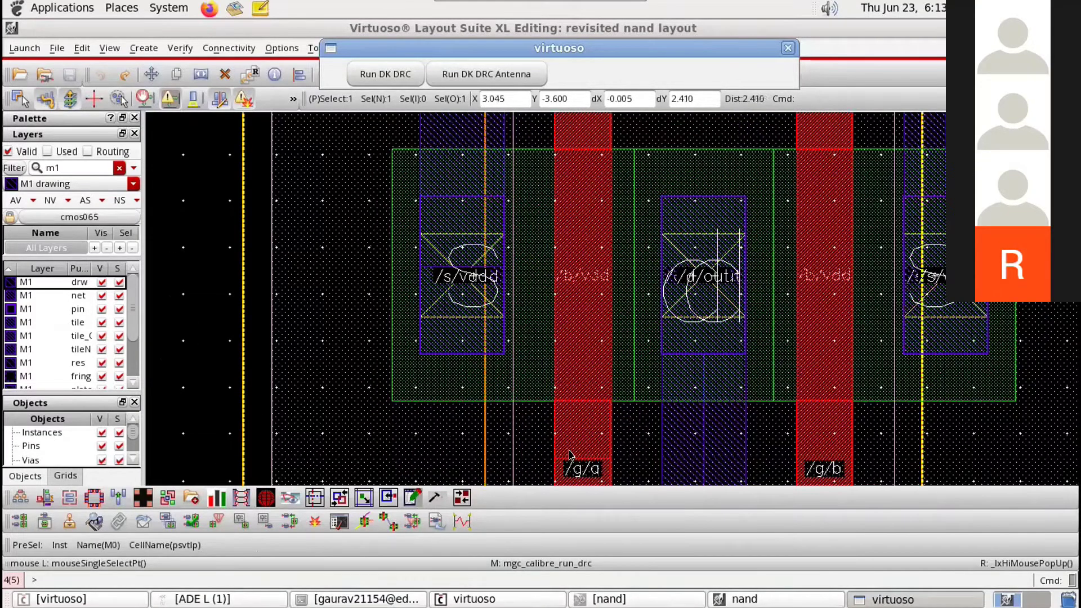
{"action": "scroll", "coordinate": [568, 450], "scroll_direction": "down", "scroll_amount": 2}
{"action": "scroll", "coordinate": [450, 301], "scroll_direction": "down", "scroll_amount": 2}
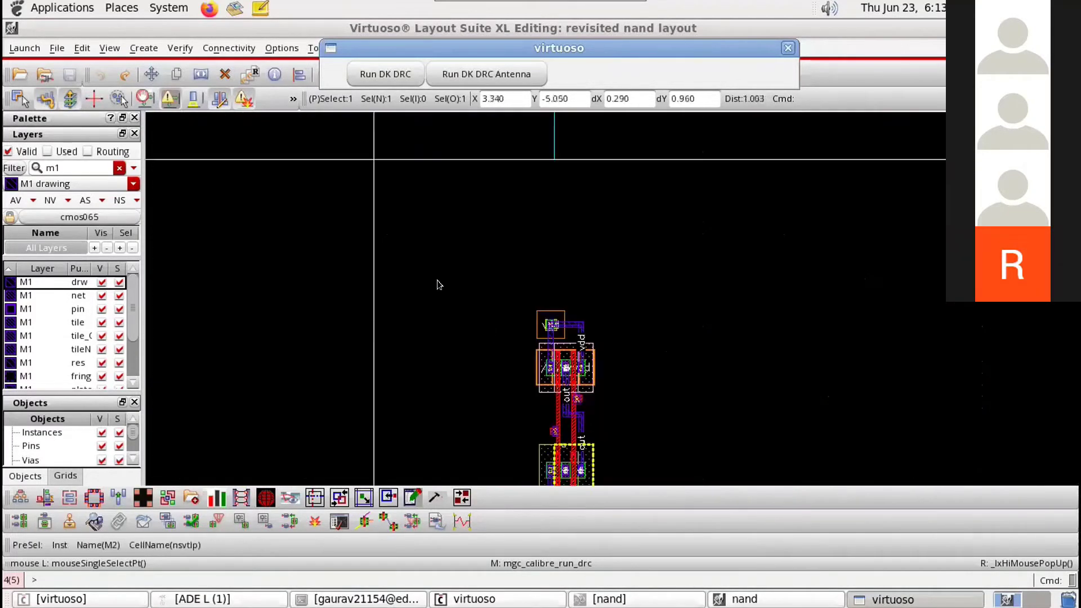
{"action": "scroll", "coordinate": [438, 286], "scroll_direction": "up", "scroll_amount": 3}
{"action": "scroll", "coordinate": [467, 322], "scroll_direction": "down", "scroll_amount": 1}
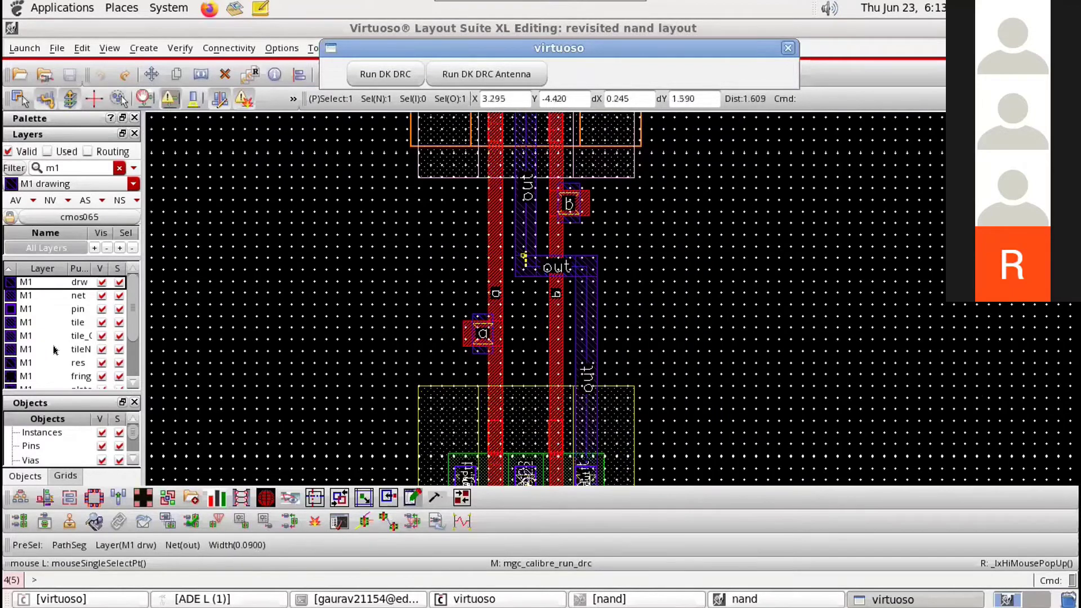
Step: Make M1 pin the active layer and open the Create Pin form
{"action": "left_click", "coordinate": [47, 311]}
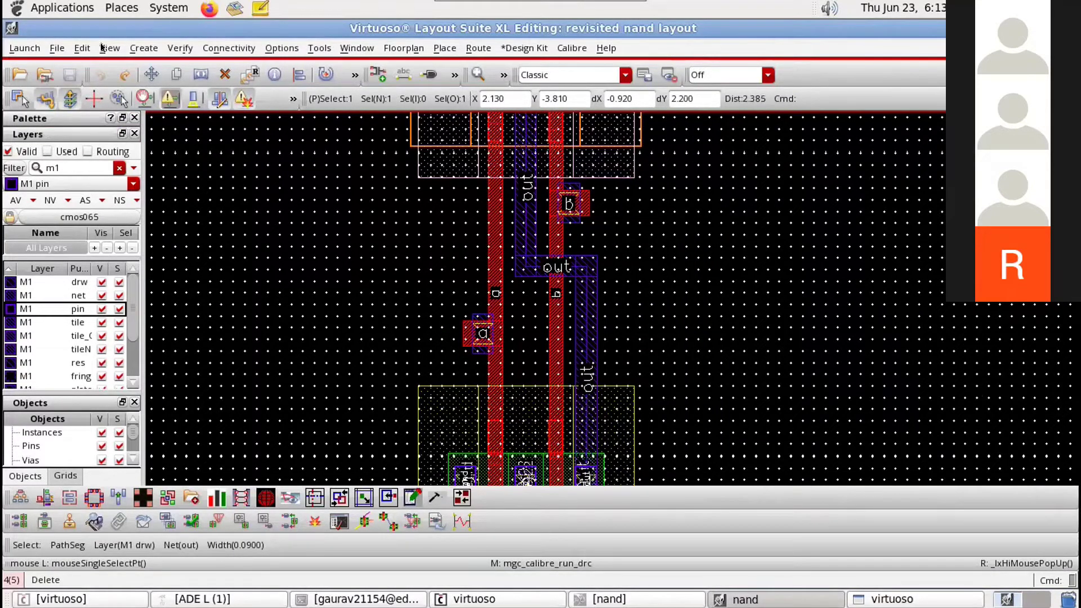
{"action": "left_click", "coordinate": [145, 47]}
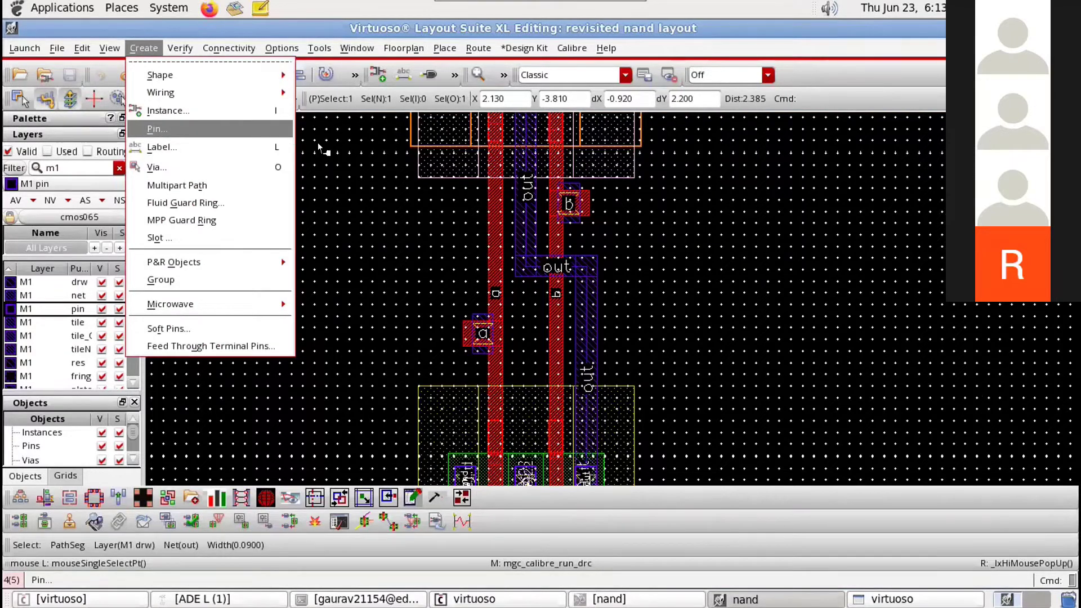
{"action": "left_click", "coordinate": [217, 130]}
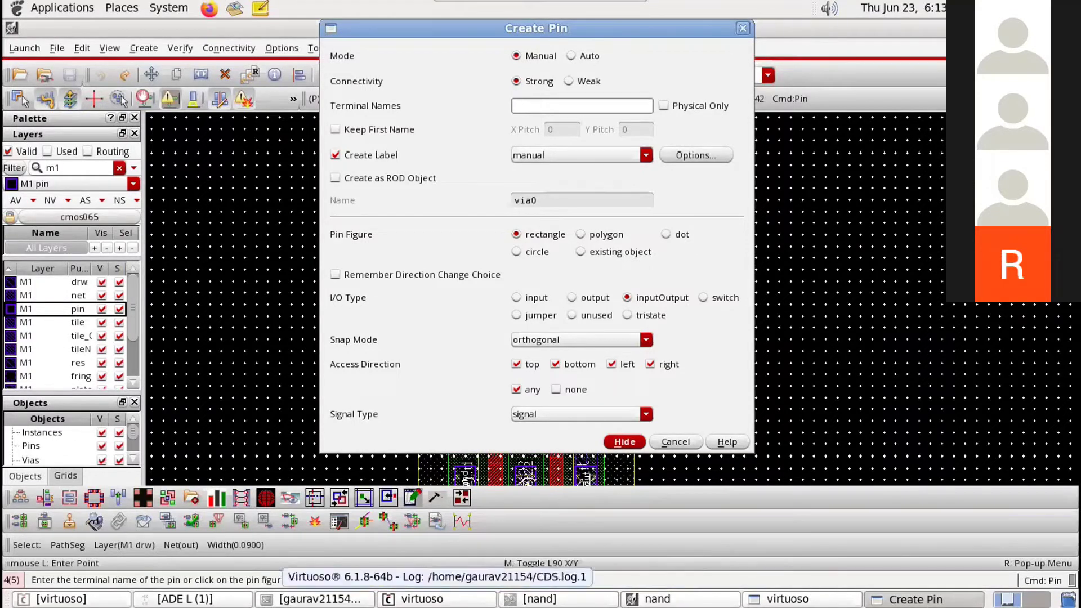
Step: Switch to the nand schematic and examine its pins, including the gnd pin, for the names needed in the Create Pin form
{"action": "left_click", "coordinate": [446, 589]}
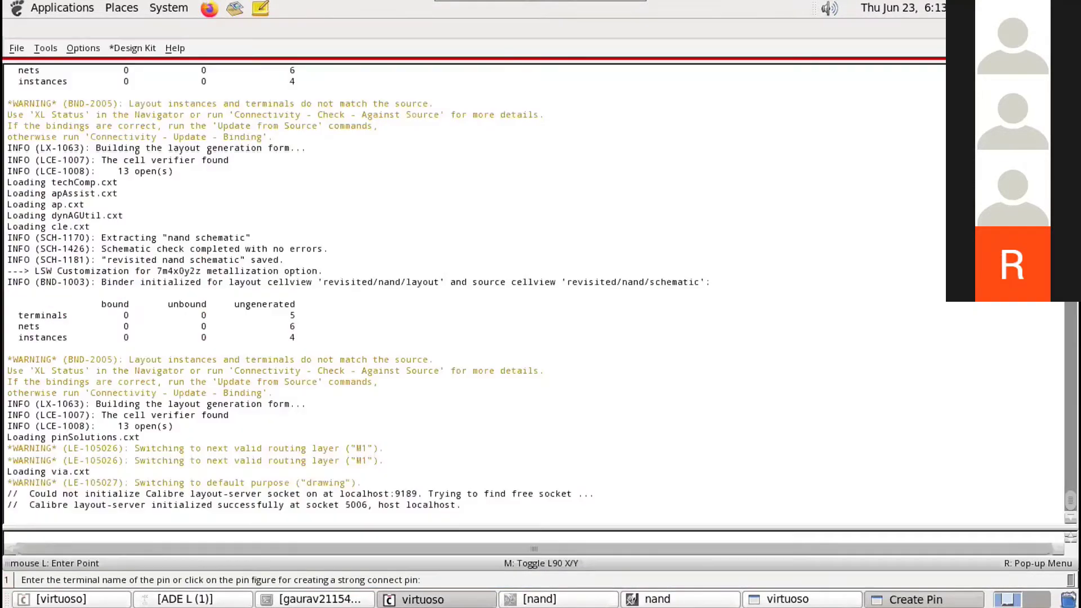
{"action": "left_click", "coordinate": [608, 594]}
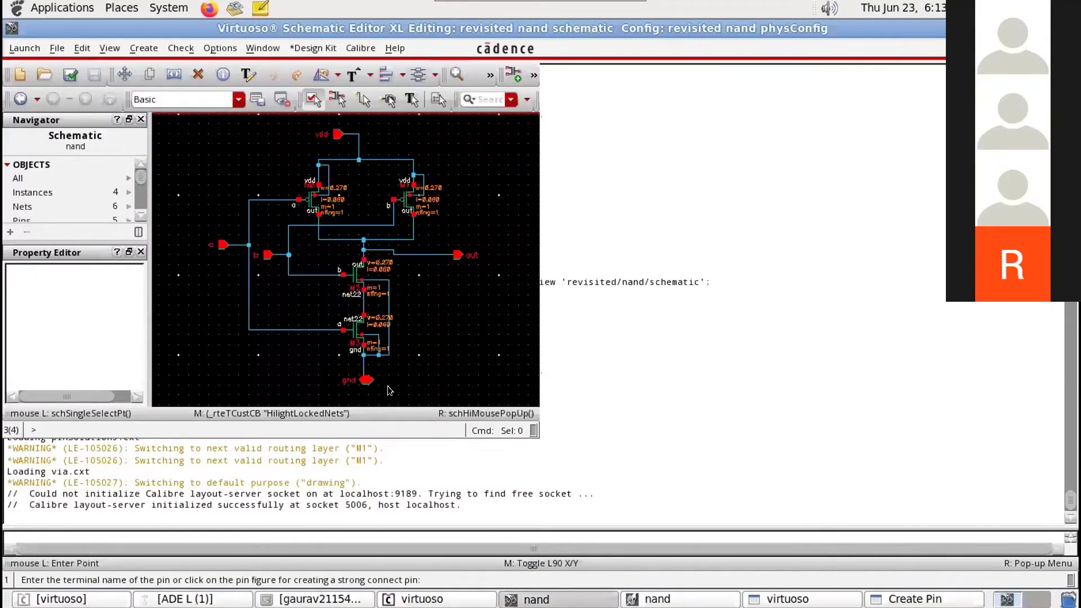
{"action": "scroll", "coordinate": [385, 380], "scroll_direction": "down", "scroll_amount": 1}
{"action": "scroll", "coordinate": [385, 381], "scroll_direction": "up", "scroll_amount": 2, "text": "ctrl"}
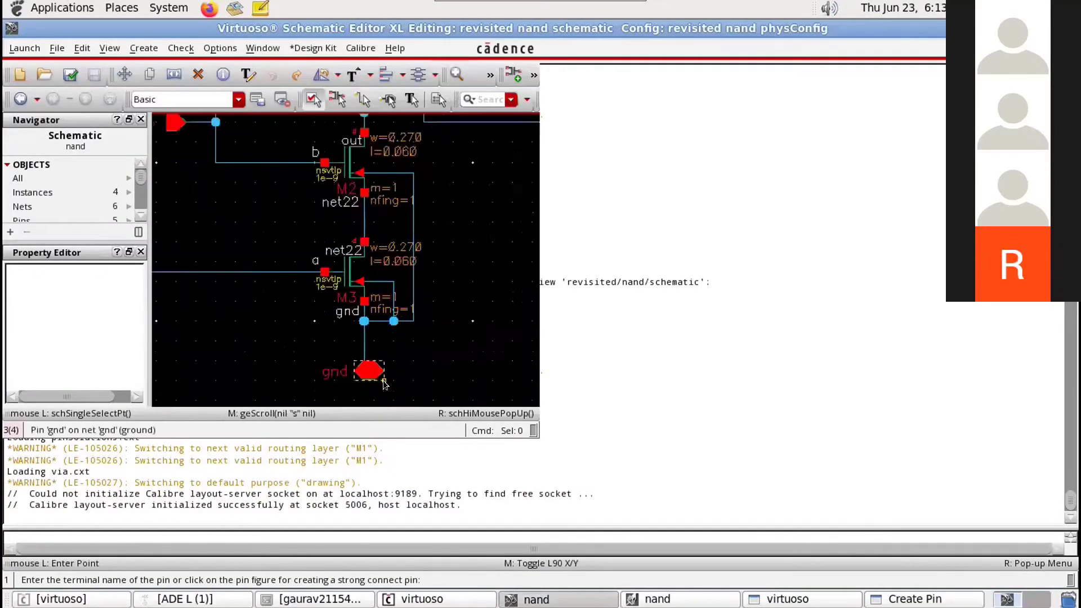
{"action": "scroll", "coordinate": [383, 379], "scroll_direction": "down", "scroll_amount": 2, "text": "ctrl"}
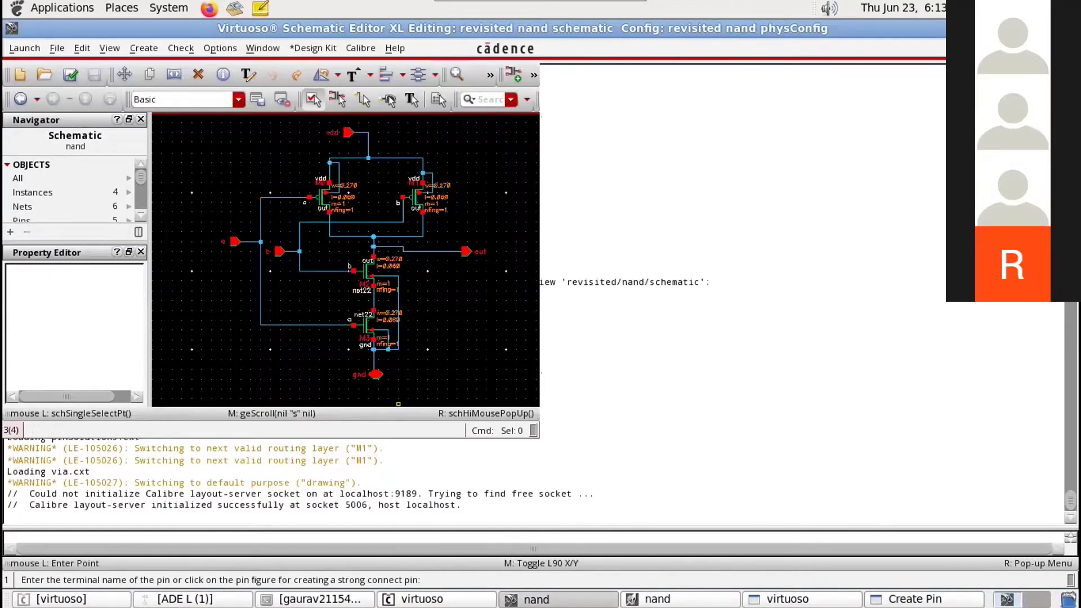
{"action": "left_click", "coordinate": [901, 598]}
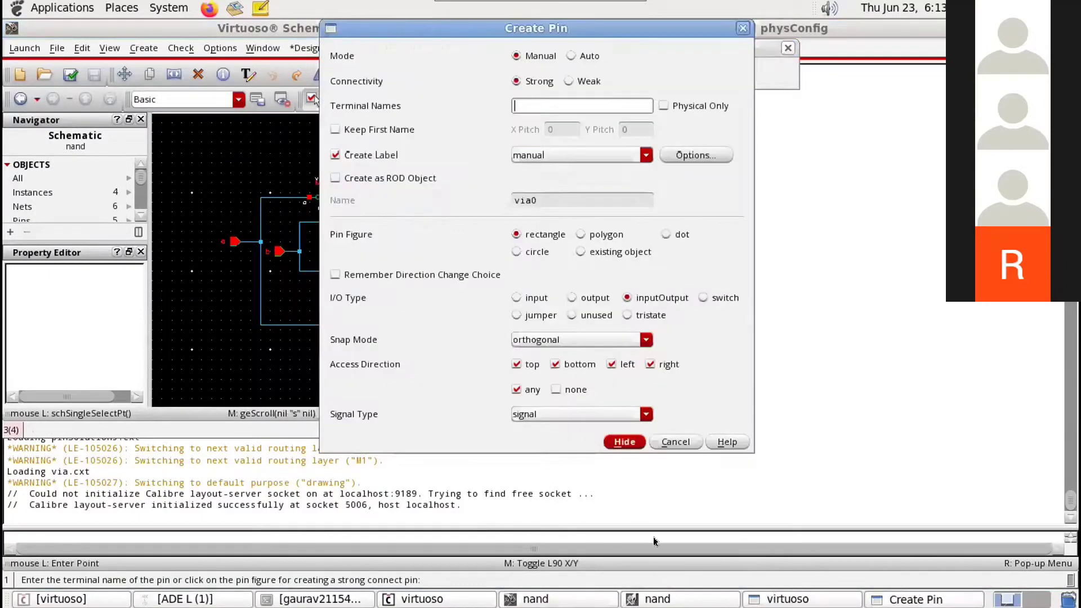
{"action": "left_click", "coordinate": [528, 597]}
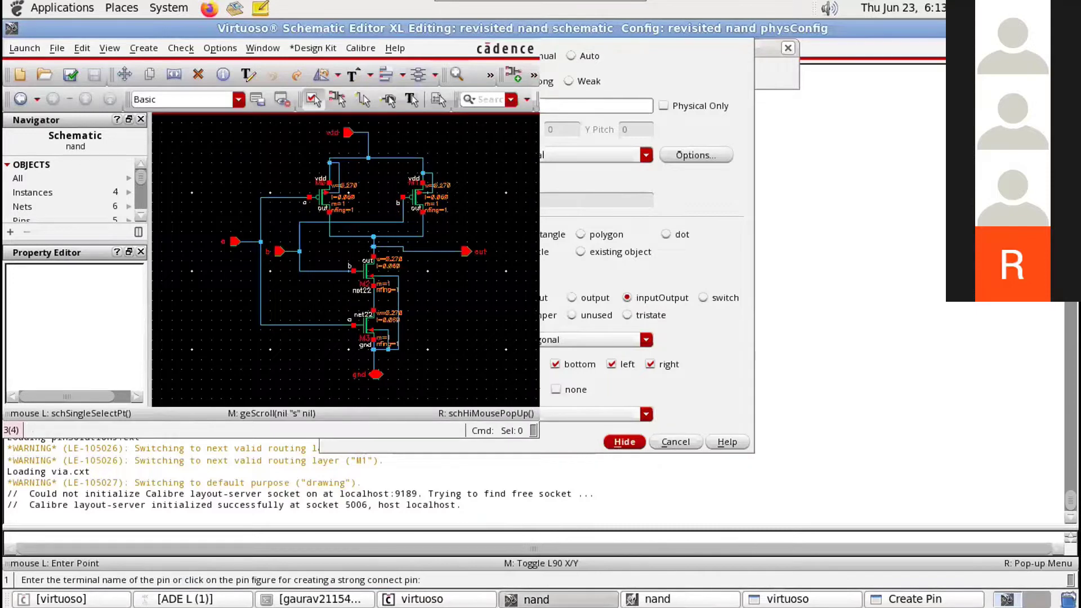
Step: Return to the nand layout and bring up the Create Pin form again
{"action": "left_click", "coordinate": [788, 599]}
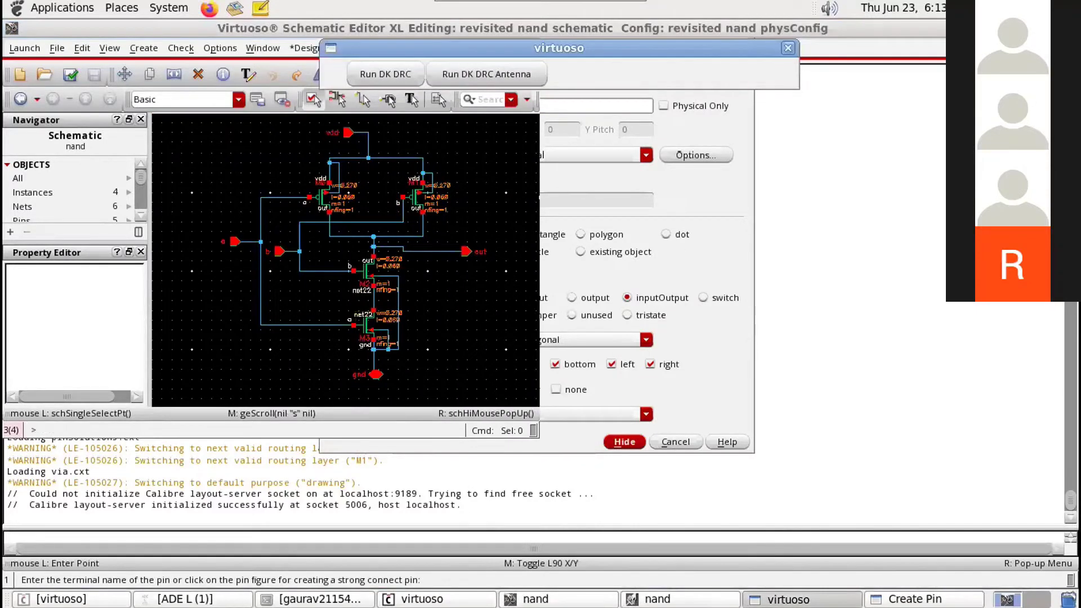
{"action": "left_click", "coordinate": [676, 599]}
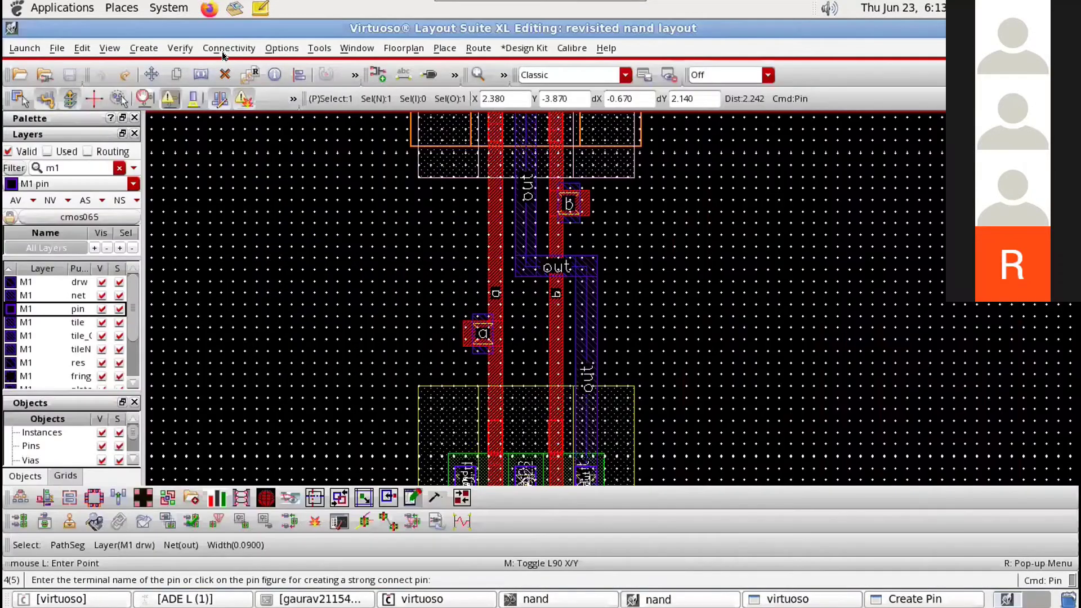
{"action": "left_click", "coordinate": [144, 47]}
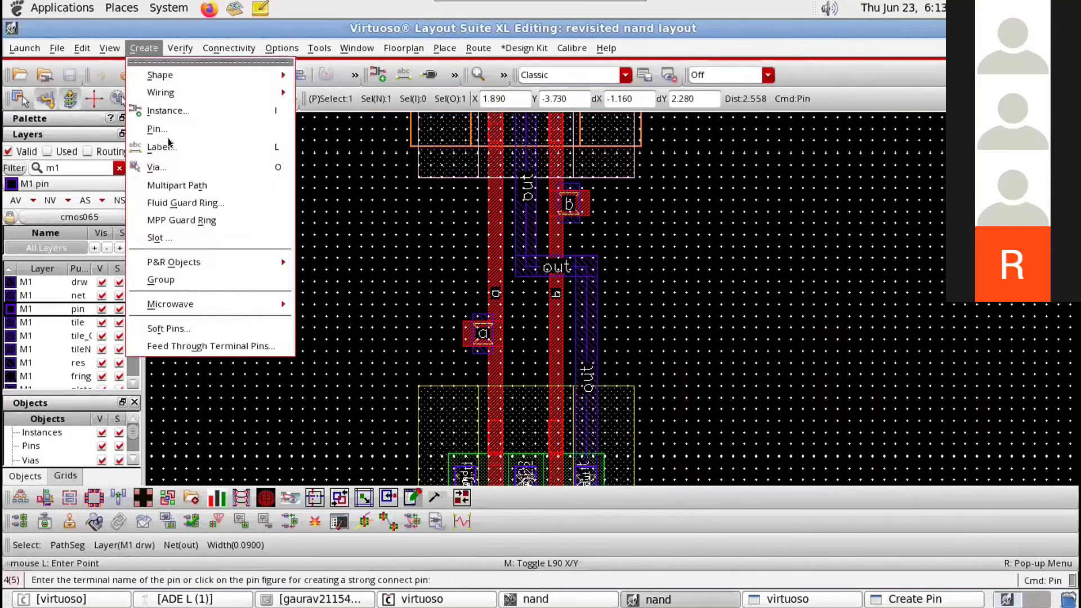
{"action": "left_click", "coordinate": [150, 144]}
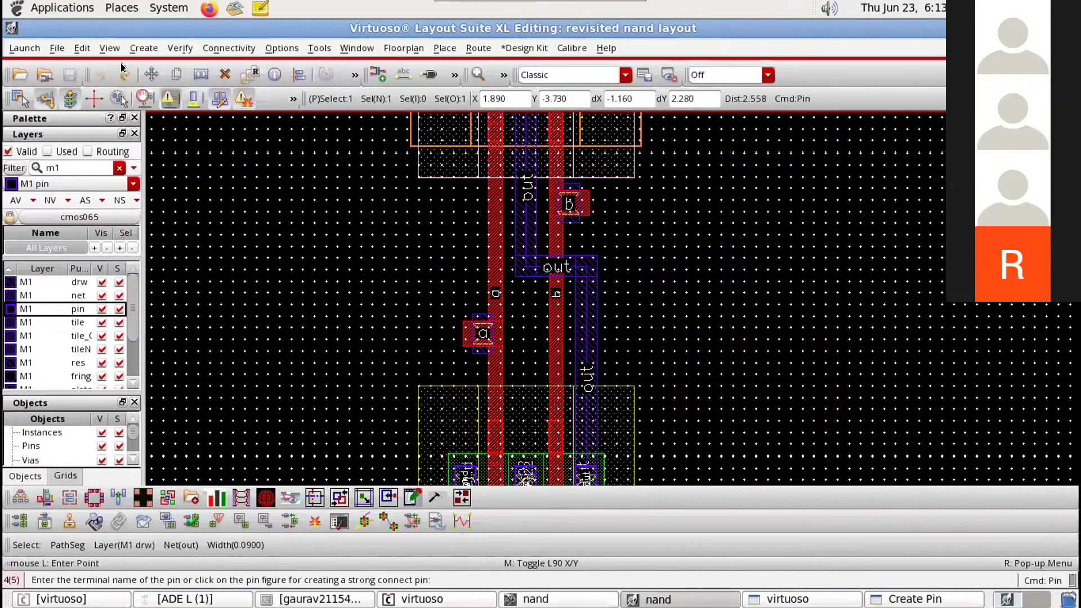
{"action": "left_click", "coordinate": [151, 48]}
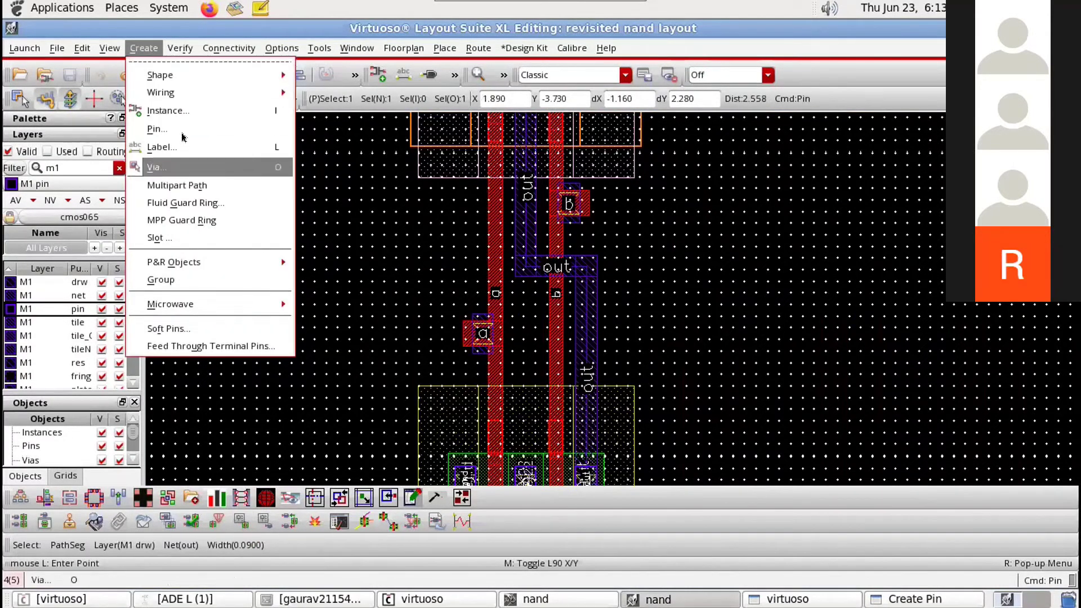
{"action": "left_click", "coordinate": [190, 133]}
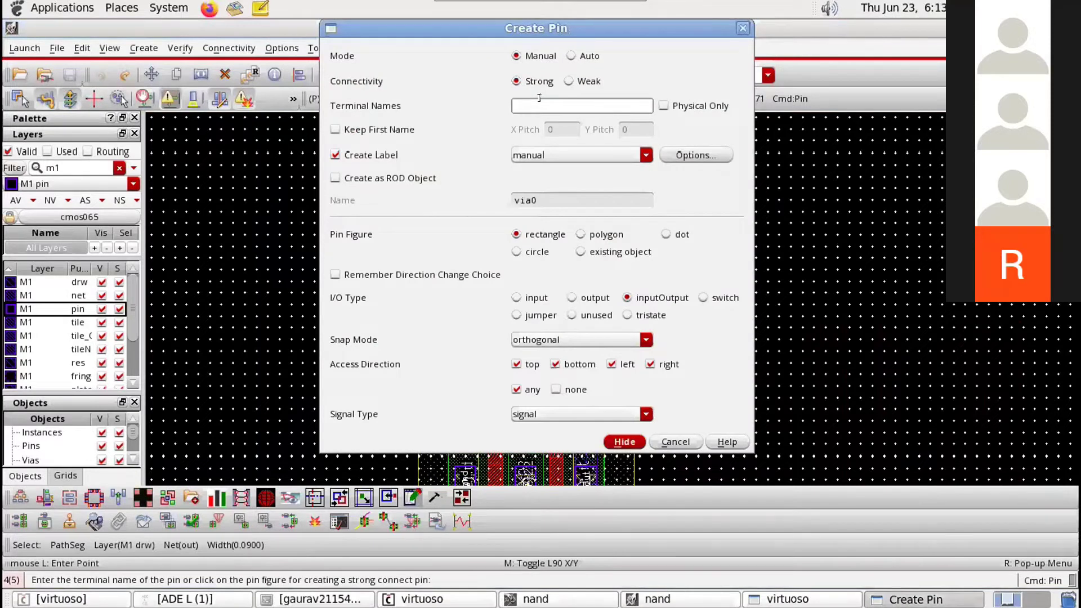
Step: Define an input pin with terminal name vdd, and set its label height to 0.1
{"action": "left_click", "coordinate": [539, 100]}
{"action": "type", "text": "vdd"}
{"action": "left_click", "coordinate": [544, 298]}
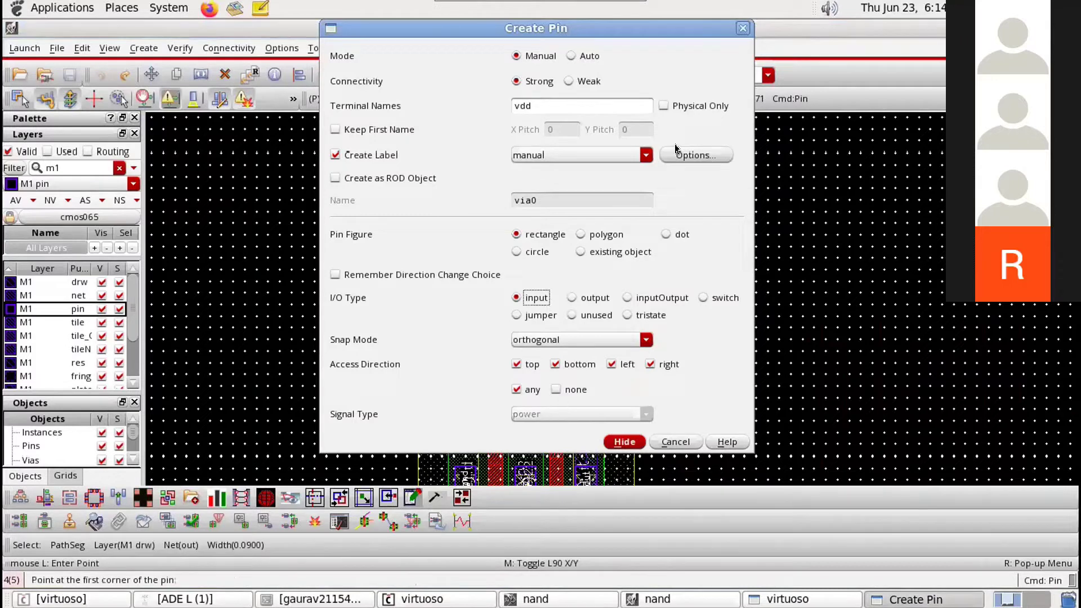
{"action": "left_click", "coordinate": [688, 158]}
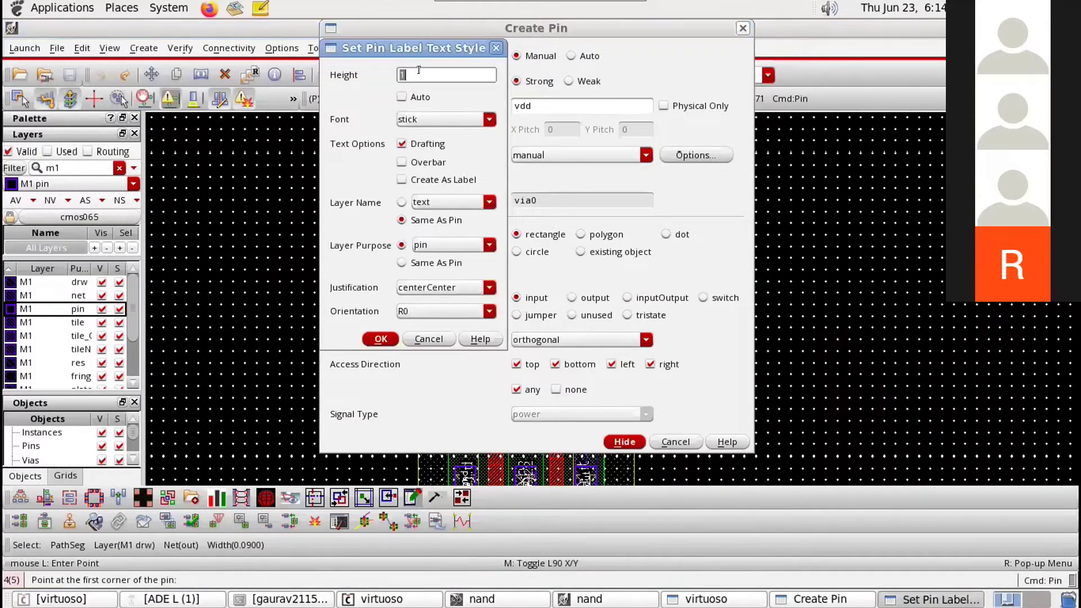
{"action": "type", "text": "0.1"}
{"action": "key", "text": "Return"}
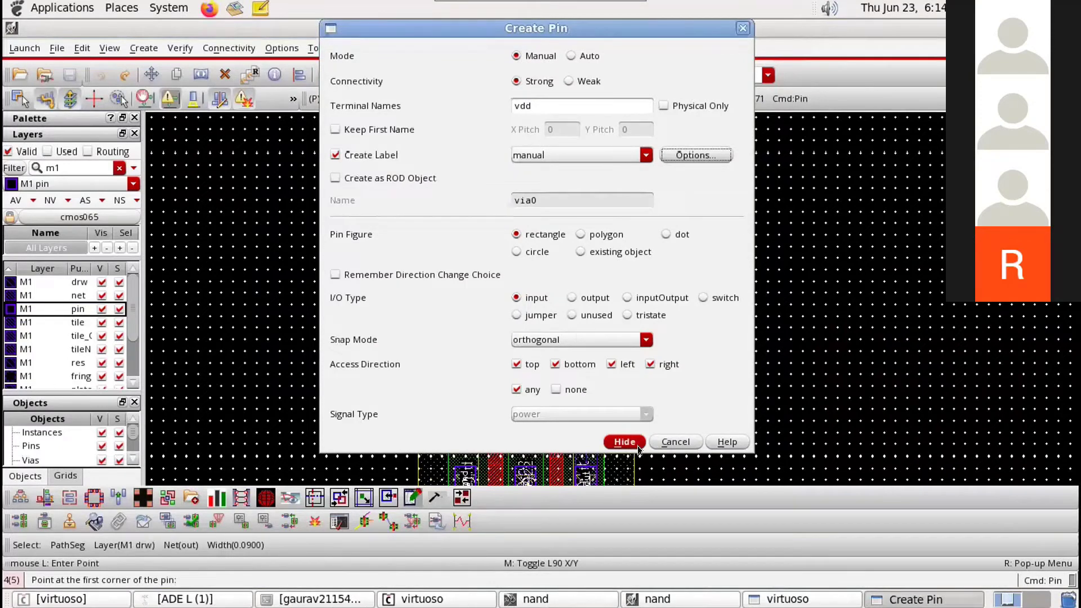
{"action": "key", "text": "Return"}
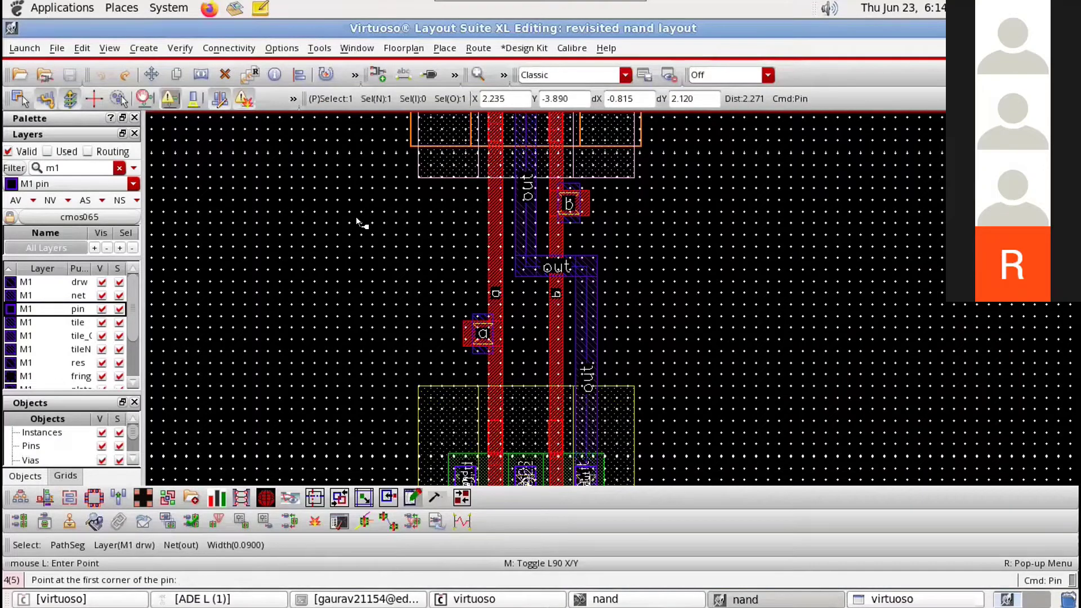
Step: Draw the vdd pin rectangle, about 0.09 by 0.09, over the M1 square of the upper vdd via and place its label there
{"action": "scroll", "coordinate": [598, 363], "scroll_direction": "up", "scroll_amount": 4}
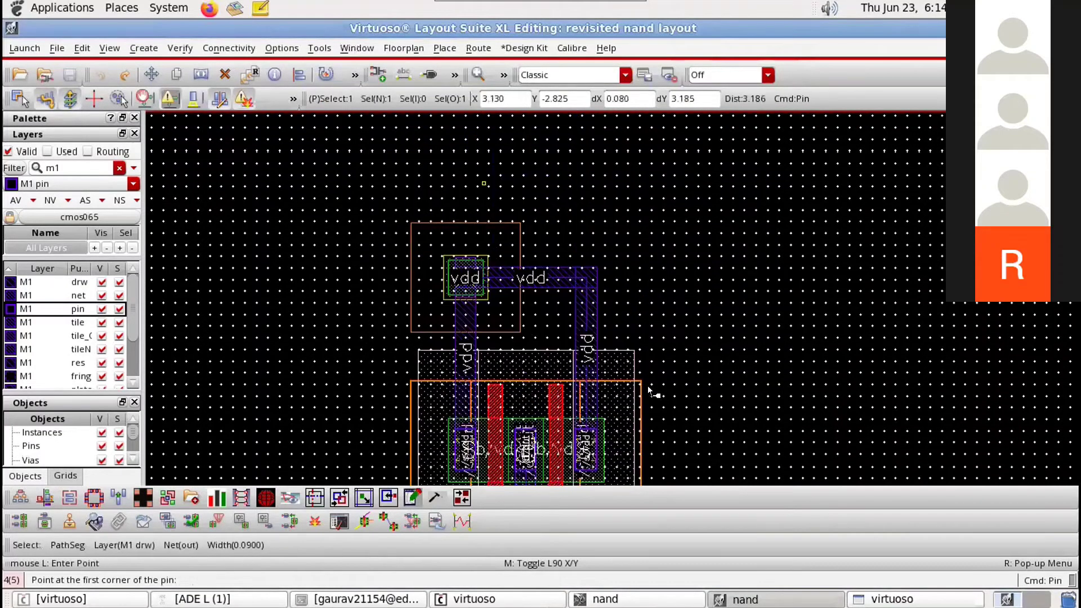
{"action": "scroll", "coordinate": [684, 360], "scroll_direction": "up", "scroll_amount": 1}
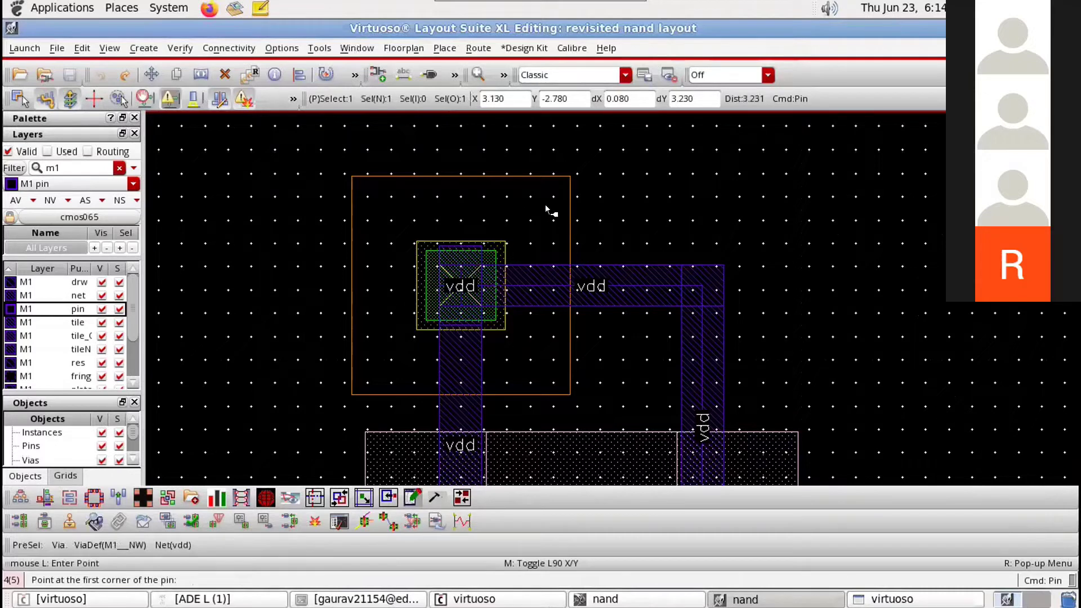
{"action": "scroll", "coordinate": [638, 303], "scroll_direction": "up", "scroll_amount": 2}
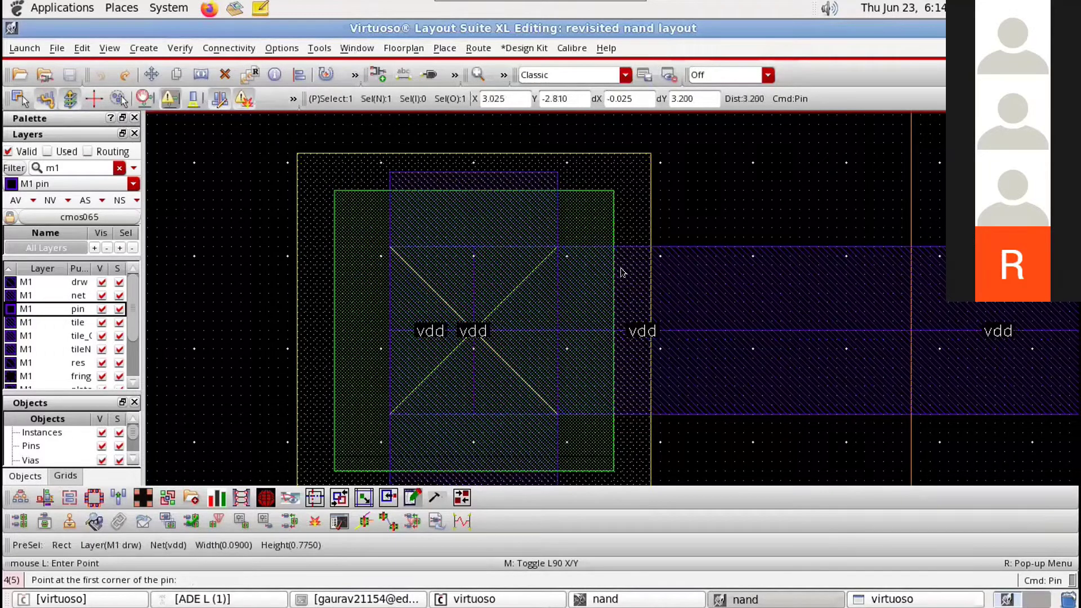
{"action": "left_click", "coordinate": [390, 247]}
{"action": "left_click", "coordinate": [558, 414]}
{"action": "scroll", "coordinate": [623, 273], "scroll_direction": "up", "scroll_amount": 1}
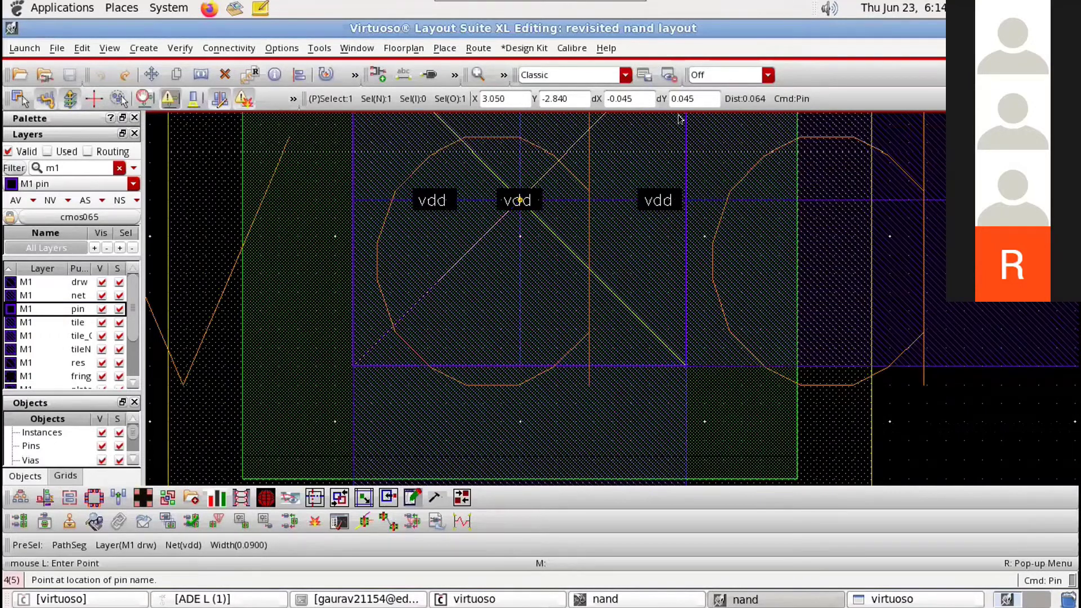
{"action": "left_click", "coordinate": [677, 246]}
{"action": "scroll", "coordinate": [679, 225], "scroll_direction": "down", "scroll_amount": 3}
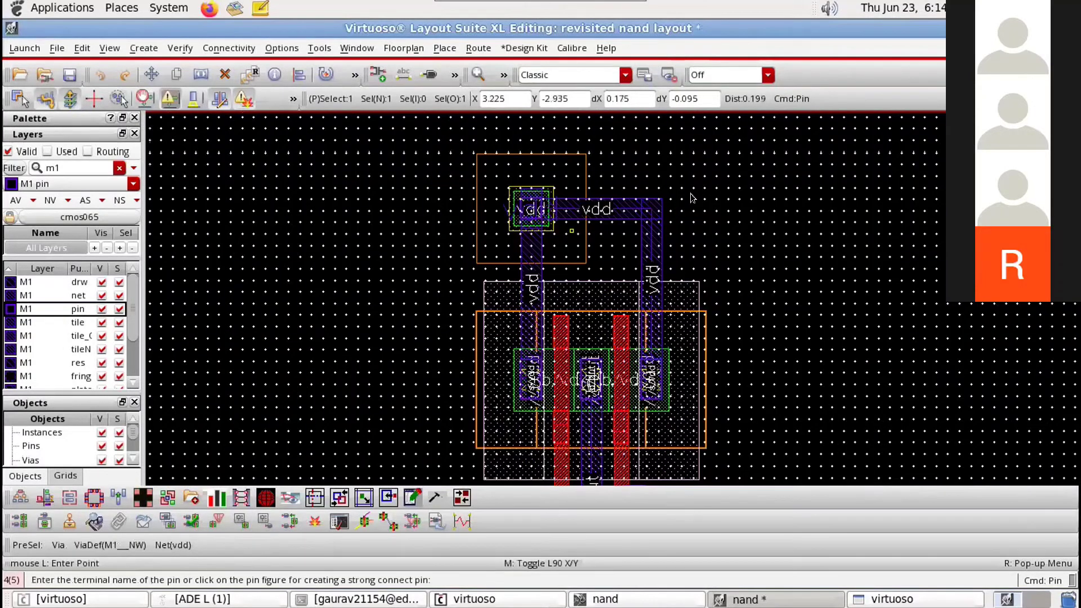
Step: Flatten the M1-to-NW via on the vdd net by one level, with Vias included
{"action": "right_click", "coordinate": [692, 198]}
{"action": "mouse_move", "coordinate": [692, 196]}
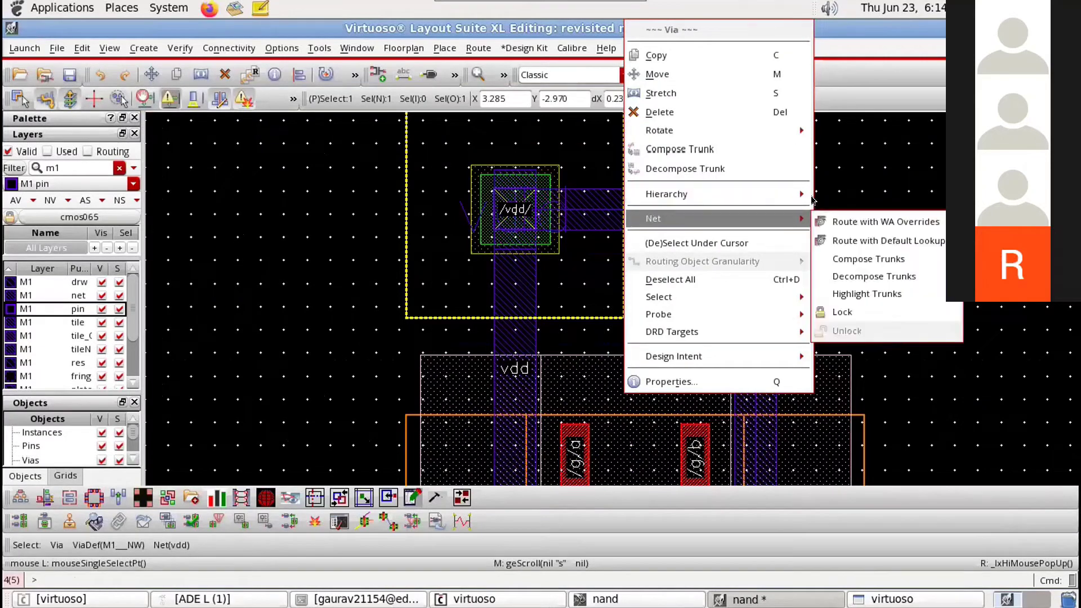
{"action": "mouse_move", "coordinate": [803, 193]}
{"action": "left_click", "coordinate": [834, 213]}
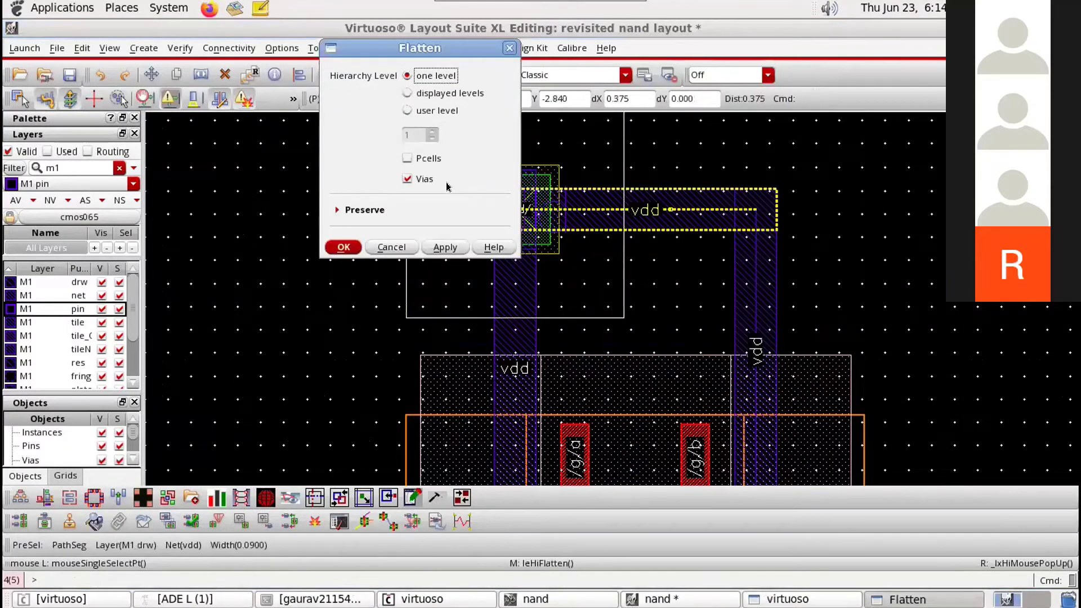
{"action": "left_click", "coordinate": [343, 248]}
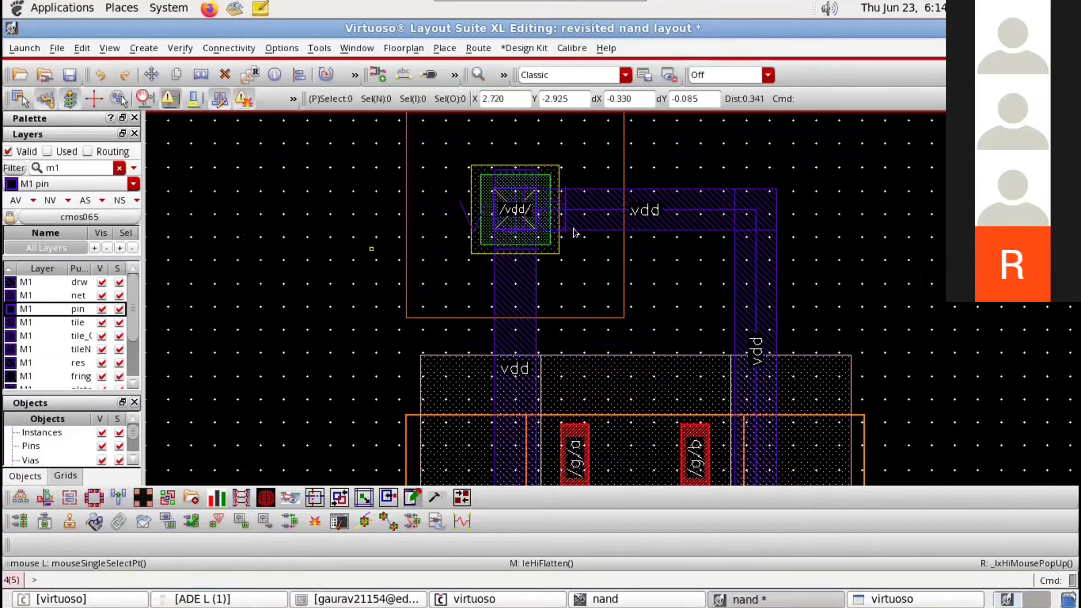
Step: Stretch the flattened via's NW rectangle sideways and down toward the upper transistors' n-well, to 0.995 wide and 0.675 high
{"action": "left_click", "coordinate": [624, 259]}
{"action": "left_click_drag", "start_coordinate": [624, 259], "coordinate": [865, 265]}
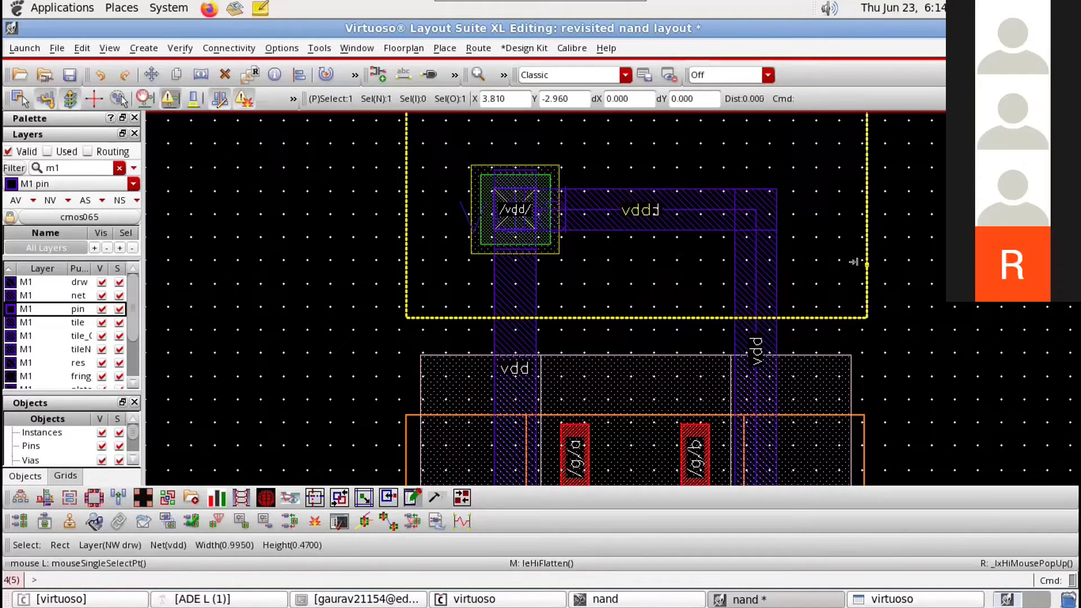
{"action": "left_click", "coordinate": [640, 317]}
{"action": "left_click_drag", "start_coordinate": [640, 317], "coordinate": [652, 416]}
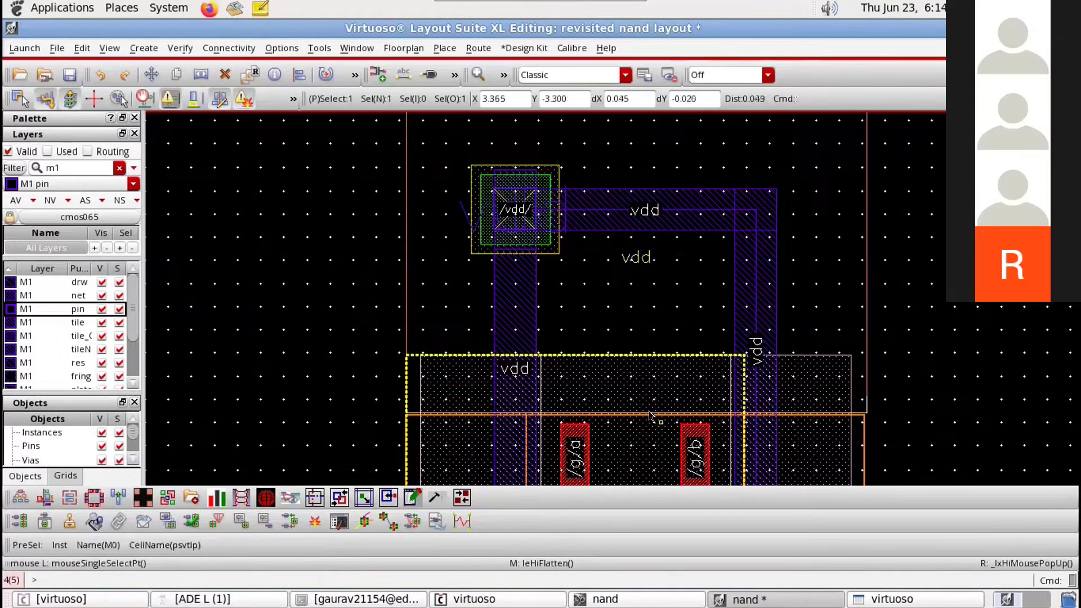
Step: Fine-adjust the vdd NW rectangle to 0.990 wide and 0.680 high so its edges meet the transistors' n-well
{"action": "scroll", "coordinate": [659, 421], "scroll_direction": "up", "scroll_amount": 4}
{"action": "scroll", "coordinate": [585, 272], "scroll_direction": "down", "scroll_amount": 1}
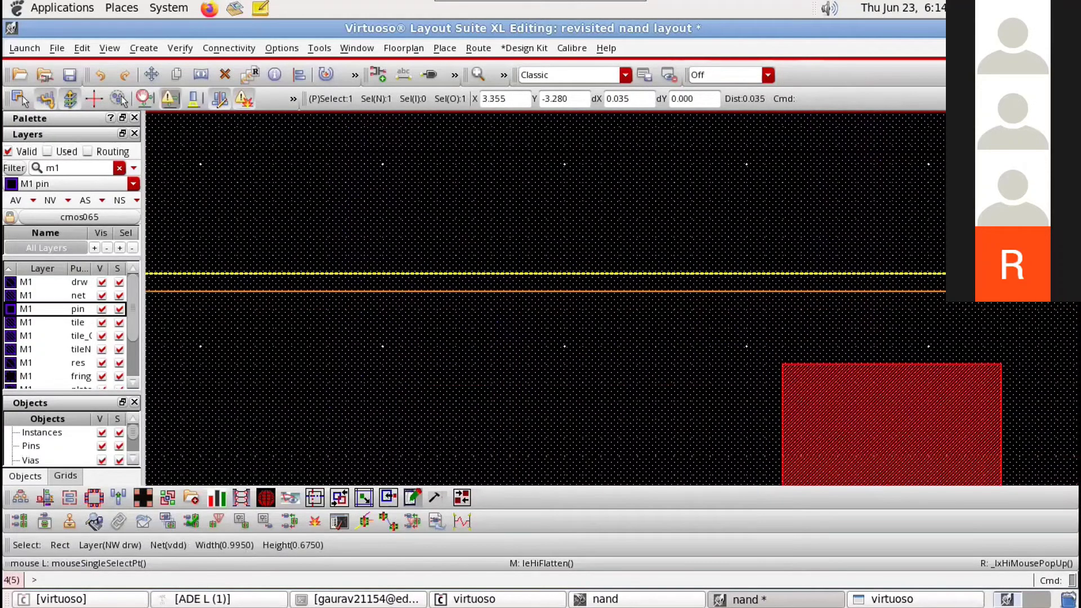
{"action": "scroll", "coordinate": [591, 276], "scroll_direction": "down", "scroll_amount": 1}
{"action": "scroll", "coordinate": [592, 283], "scroll_direction": "down", "scroll_amount": 1}
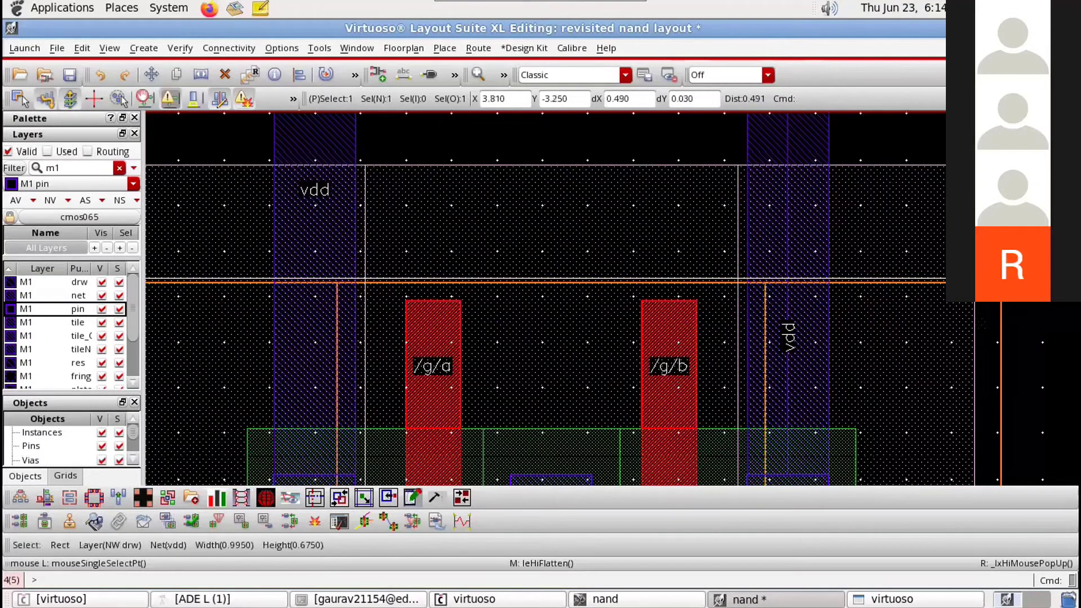
{"action": "scroll", "coordinate": [980, 279], "scroll_direction": "up", "scroll_amount": 1}
{"action": "scroll", "coordinate": [490, 201], "scroll_direction": "up", "scroll_amount": 1}
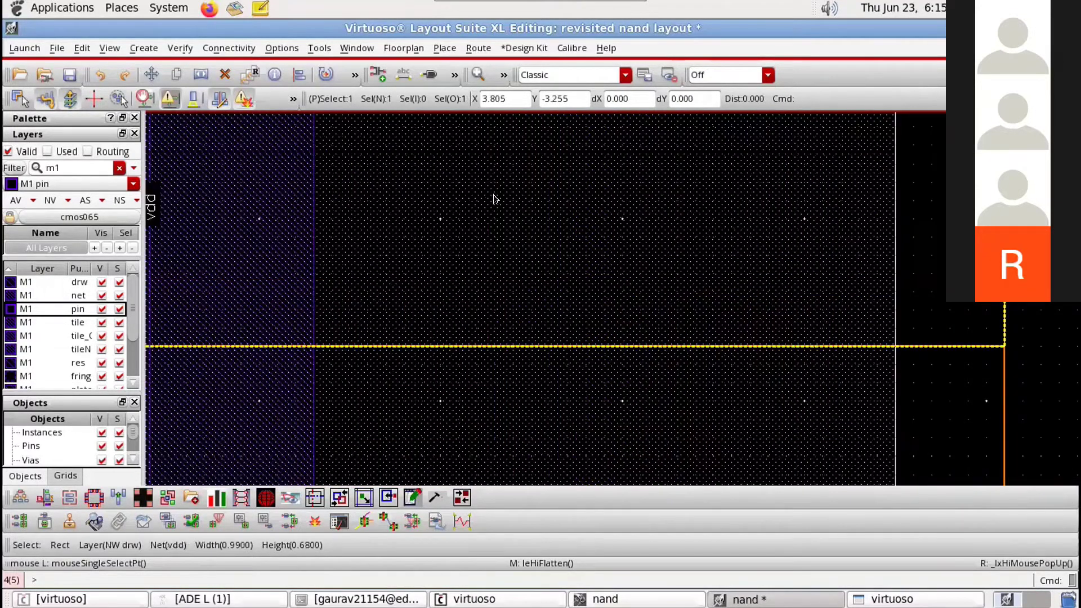
{"action": "scroll", "coordinate": [655, 272], "scroll_direction": "down", "scroll_amount": 1}
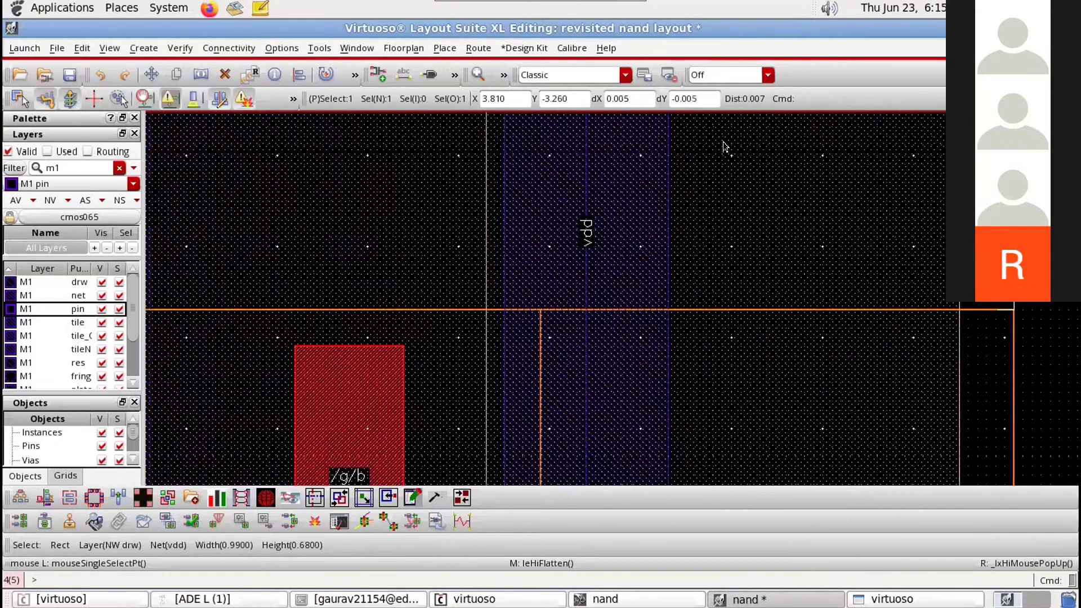
{"action": "scroll", "coordinate": [725, 147], "scroll_direction": "down", "scroll_amount": 2}
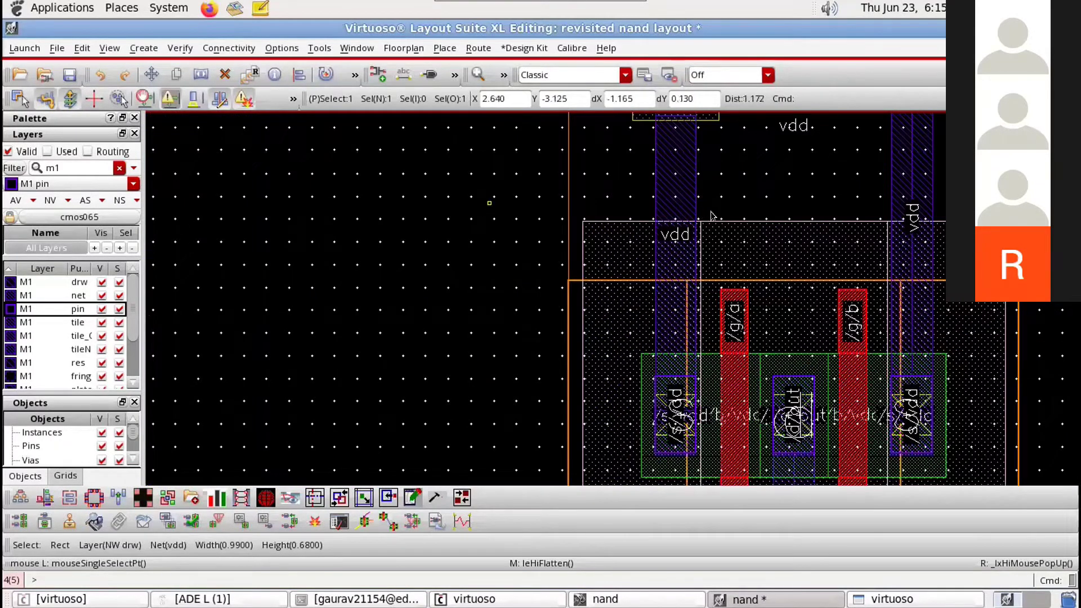
Step: Stretch the right edge of the vdd contact's NP rectangle along the M1 strip to a width of 0.570
{"action": "scroll", "coordinate": [698, 224], "scroll_direction": "down", "scroll_amount": 1}
{"action": "scroll", "coordinate": [711, 211], "scroll_direction": "up", "scroll_amount": 1}
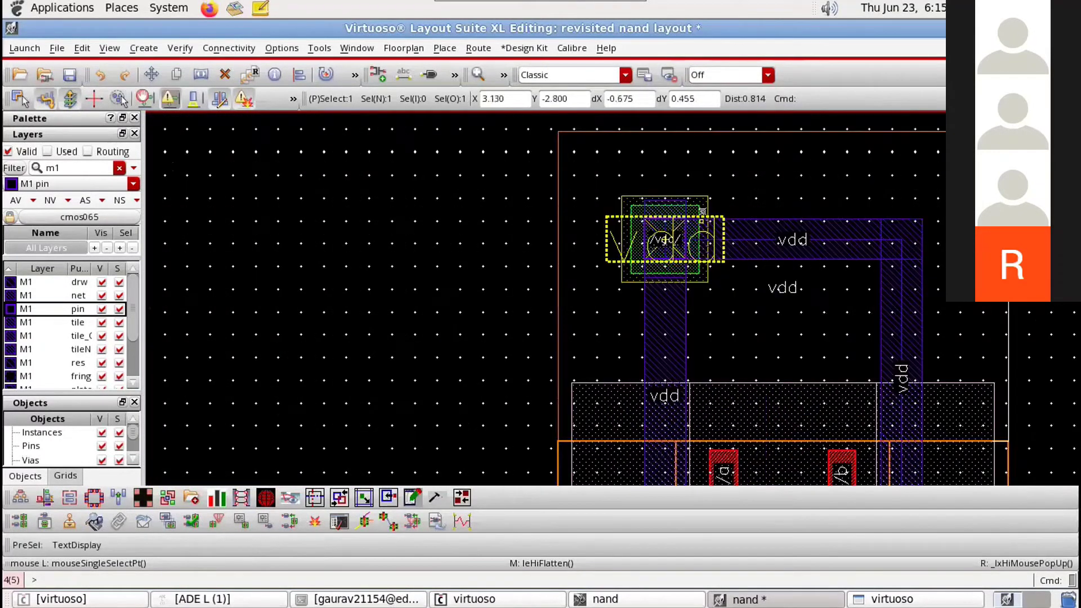
{"action": "scroll", "coordinate": [704, 217], "scroll_direction": "up", "scroll_amount": 1}
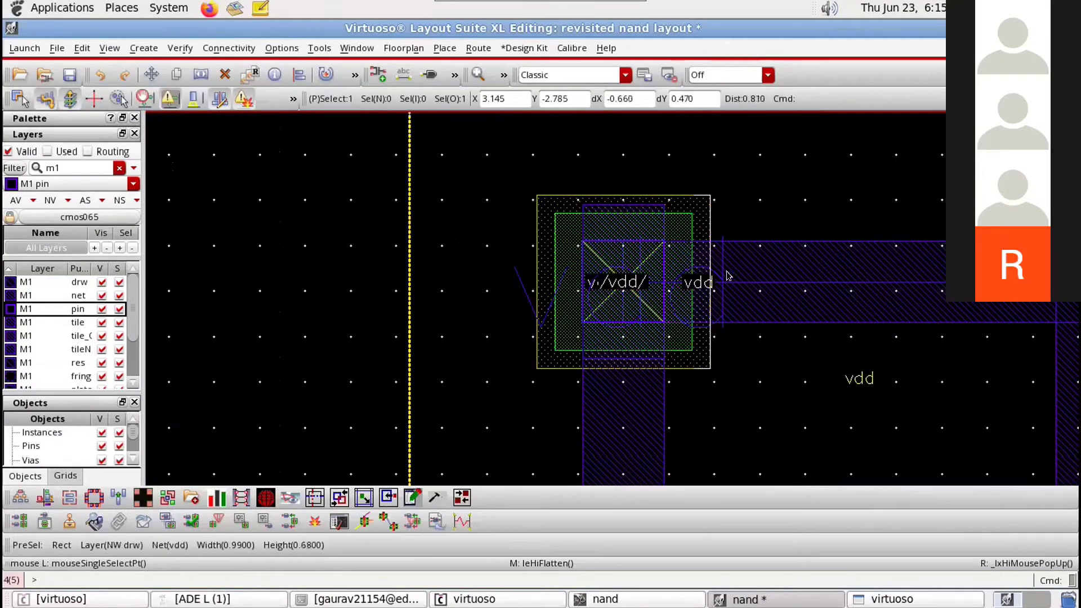
{"action": "left_click_drag", "start_coordinate": [710, 232], "coordinate": [1056, 231]}
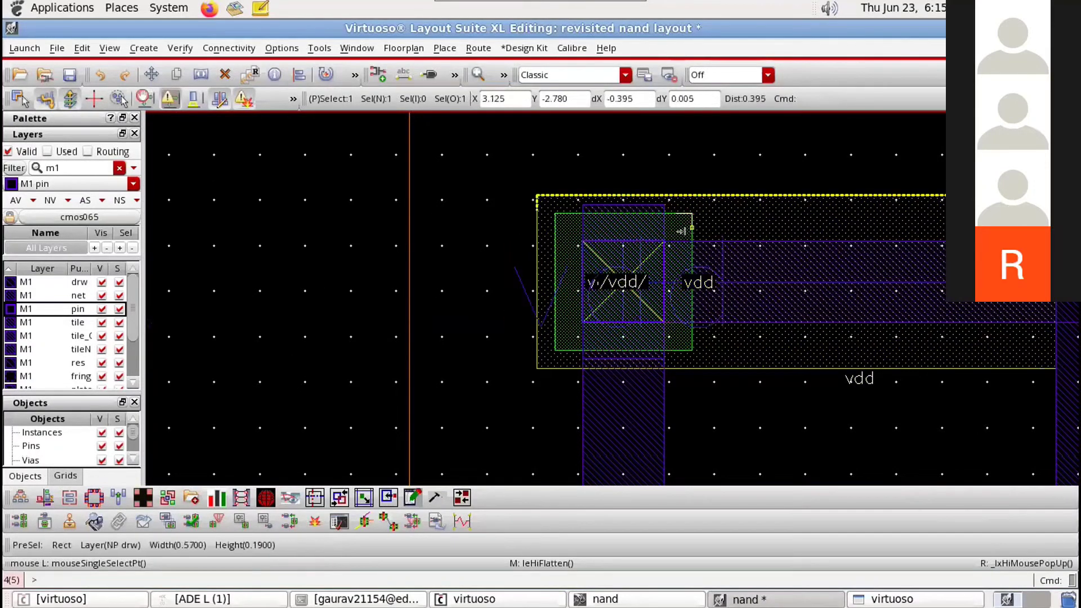
Step: Stretch the right edge of the vdd contact's OD rectangle along the M1 strip, keeping it inside the NP rectangle
{"action": "left_click", "coordinate": [690, 324]}
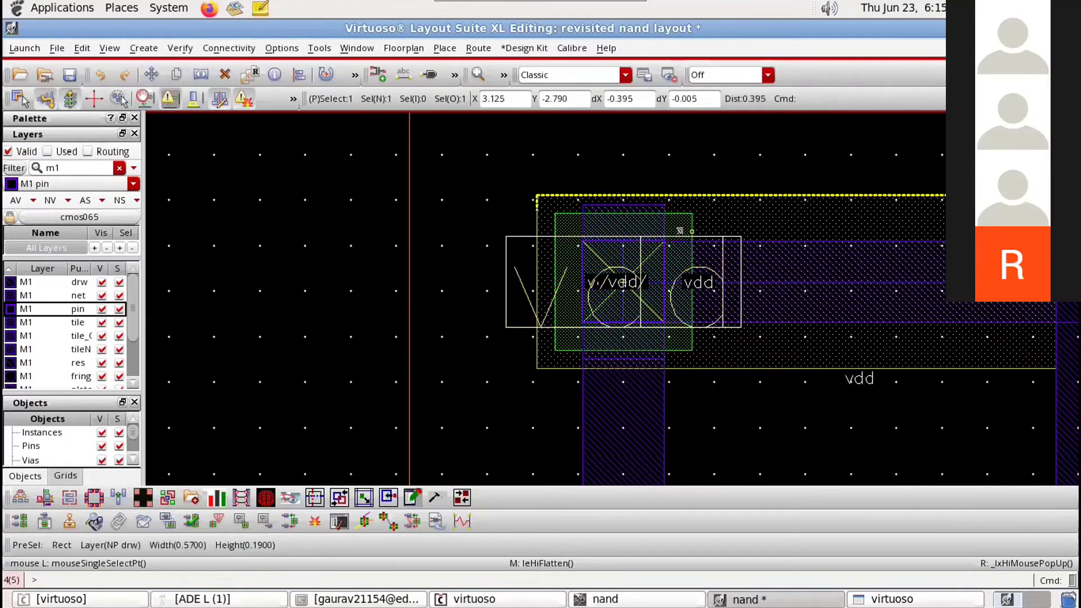
{"action": "left_click", "coordinate": [690, 337]}
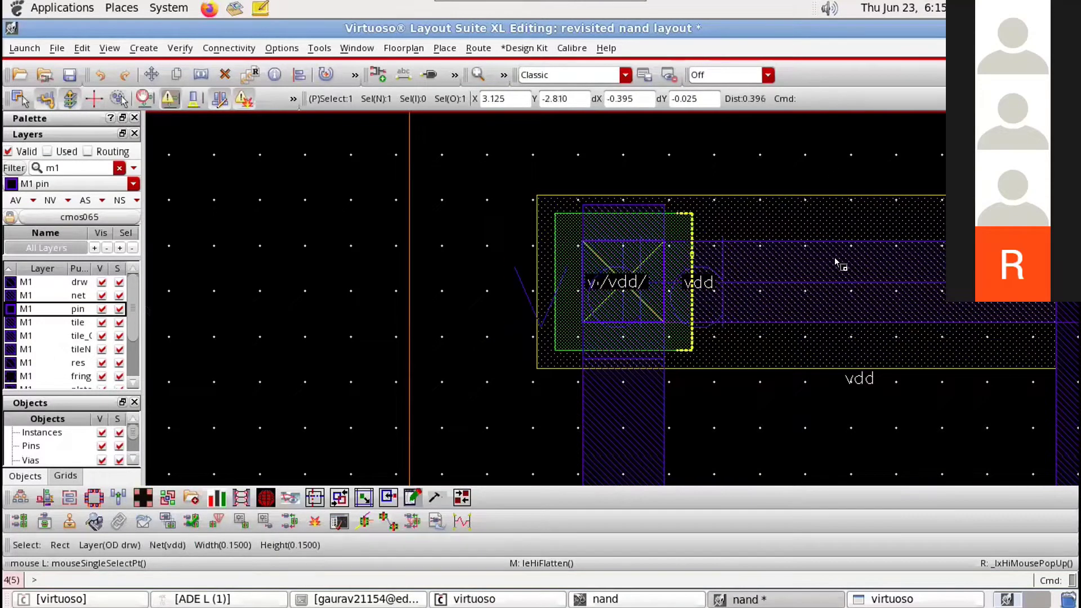
{"action": "key", "text": "s"}
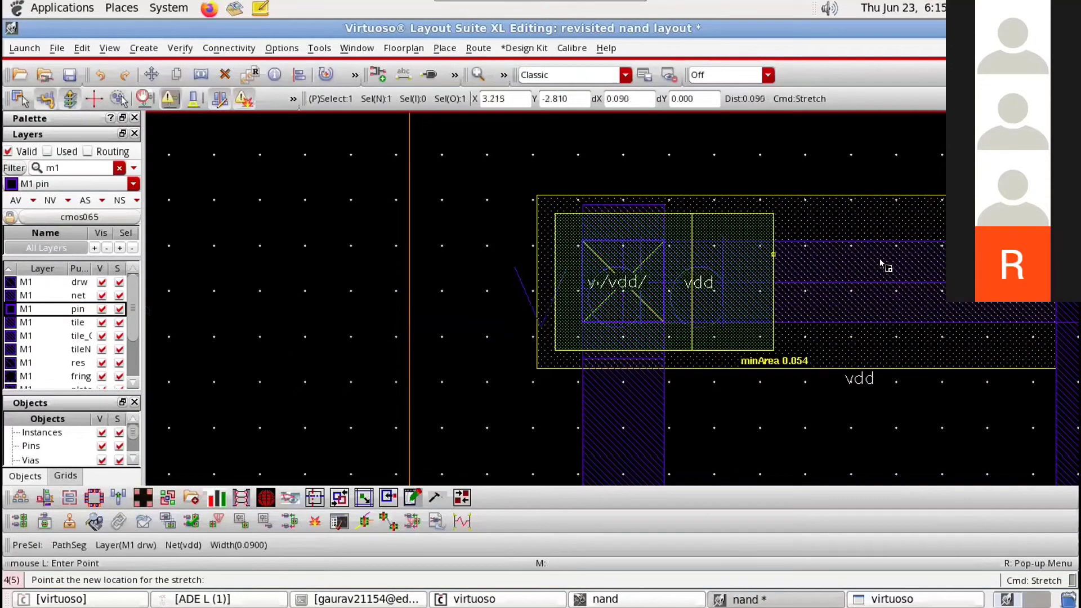
{"action": "left_click", "coordinate": [887, 285]}
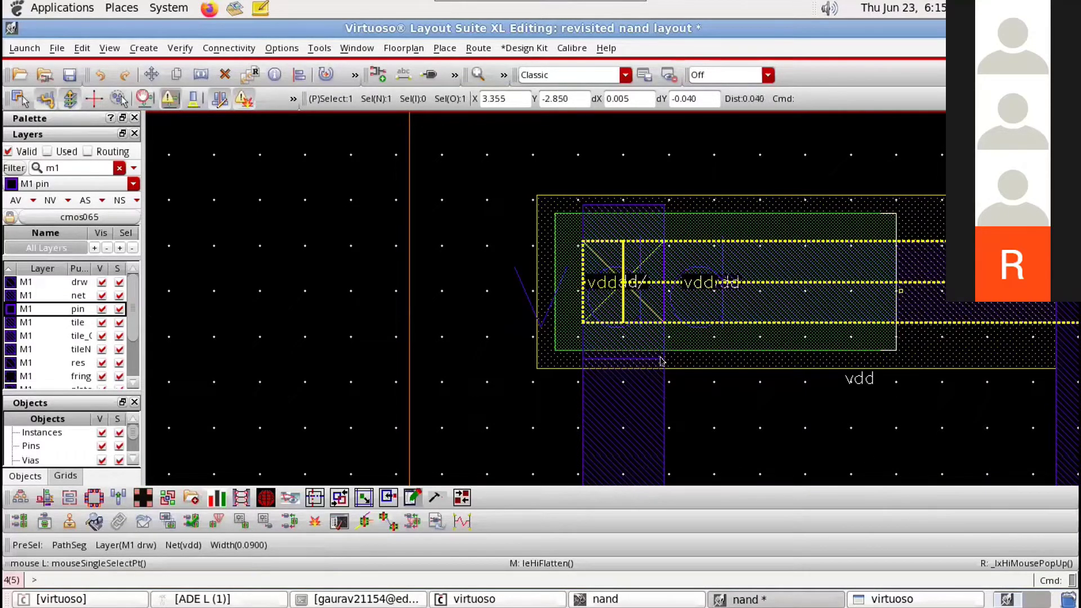
Step: Flatten the gnd substrate-contact via below the lower transistors by one level, with vias included and labels preserved
{"action": "scroll", "coordinate": [703, 375], "scroll_direction": "down", "scroll_amount": 1}
{"action": "scroll", "coordinate": [704, 376], "scroll_direction": "down", "scroll_amount": 1}
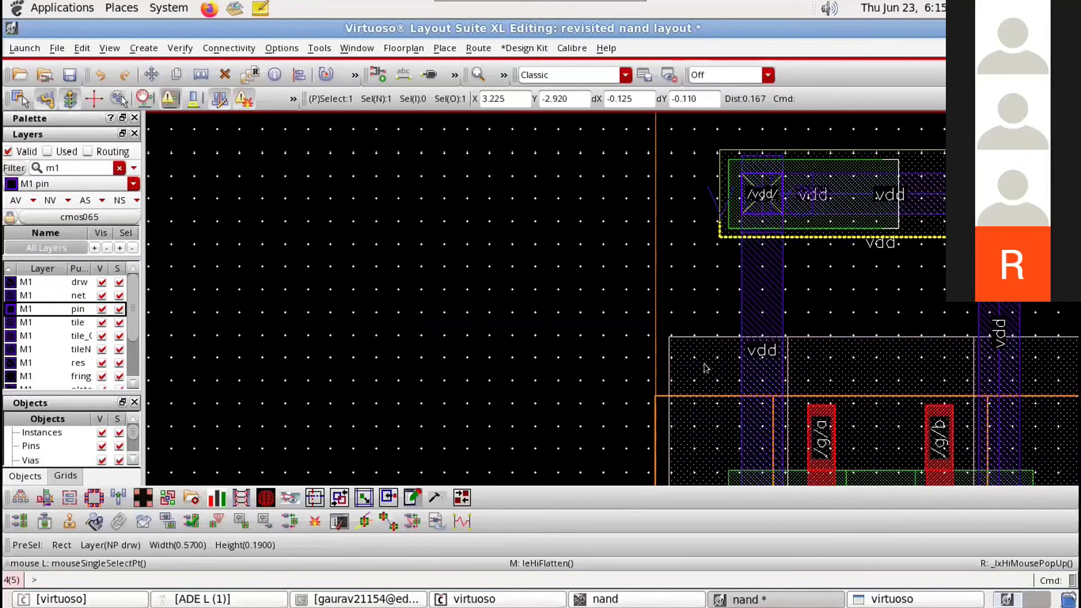
{"action": "scroll", "coordinate": [705, 365], "scroll_direction": "down", "scroll_amount": 1}
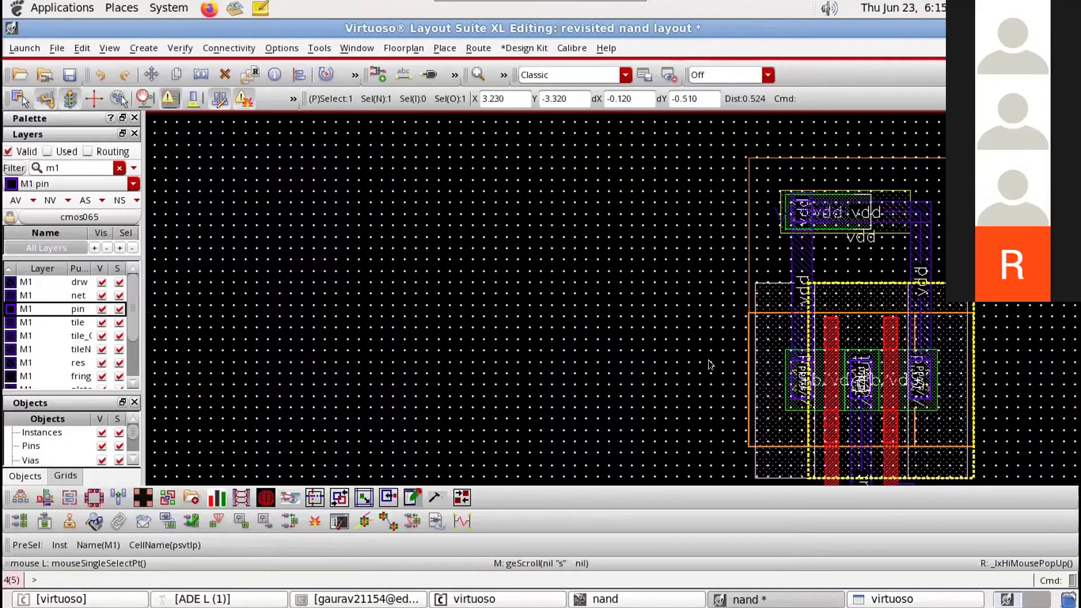
{"action": "scroll", "coordinate": [714, 290], "scroll_direction": "up", "scroll_amount": 1}
{"action": "scroll", "coordinate": [691, 285], "scroll_direction": "up", "scroll_amount": 1}
{"action": "left_click", "coordinate": [691, 287]}
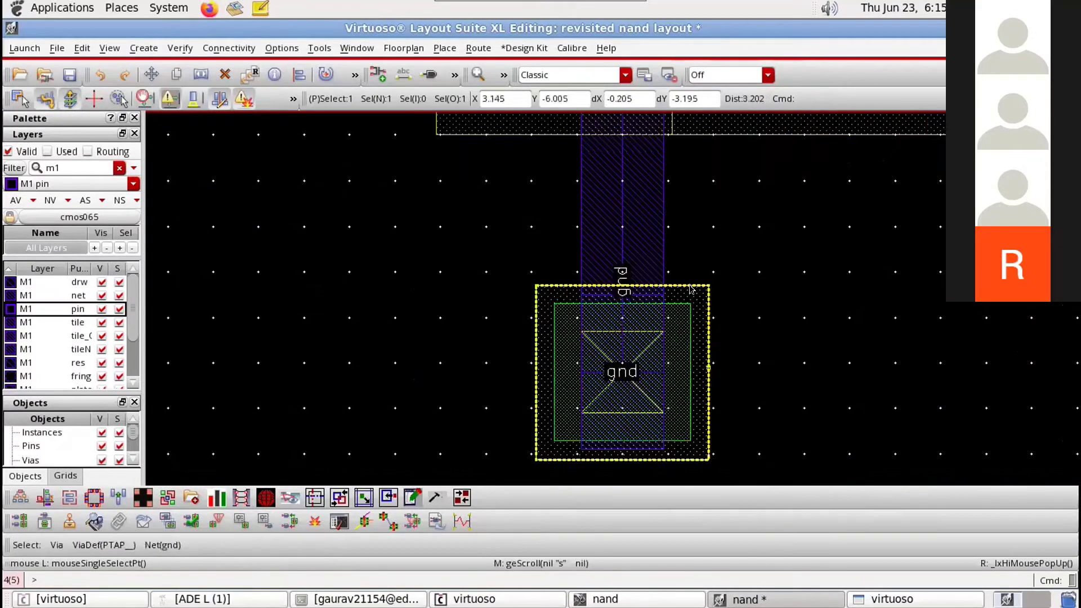
{"action": "right_click", "coordinate": [891, 197]}
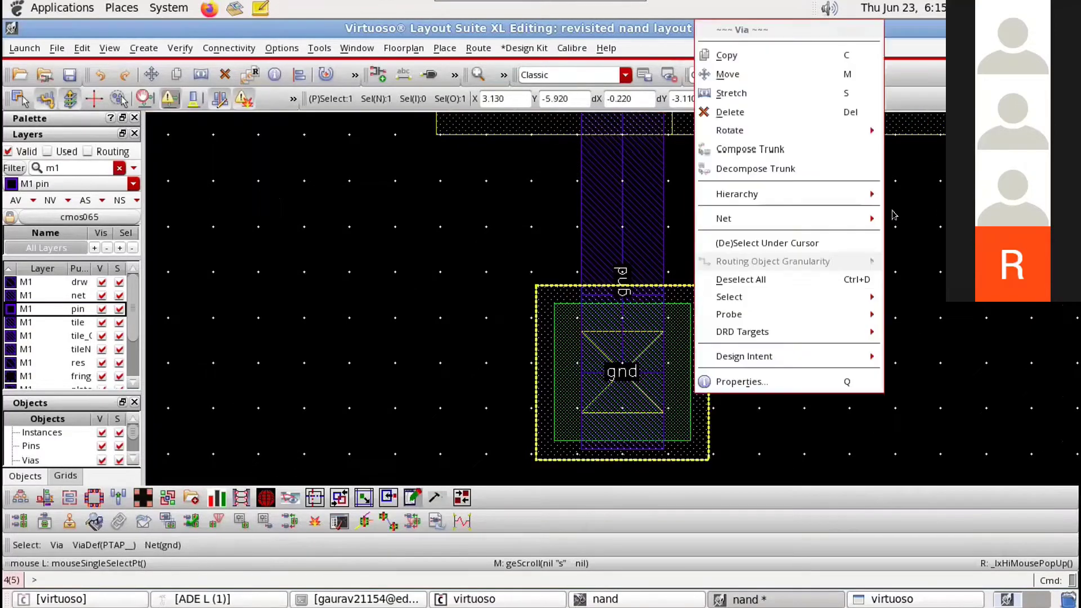
{"action": "left_click", "coordinate": [356, 284]}
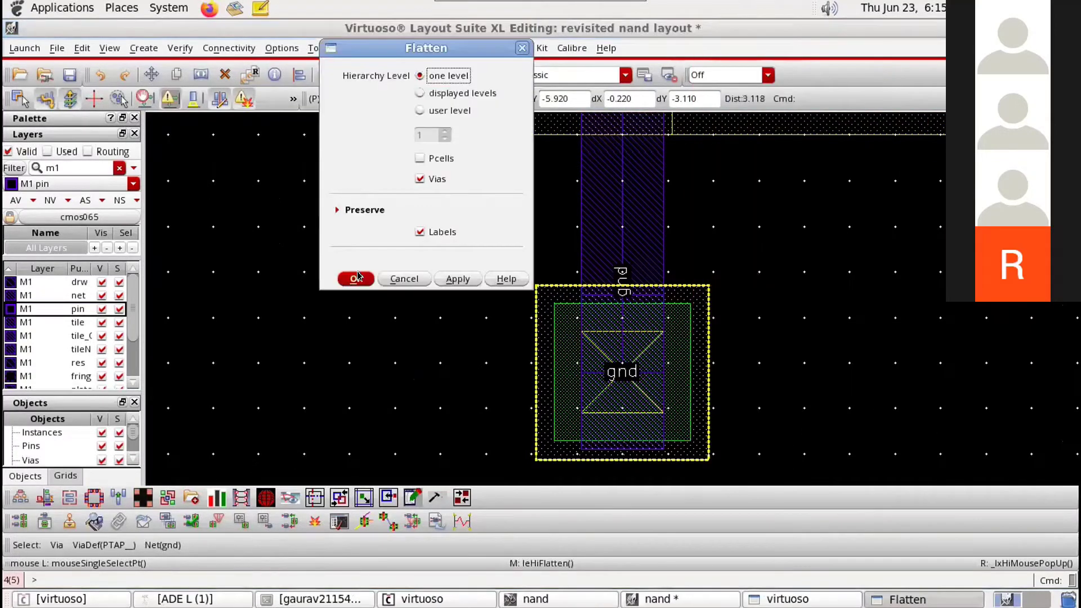
{"action": "left_click", "coordinate": [356, 280]}
Step: Stretch the right edges of the flattened gnd contact's rectangles, making PP 0.595 wide and OD 0.410 wide
{"action": "left_click_drag", "start_coordinate": [708, 365], "coordinate": [1077, 345]}
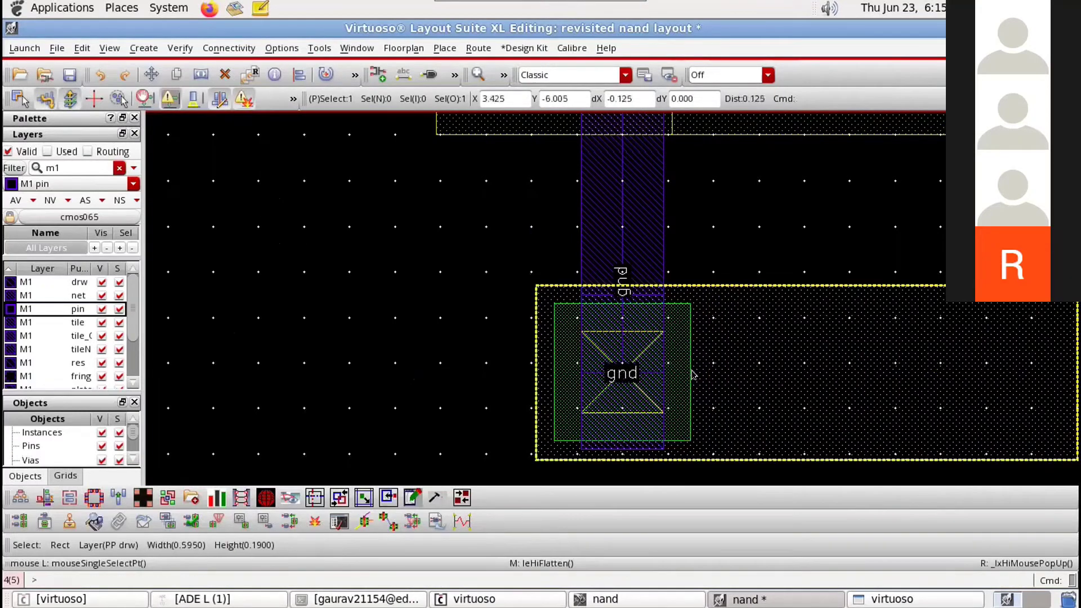
{"action": "left_click_drag", "start_coordinate": [690, 376], "coordinate": [926, 360]}
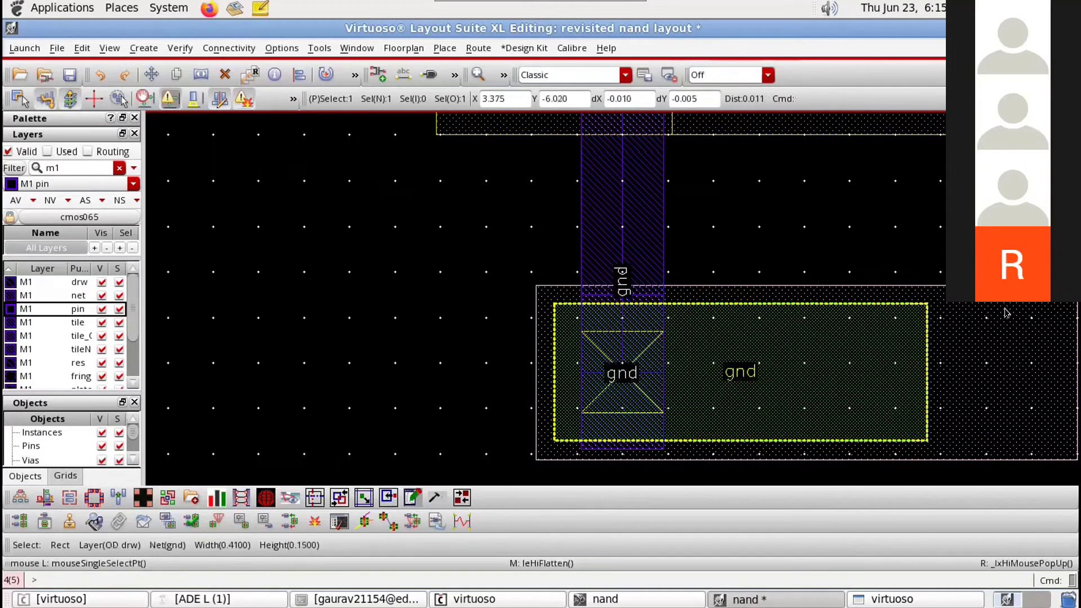
Step: Save the nand layout with the enlarged vdd and gnd contact layers
{"action": "scroll", "coordinate": [991, 304], "scroll_direction": "down", "scroll_amount": 2}
{"action": "key", "text": "Up"}
{"action": "key", "text": "Up"}
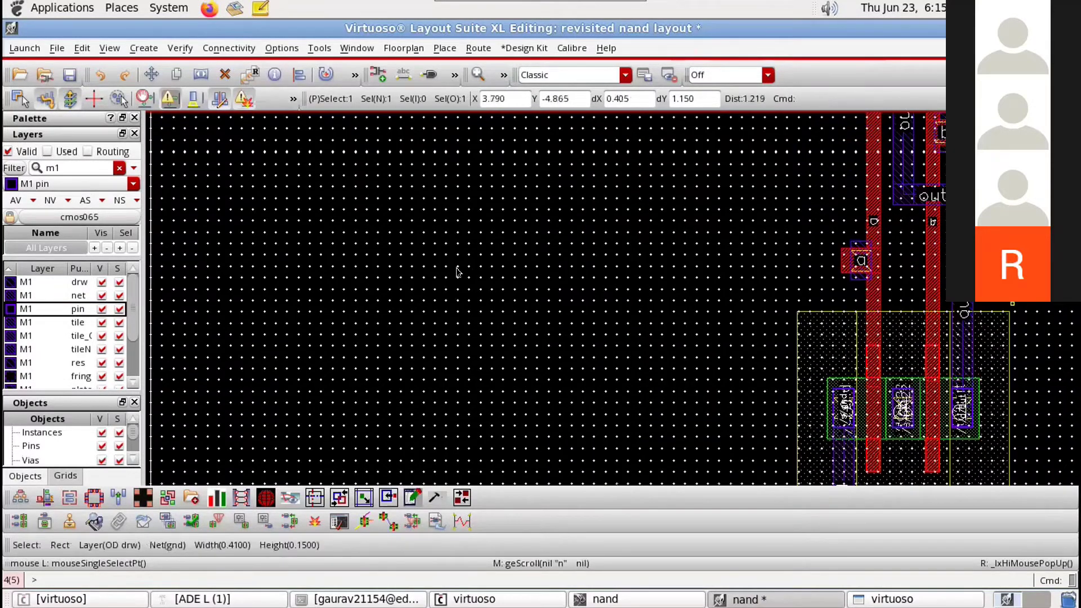
{"action": "key", "text": "Right"}
{"action": "key", "text": "Right"}
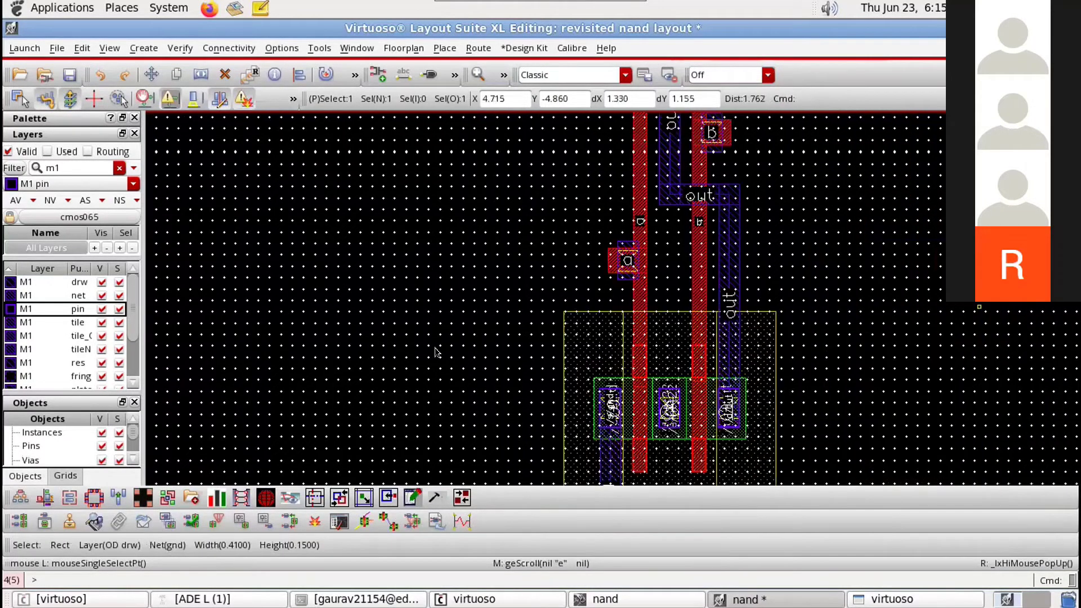
{"action": "key", "text": "Up"}
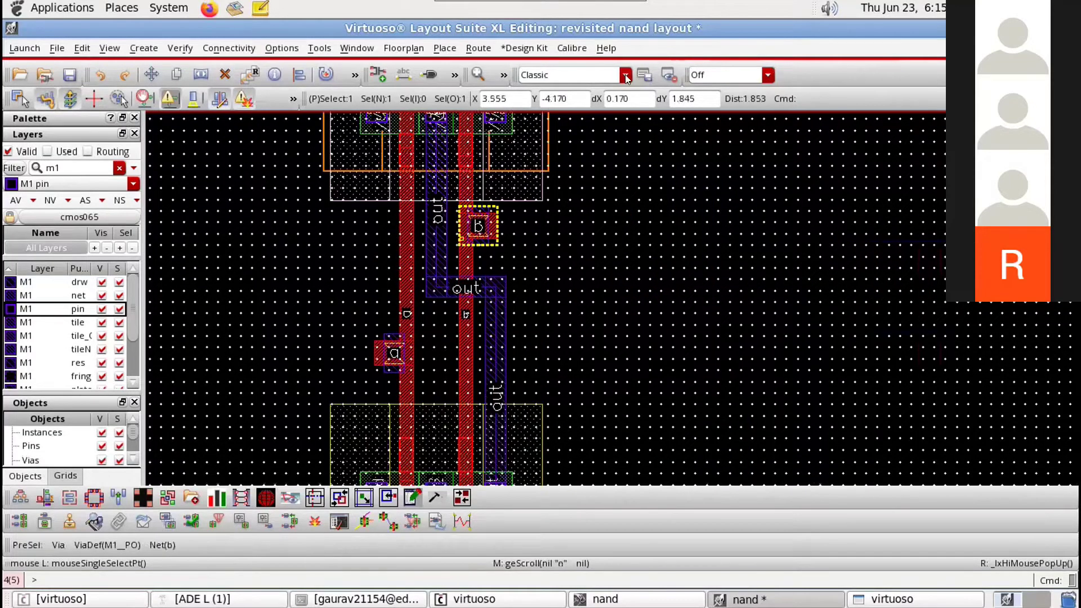
{"action": "scroll", "coordinate": [397, 343], "scroll_direction": "up", "scroll_amount": 1}
{"action": "scroll", "coordinate": [402, 343], "scroll_direction": "down", "scroll_amount": 3}
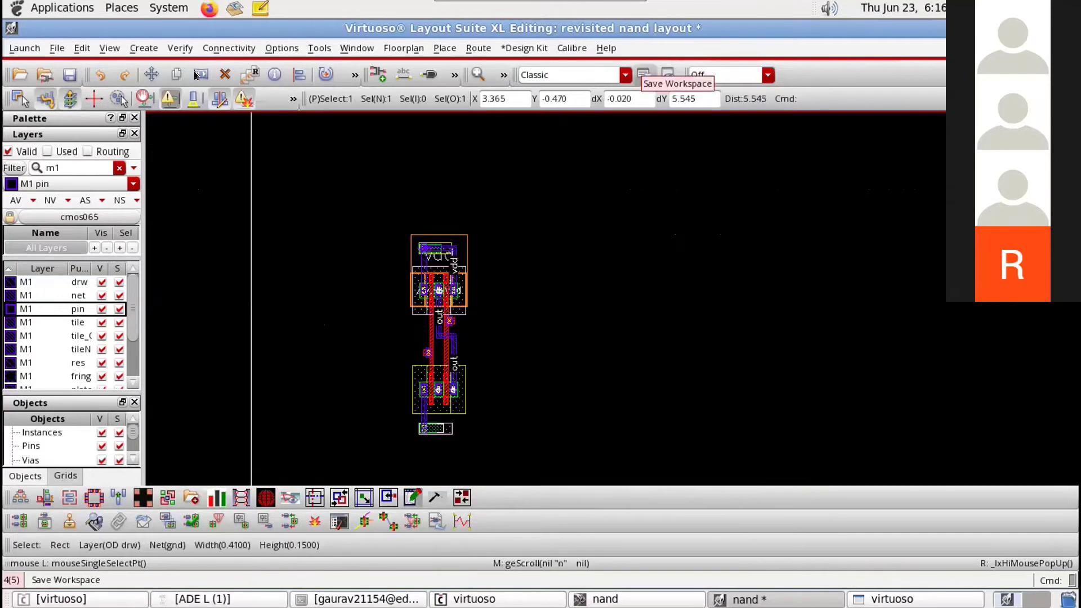
{"action": "left_click", "coordinate": [572, 48]}
{"action": "left_click", "coordinate": [71, 74]}
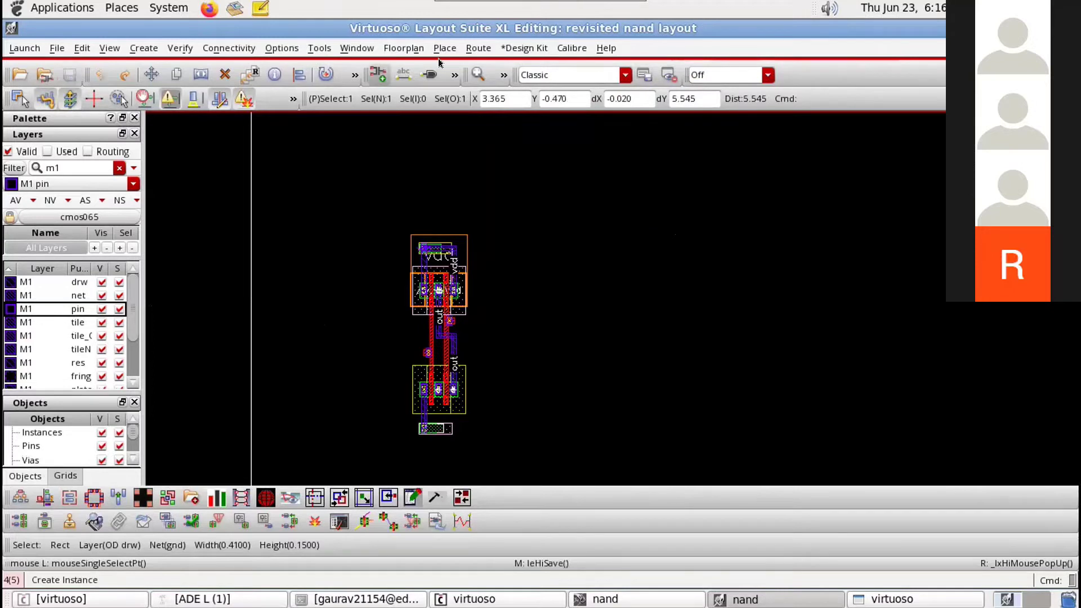
Step: Open the Calibre DK DRC setup, dismiss the customization settings without changes, and run DRC on the nand layout
{"action": "left_click", "coordinate": [572, 48]}
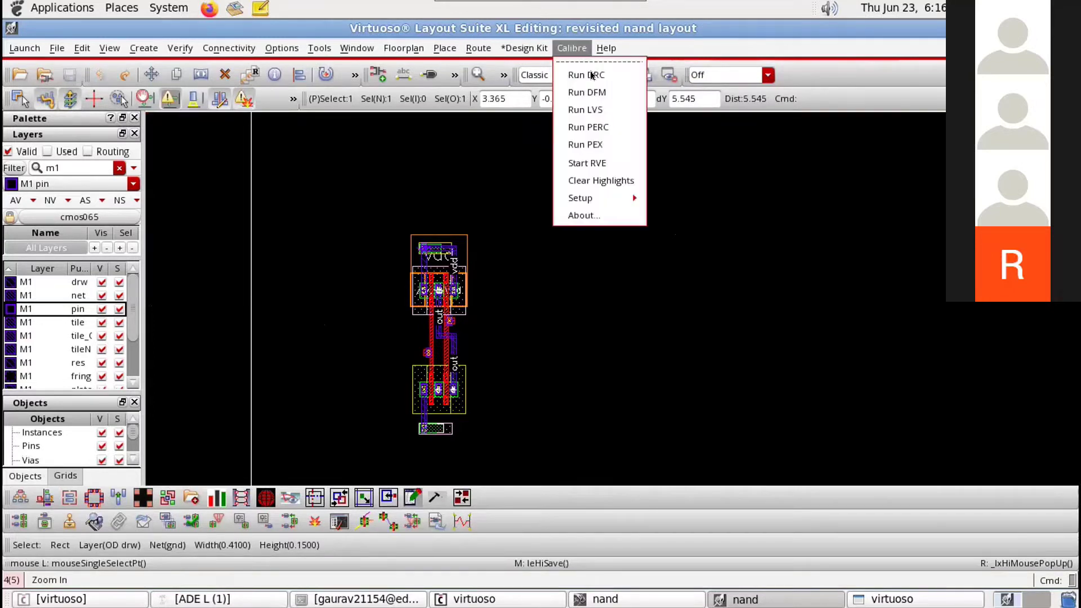
{"action": "left_click", "coordinate": [591, 74]}
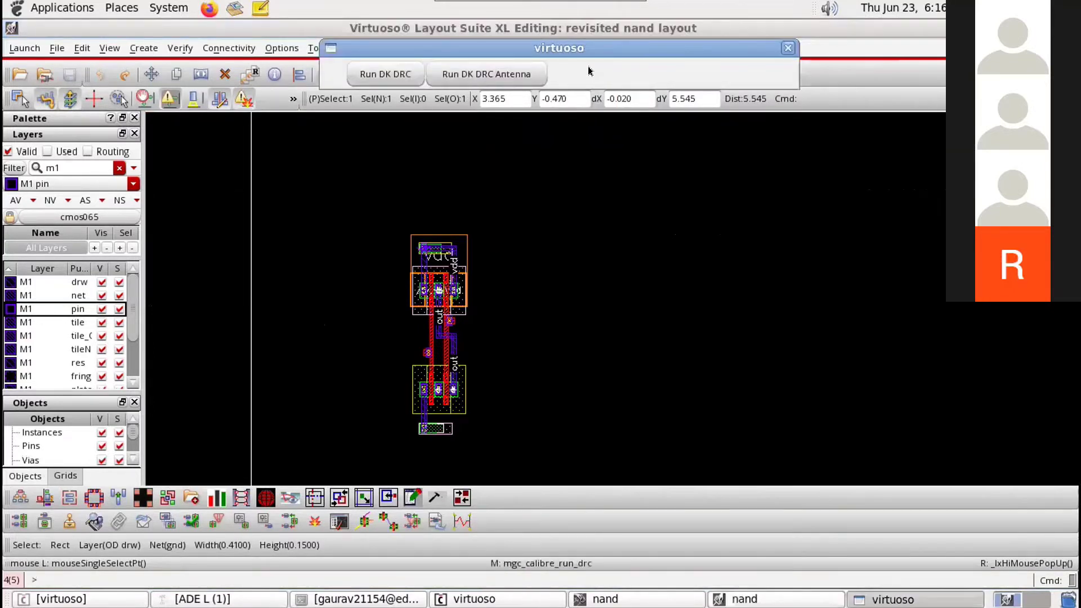
{"action": "left_click", "coordinate": [387, 76]}
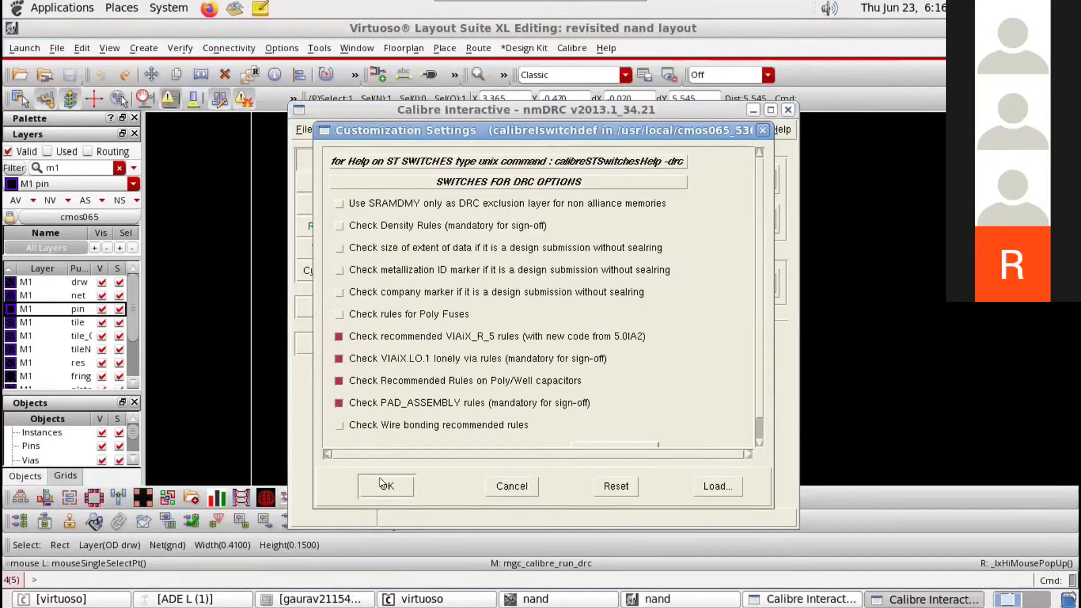
{"action": "left_click", "coordinate": [510, 487]}
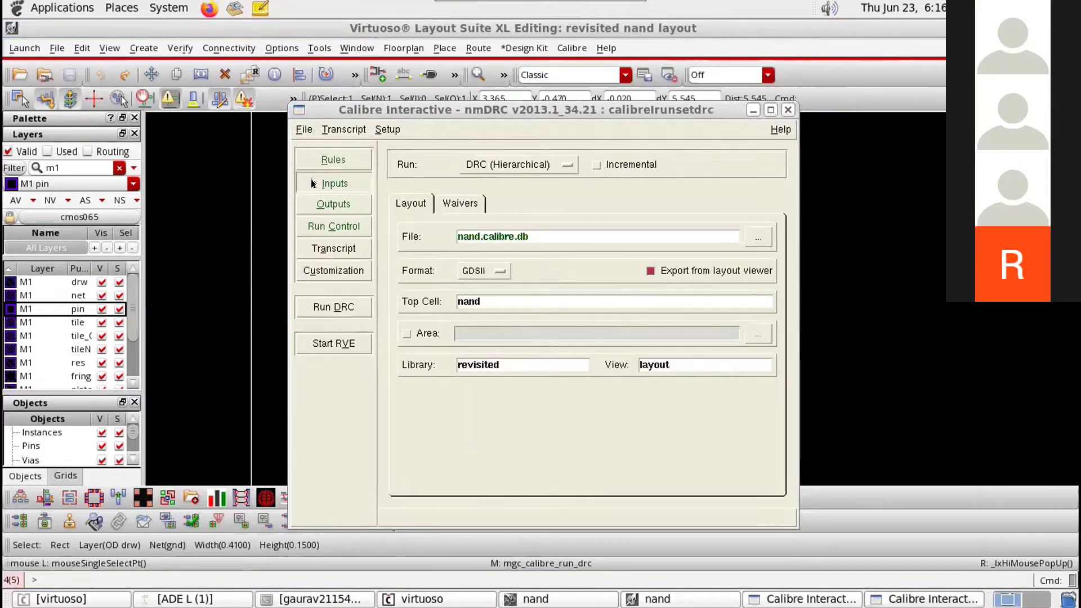
{"action": "left_click", "coordinate": [338, 311]}
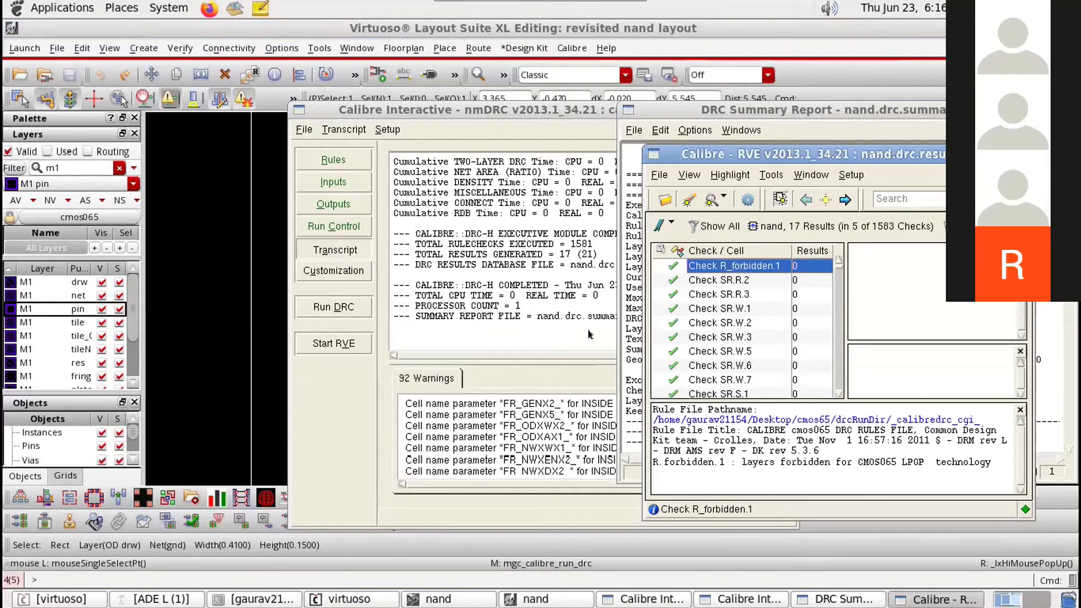
Step: Filter the DRC results to unresolved checks and highlight result 14 of check M1.A.1 in the layout
{"action": "left_click", "coordinate": [713, 226]}
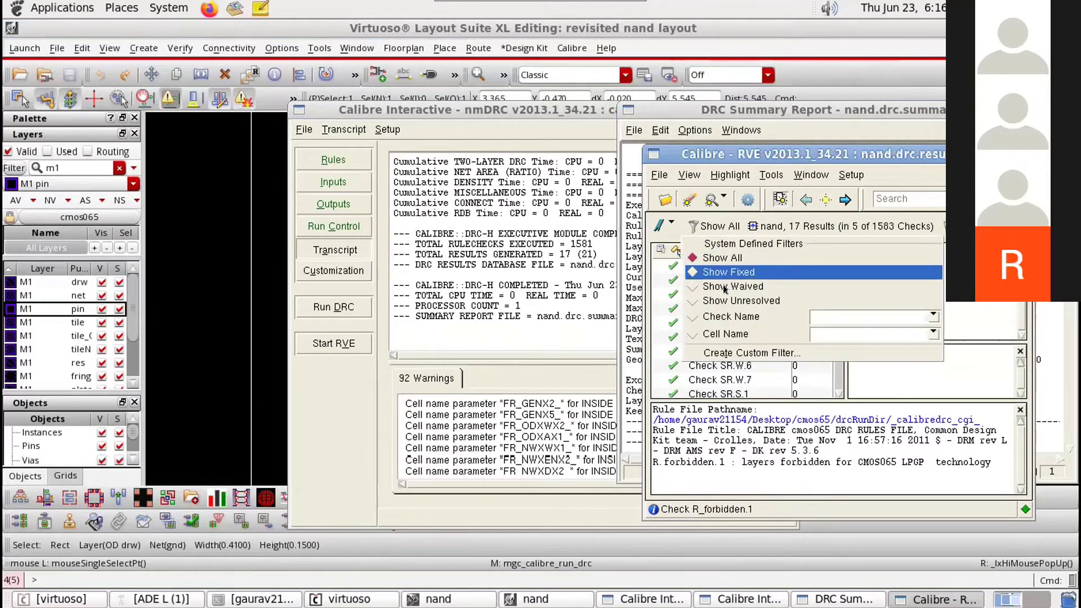
{"action": "left_click", "coordinate": [738, 300]}
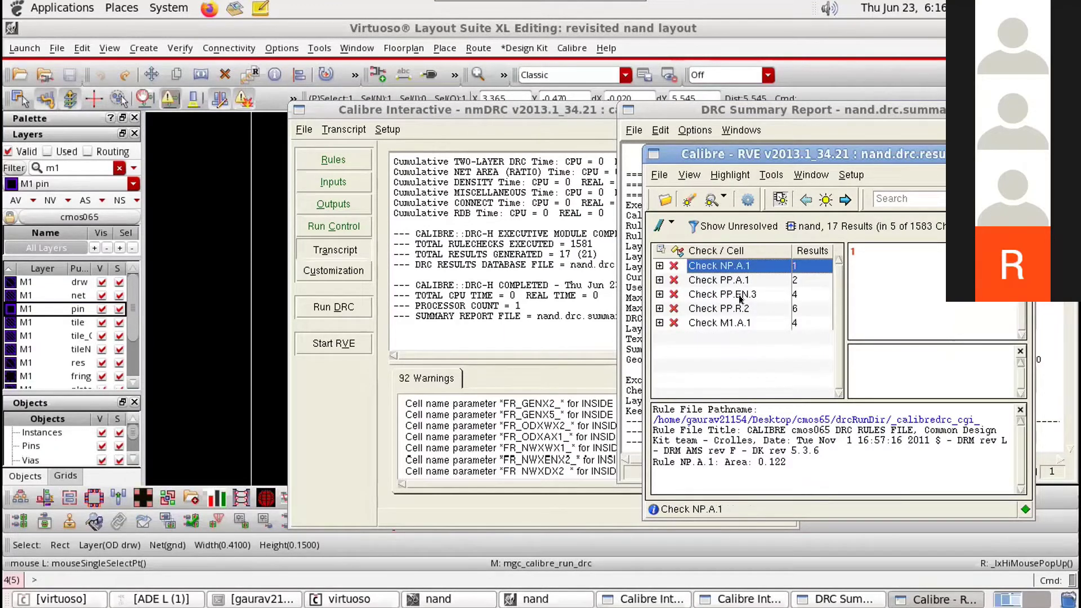
{"action": "left_click", "coordinate": [727, 325]}
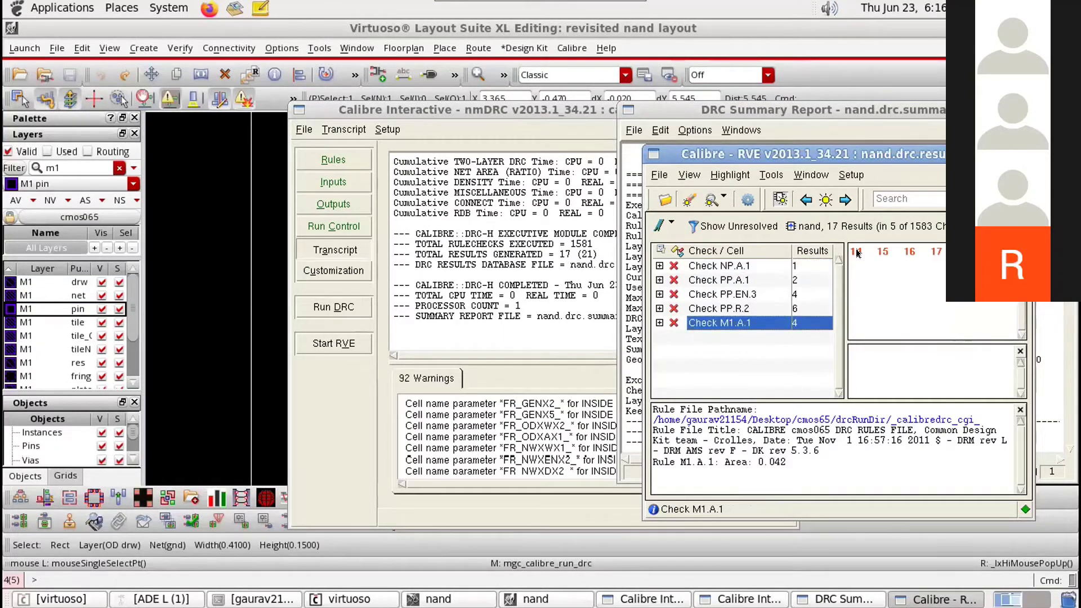
{"action": "left_click", "coordinate": [856, 252]}
{"action": "left_click", "coordinate": [825, 199]}
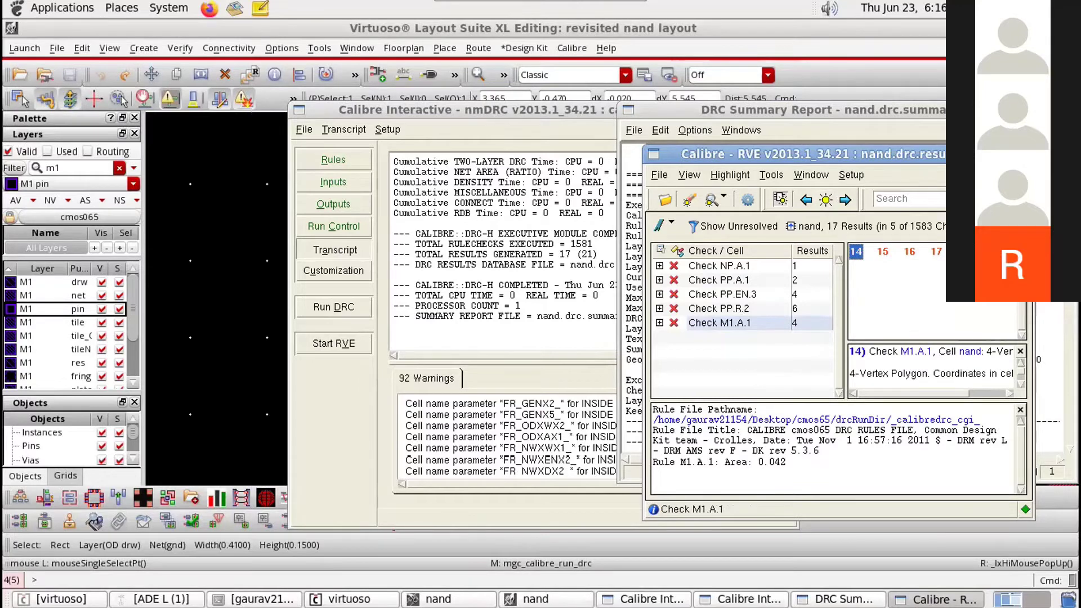
{"action": "left_click", "coordinate": [825, 199]}
Step: Minimize the DRC summary report and Calibre windows to uncover the layout around the highlighted M1.A.1 violation
{"action": "left_click", "coordinate": [1002, 110]}
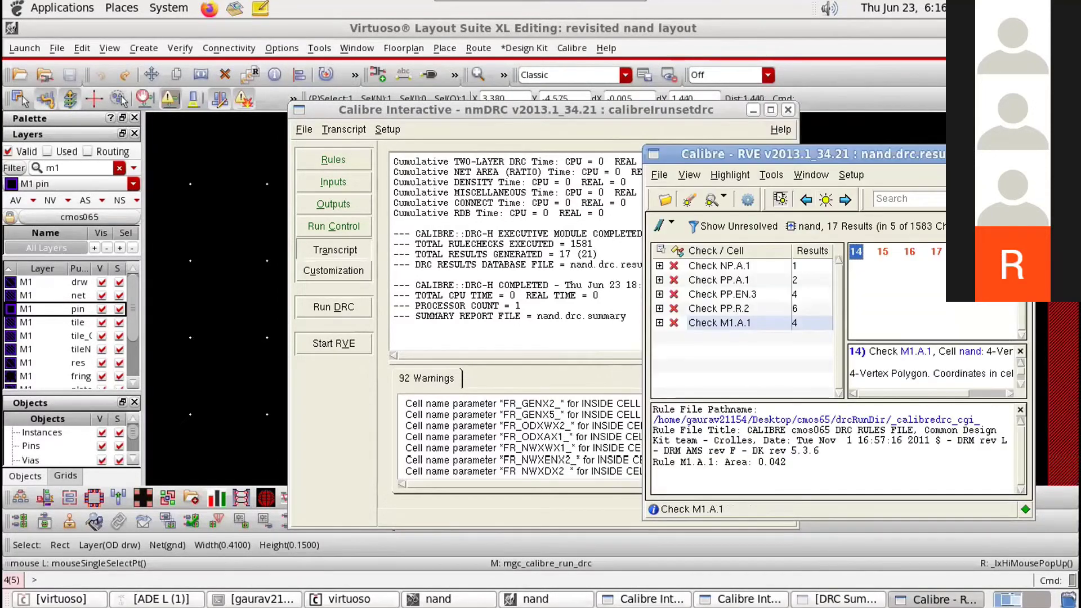
{"action": "left_click", "coordinate": [989, 154]}
{"action": "left_click", "coordinate": [755, 111]}
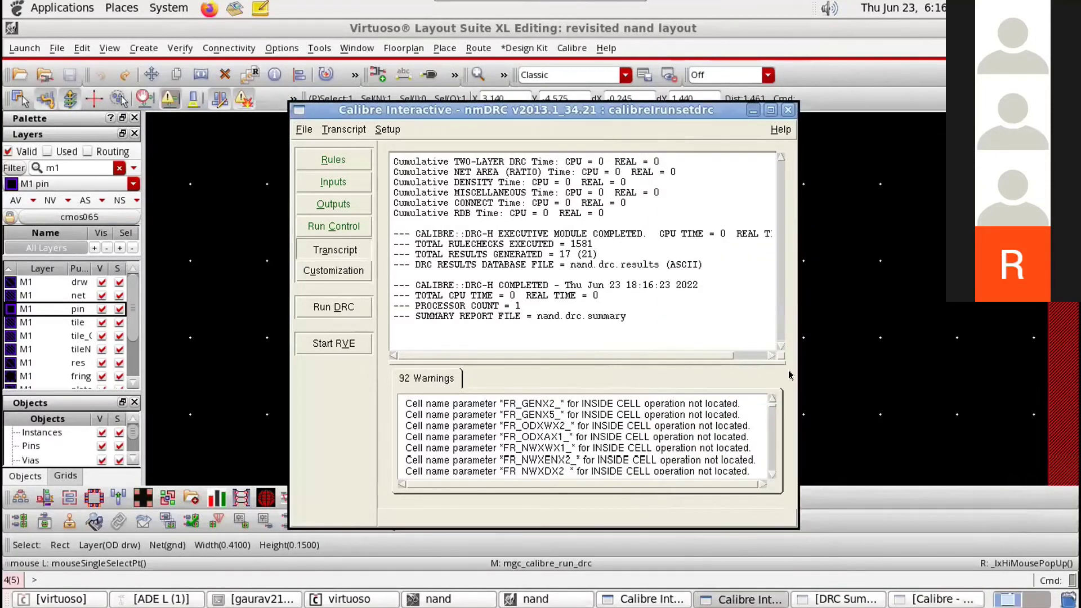
{"action": "left_click", "coordinate": [751, 110]}
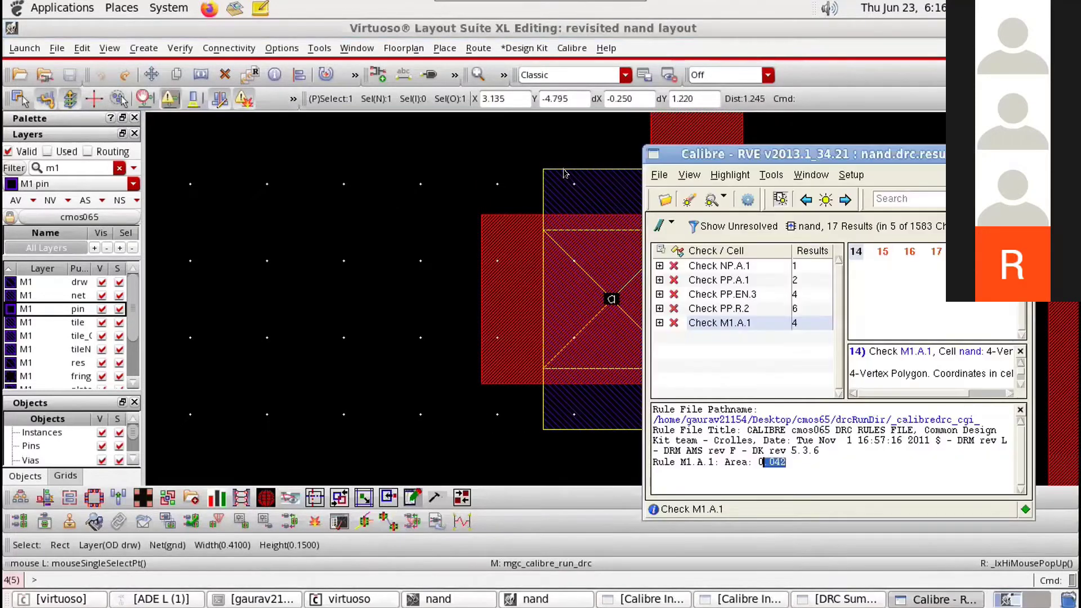
Step: Try to flatten the M1_PO via on the poly gate of input a by one level
{"action": "scroll", "coordinate": [359, 376], "scroll_direction": "down", "scroll_amount": 1, "text": "ctrl"}
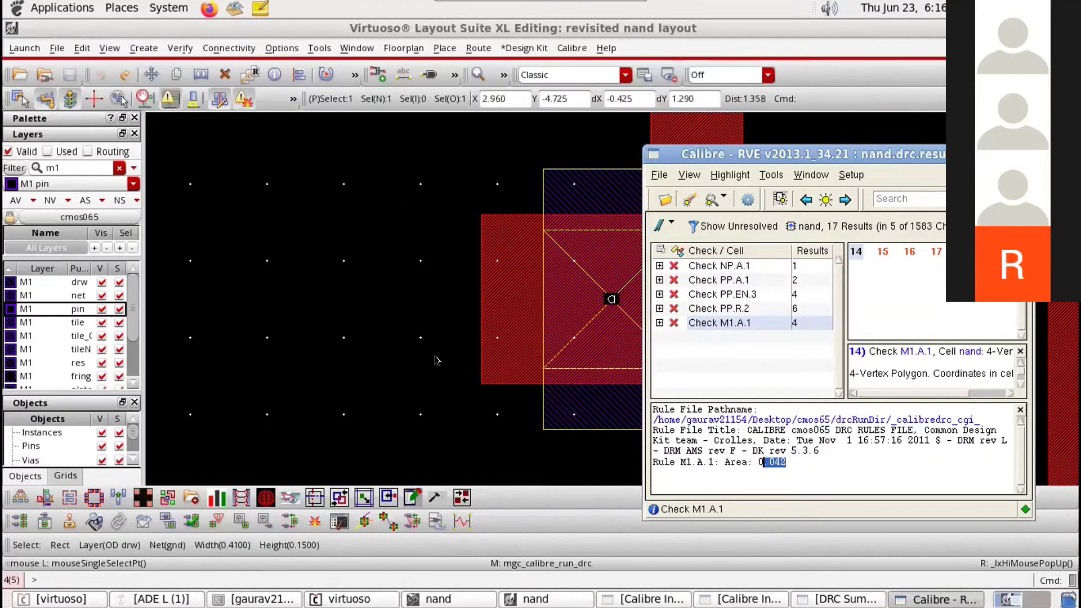
{"action": "left_click", "coordinate": [486, 242]}
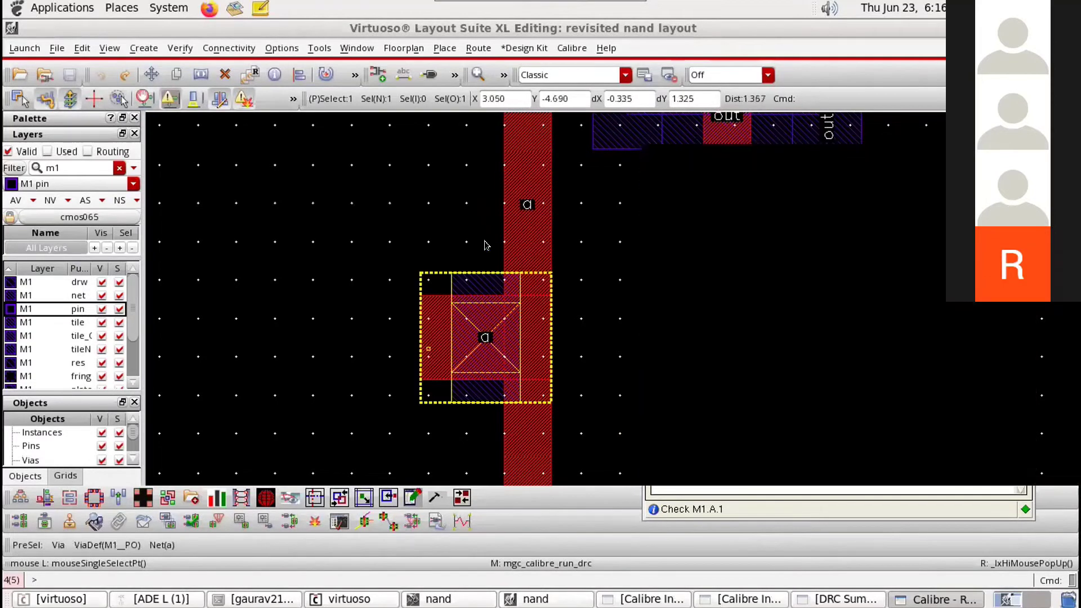
{"action": "right_click", "coordinate": [485, 190]}
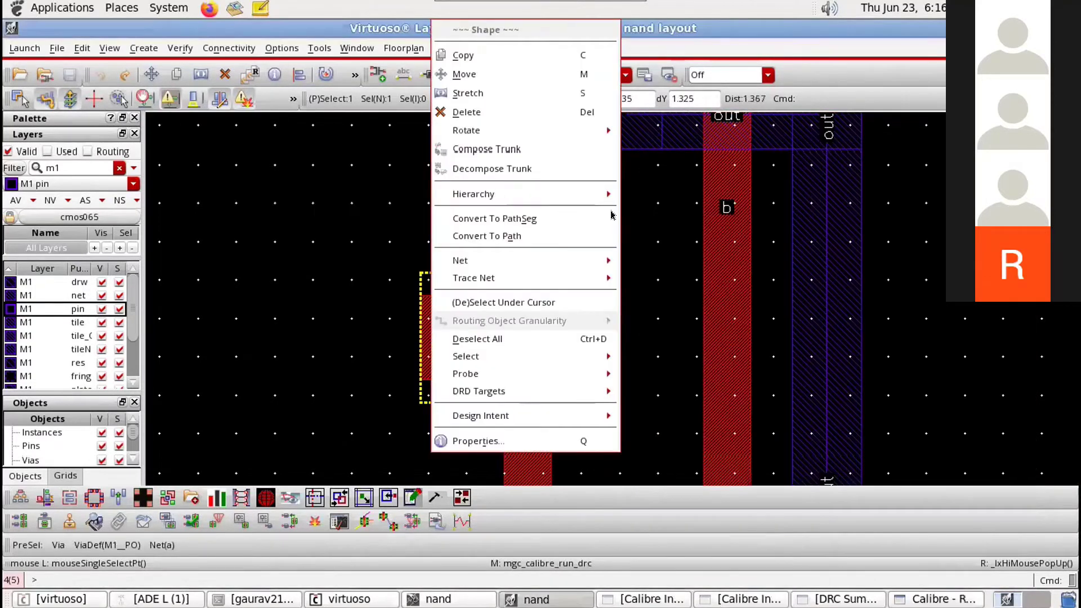
{"action": "mouse_move", "coordinate": [541, 194]}
{"action": "left_click", "coordinate": [645, 215]}
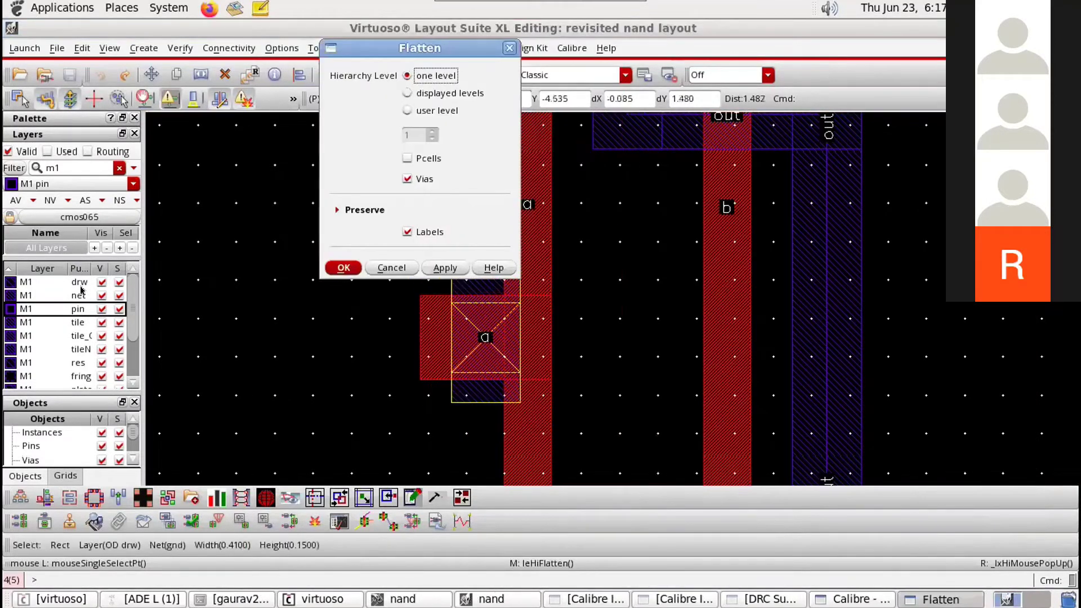
{"action": "key", "text": "Return"}
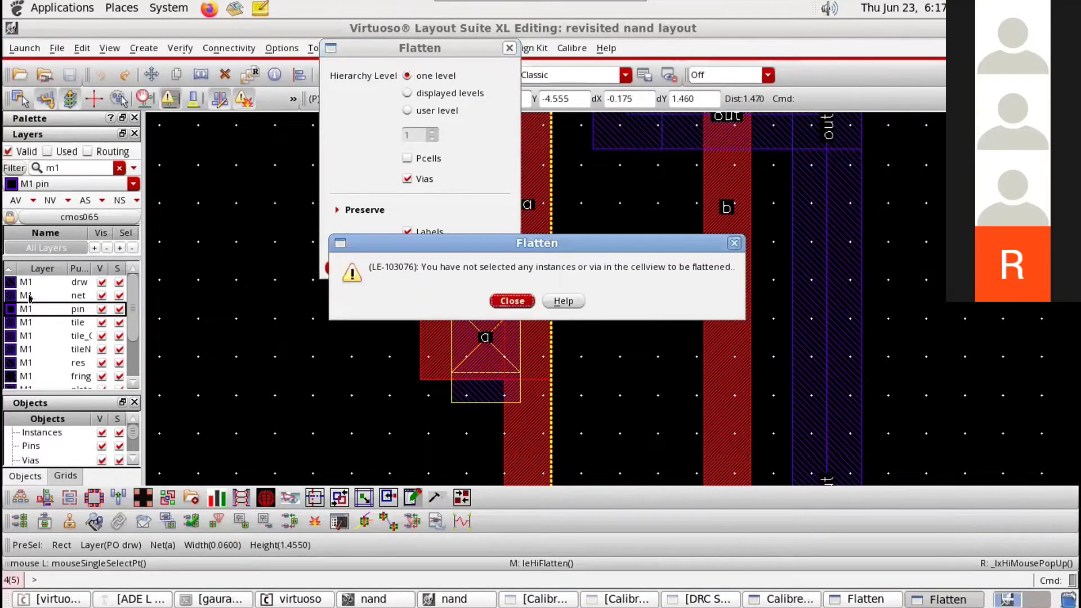
{"action": "key", "text": "Return"}
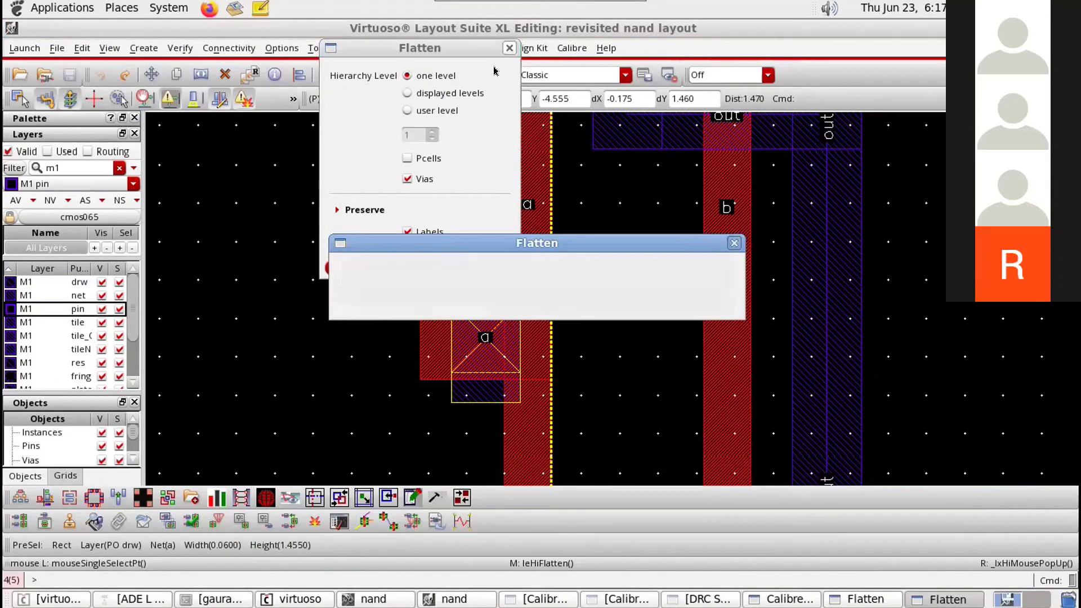
{"action": "key", "text": "Escape"}
Step: Make M1 drawing the active layer and leave the Rectangle command without drawing a shape
{"action": "left_click", "coordinate": [47, 280]}
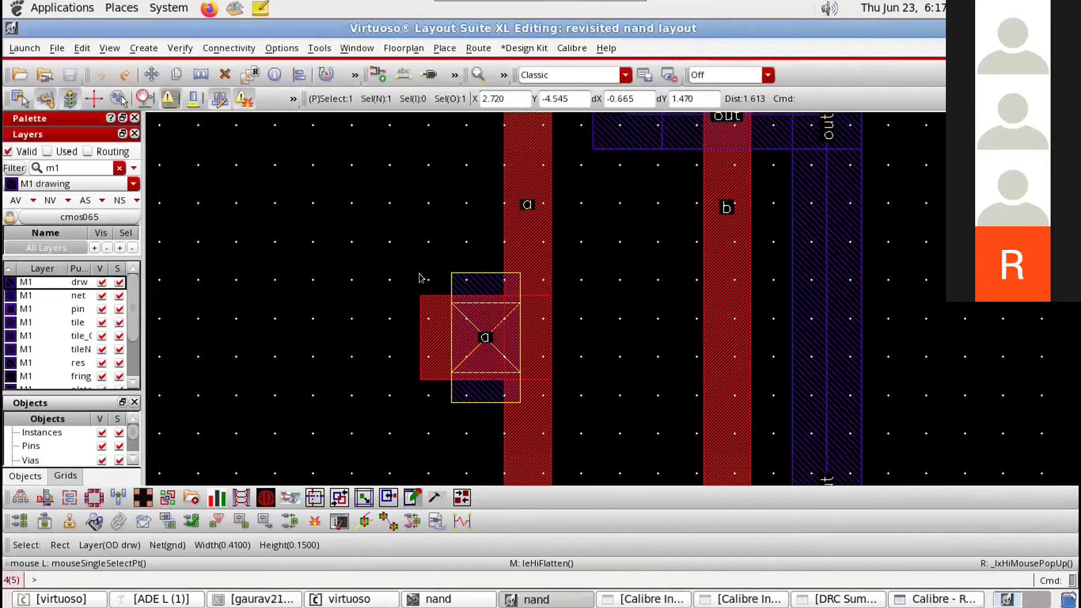
{"action": "key", "text": "r"}
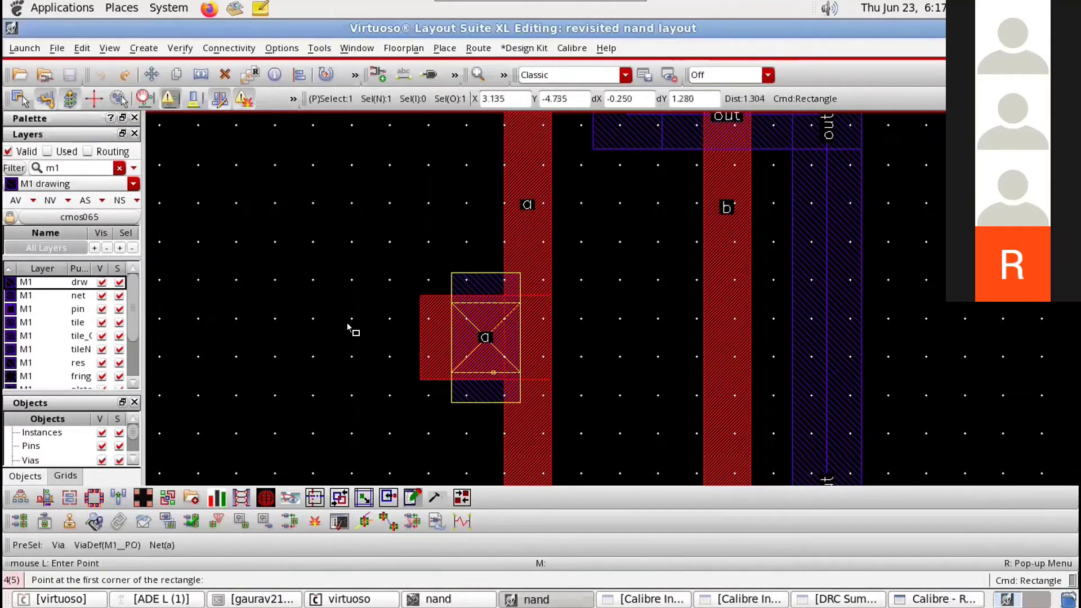
{"action": "key", "text": "Escape"}
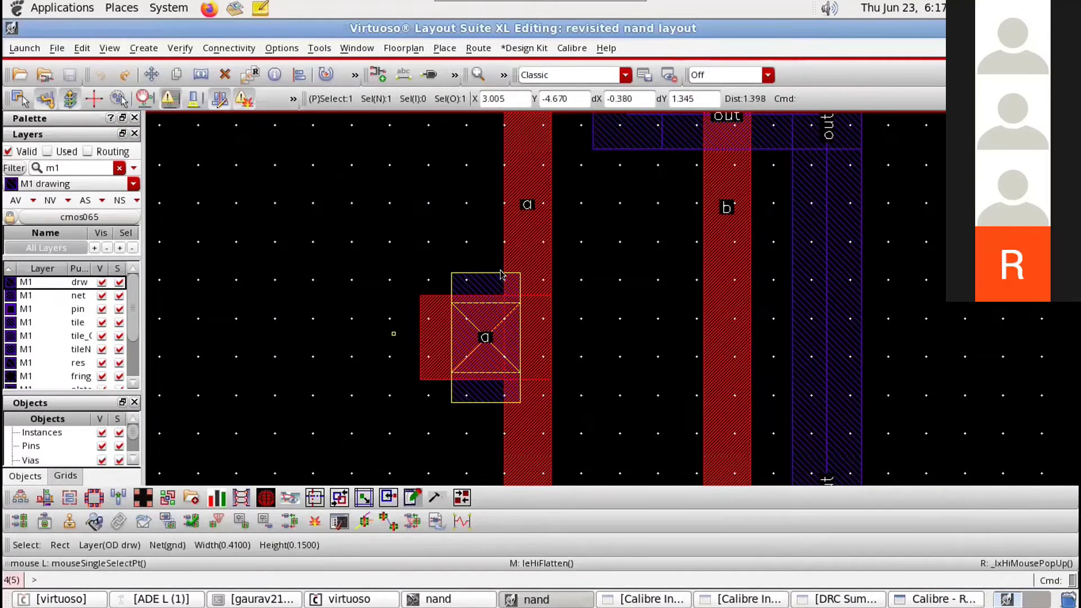
Step: Try to flatten the M1_PO via at input a's gate contact by one level, with the Vias option enabled
{"action": "left_click", "coordinate": [432, 327]}
{"action": "right_click", "coordinate": [432, 326]}
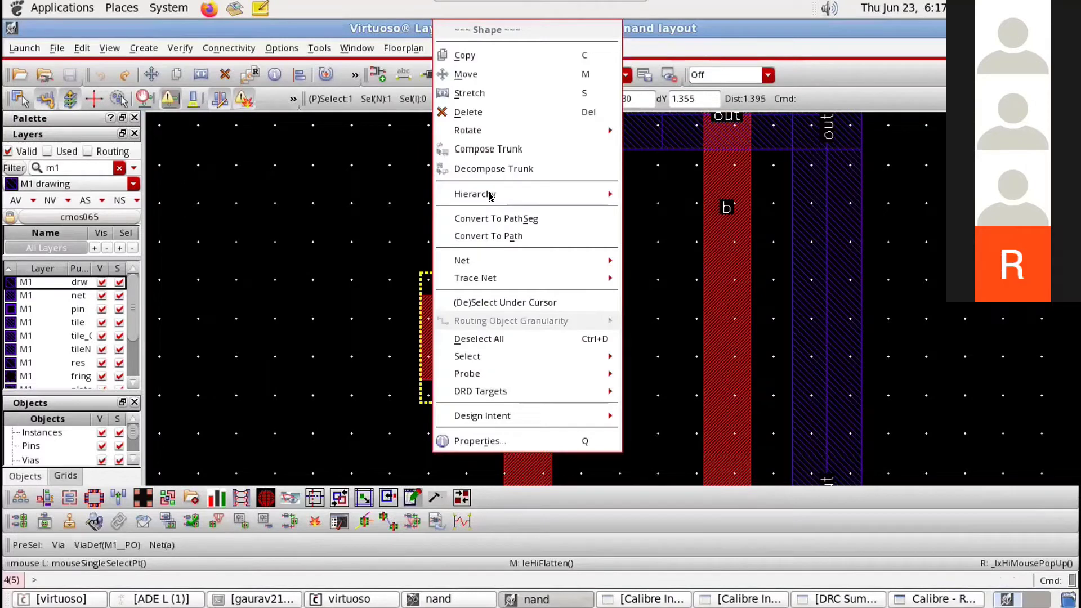
{"action": "mouse_move", "coordinate": [529, 194]}
{"action": "left_click", "coordinate": [638, 216]}
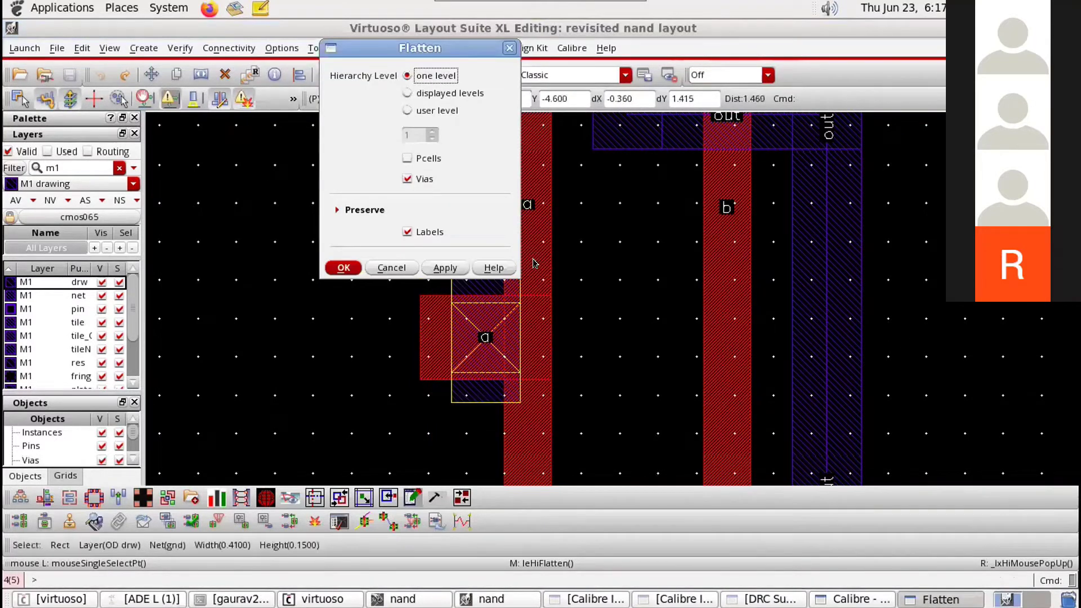
{"action": "key", "text": "Return"}
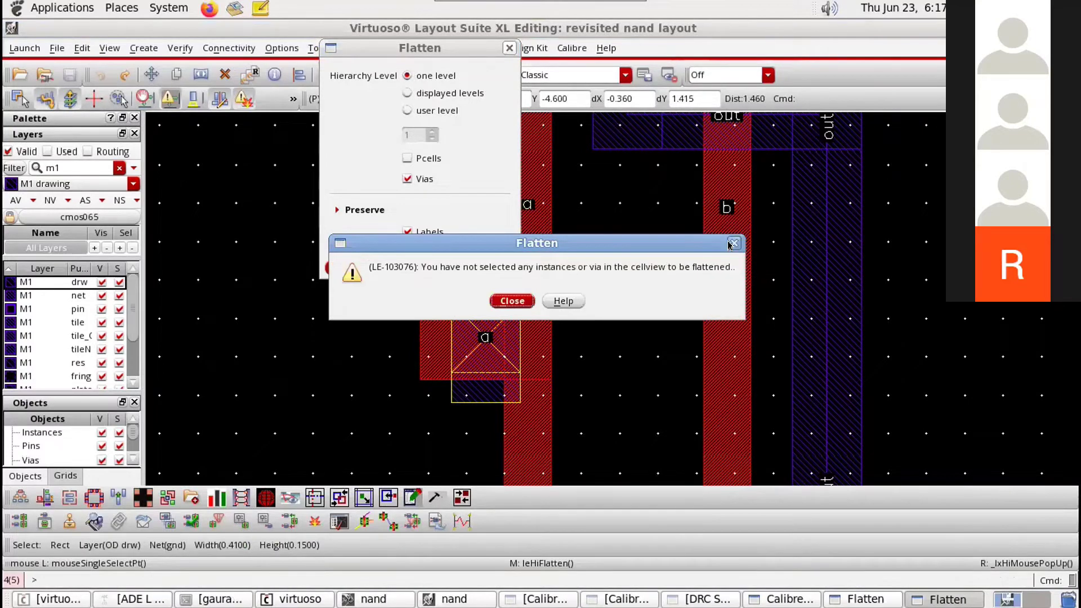
{"action": "key", "text": "Return"}
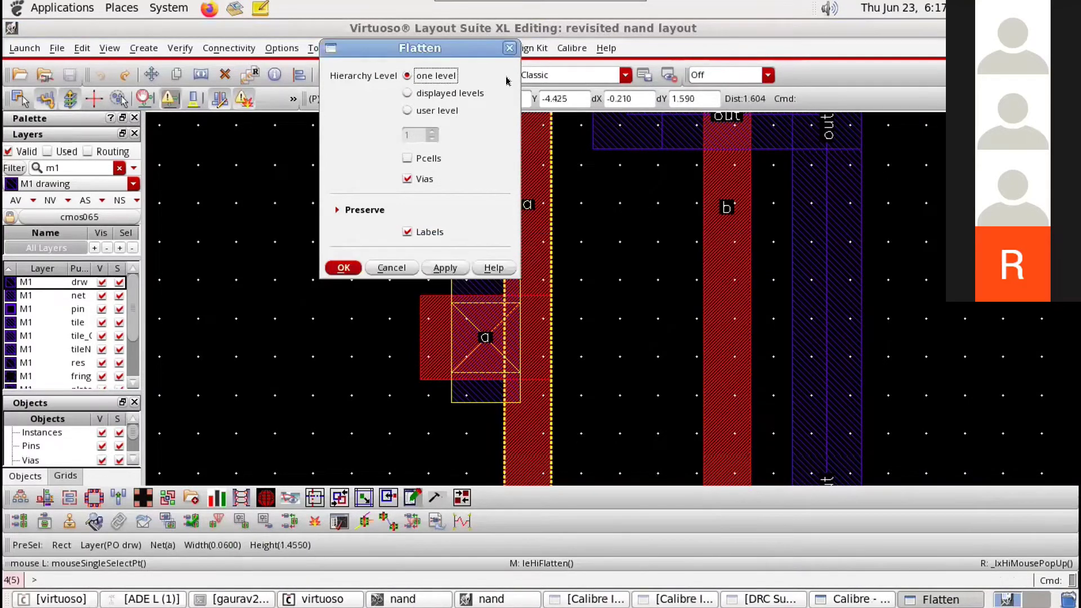
Step: Select the whole M1_PO via at input a's gate contact and flatten it by one level
{"action": "left_click", "coordinate": [421, 336]}
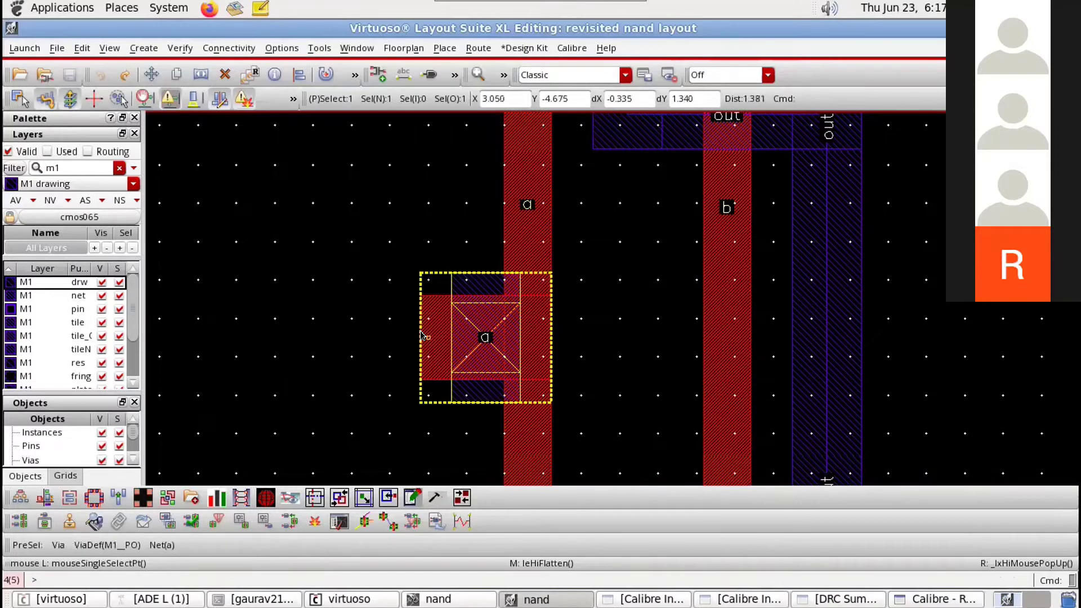
{"action": "right_click", "coordinate": [427, 138]}
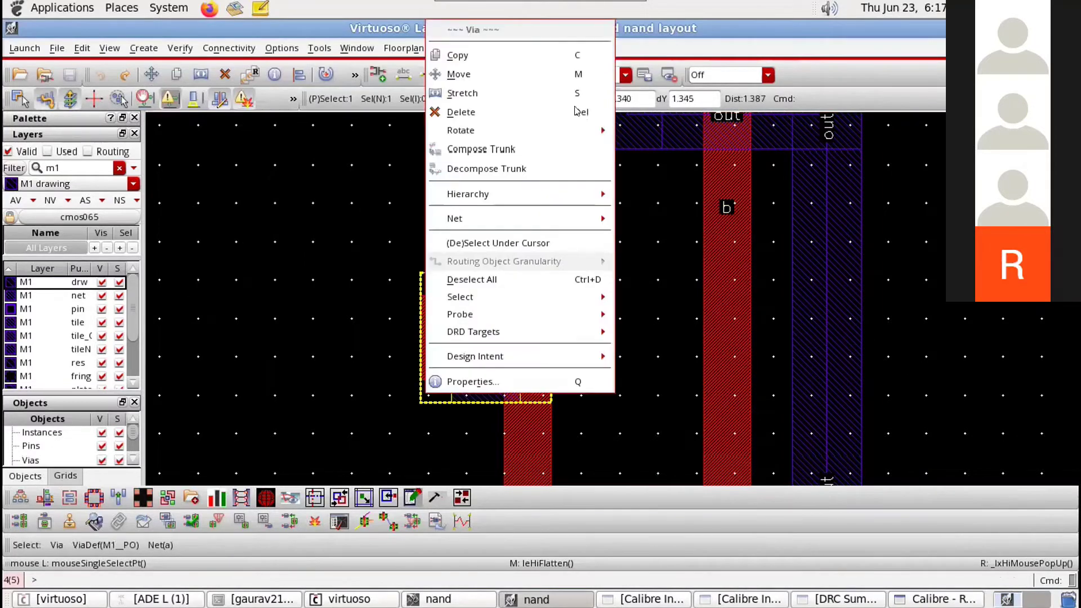
{"action": "left_click", "coordinate": [523, 189]}
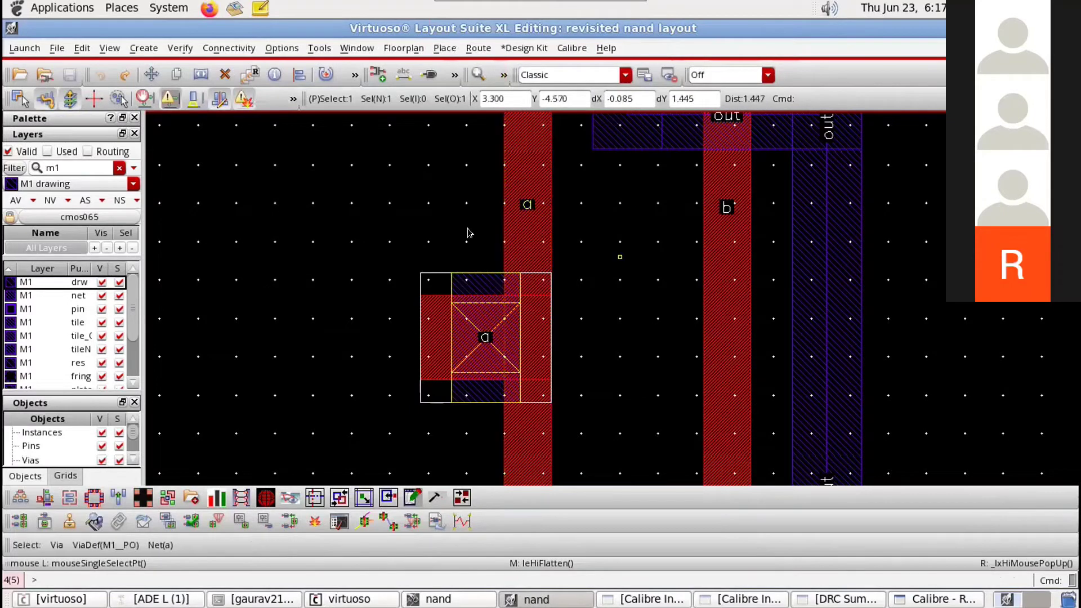
{"action": "right_click", "coordinate": [529, 188]}
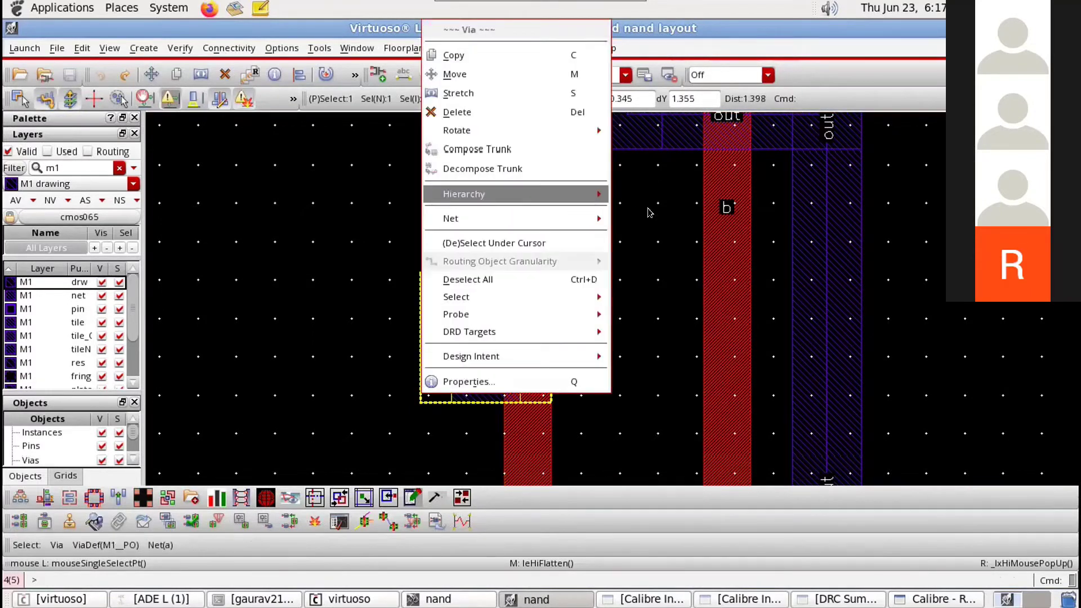
{"action": "left_click", "coordinate": [356, 274]}
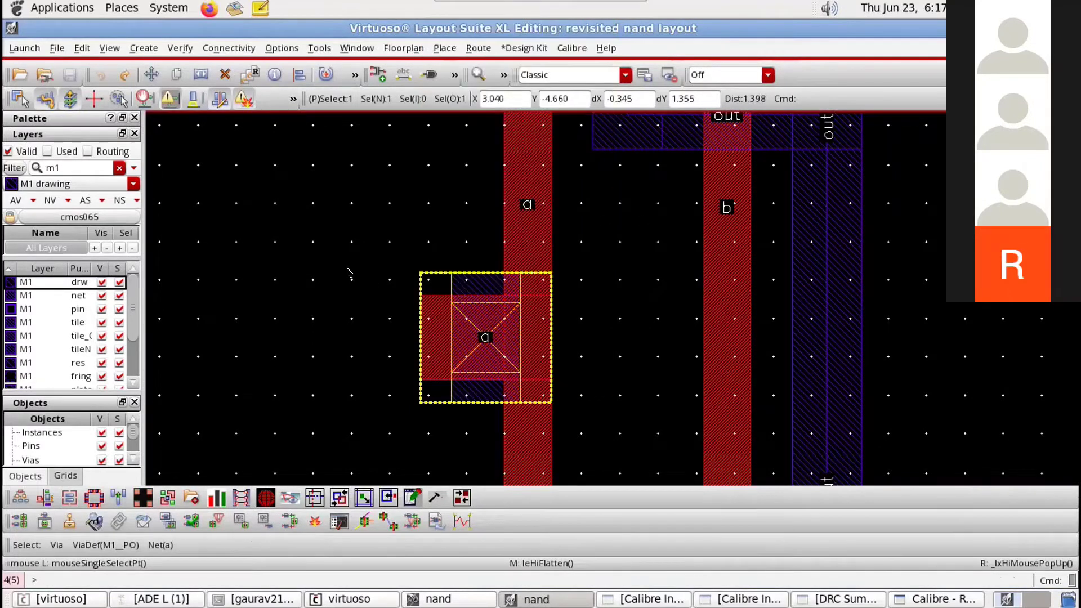
{"action": "middle_click", "coordinate": [347, 271]}
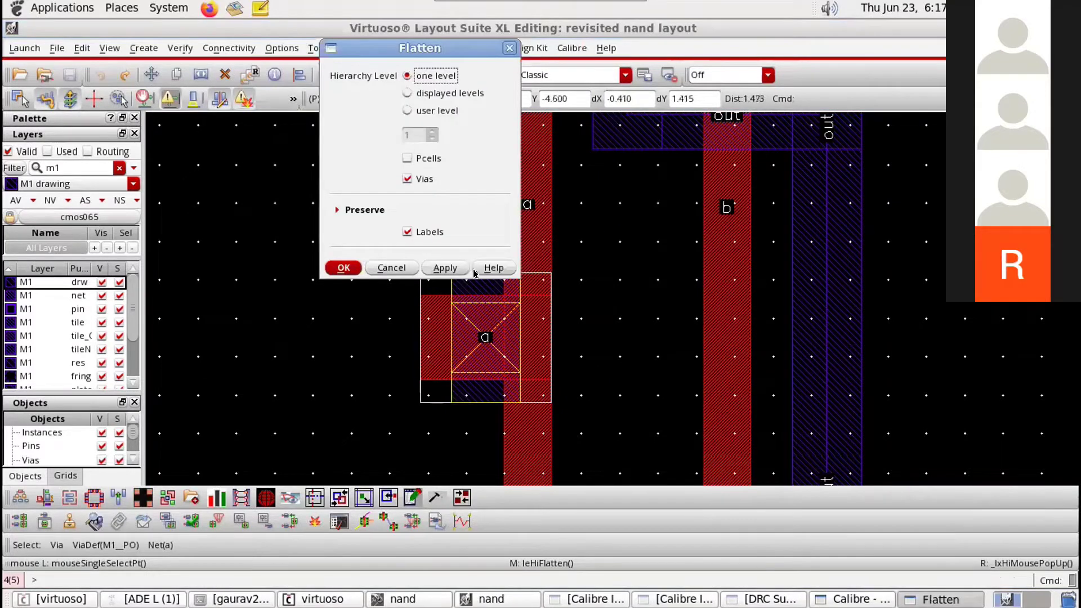
{"action": "key", "text": "Return"}
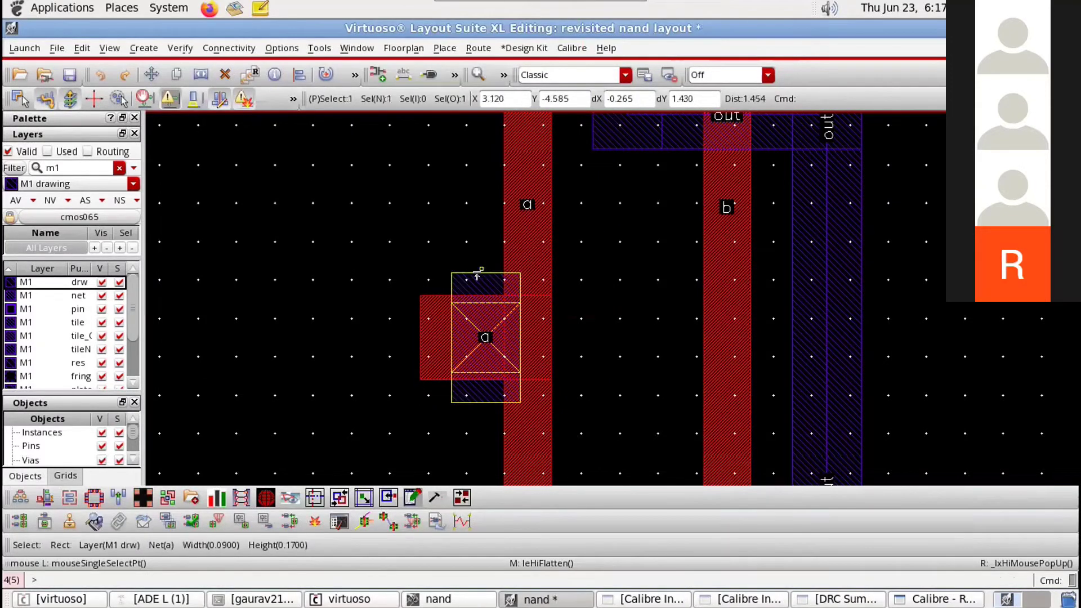
Step: Stretch the M1 rectangle of input a's contact upward and downward to a height of about 0.46
{"action": "left_click", "coordinate": [477, 273]}
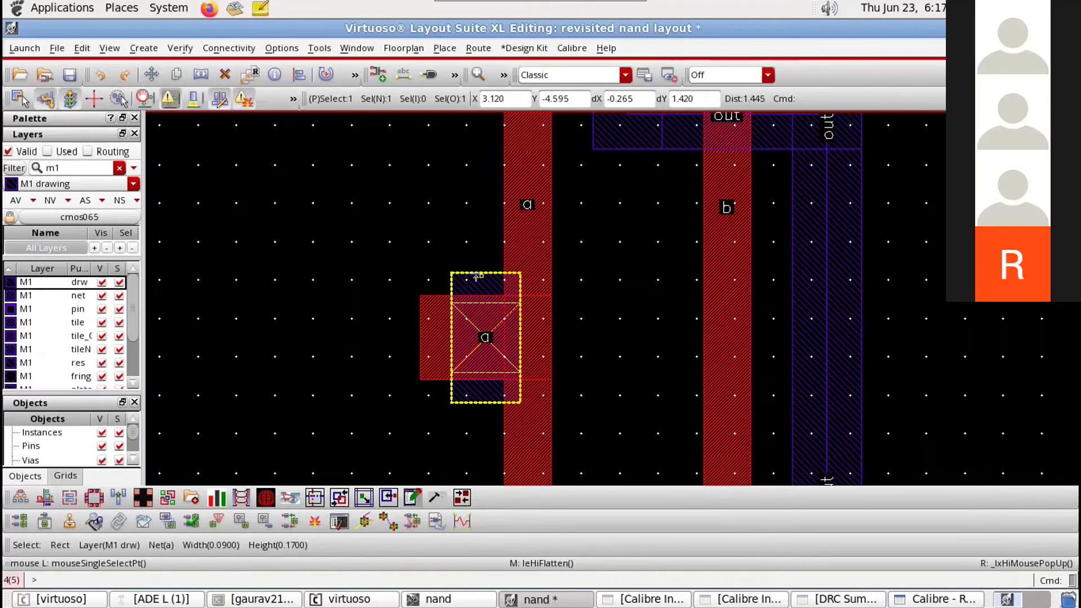
{"action": "left_click_drag", "start_coordinate": [477, 272], "coordinate": [500, 164]}
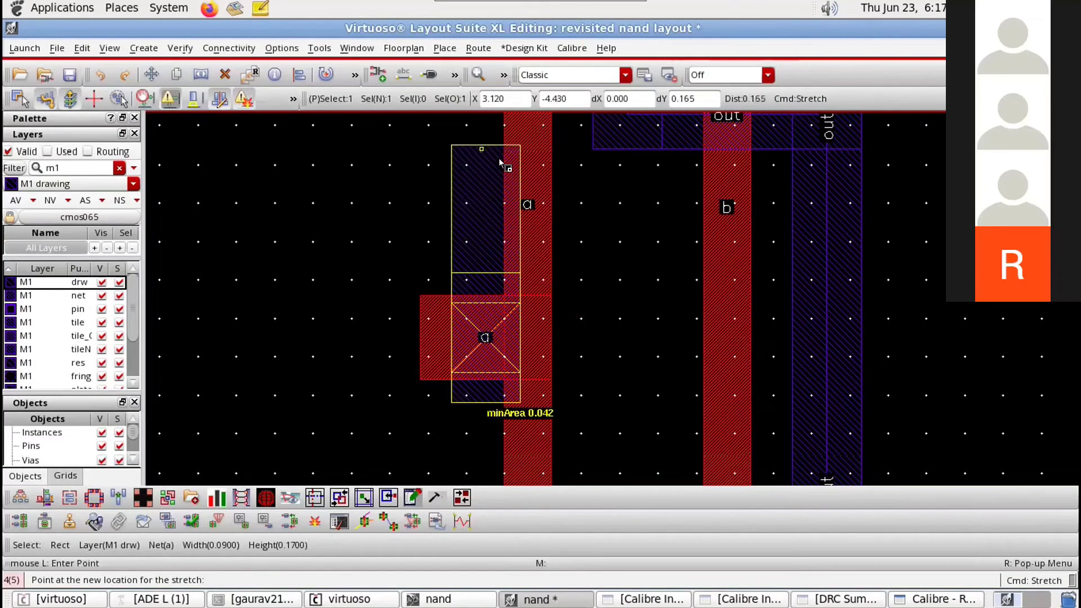
{"action": "left_click", "coordinate": [500, 163]}
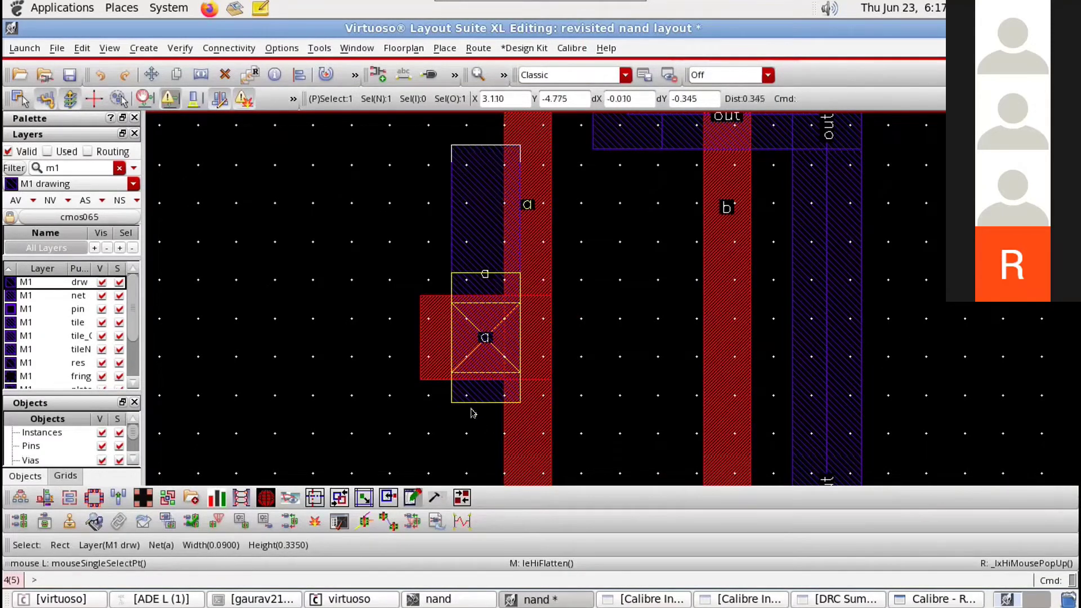
{"action": "scroll", "coordinate": [476, 316], "scroll_direction": "down", "scroll_amount": 1}
{"action": "left_click_drag", "start_coordinate": [476, 311], "coordinate": [495, 422]}
Step: Stretch the outer vertical edge of input a's M1 rectangle away from the poly to a width of about 0.10
{"action": "left_click", "coordinate": [444, 339]}
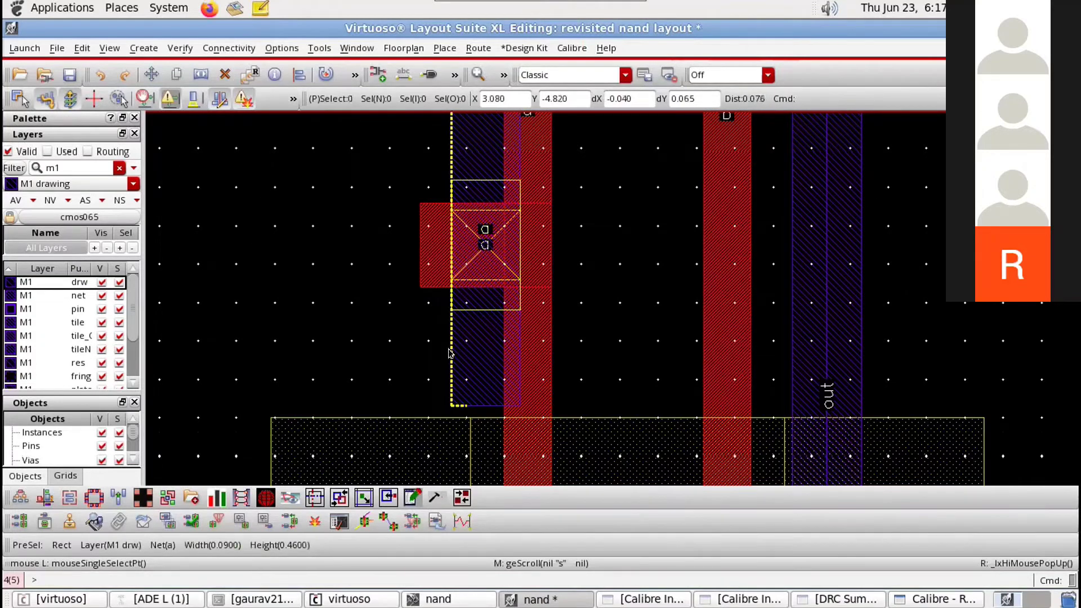
{"action": "left_click", "coordinate": [452, 349]}
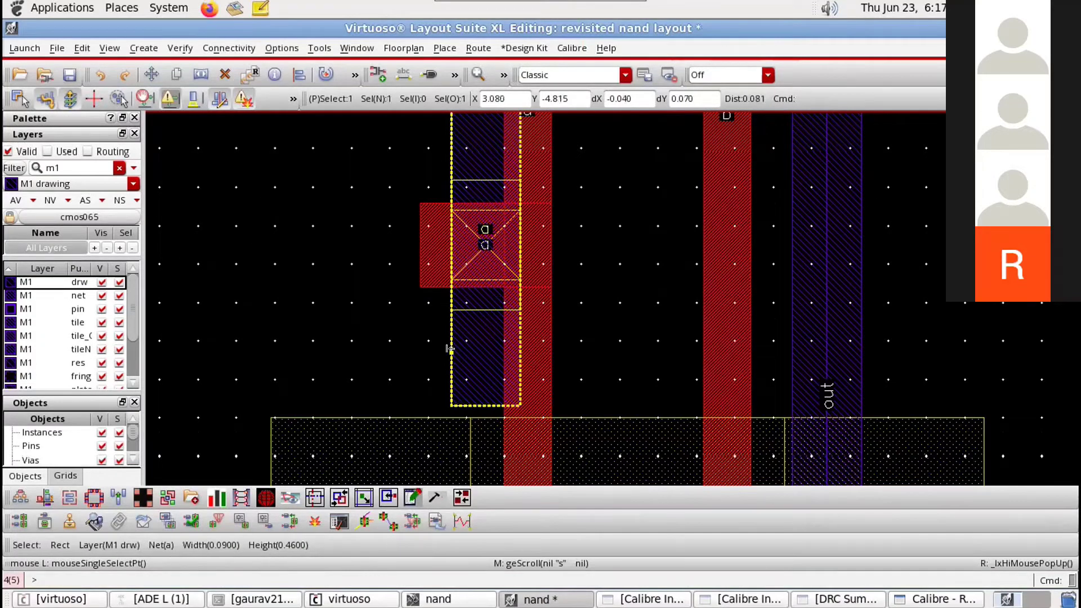
{"action": "left_click_drag", "start_coordinate": [450, 349], "coordinate": [439, 357]}
Step: Try to flatten the M1_PO via at input b's gate contact by one level, and dismiss the Flatten dialog
{"action": "scroll", "coordinate": [610, 372], "scroll_direction": "down", "scroll_amount": 1}
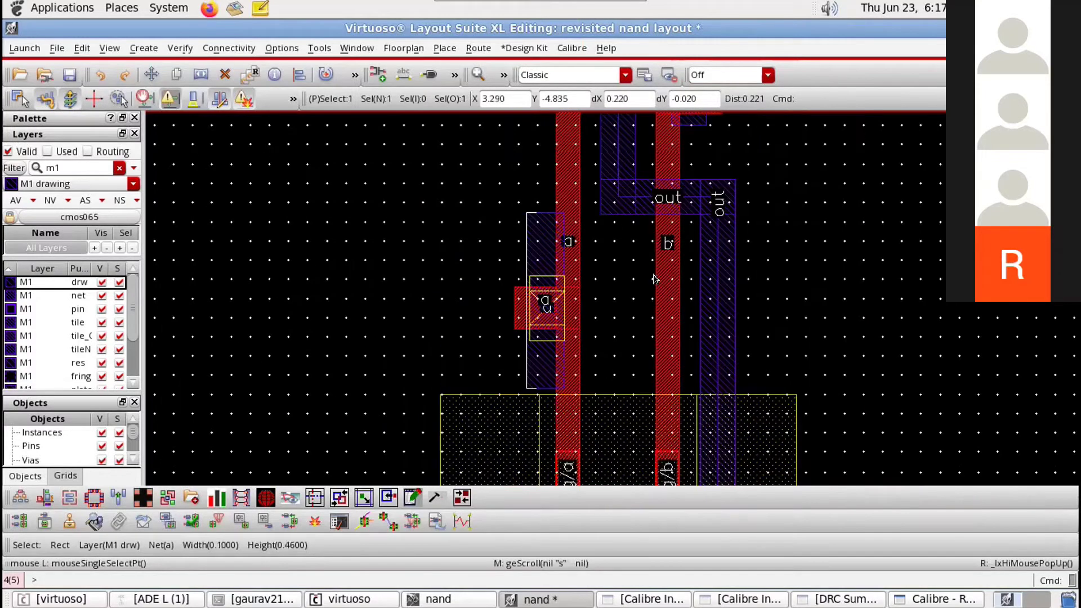
{"action": "scroll", "coordinate": [702, 342], "scroll_direction": "up", "scroll_amount": 3}
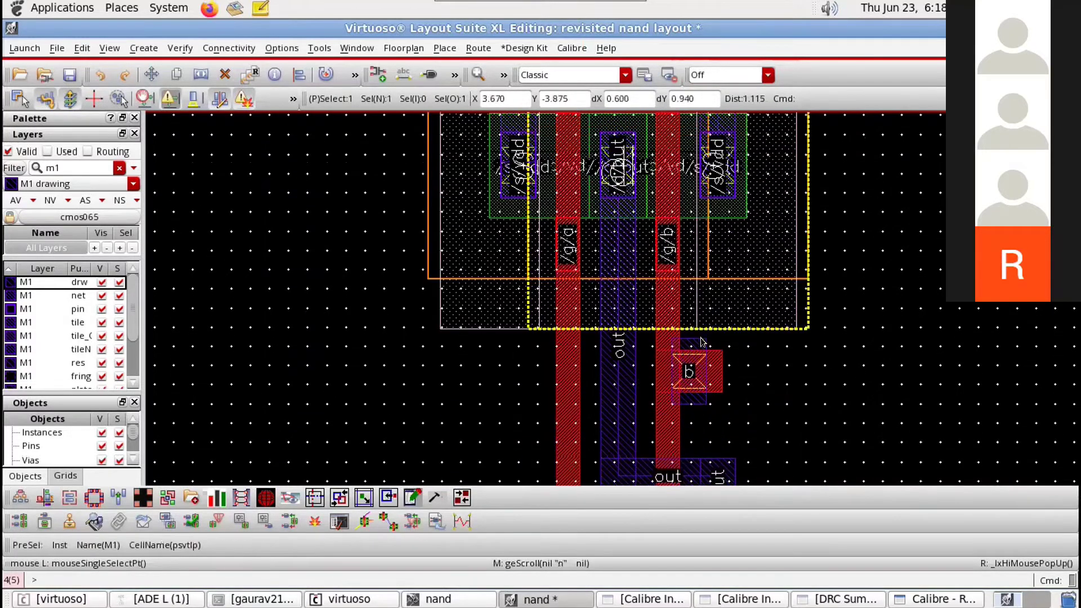
{"action": "left_click", "coordinate": [690, 389]}
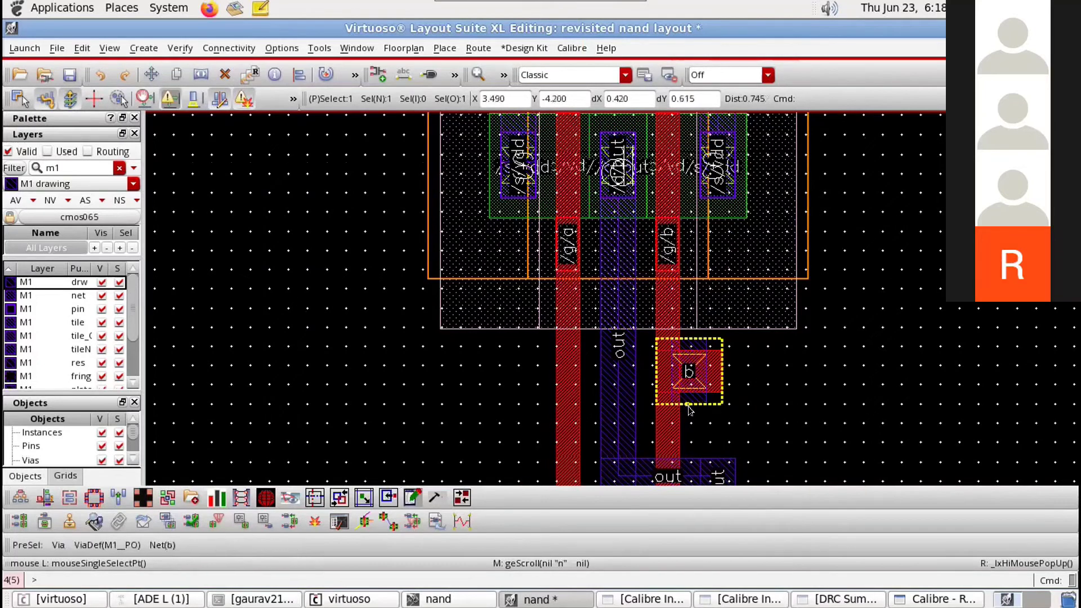
{"action": "scroll", "coordinate": [691, 394], "scroll_direction": "down", "scroll_amount": 1}
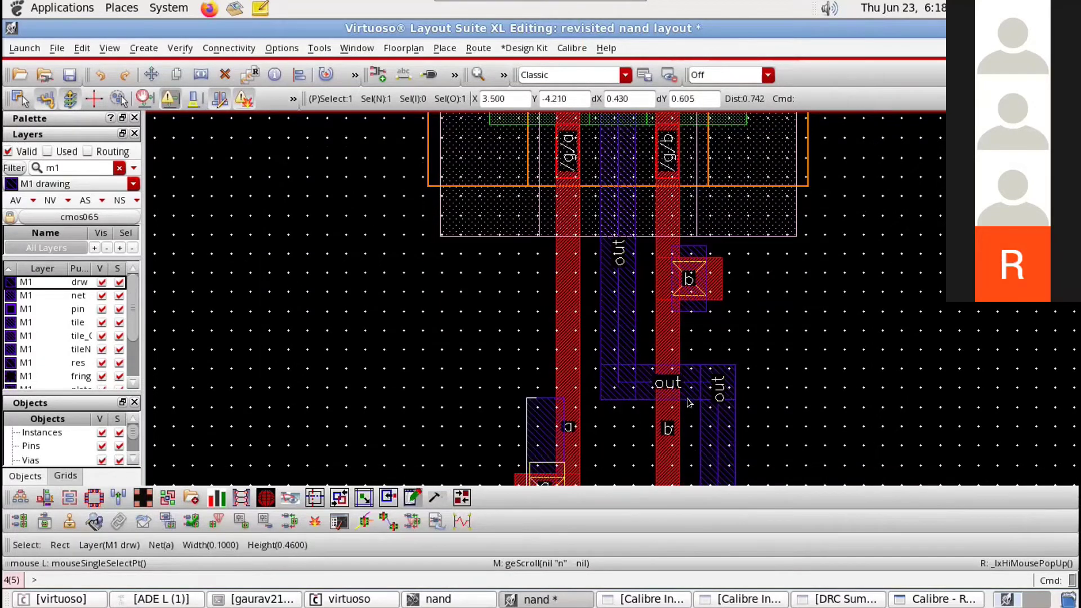
{"action": "right_click", "coordinate": [703, 301]}
{"action": "mouse_move", "coordinate": [771, 199]}
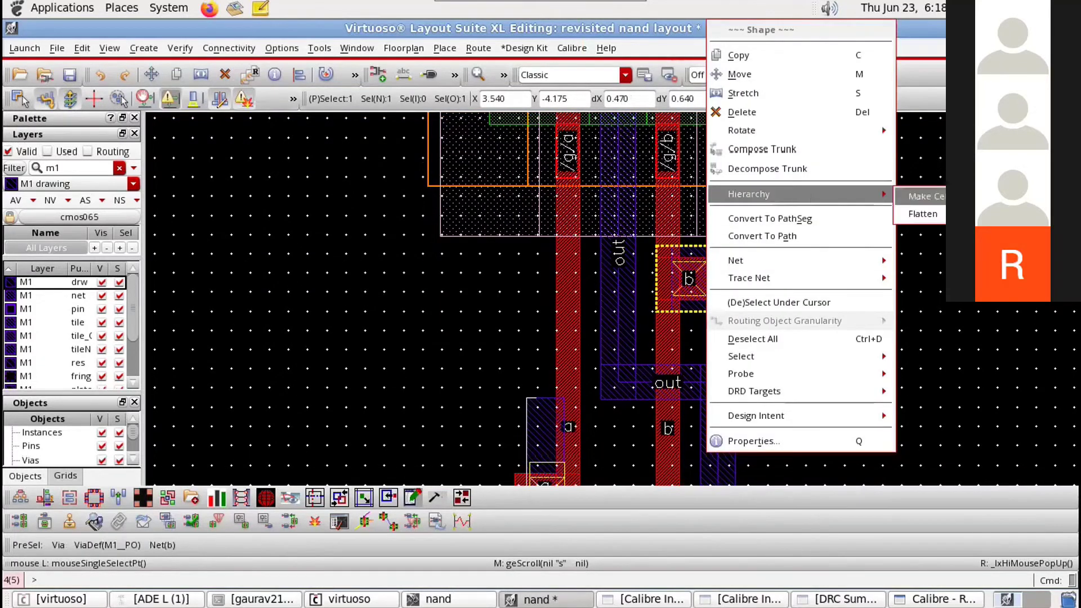
{"action": "left_click", "coordinate": [924, 214]}
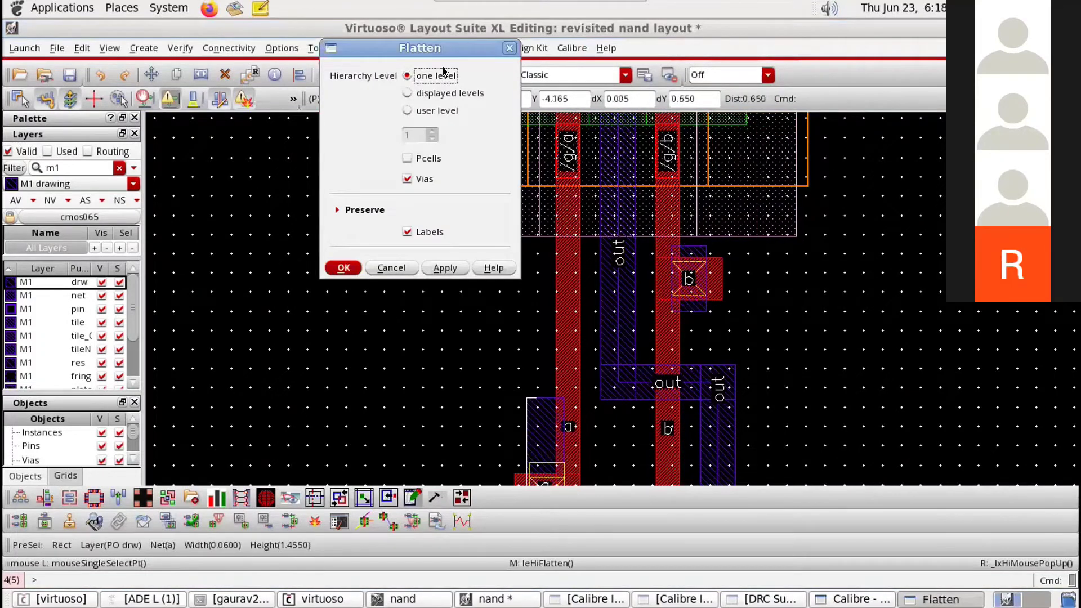
{"action": "left_click", "coordinate": [343, 268]}
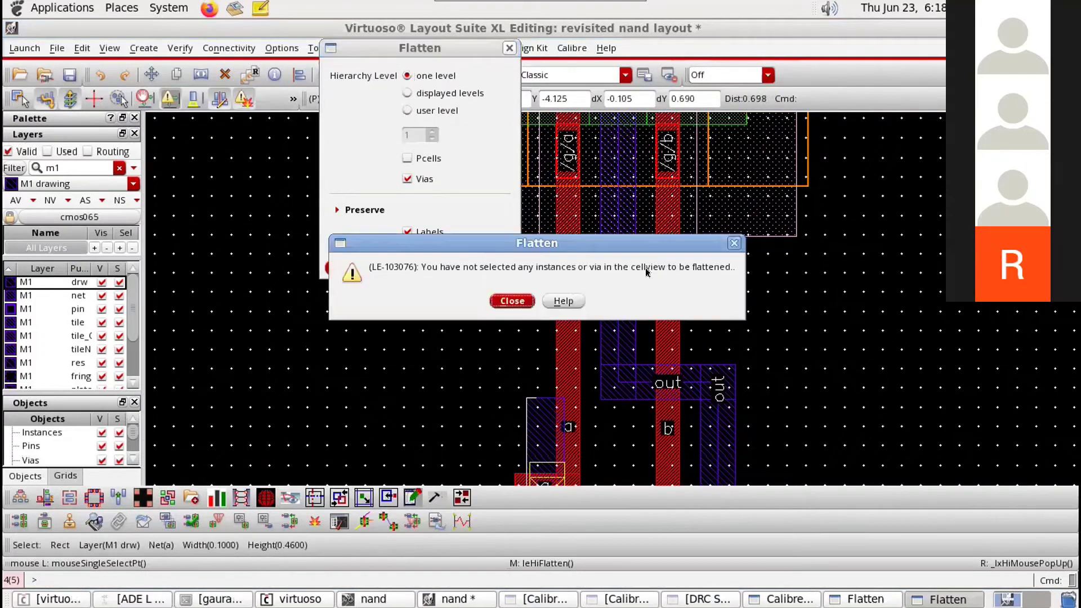
{"action": "left_click", "coordinate": [503, 300]}
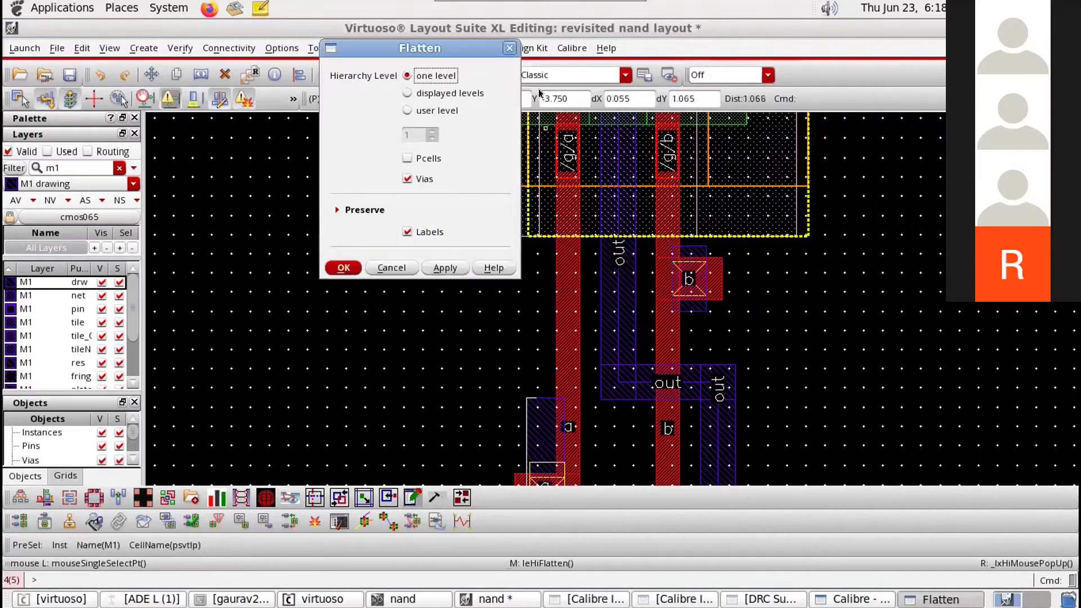
{"action": "left_click", "coordinate": [509, 48]}
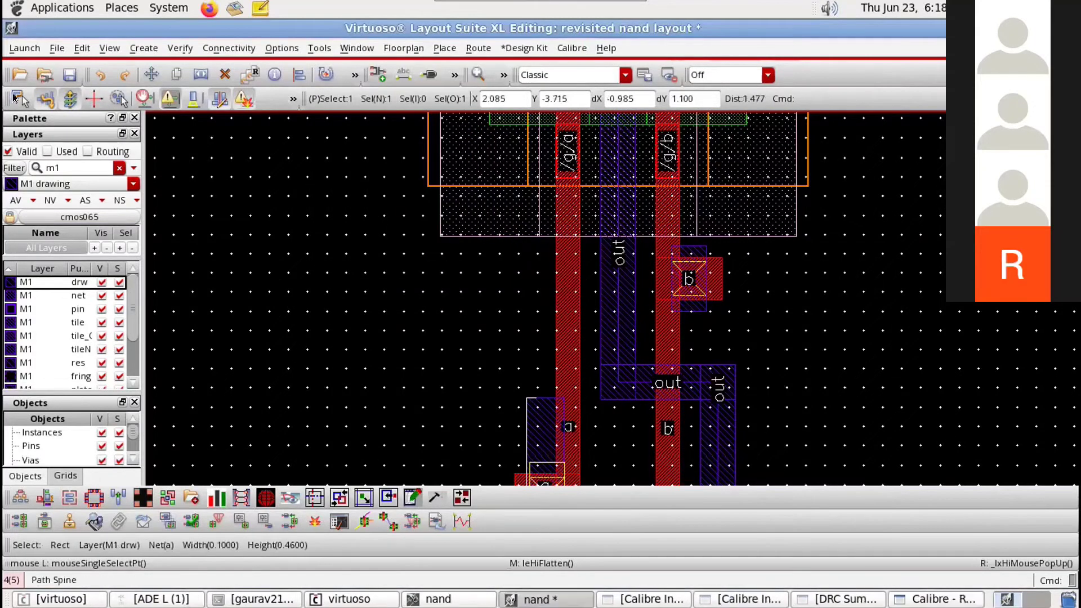
Step: Switch to full selection mode, select the M1_PO via at input b's gate contact, and flatten it by one level
{"action": "left_click", "coordinate": [22, 99]}
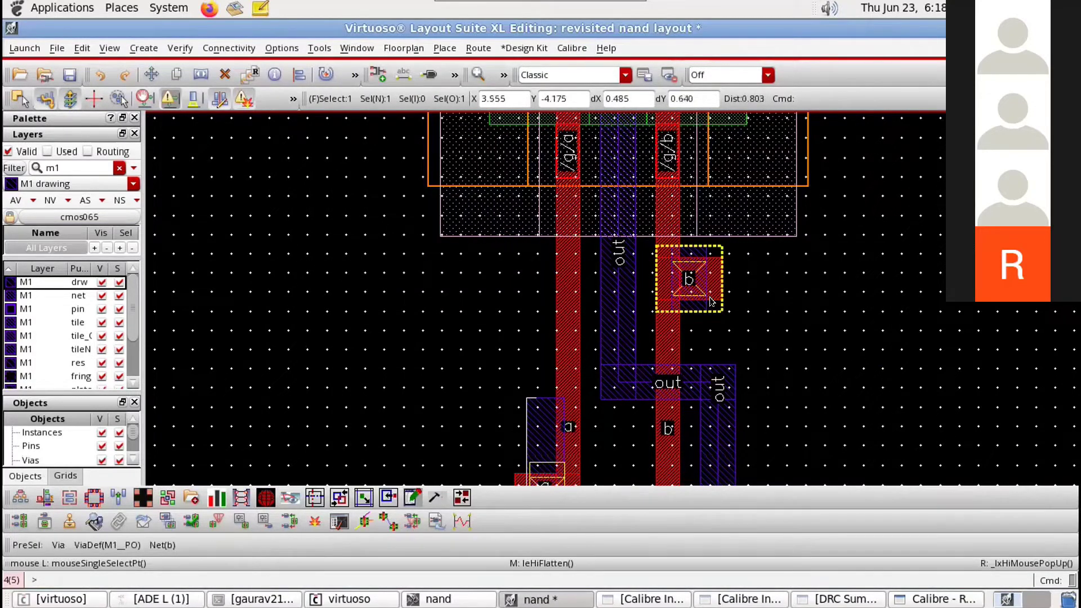
{"action": "right_click", "coordinate": [711, 302]}
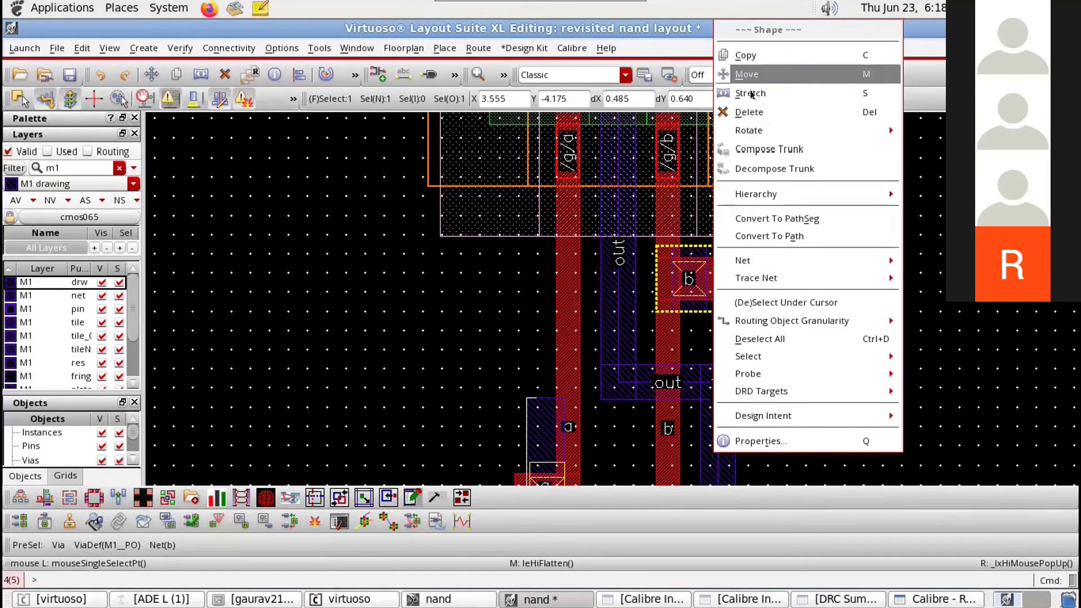
{"action": "left_click", "coordinate": [498, 286]}
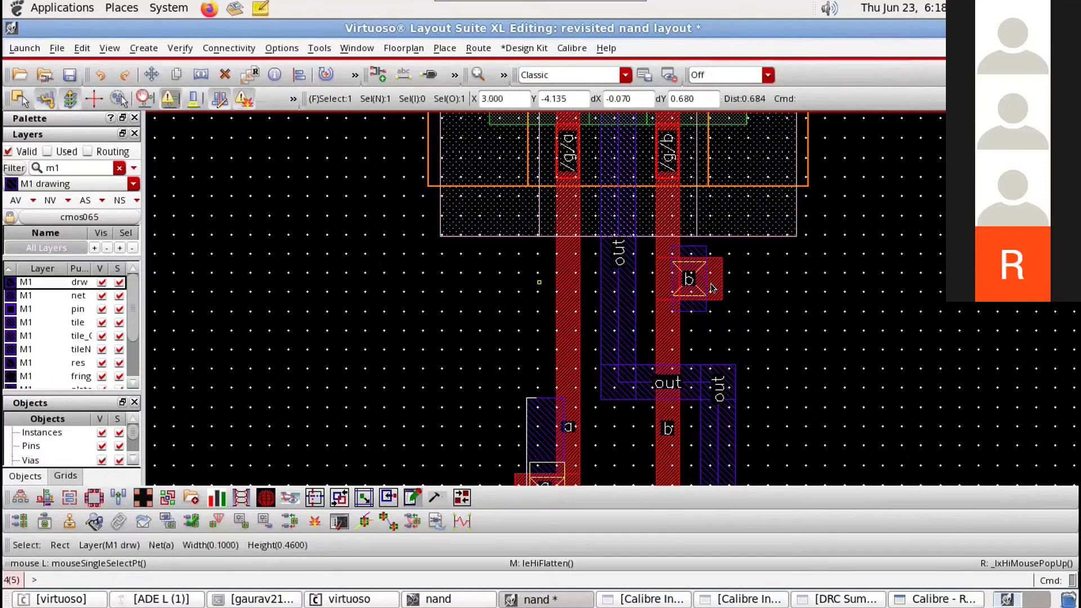
{"action": "left_click", "coordinate": [716, 289]}
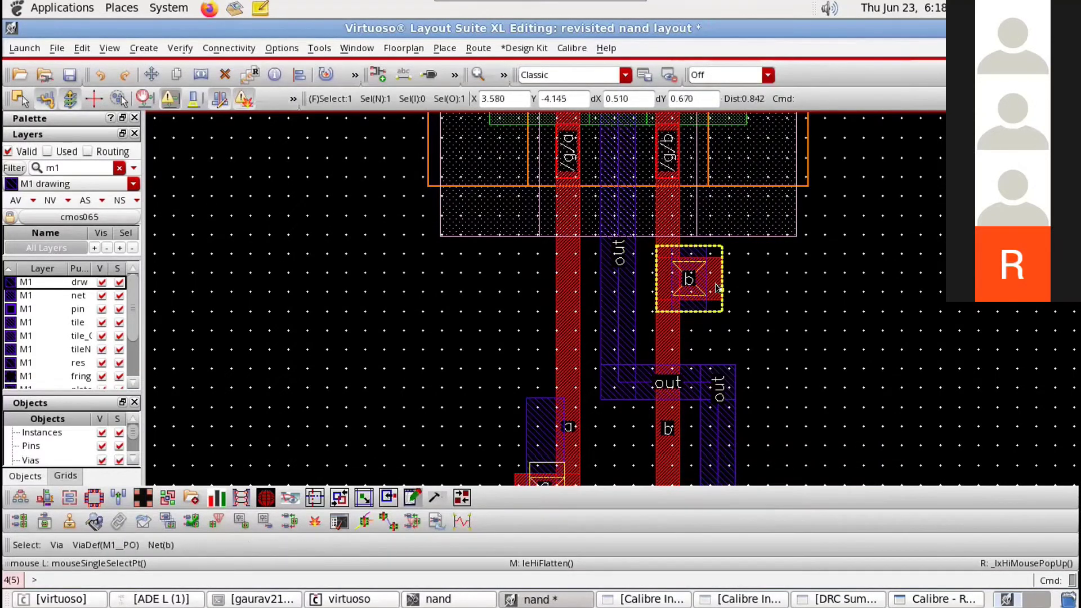
{"action": "right_click", "coordinate": [717, 289]}
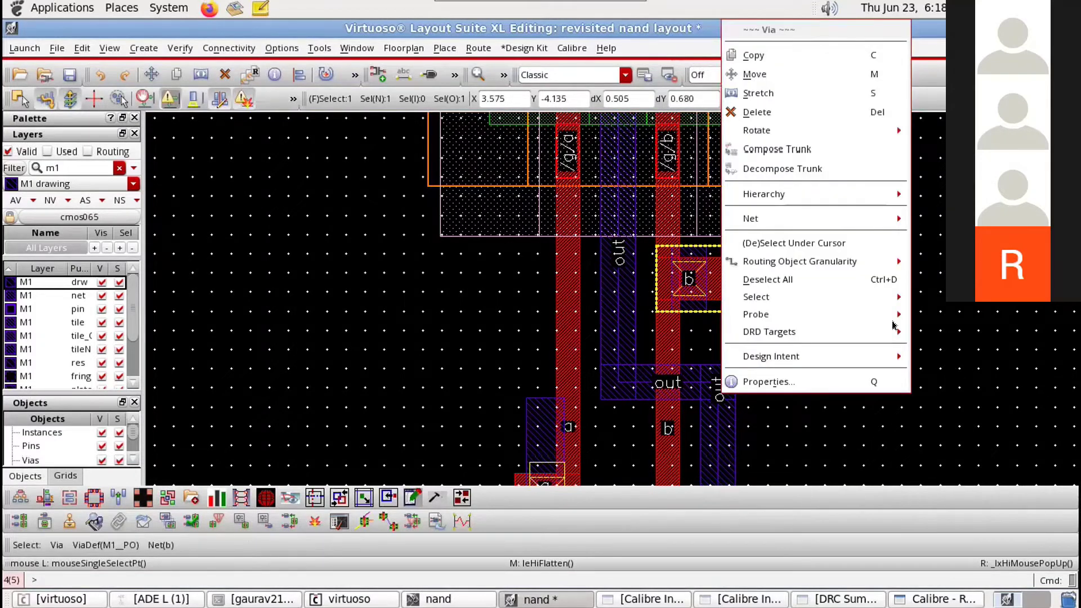
{"action": "mouse_move", "coordinate": [901, 195]}
{"action": "left_click", "coordinate": [938, 219]}
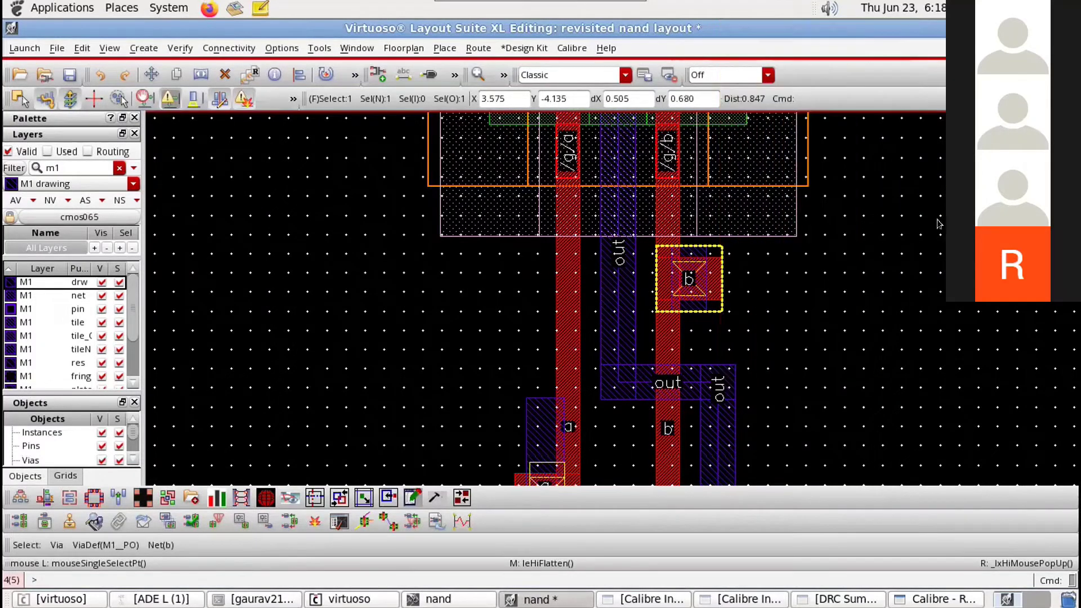
{"action": "left_click", "coordinate": [335, 263]}
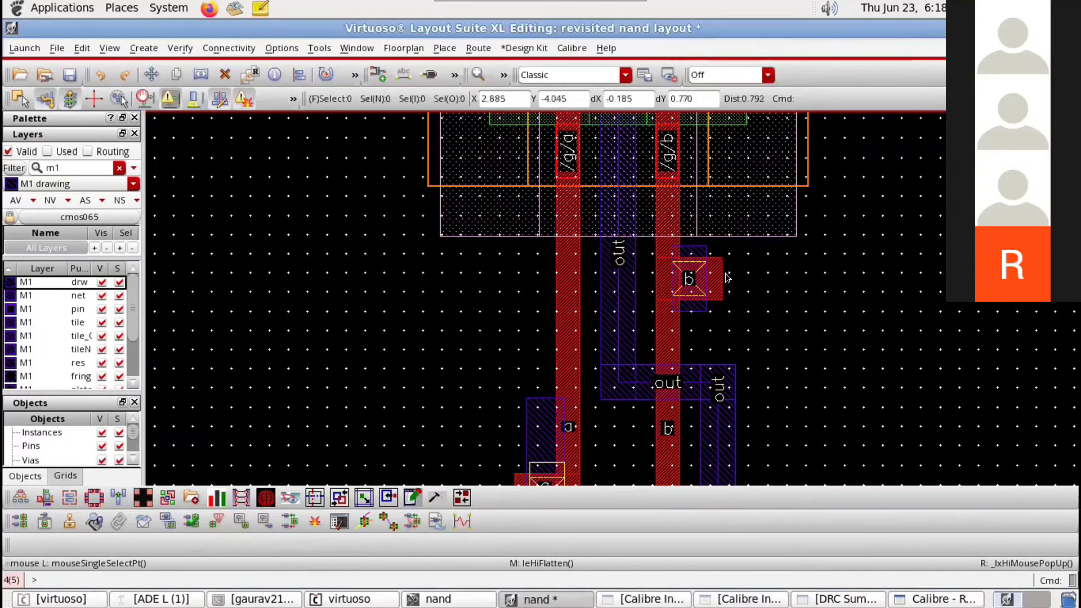
Step: Try to stretch the M1 rectangle of input b's contact from its upper edge, and undo the edit
{"action": "scroll", "coordinate": [713, 263], "scroll_direction": "up", "scroll_amount": 1}
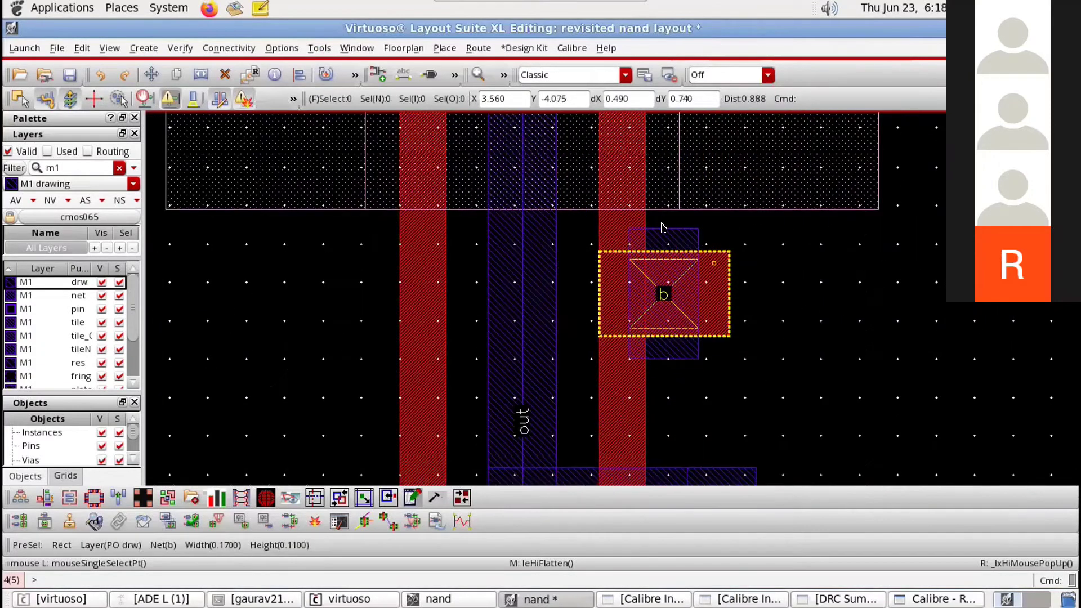
{"action": "mouse_move", "coordinate": [662, 225]}
{"action": "left_mouse_down"}
{"action": "mouse_move", "coordinate": [654, 155]}
{"action": "mouse_move", "coordinate": [656, 292]}
{"action": "left_mouse_up"}
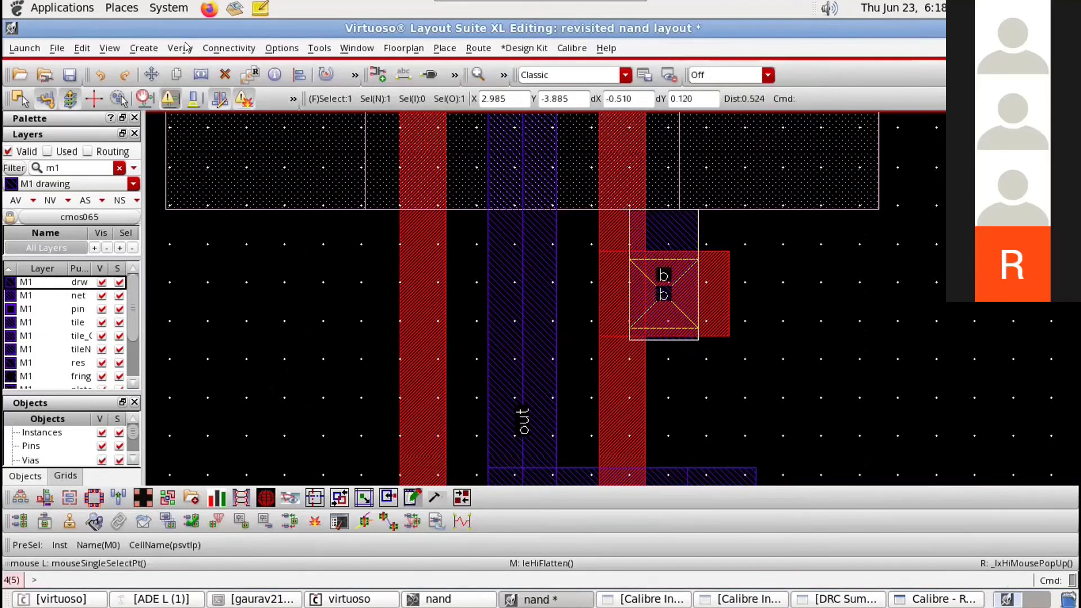
{"action": "left_click", "coordinate": [98, 77]}
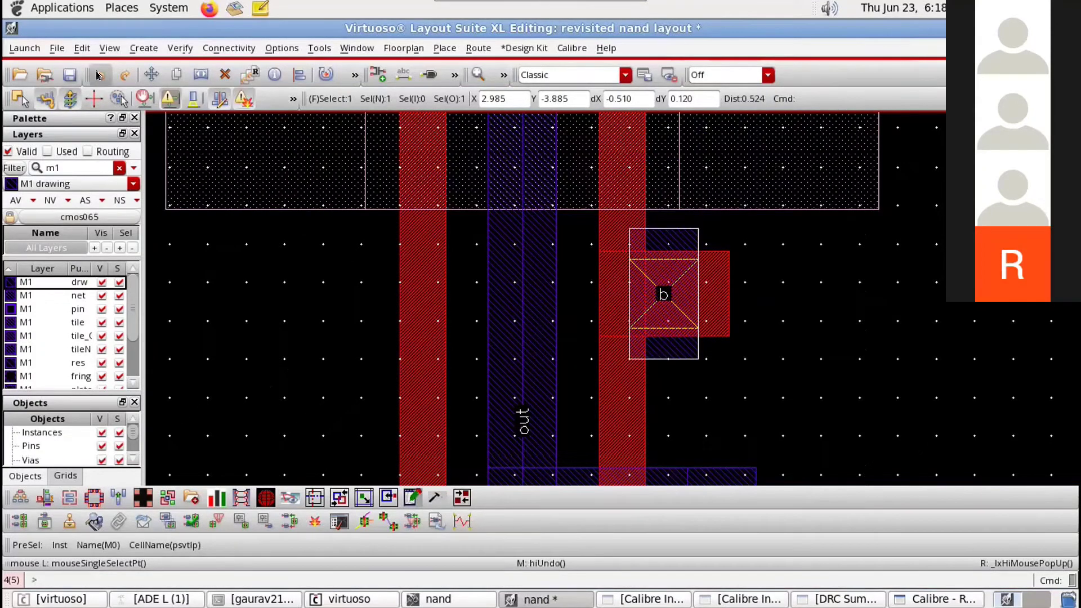
Step: Switch to partial selection mode and stretch the upper edge of input b's M1 rectangle upward to a height of about 0.39
{"action": "left_click", "coordinate": [651, 228]}
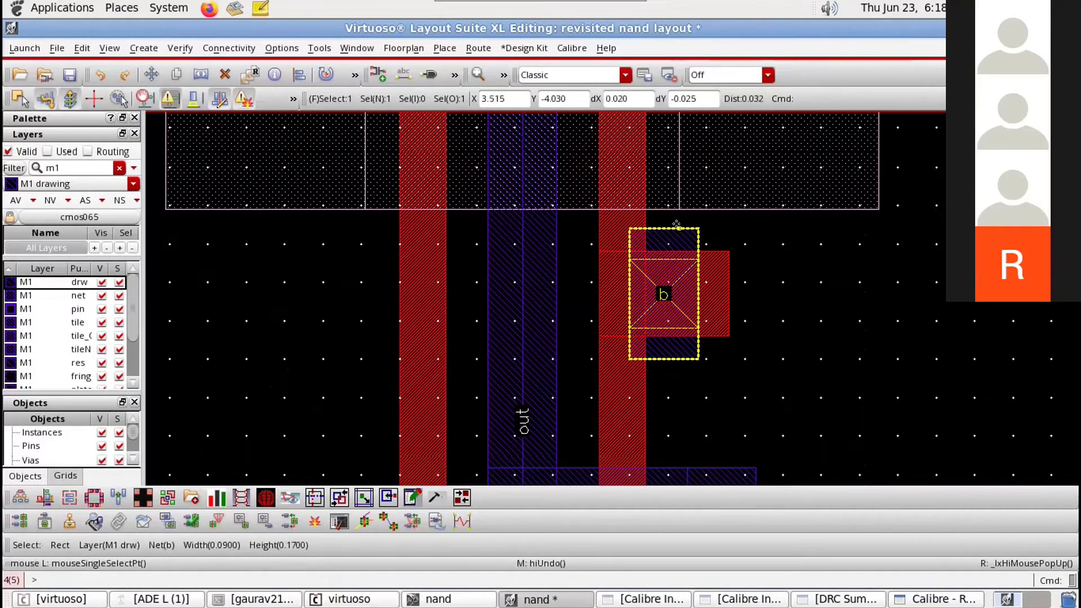
{"action": "left_click", "coordinate": [20, 98]}
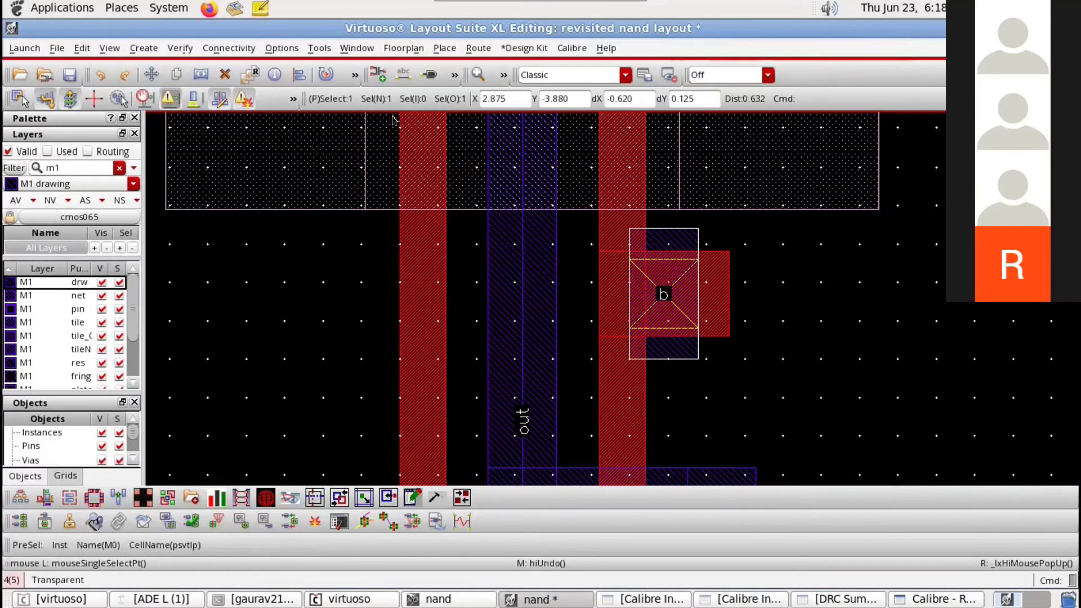
{"action": "left_click", "coordinate": [655, 231]}
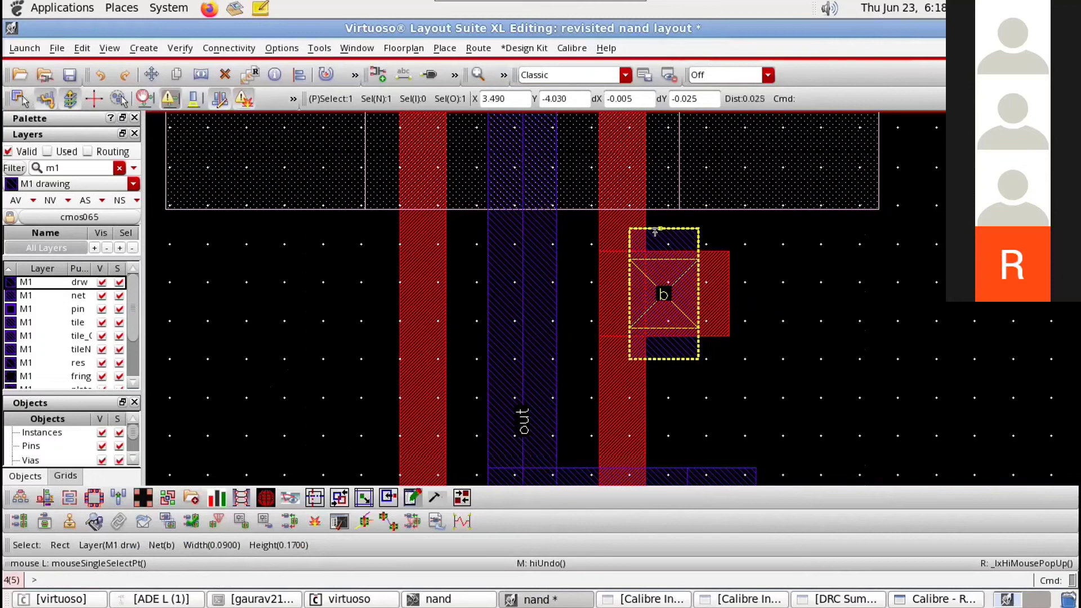
{"action": "key", "text": "s"}
{"action": "left_click", "coordinate": [652, 148]}
{"action": "scroll", "coordinate": [683, 144], "scroll_direction": "up", "scroll_amount": 1}
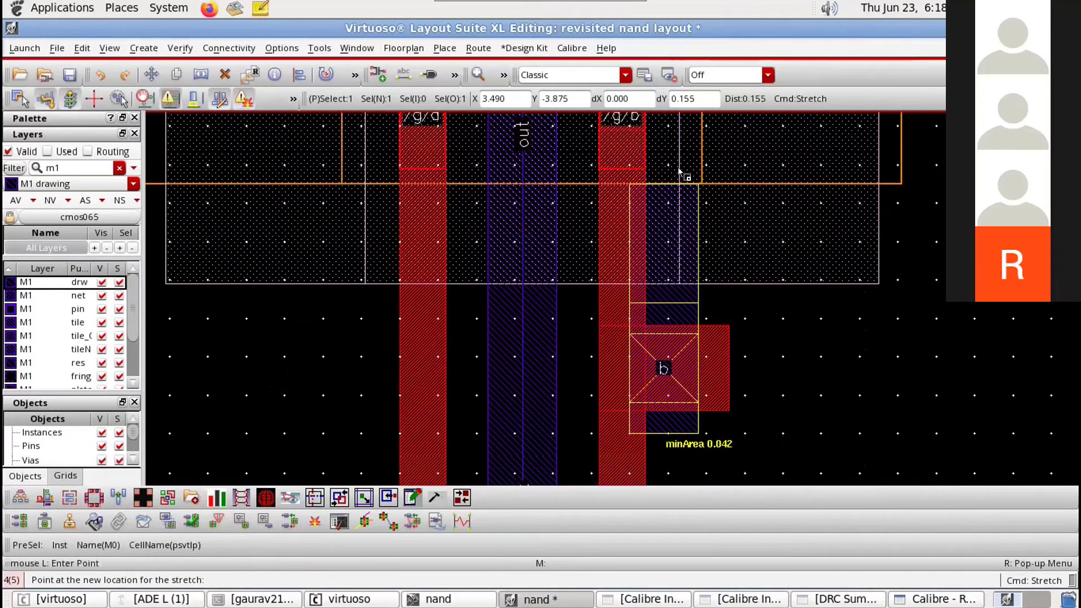
{"action": "scroll", "coordinate": [690, 180], "scroll_direction": "up", "scroll_amount": 1}
{"action": "scroll", "coordinate": [704, 276], "scroll_direction": "up", "scroll_amount": 1}
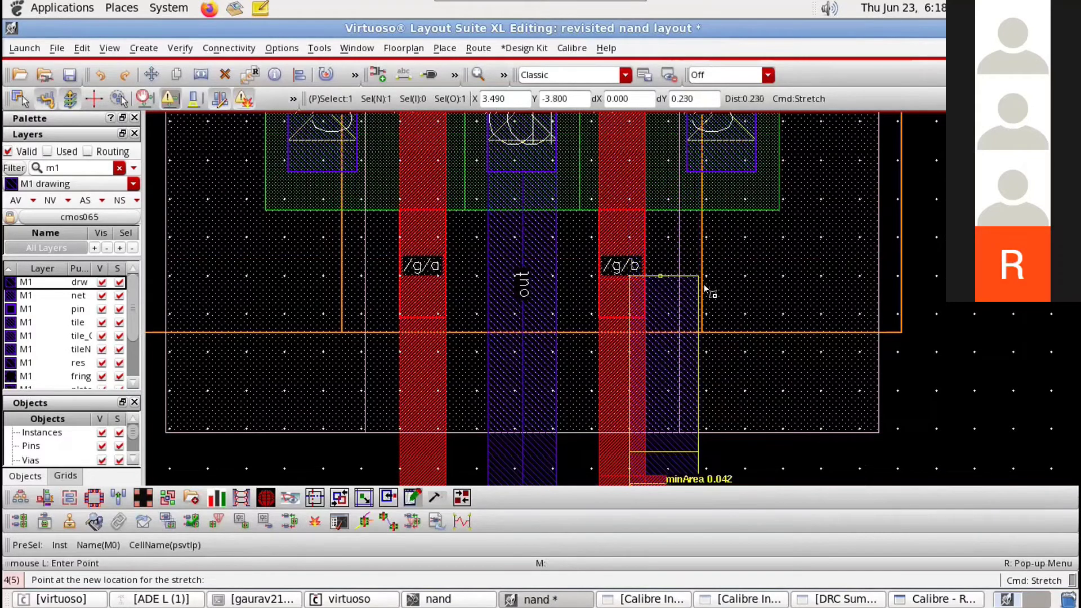
{"action": "left_click", "coordinate": [705, 287]}
{"action": "scroll", "coordinate": [717, 327], "scroll_direction": "down", "scroll_amount": 3}
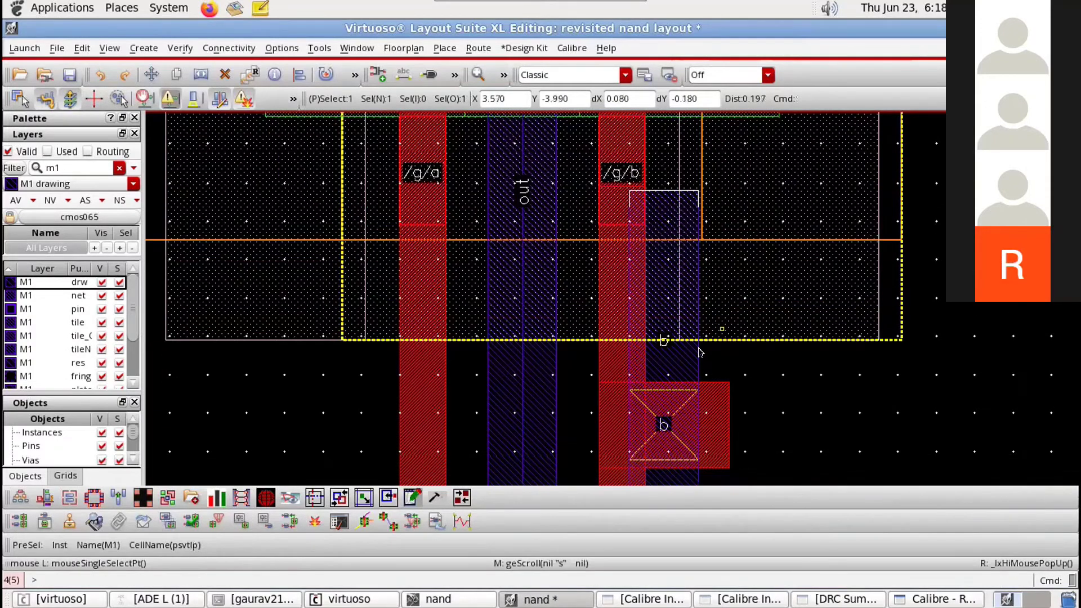
Step: Stretch input b's M1 rectangle downward to a height of about 0.41 and outward from the poly to a width of about 0.12
{"action": "left_click", "coordinate": [670, 304]}
{"action": "key", "text": "s"}
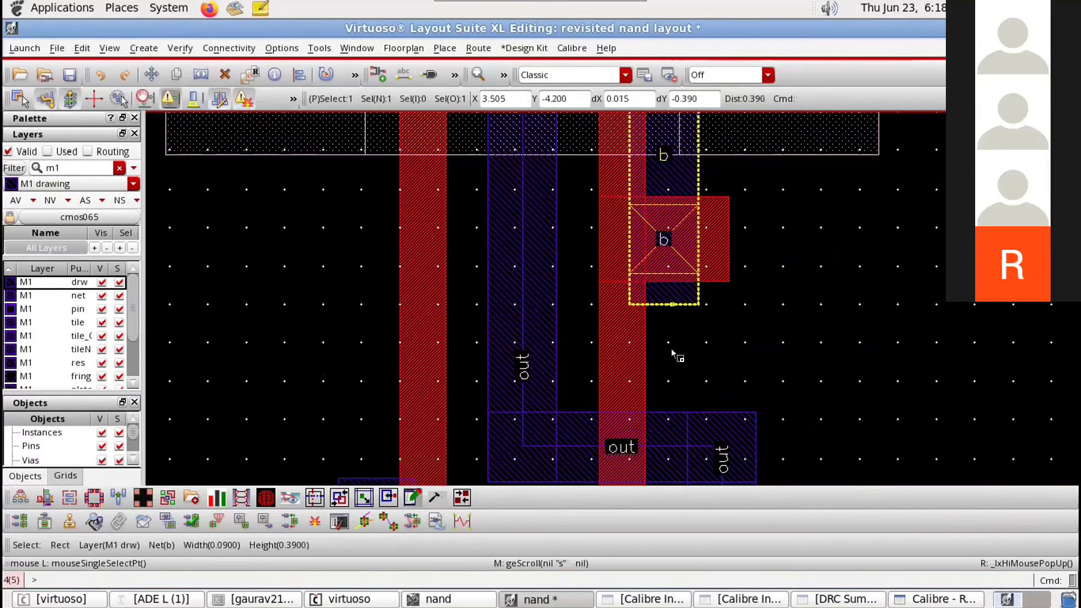
{"action": "left_click", "coordinate": [669, 317]}
{"action": "left_click", "coordinate": [697, 173]}
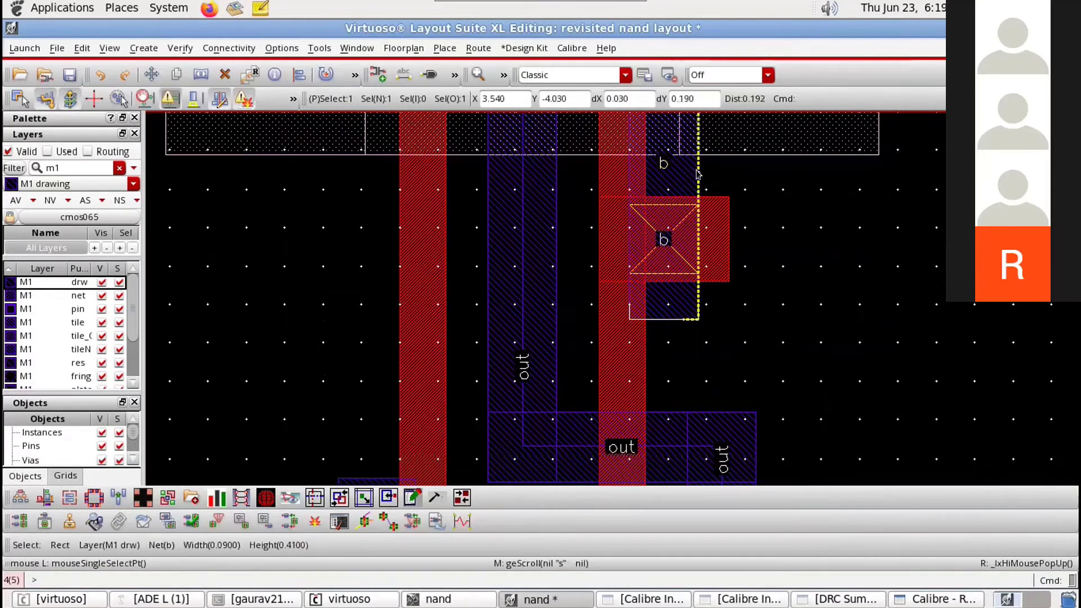
{"action": "key", "text": "s"}
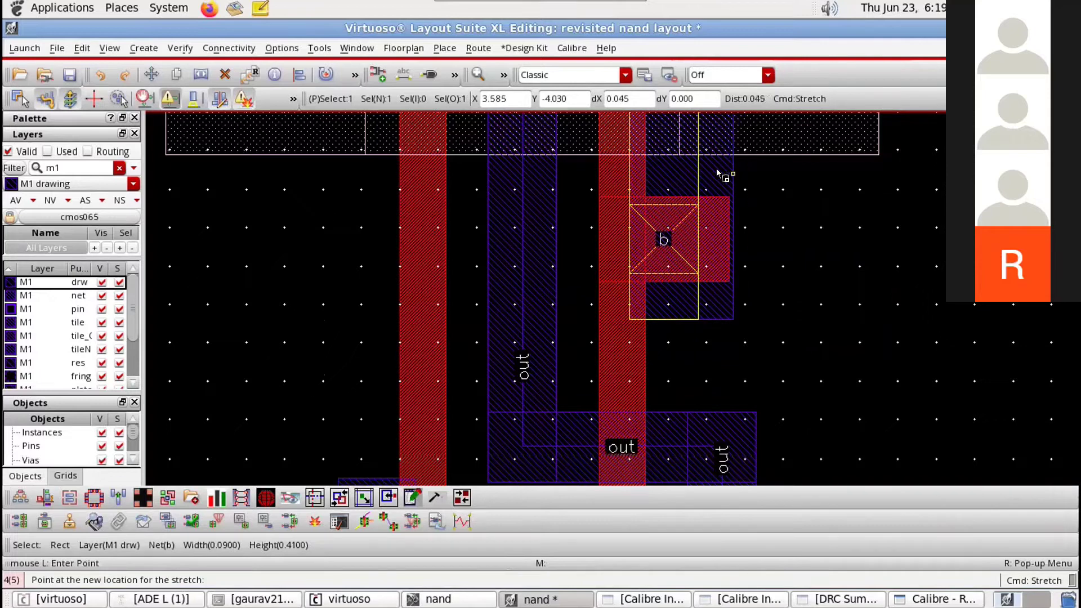
{"action": "left_click", "coordinate": [720, 174]}
{"action": "scroll", "coordinate": [745, 210], "scroll_direction": "down", "scroll_amount": 2}
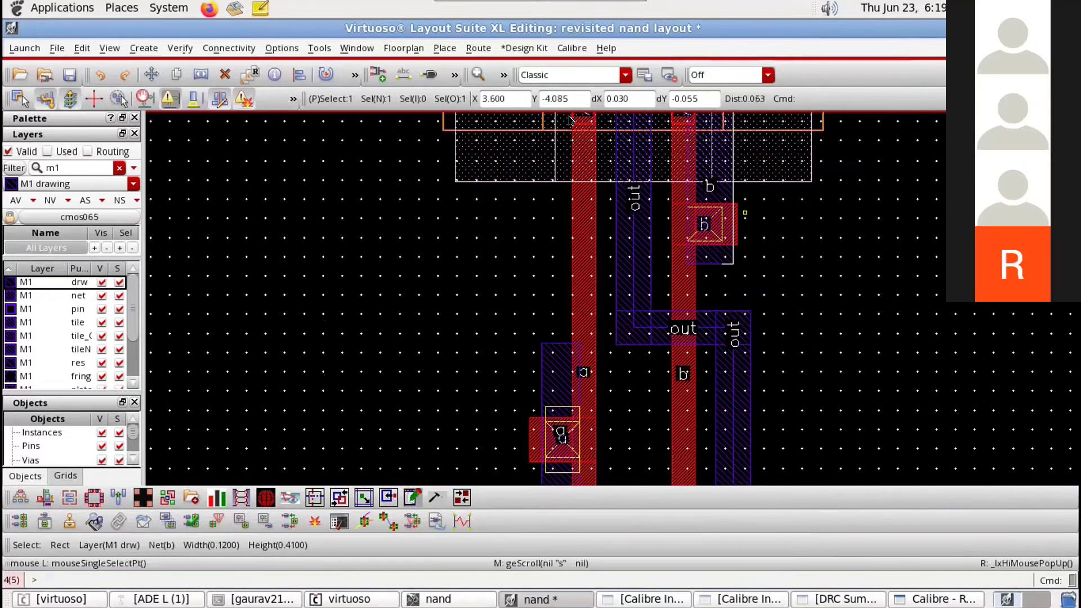
Step: Save the layout and run Calibre LVS on the nand cell with the existing LVS runset
{"action": "key", "text": "Down"}
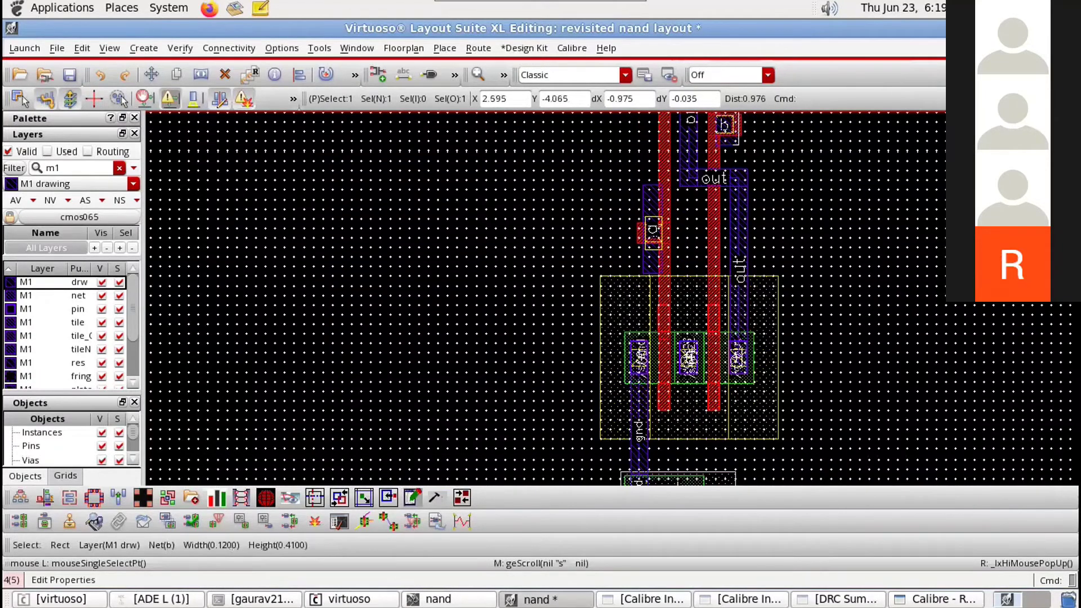
{"action": "left_click", "coordinate": [69, 75]}
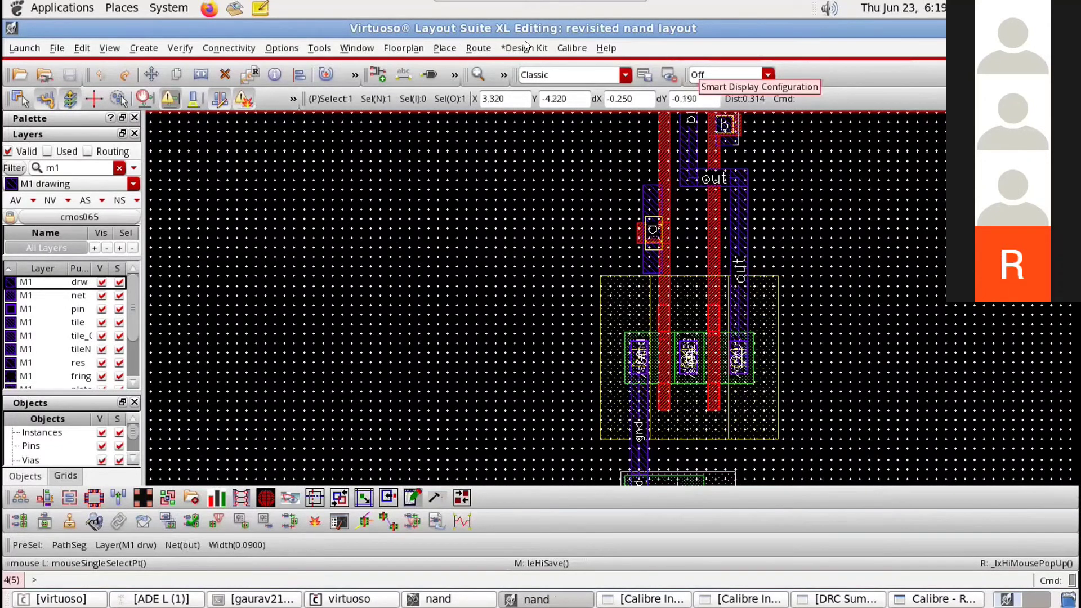
{"action": "left_click", "coordinate": [564, 48]}
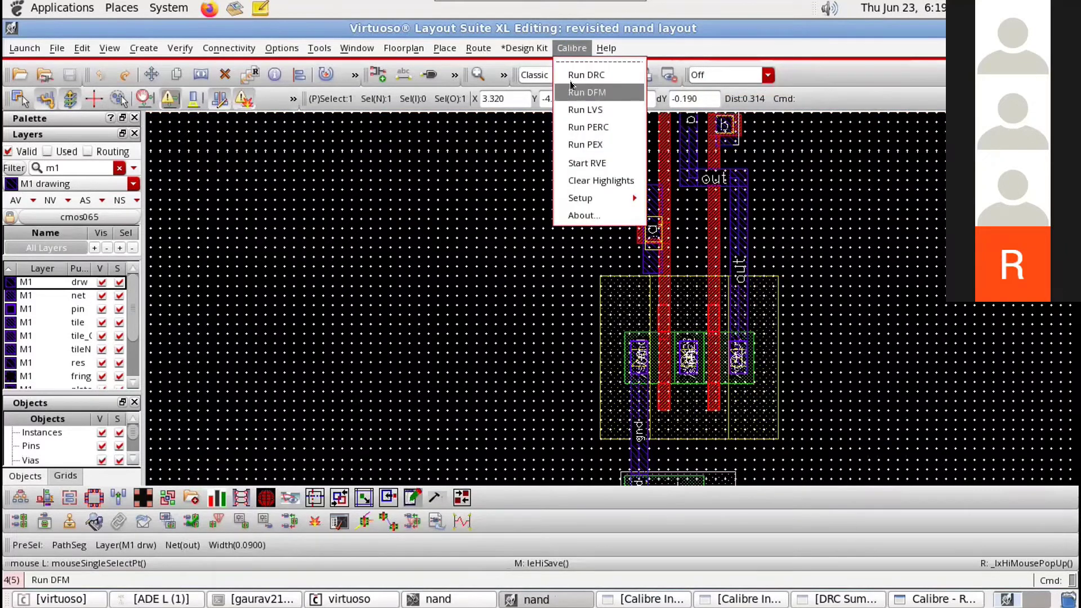
{"action": "left_click", "coordinate": [576, 112]}
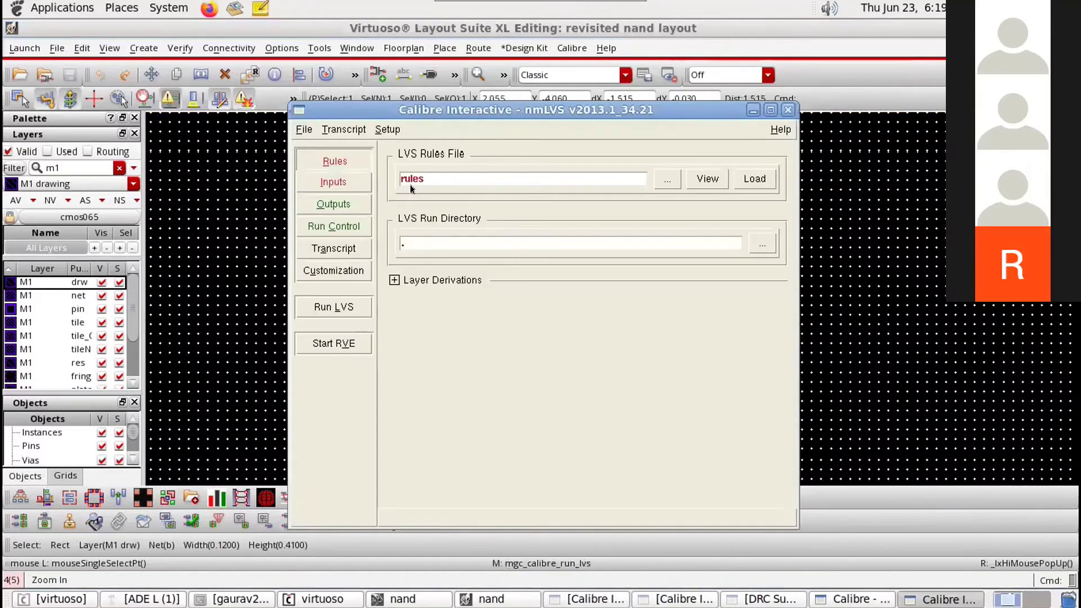
{"action": "left_click", "coordinate": [512, 487]}
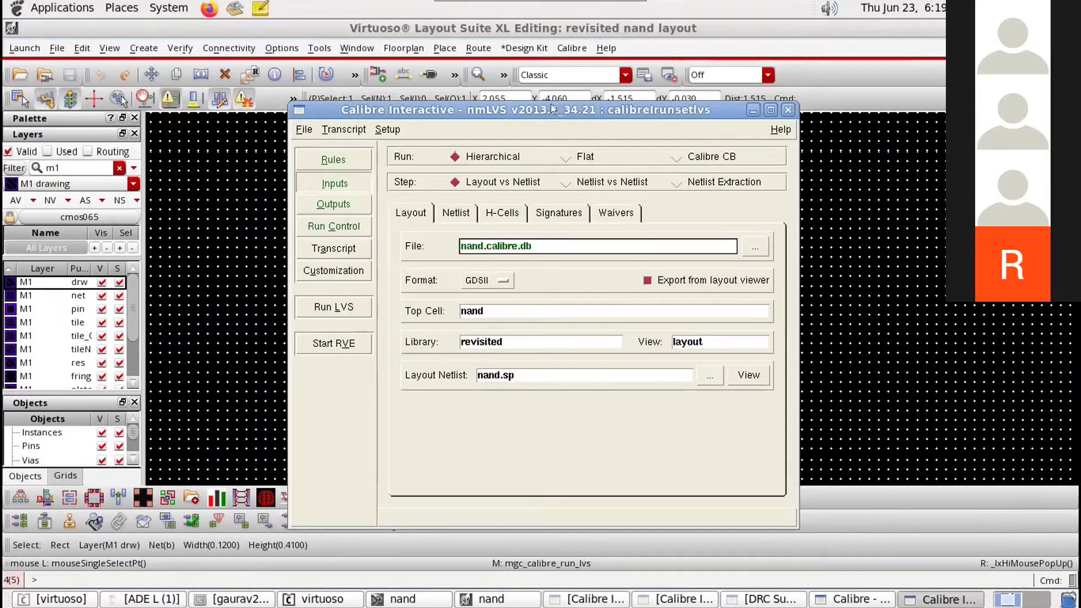
{"action": "left_click", "coordinate": [326, 305]}
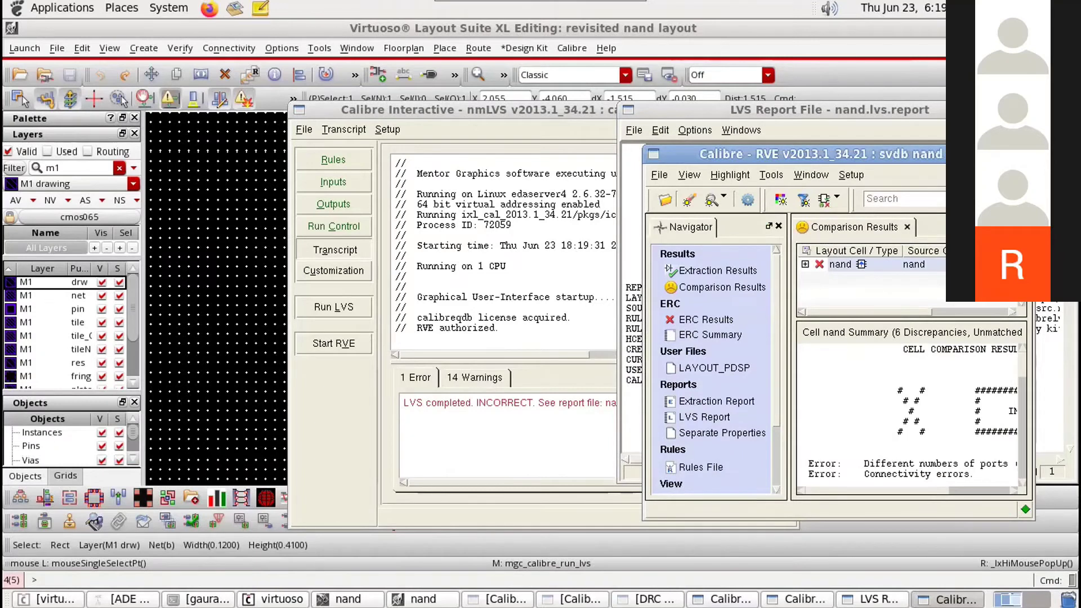
Step: Examine the LVS comparison summary for nand, comparing the layout and source port counts, and put the results window away
{"action": "left_click", "coordinate": [1009, 153]}
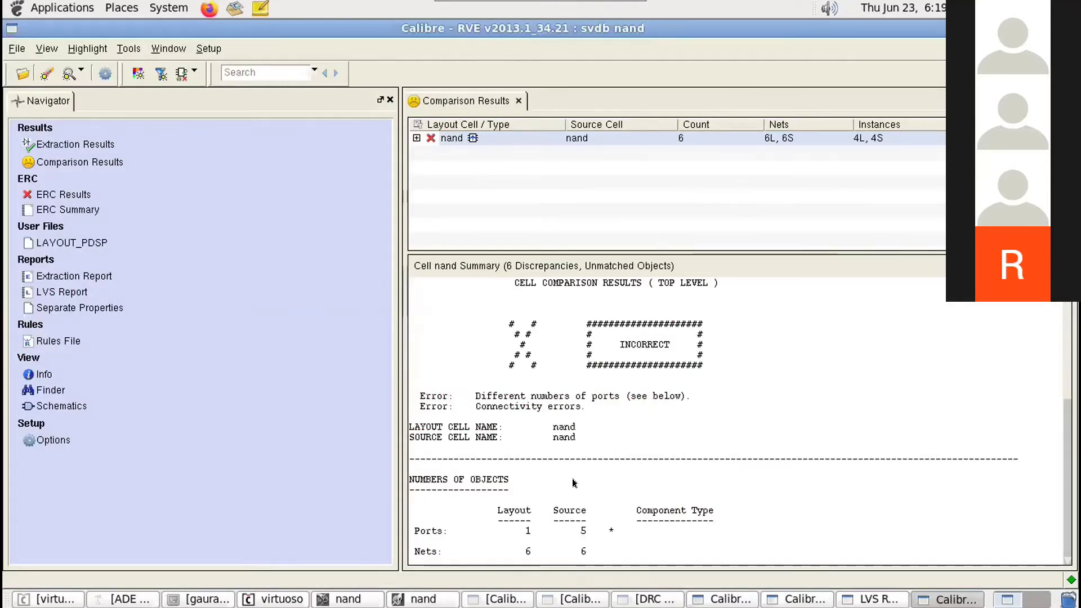
{"action": "scroll", "coordinate": [573, 482], "scroll_direction": "down", "scroll_amount": 2}
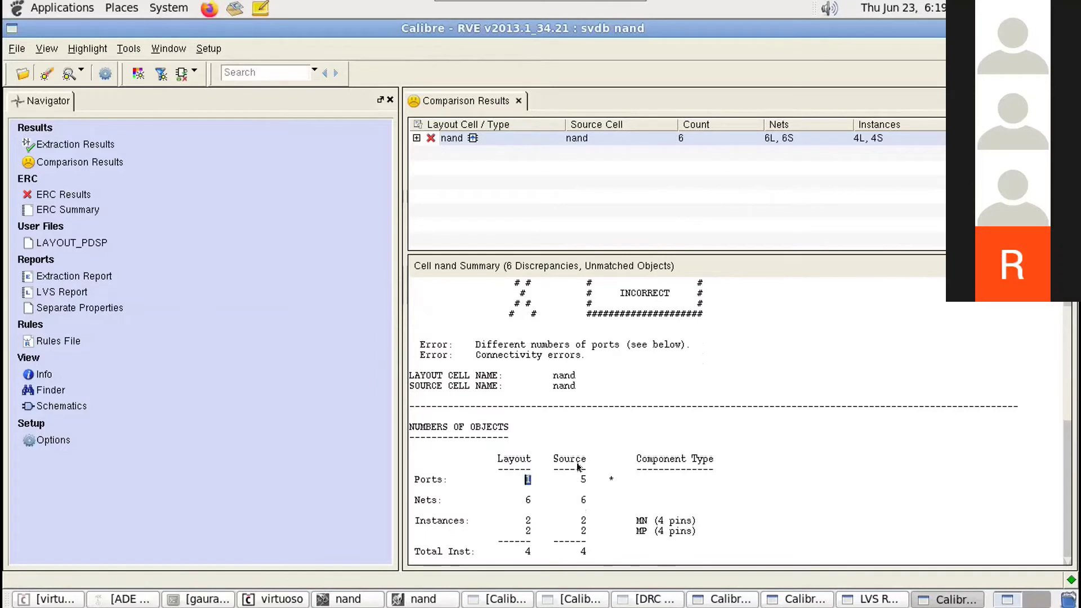
{"action": "left_click_drag", "start_coordinate": [551, 479], "coordinate": [586, 480]}
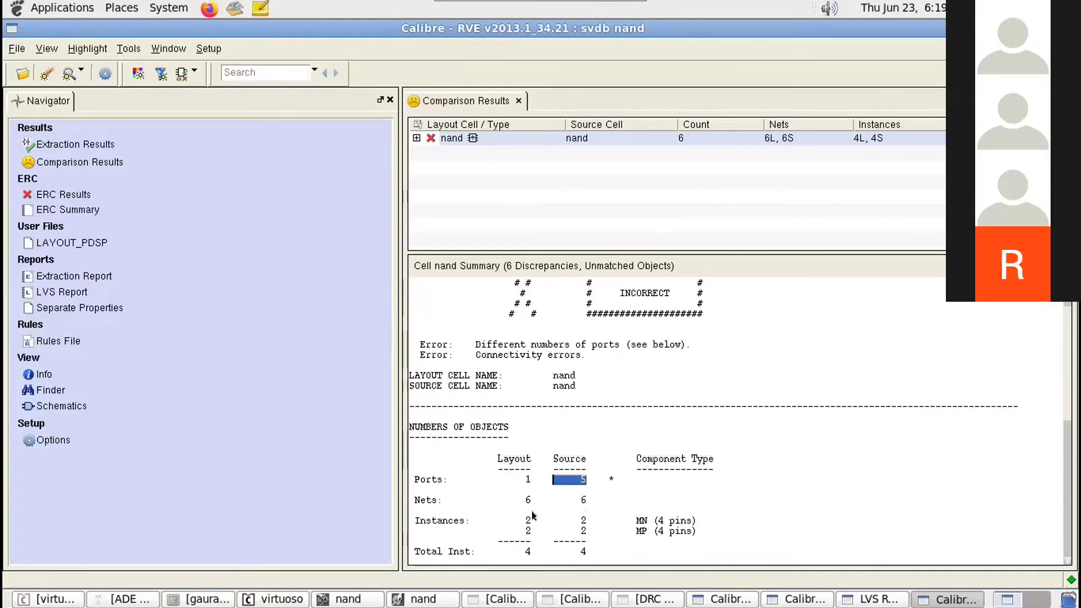
{"action": "scroll", "coordinate": [544, 495], "scroll_direction": "down", "scroll_amount": 3}
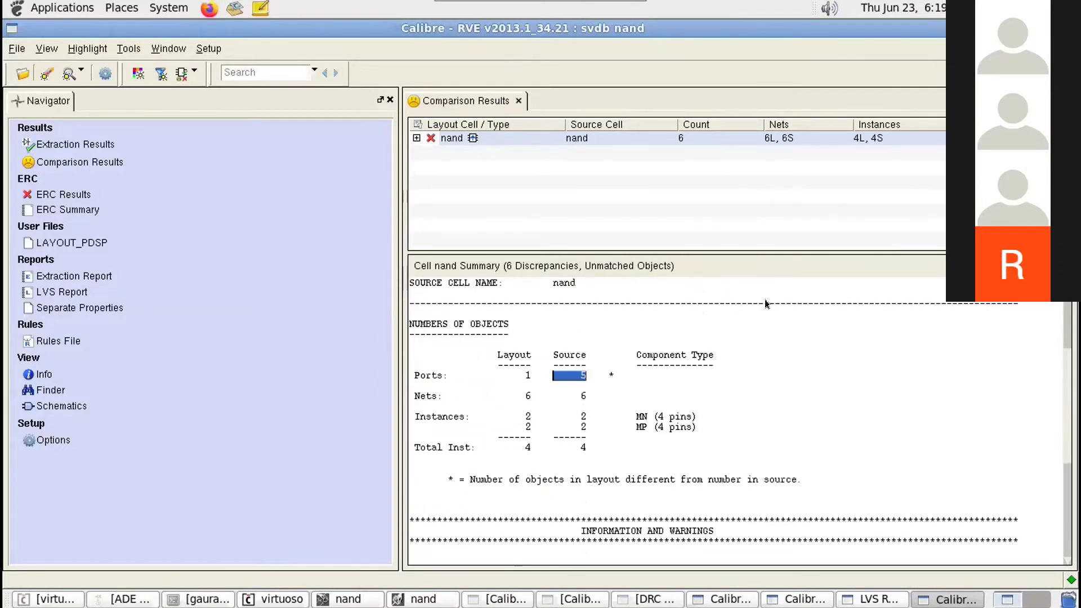
{"action": "left_click", "coordinate": [1032, 28]}
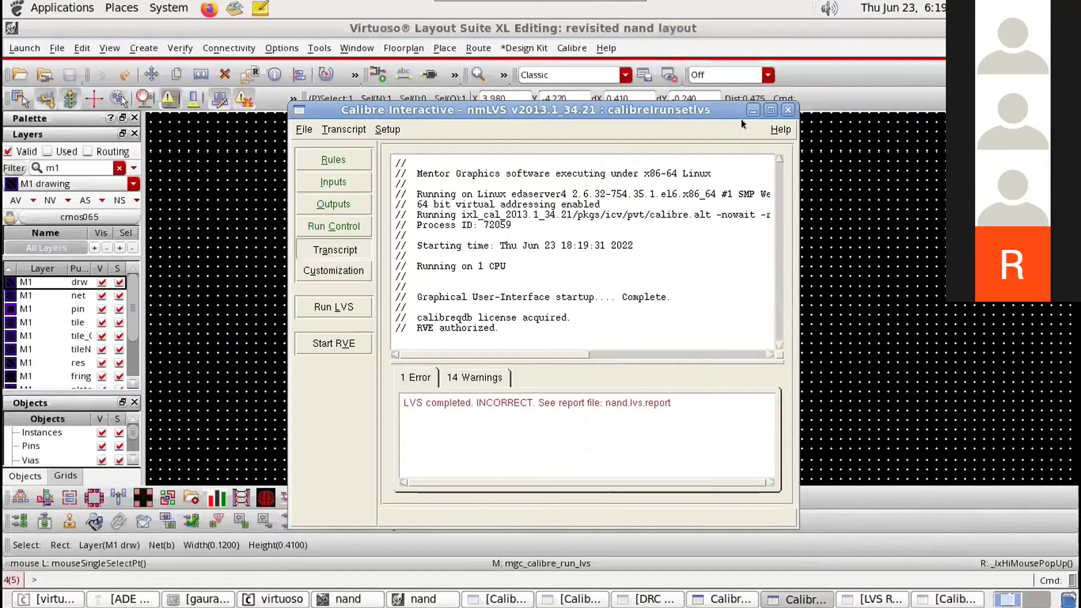
Step: Create a labelled rectangular M1 input pin with terminal name a over input a's gate contact
{"action": "scroll", "coordinate": [670, 234], "scroll_direction": "up", "scroll_amount": 1}
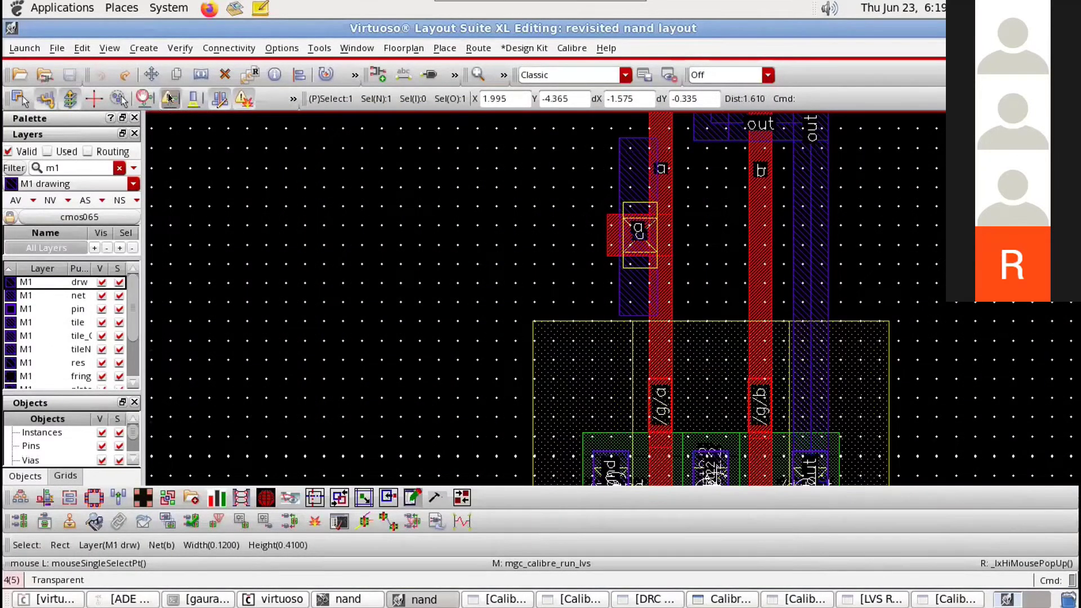
{"action": "left_click", "coordinate": [138, 49]}
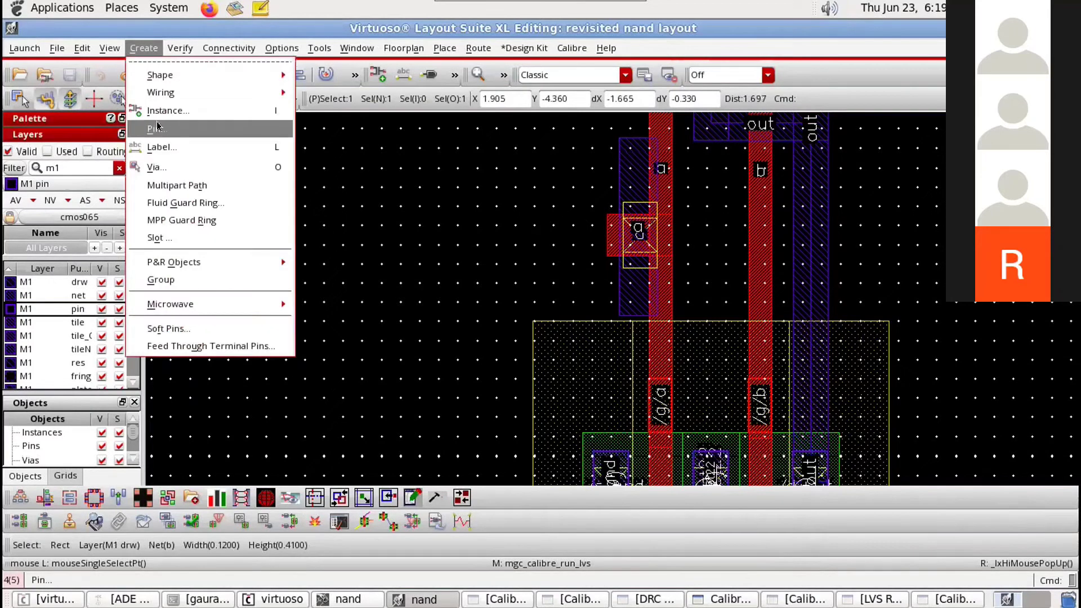
{"action": "left_click", "coordinate": [204, 140]}
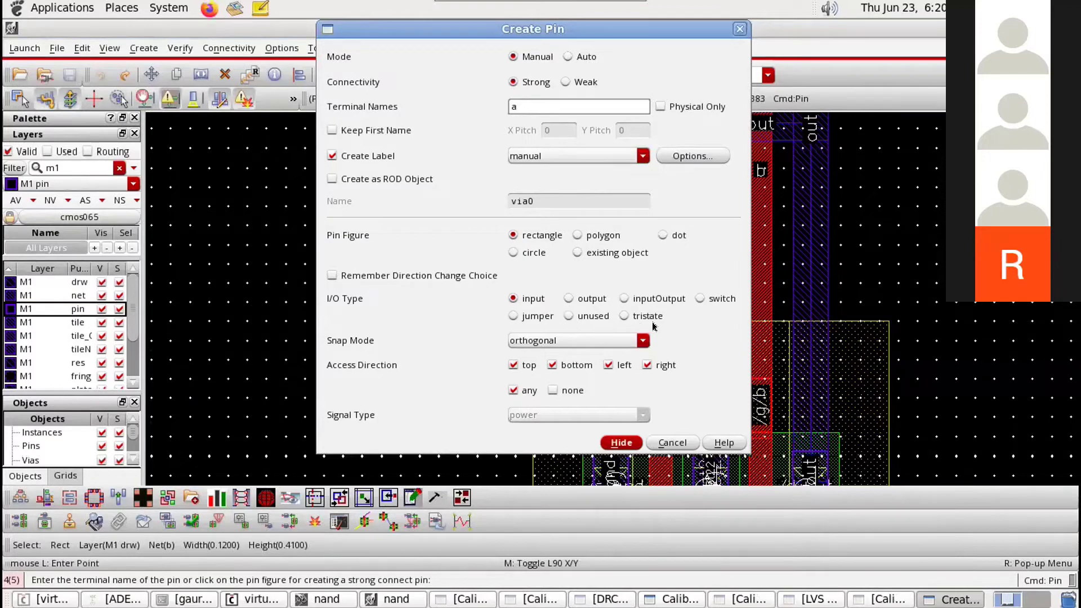
{"action": "key", "text": "Return"}
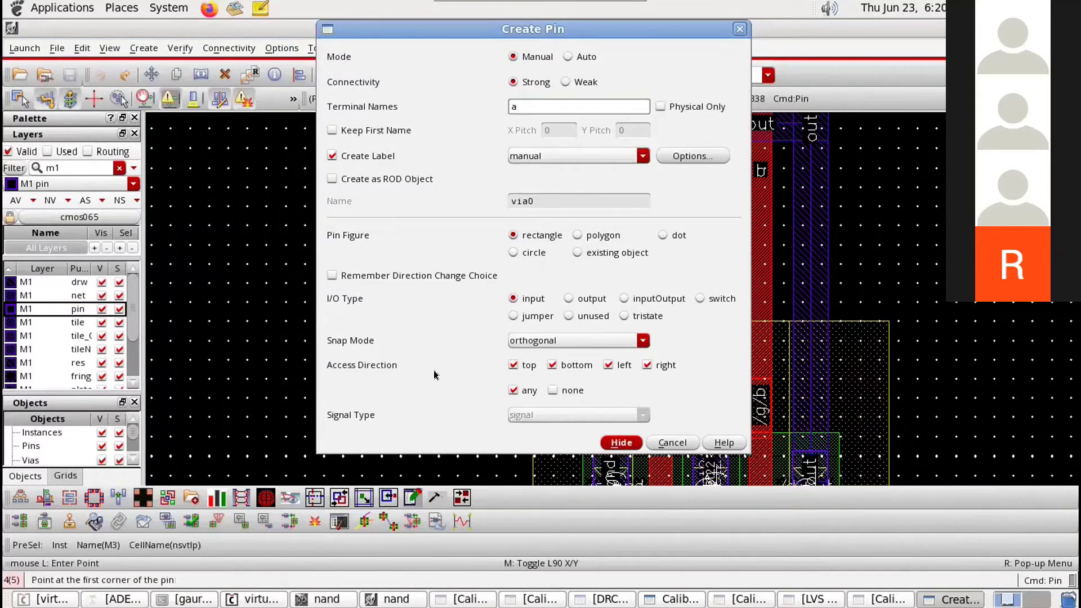
{"action": "left_click", "coordinate": [622, 443]}
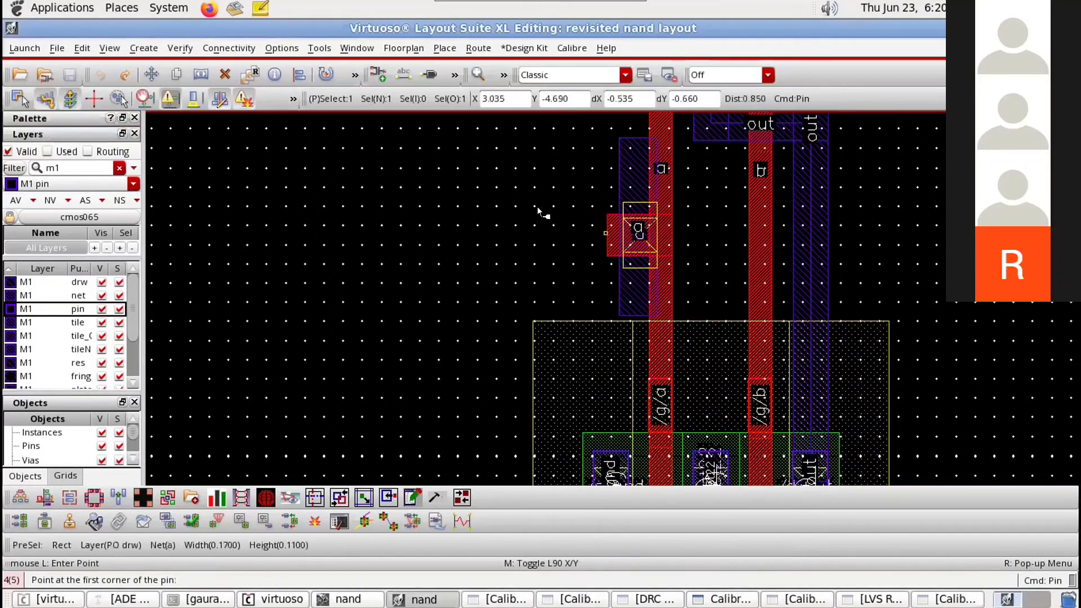
{"action": "scroll", "coordinate": [520, 203], "scroll_direction": "up", "scroll_amount": 1}
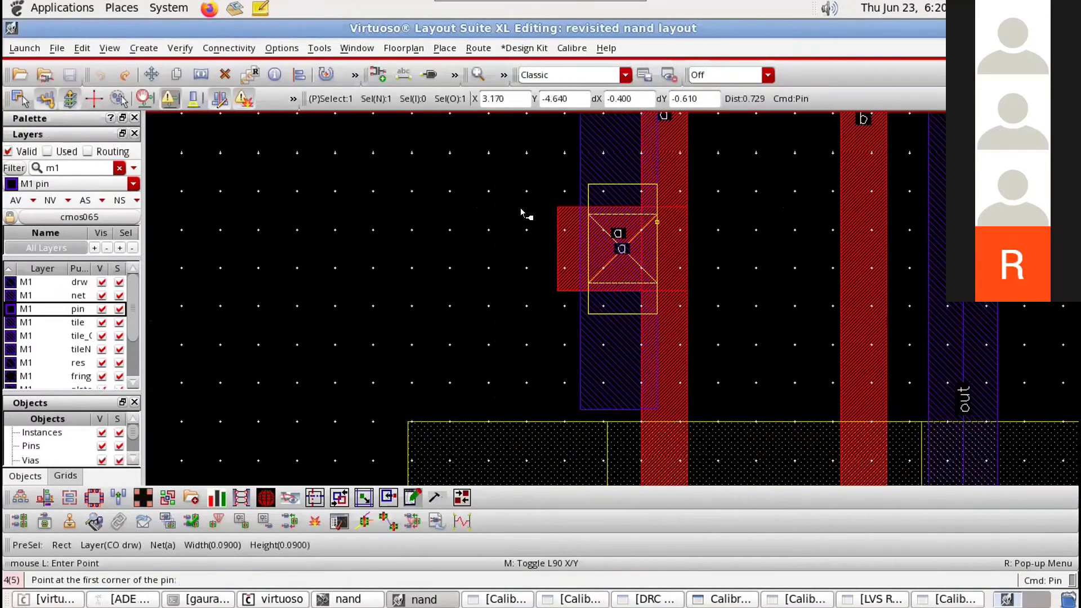
{"action": "scroll", "coordinate": [653, 220], "scroll_direction": "up", "scroll_amount": 1}
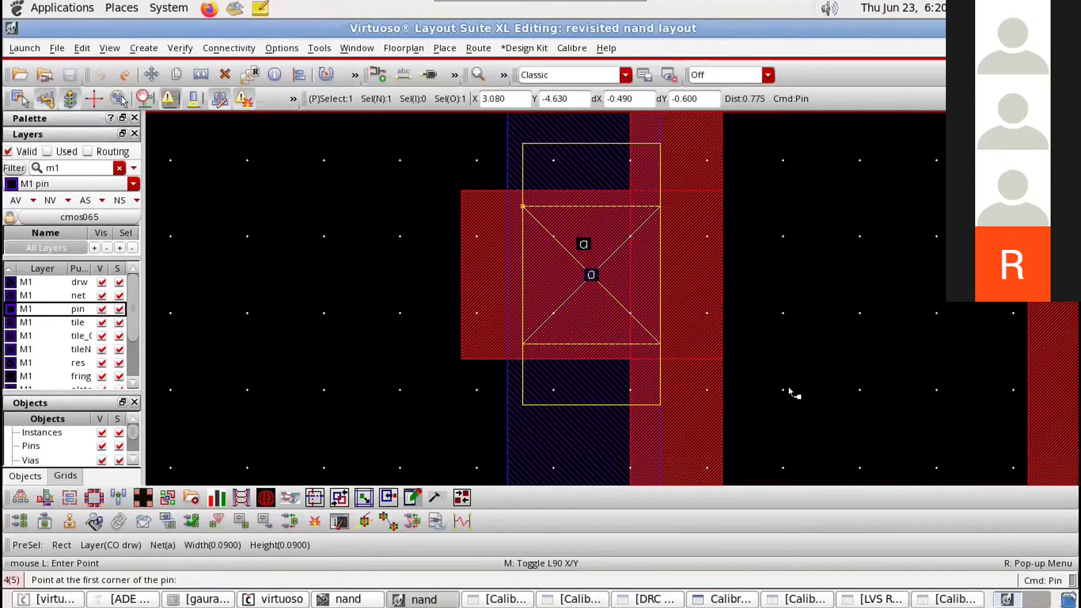
{"action": "scroll", "coordinate": [654, 287], "scroll_direction": "up", "scroll_amount": 1}
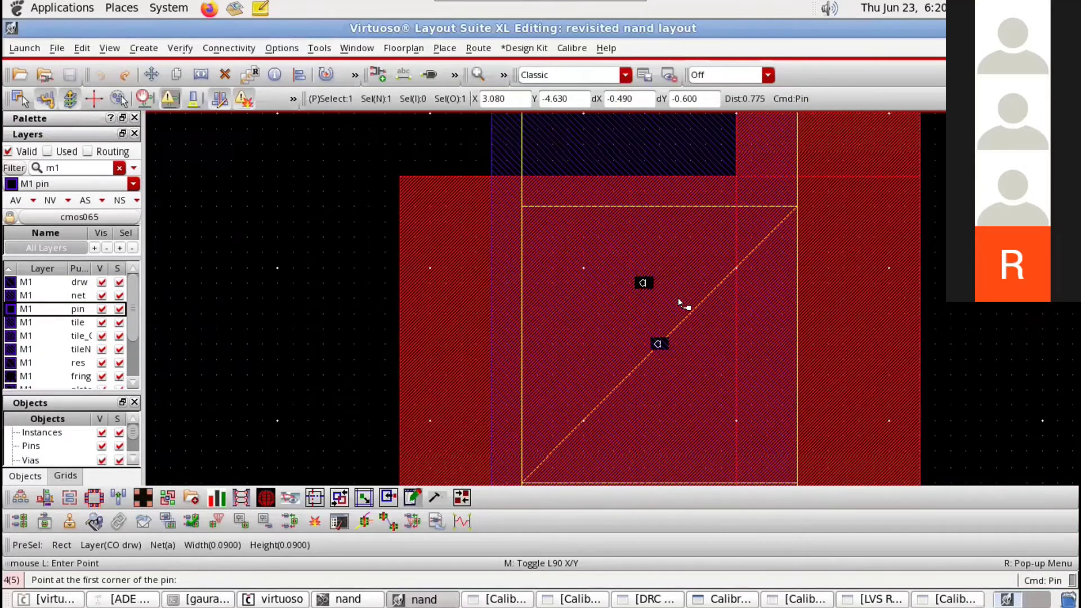
{"action": "left_click", "coordinate": [787, 330]}
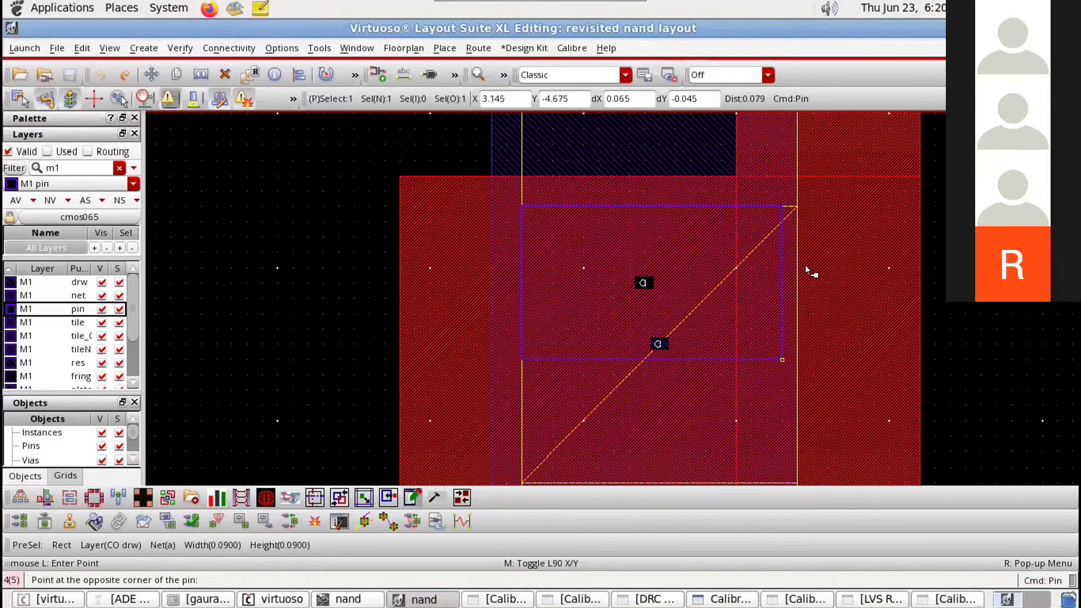
{"action": "left_click", "coordinate": [545, 236]}
{"action": "scroll", "coordinate": [634, 330], "scroll_direction": "down", "scroll_amount": 2}
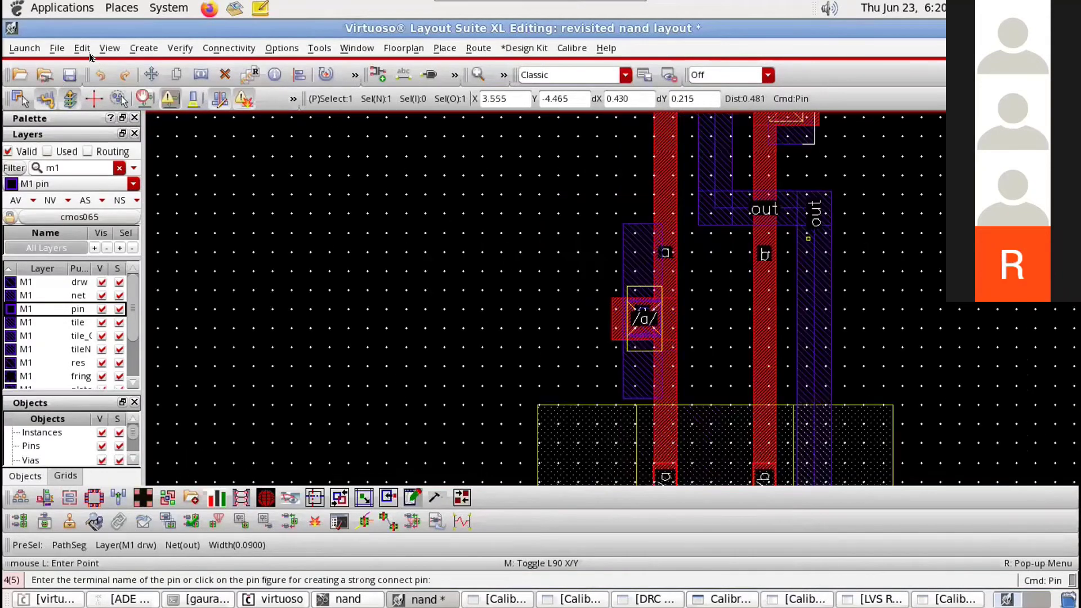
Step: Create a labelled rectangular M1 input pin with terminal name b over input b's gate contact
{"action": "key", "text": "Up"}
{"action": "key", "text": "Up"}
{"action": "key", "text": "Right"}
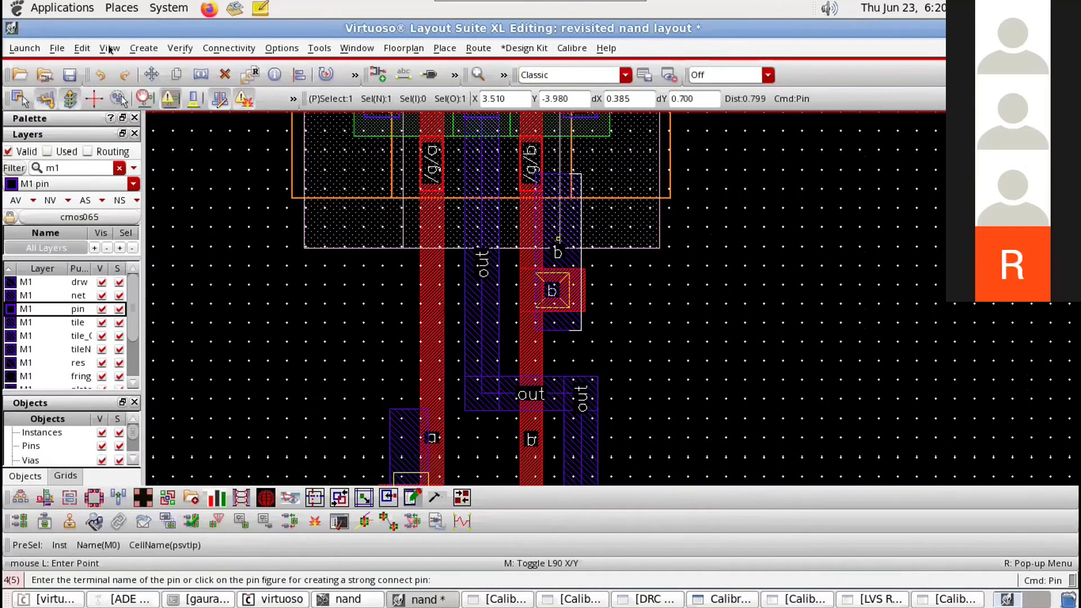
{"action": "key", "text": "u"}
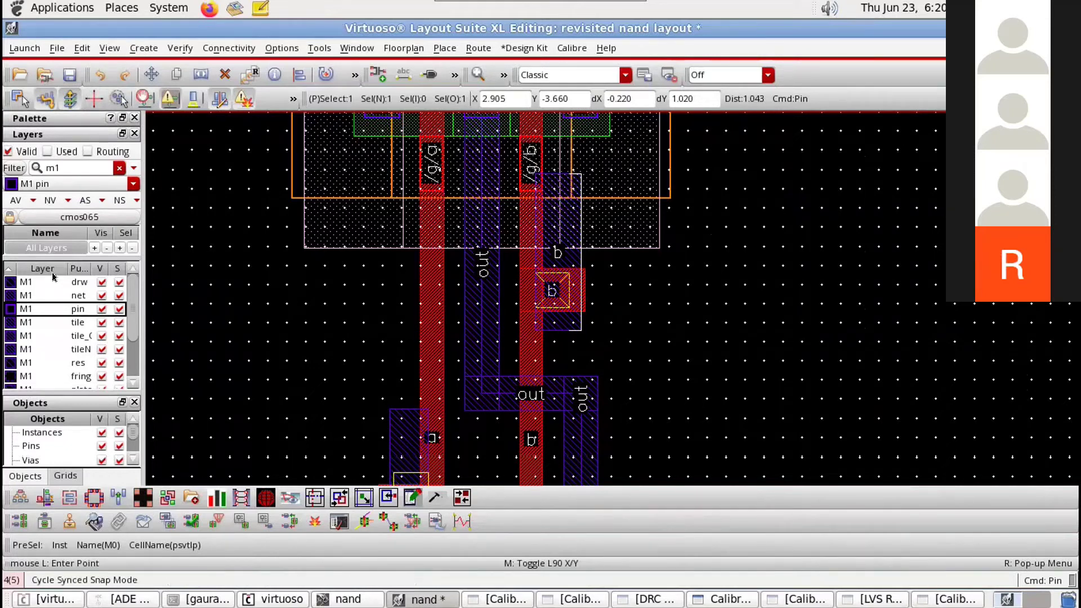
{"action": "left_click", "coordinate": [144, 48]}
{"action": "left_click", "coordinate": [155, 129]}
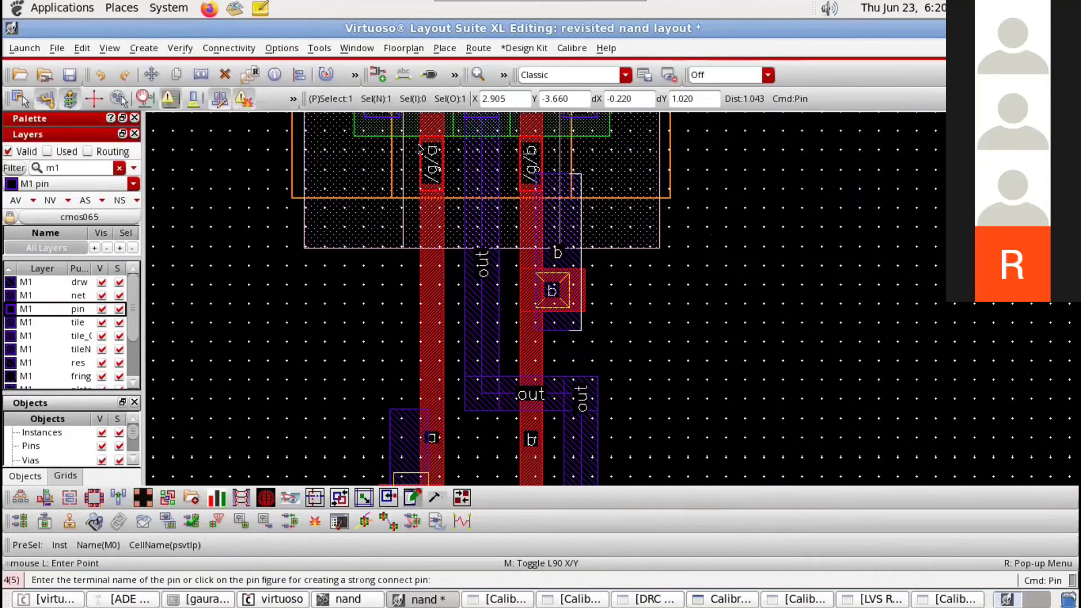
{"action": "type", "text": "b"}
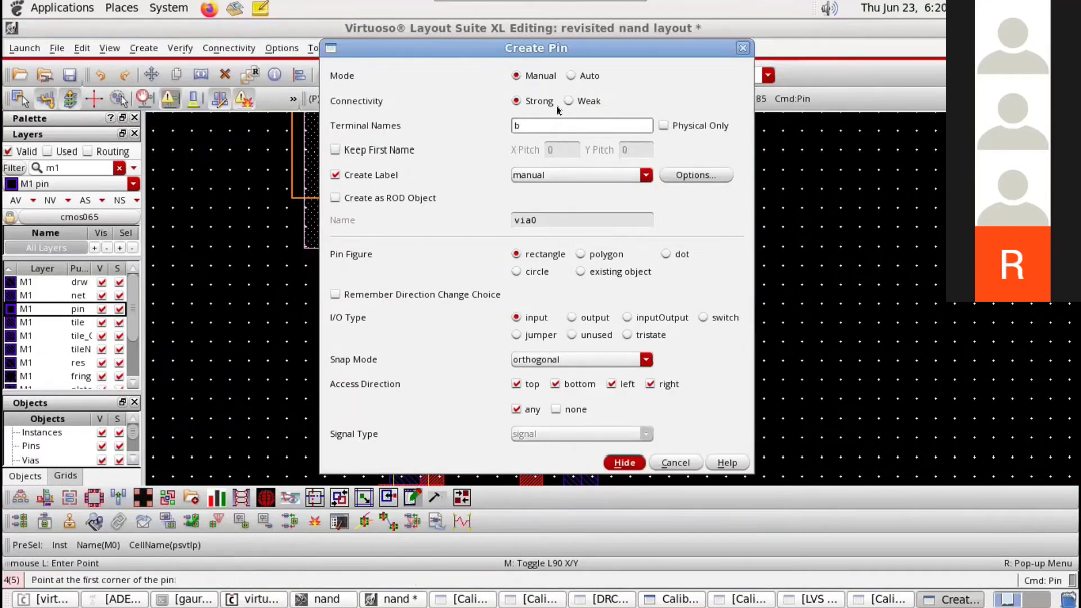
{"action": "left_click", "coordinate": [629, 464]}
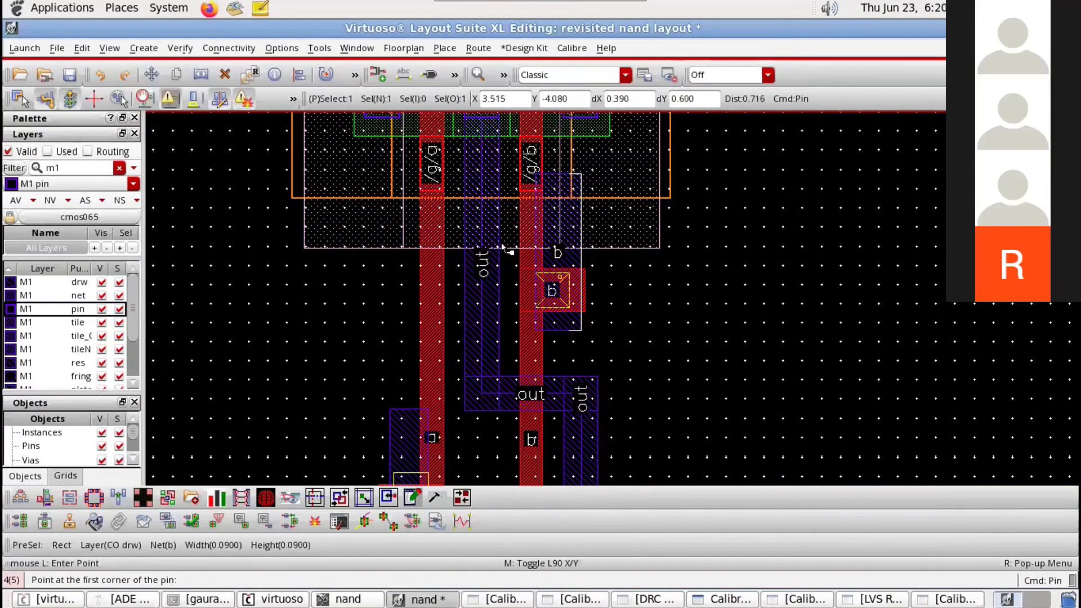
{"action": "key", "text": "ctrl+z"}
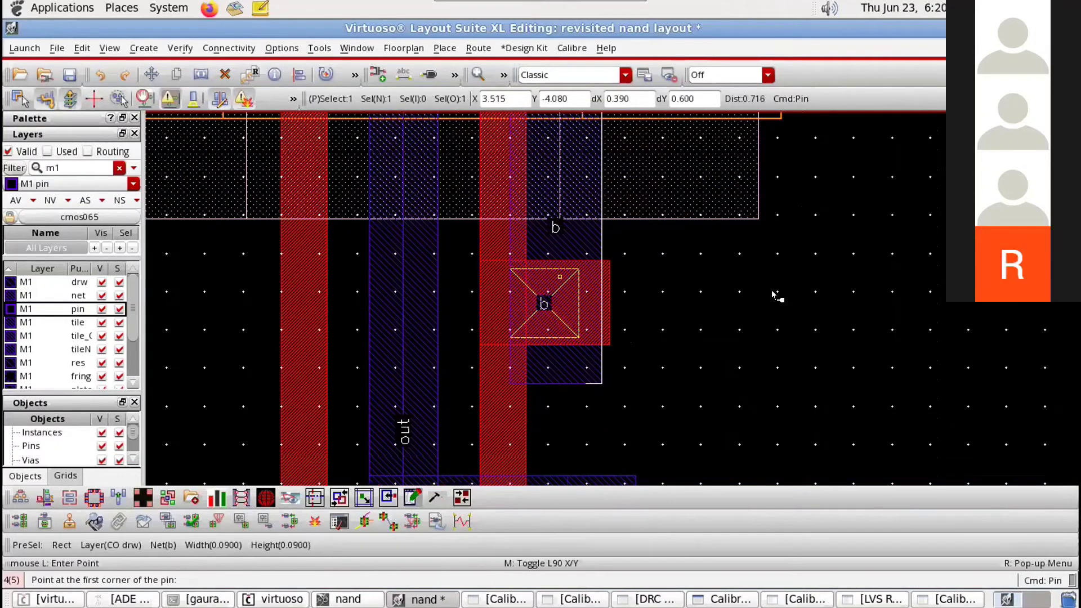
{"action": "left_click", "coordinate": [774, 362]}
{"action": "key", "text": "ctrl+z"}
{"action": "key", "text": "ctrl+z"}
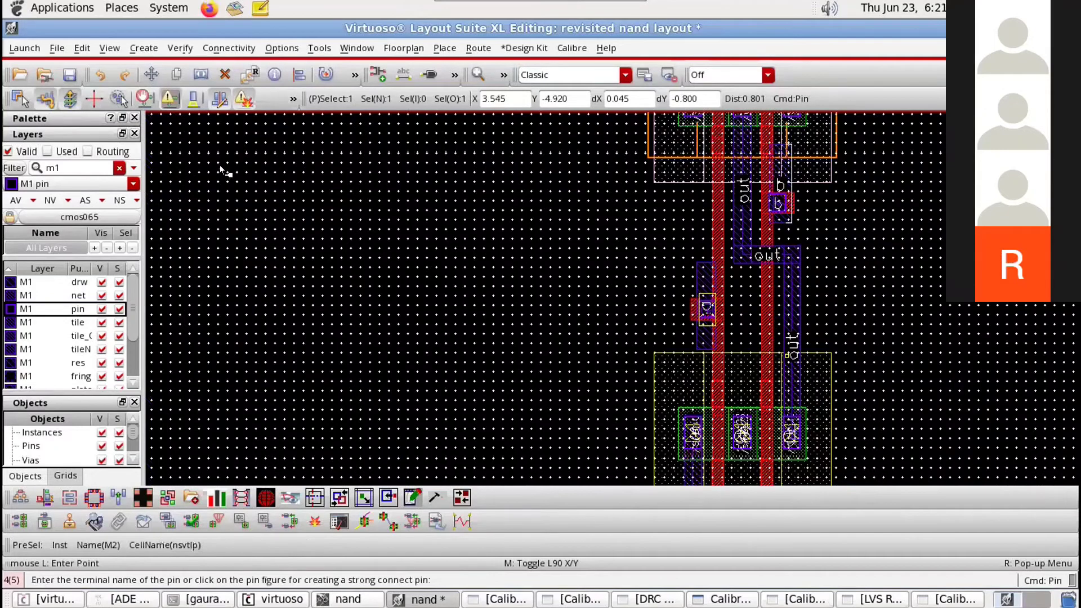
Step: Create a labelled rectangular M1 pin with terminal name gnd and I/O type inputOutput over the ground contact
{"action": "key", "text": "Left"}
{"action": "key", "text": "Down"}
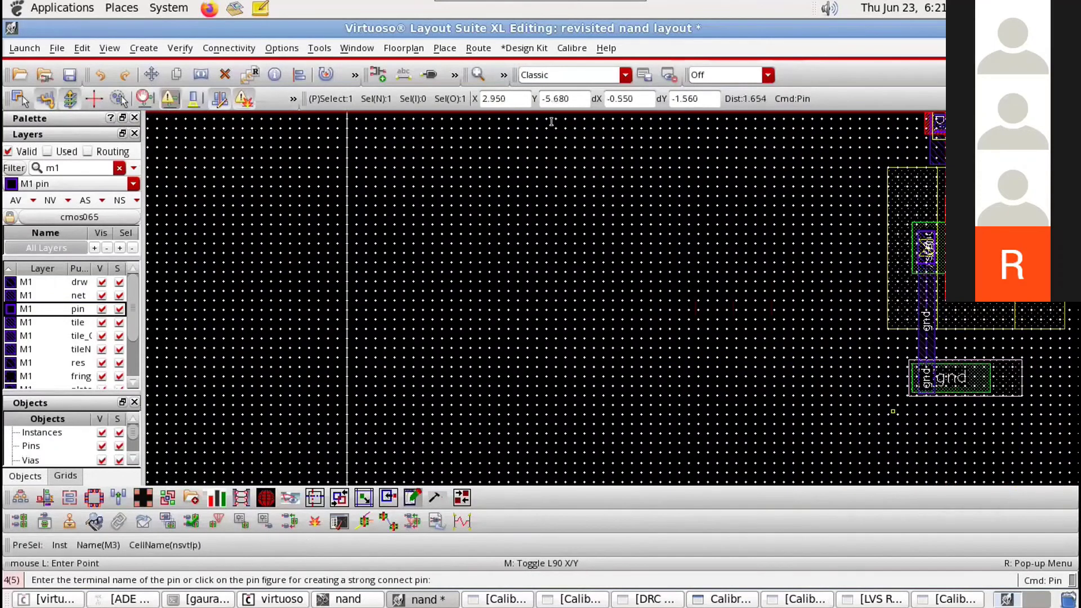
{"action": "scroll", "coordinate": [950, 417], "scroll_direction": "up", "scroll_amount": 2}
{"action": "left_click", "coordinate": [144, 48]}
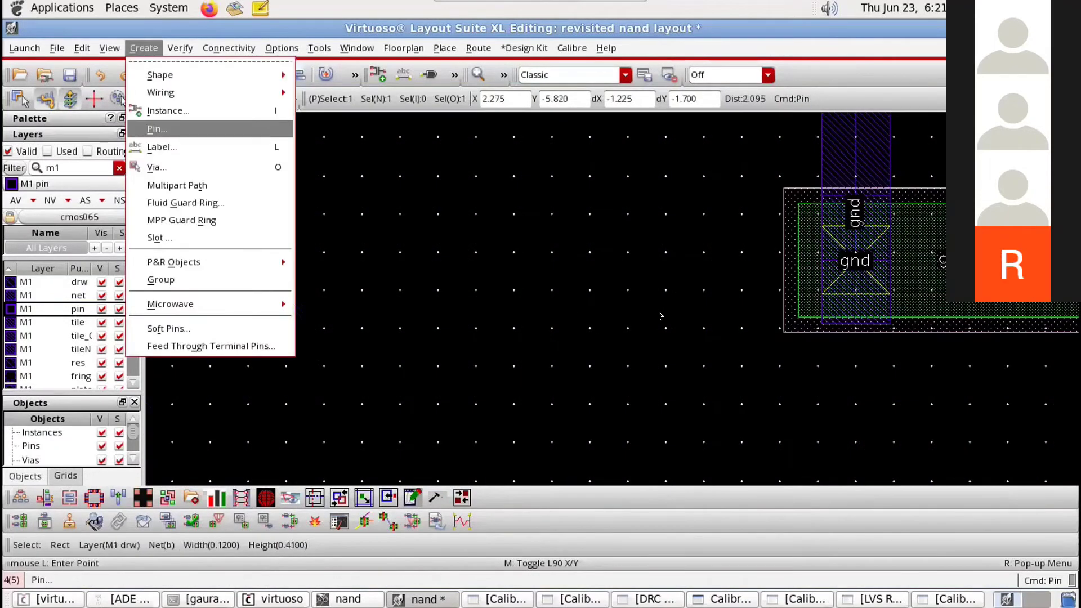
{"action": "left_click", "coordinate": [155, 128]}
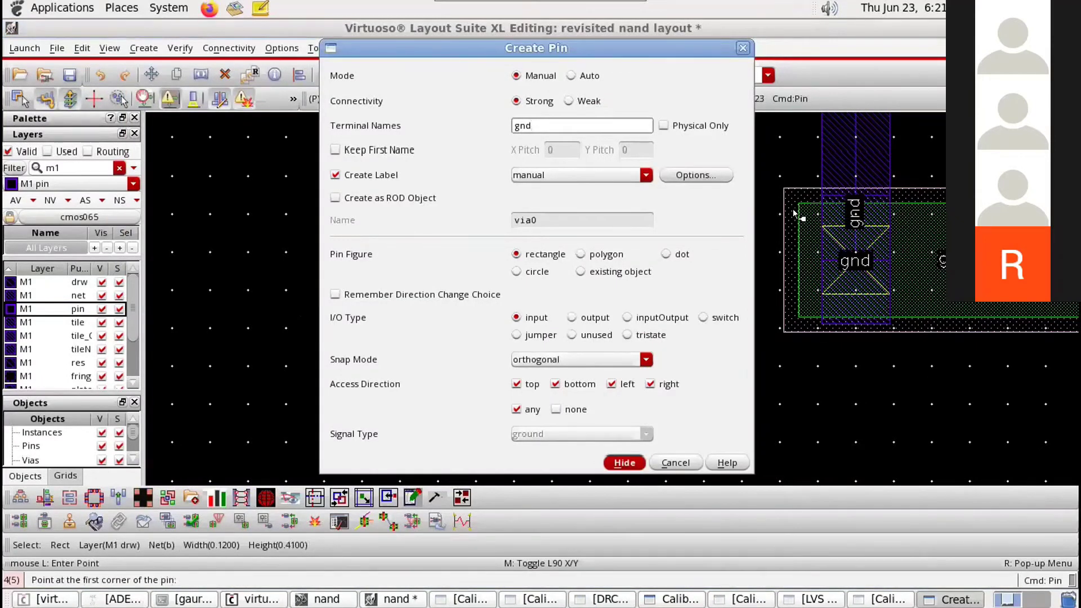
{"action": "left_click", "coordinate": [627, 318]}
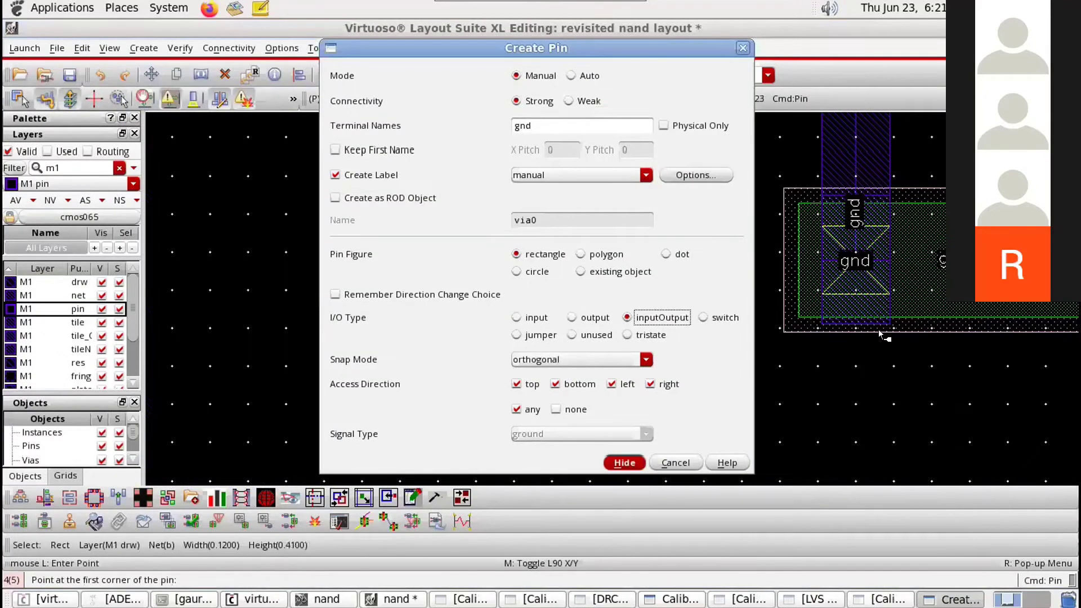
{"action": "left_click", "coordinate": [854, 332]}
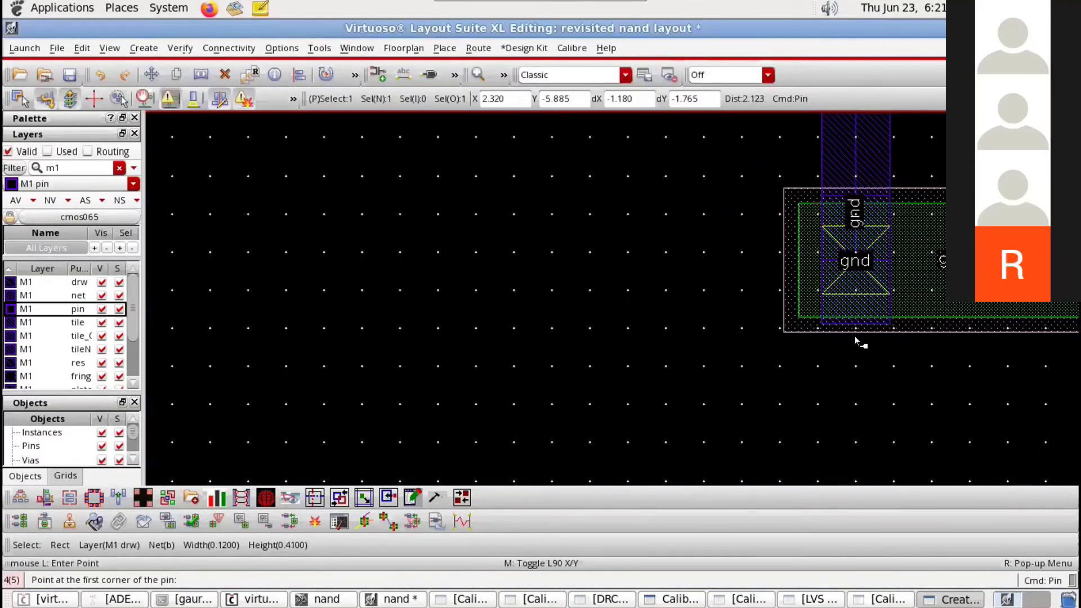
{"action": "scroll", "coordinate": [856, 350], "scroll_direction": "up", "scroll_amount": 1, "text": "ctrl"}
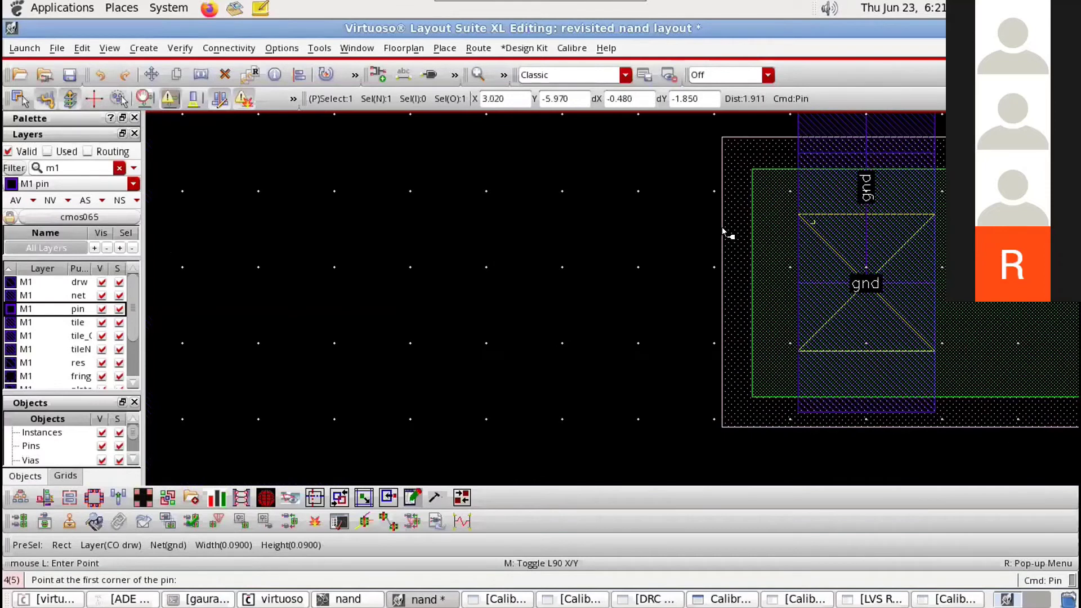
{"action": "scroll", "coordinate": [815, 225], "scroll_direction": "up", "scroll_amount": 1, "text": "ctrl"}
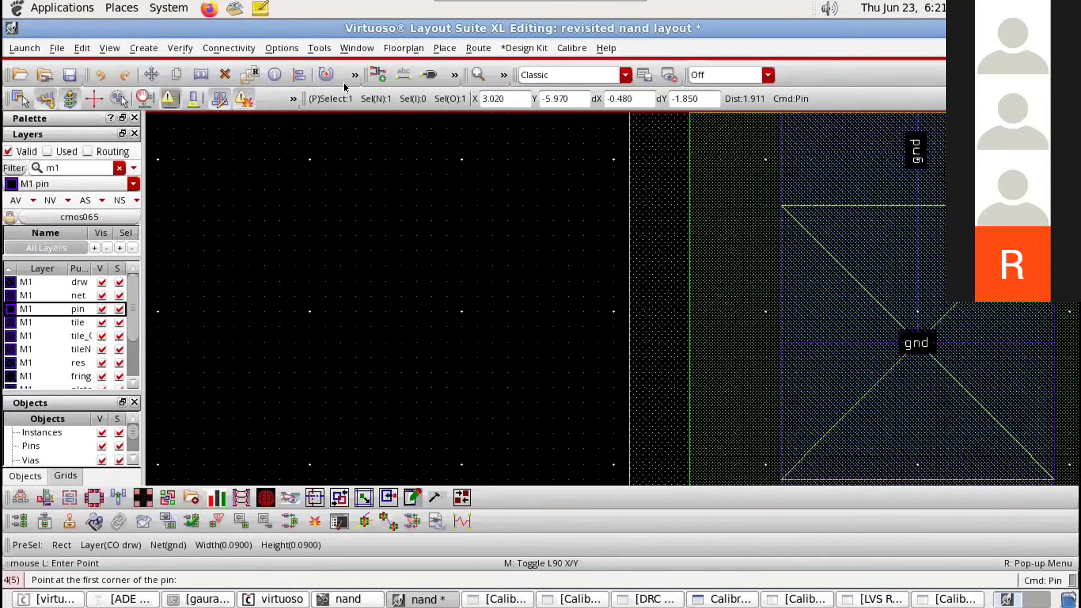
{"action": "scroll", "coordinate": [795, 221], "scroll_direction": "up", "scroll_amount": 1, "text": "ctrl"}
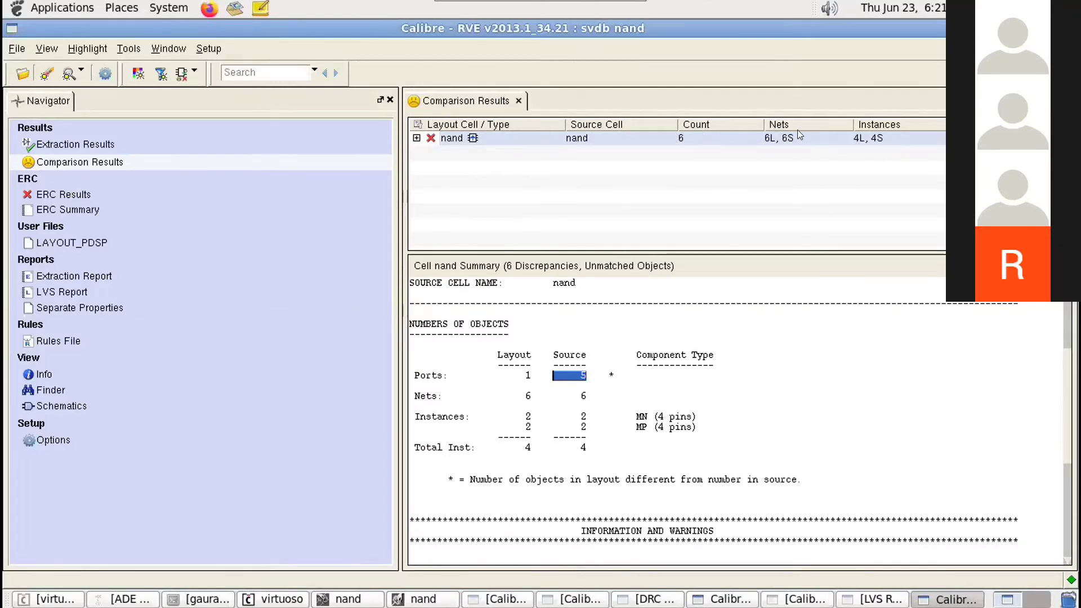
Step: Examine the nand comparison discrepancies, going through the incorrect nets and incorrect ports, and put the results window away
{"action": "double_click", "coordinate": [888, 139]}
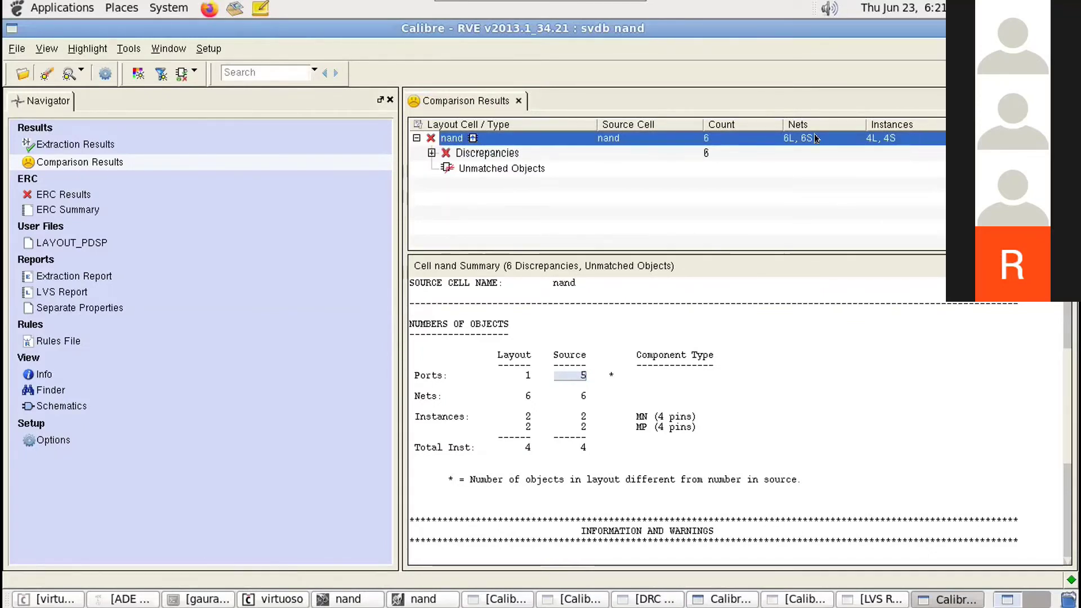
{"action": "scroll", "coordinate": [514, 428], "scroll_direction": "down", "scroll_amount": 7}
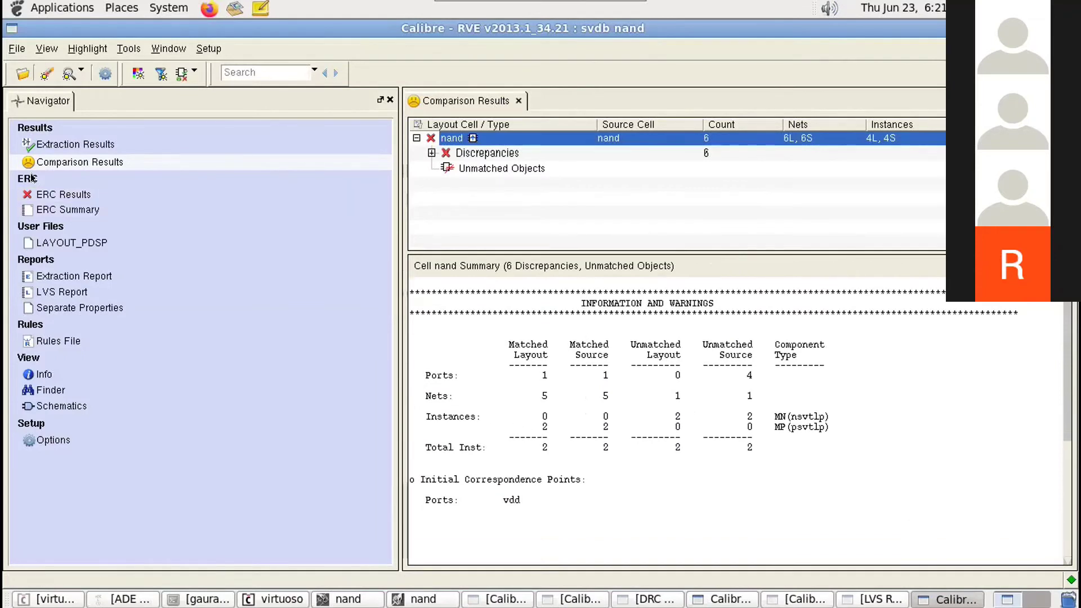
{"action": "left_click", "coordinate": [432, 153]}
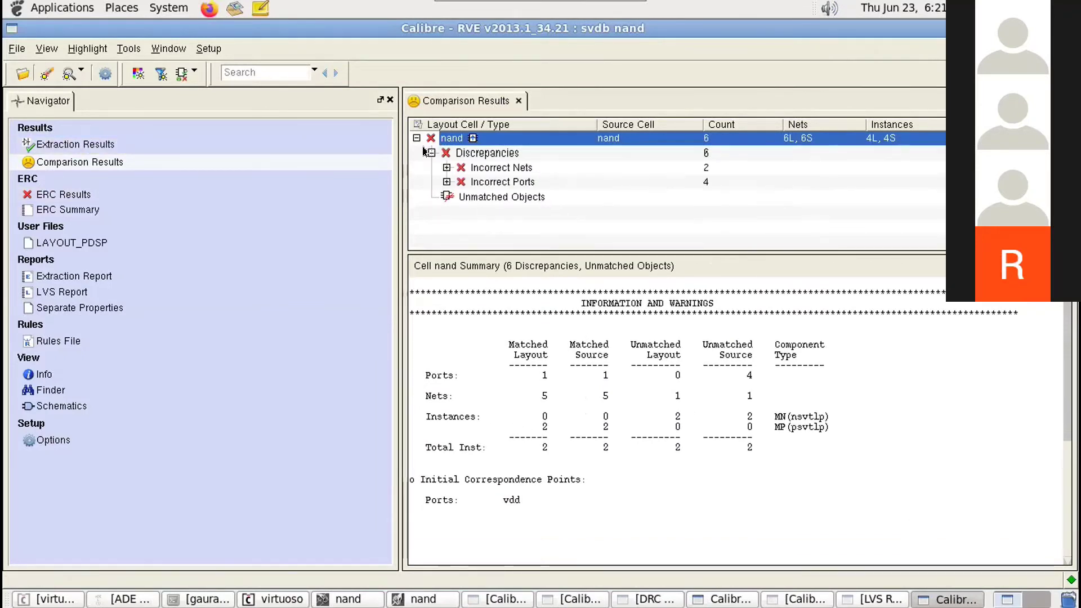
{"action": "double_click", "coordinate": [509, 167]}
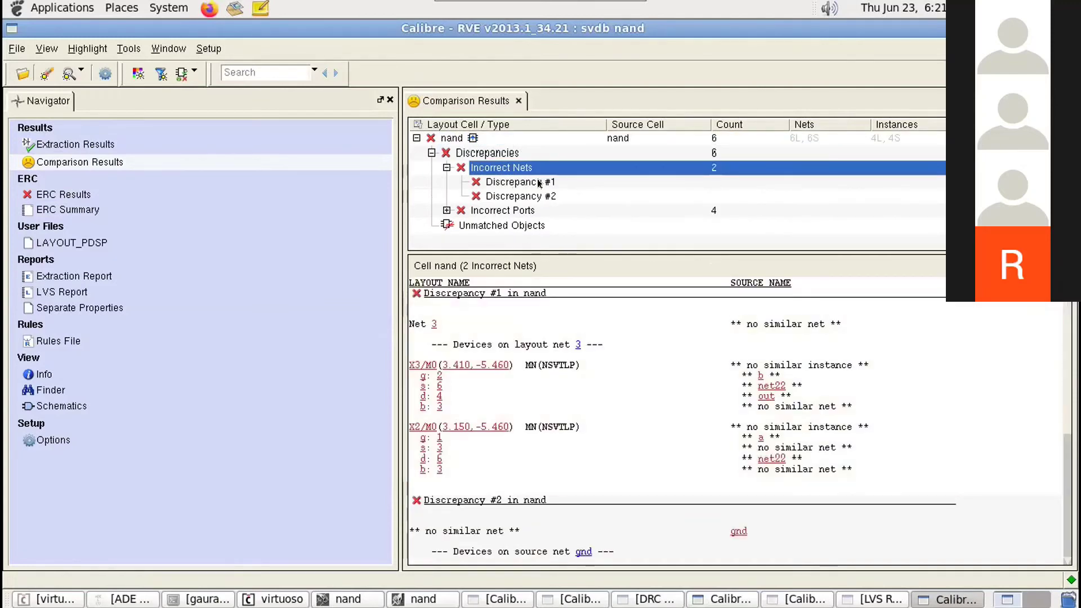
{"action": "left_click", "coordinate": [499, 180]}
{"action": "double_click", "coordinate": [502, 210]}
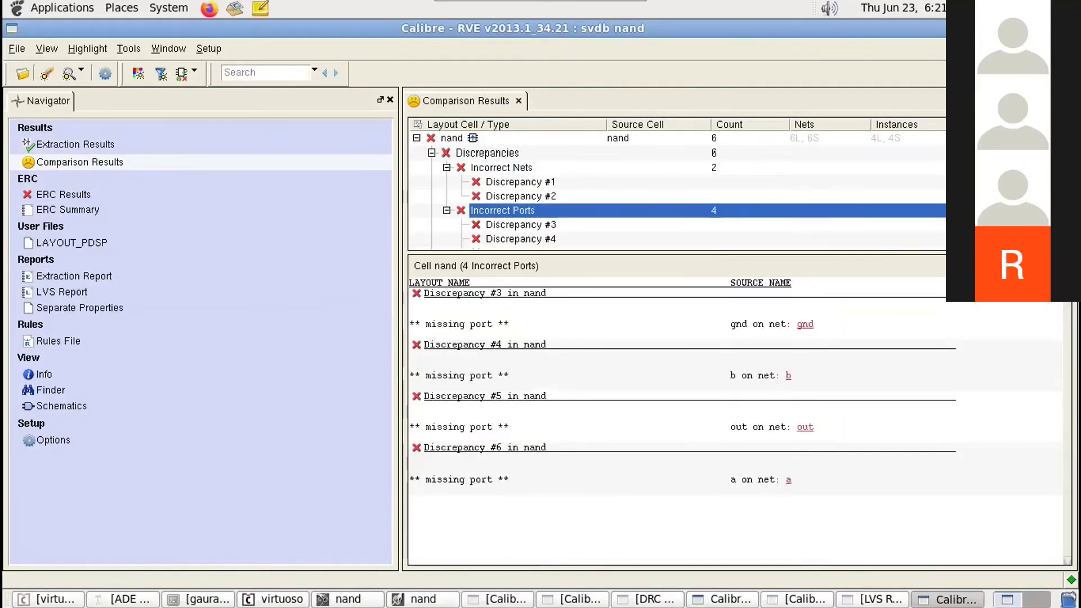
{"action": "left_click", "coordinate": [1035, 28]}
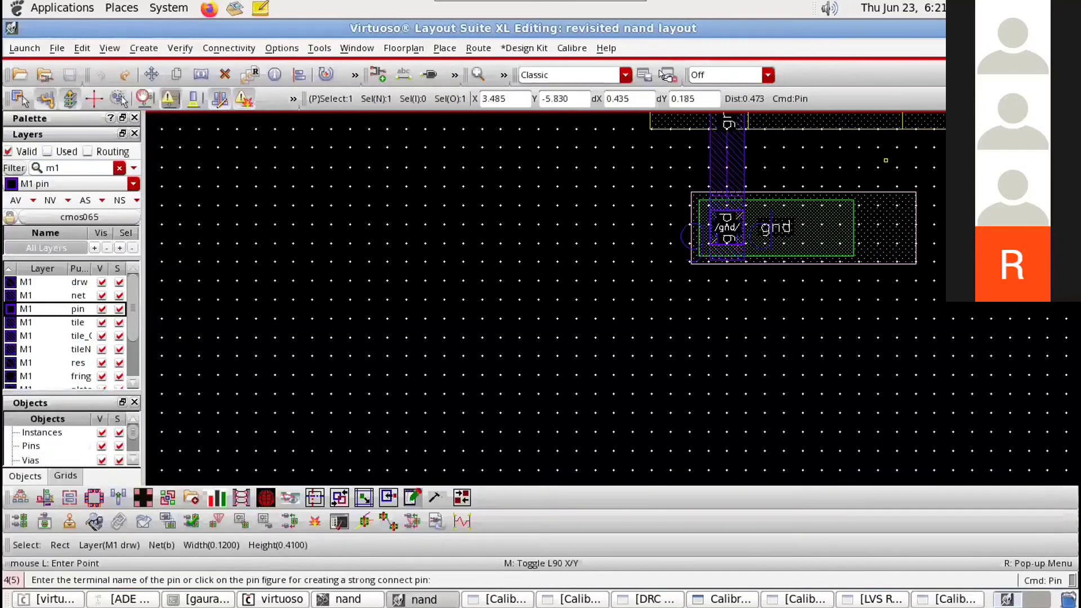
Step: Close the old LVS report and results windows and rerun Calibre LVS, overwriting the existing layout file nand.calibre.db
{"action": "key", "text": "shift+z"}
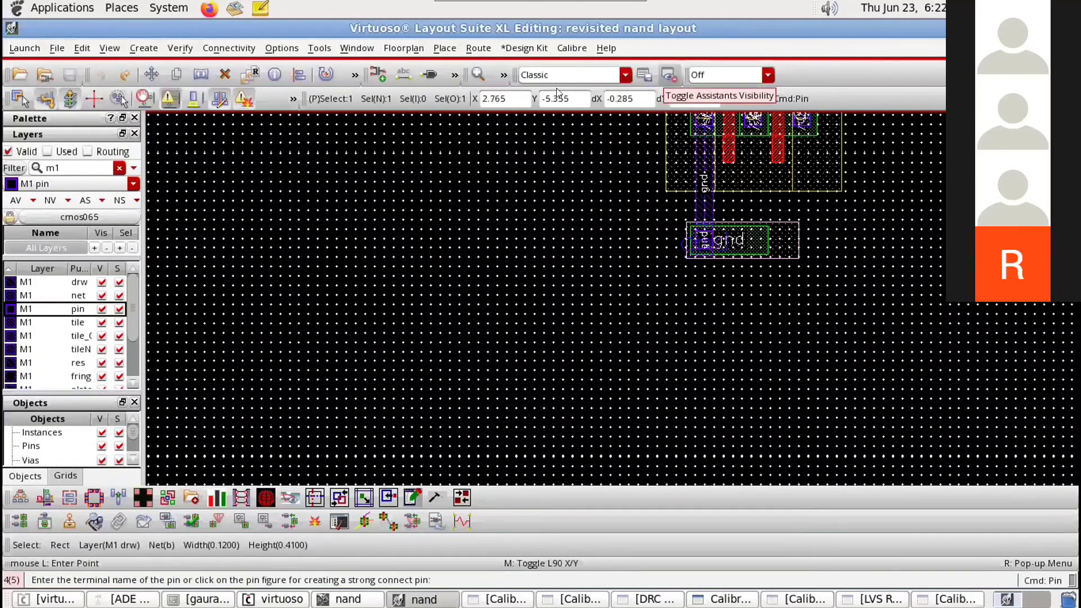
{"action": "left_click", "coordinate": [872, 600]}
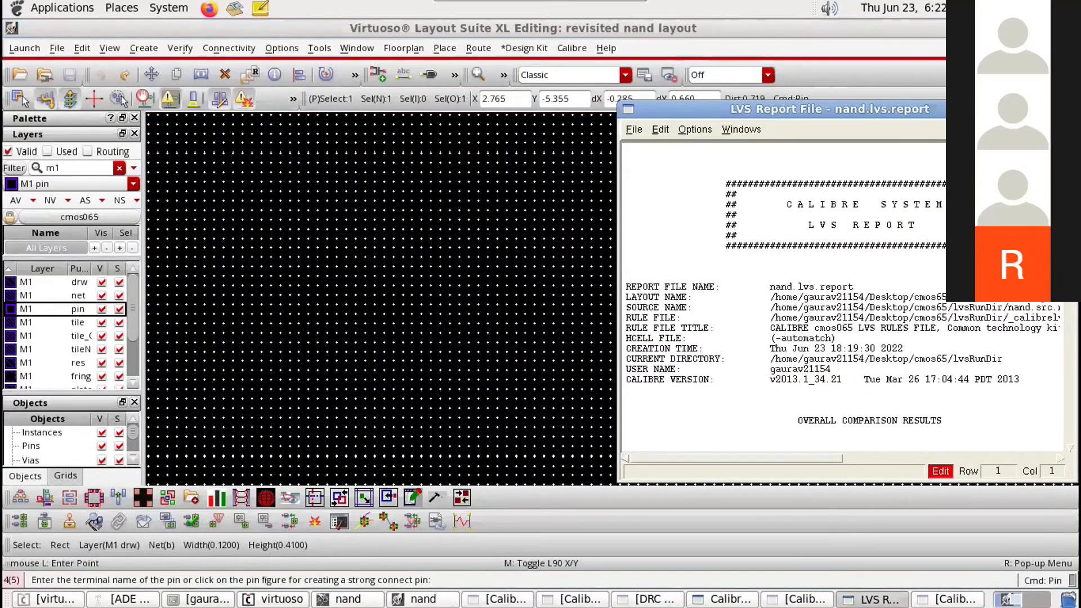
{"action": "left_click", "coordinate": [1068, 109]}
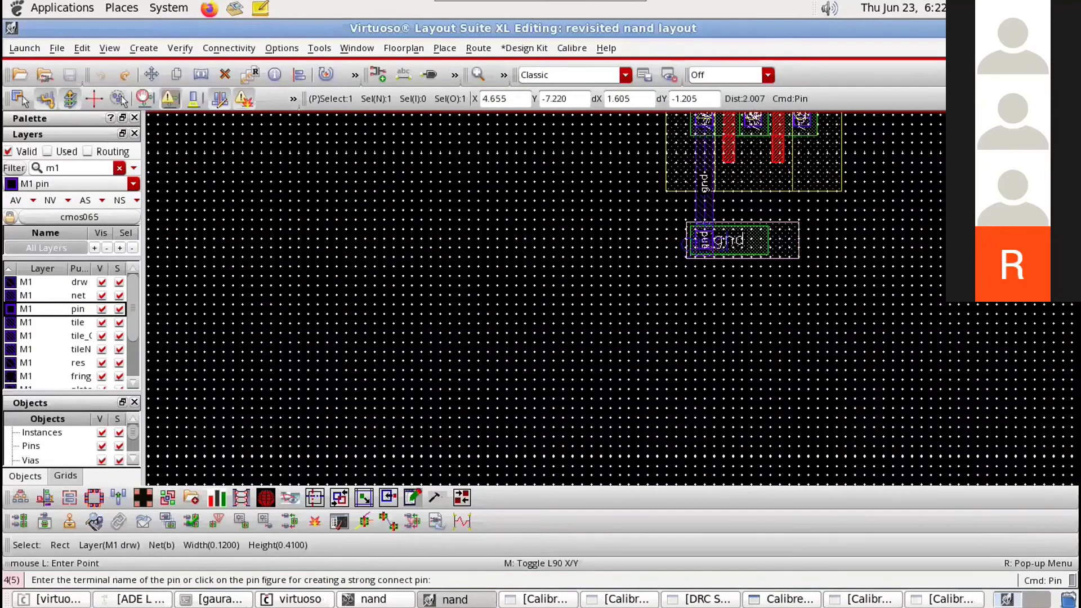
{"action": "left_click", "coordinate": [944, 600]}
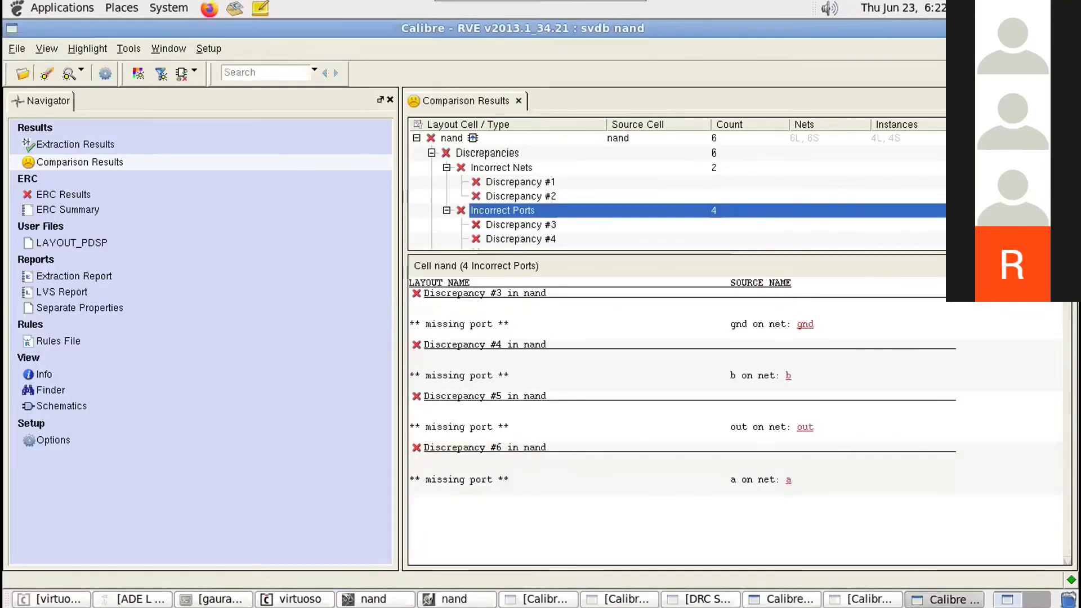
{"action": "left_click", "coordinate": [1070, 28]}
{"action": "left_click", "coordinate": [944, 599]}
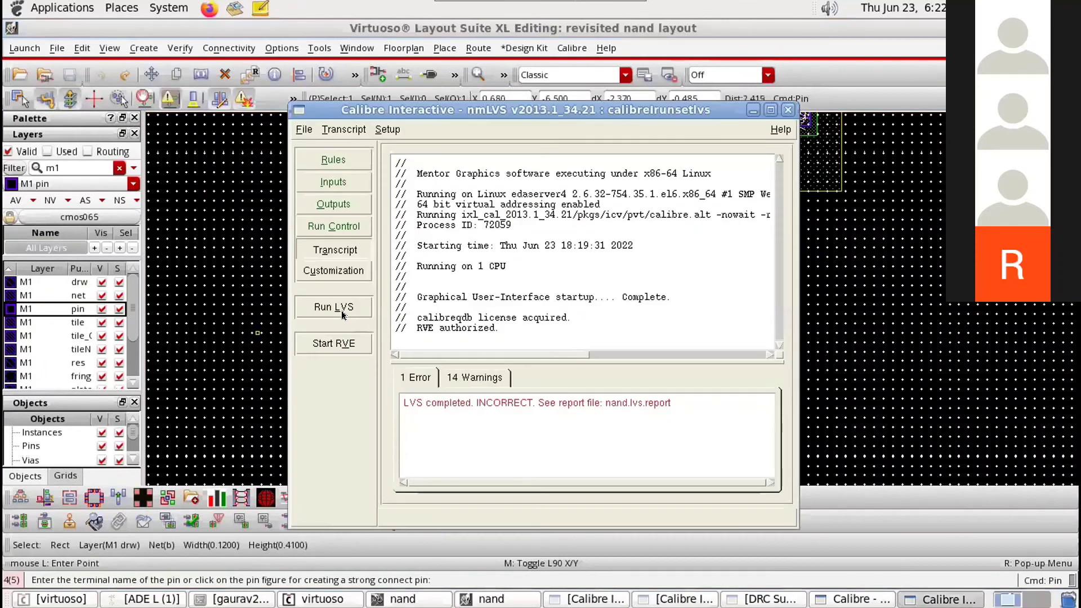
{"action": "left_click", "coordinate": [341, 310]}
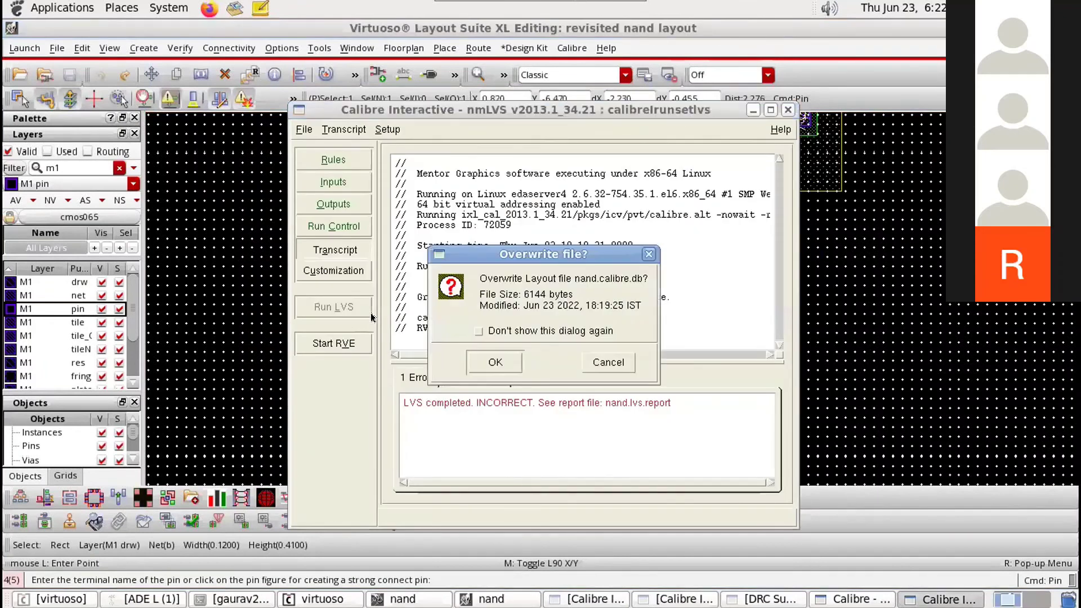
{"action": "left_click", "coordinate": [495, 364]}
{"action": "left_click", "coordinate": [497, 363]}
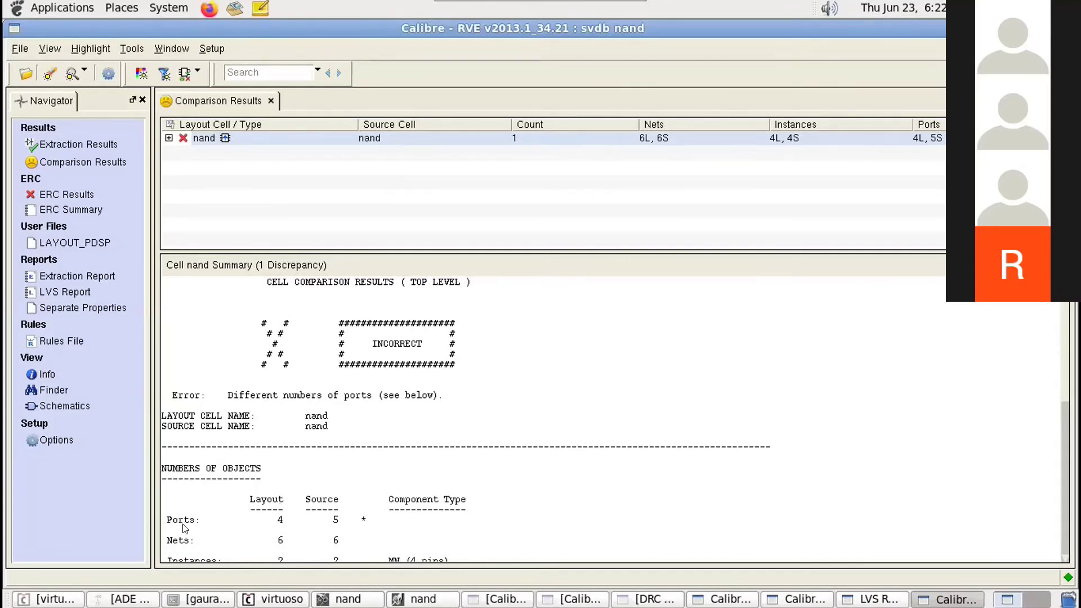
Step: Examine the new LVS port counts and the nand discrepancy details, and put the results, report and LVS windows away
{"action": "left_click", "coordinate": [216, 519]}
{"action": "scroll", "coordinate": [337, 416], "scroll_direction": "down", "scroll_amount": 3}
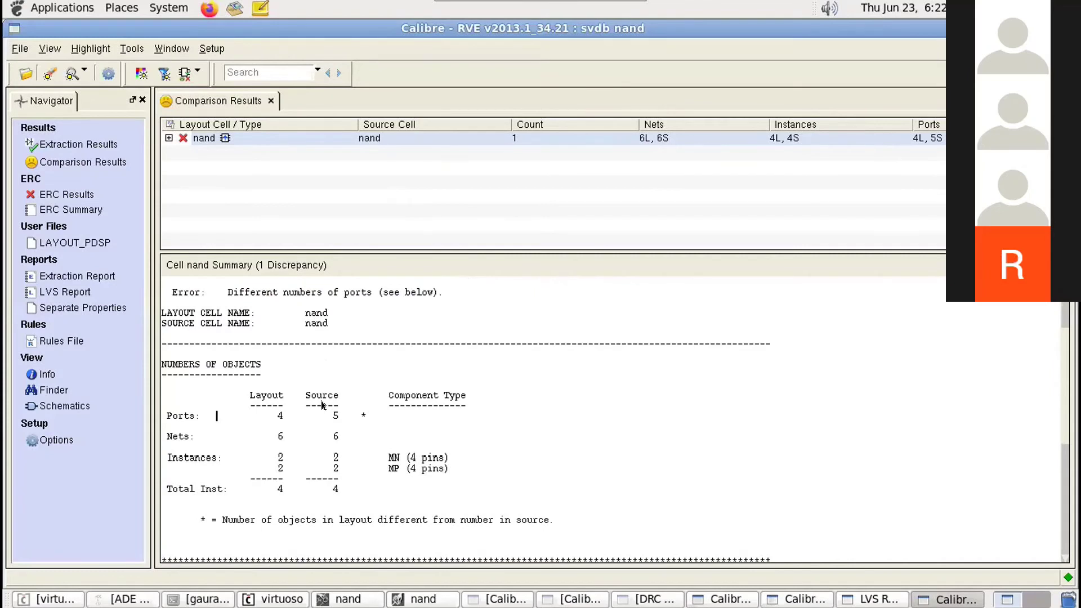
{"action": "double_click", "coordinate": [207, 138]}
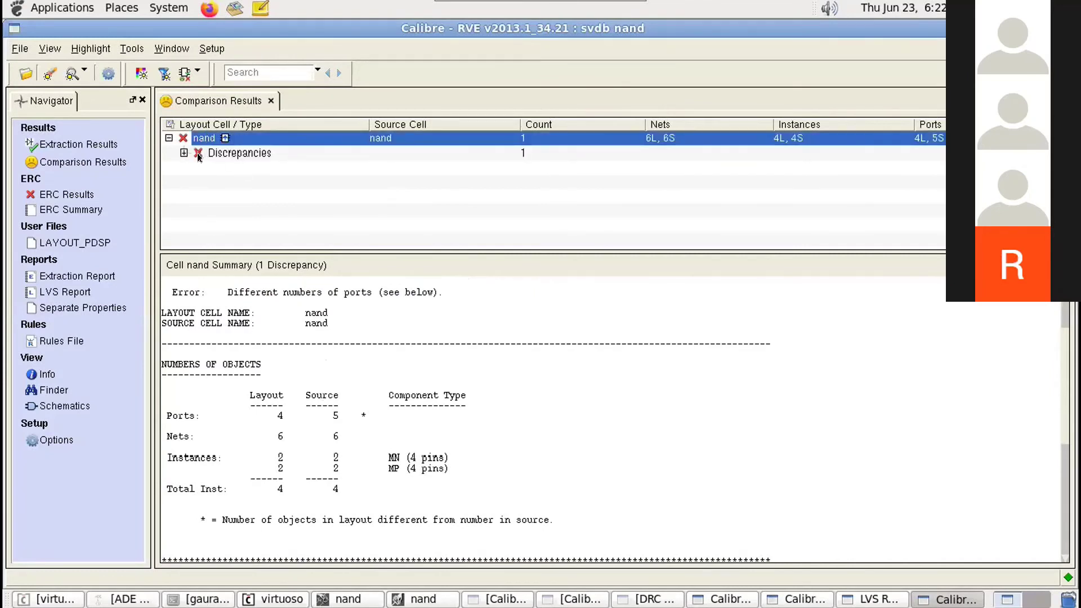
{"action": "double_click", "coordinate": [237, 152]}
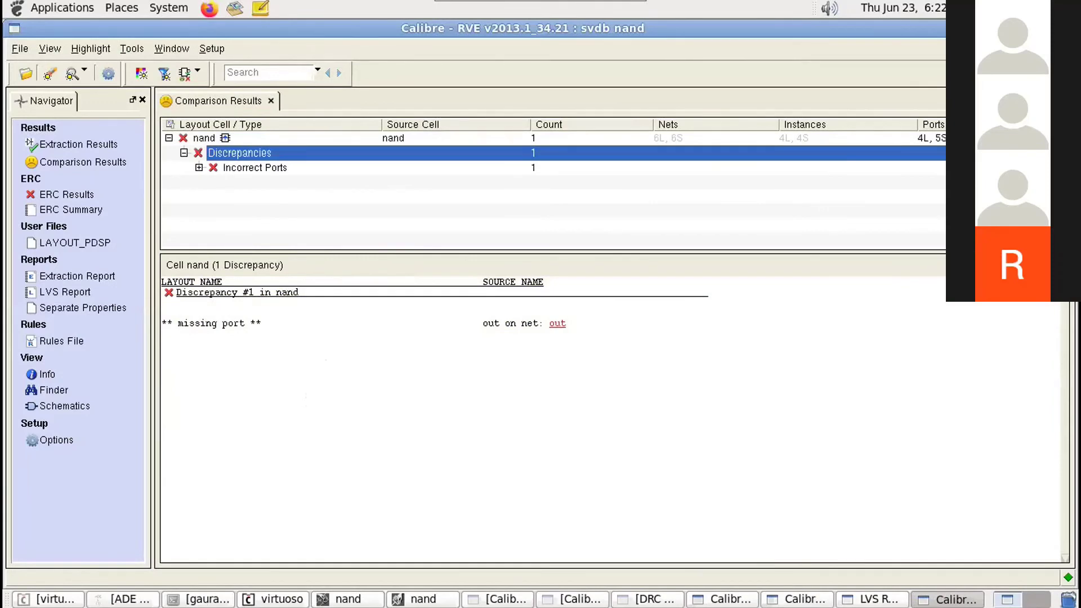
{"action": "left_click", "coordinate": [1036, 28]}
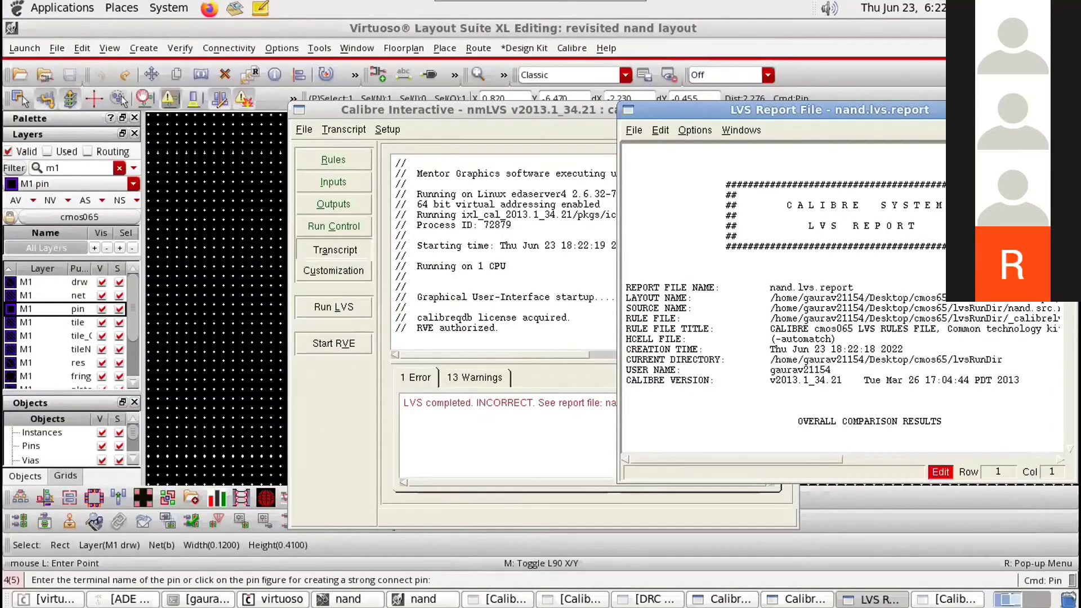
{"action": "left_click", "coordinate": [1035, 110]}
{"action": "left_click", "coordinate": [754, 110]}
Step: Set up a labelled rectangular strong-connectivity pin with terminal name out and I/O type output
{"action": "scroll", "coordinate": [815, 295], "scroll_direction": "down", "scroll_amount": 1}
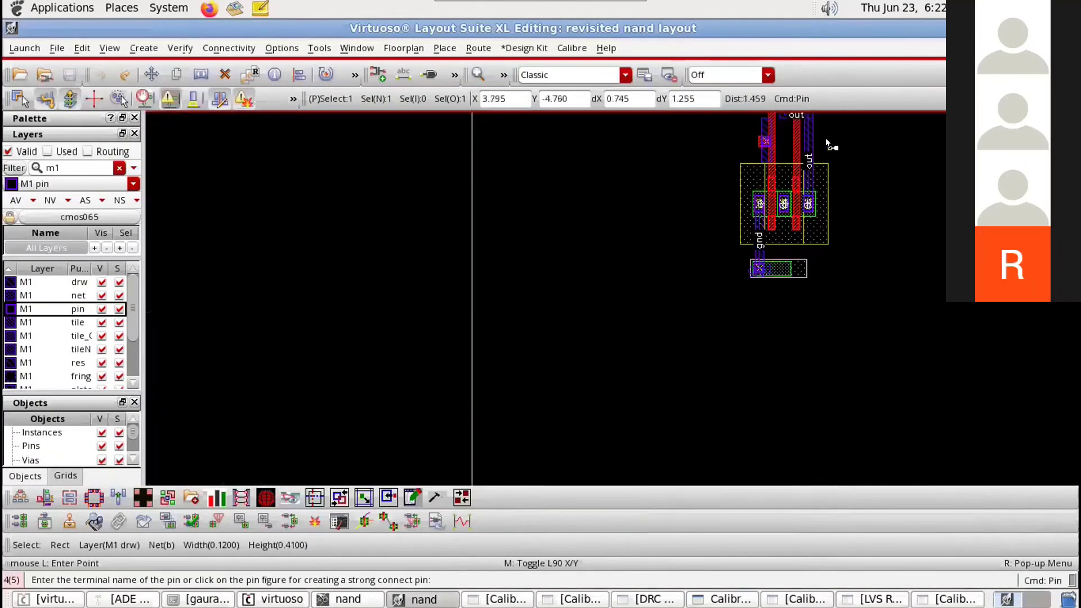
{"action": "scroll", "coordinate": [827, 132], "scroll_direction": "up", "scroll_amount": 2}
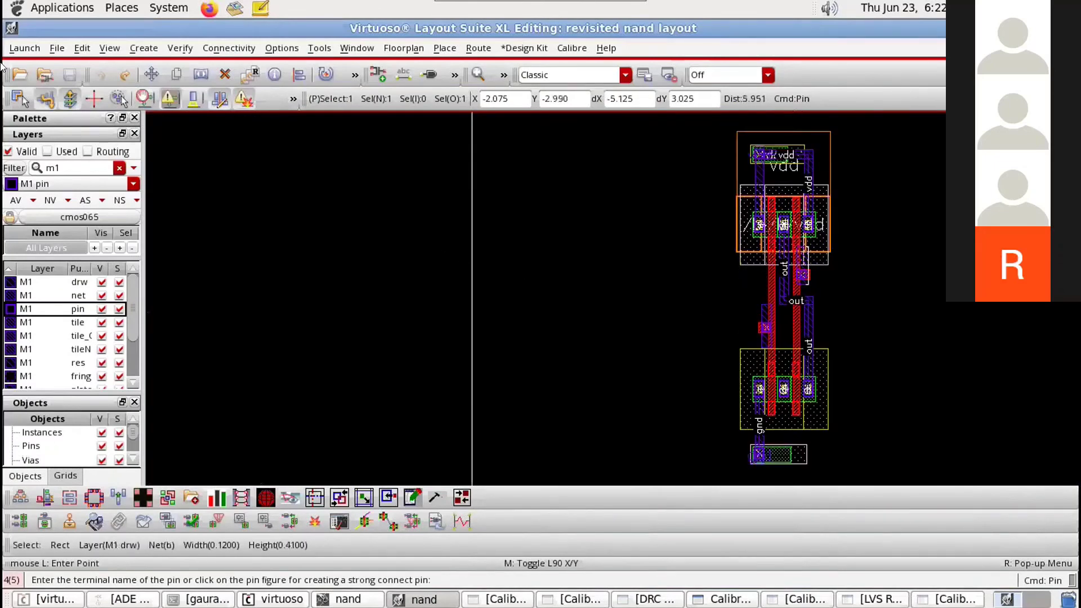
{"action": "left_click", "coordinate": [144, 48]}
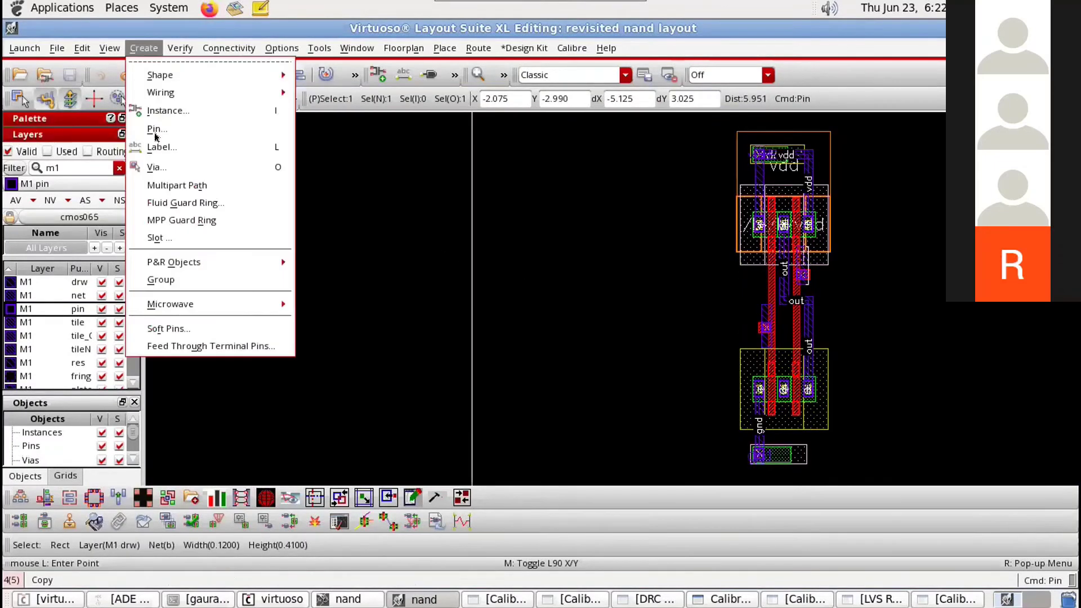
{"action": "left_click", "coordinate": [170, 130]}
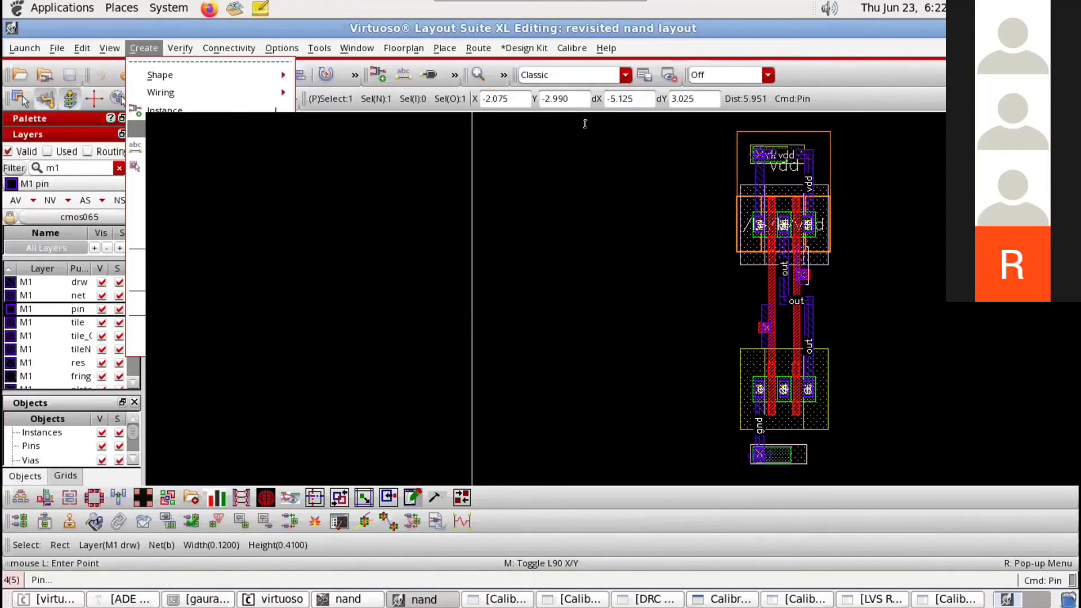
{"action": "left_click", "coordinate": [579, 121]}
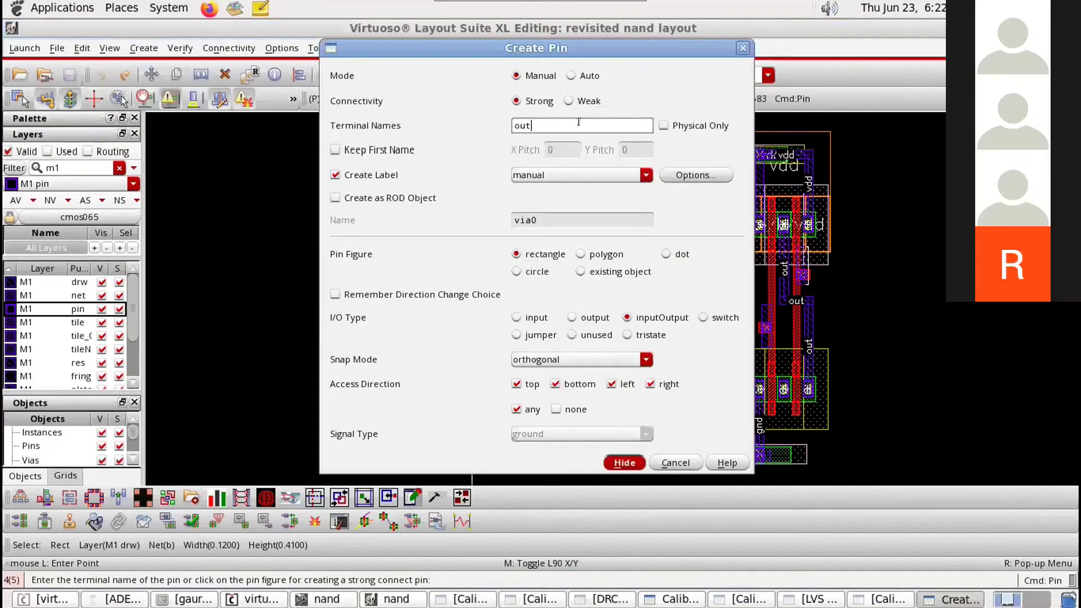
{"action": "left_click", "coordinate": [592, 318]}
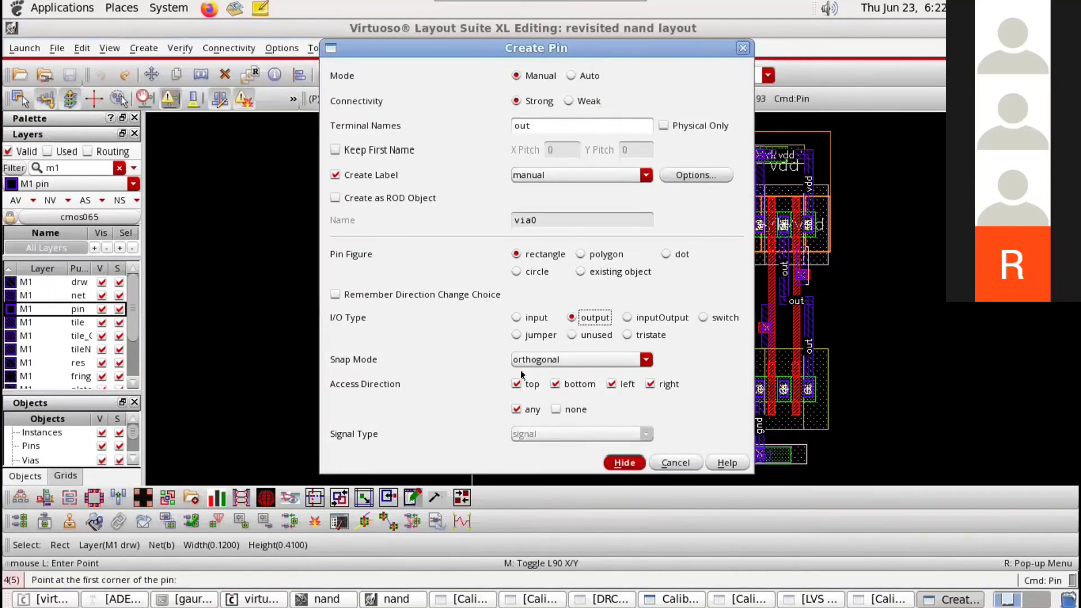
{"action": "left_click", "coordinate": [625, 462]}
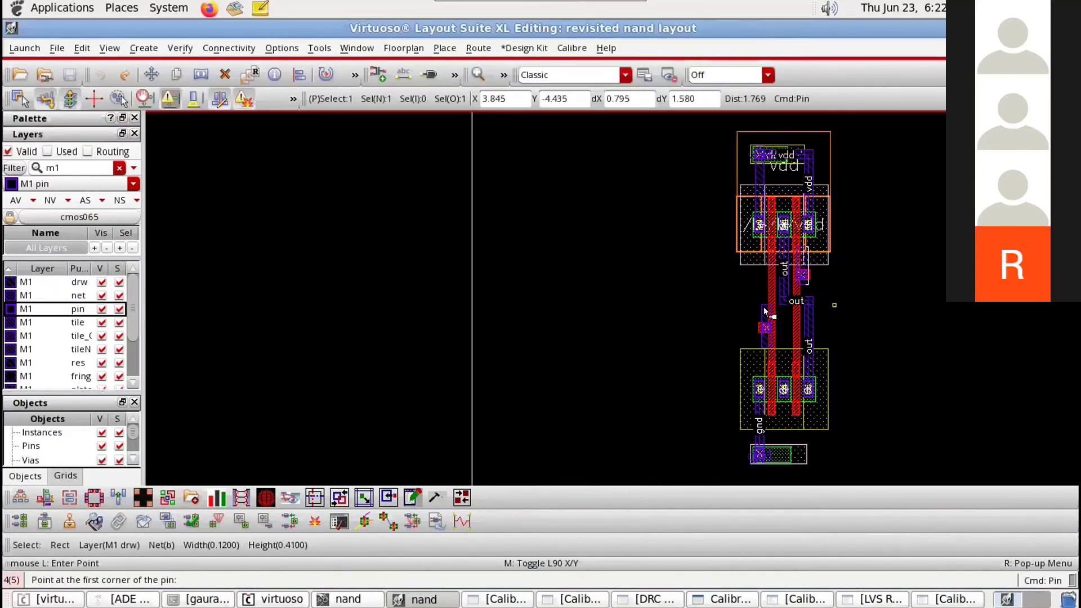
Step: Draw the out pin, about 0.09 by 0.17, on the vertical M1 out strip beside poly b and place its label on it
{"action": "scroll", "coordinate": [763, 307], "scroll_direction": "up", "scroll_amount": 4, "text": "ctrl"}
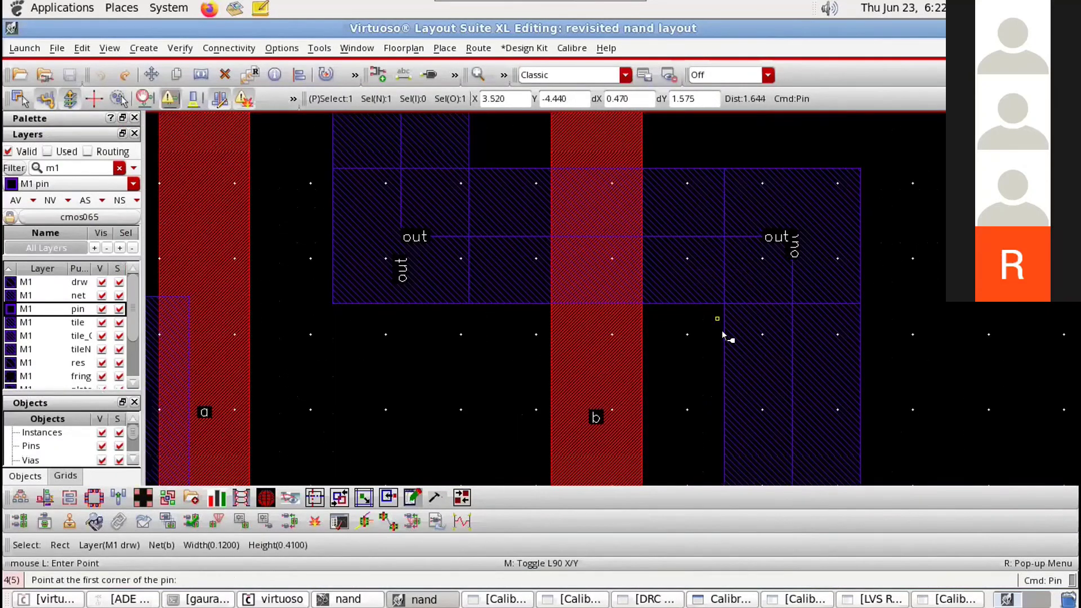
{"action": "left_click", "coordinate": [724, 335]}
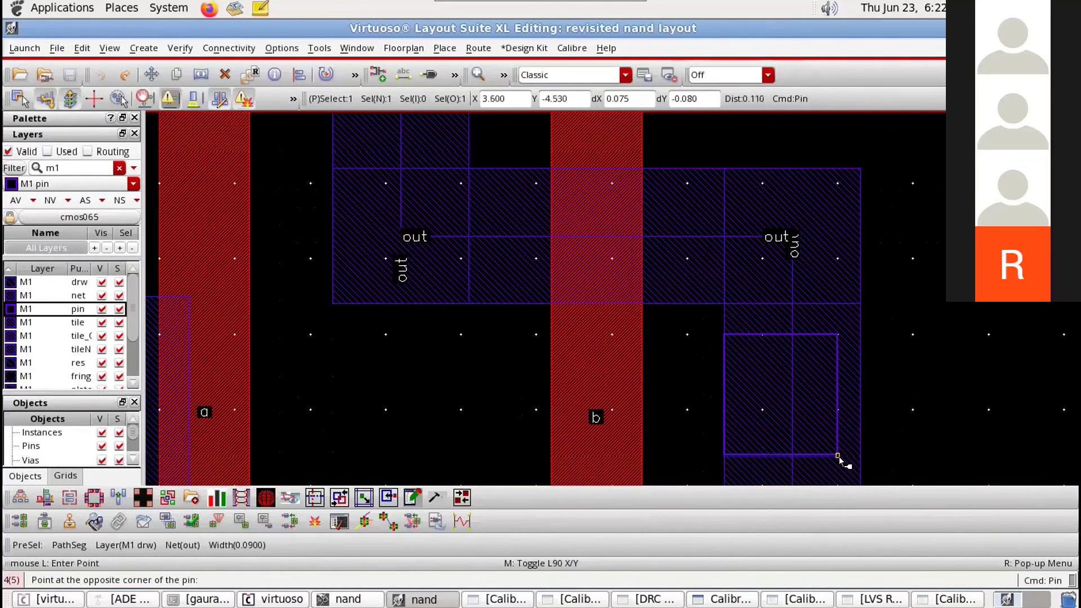
{"action": "scroll", "coordinate": [848, 439], "scroll_direction": "down", "scroll_amount": 2}
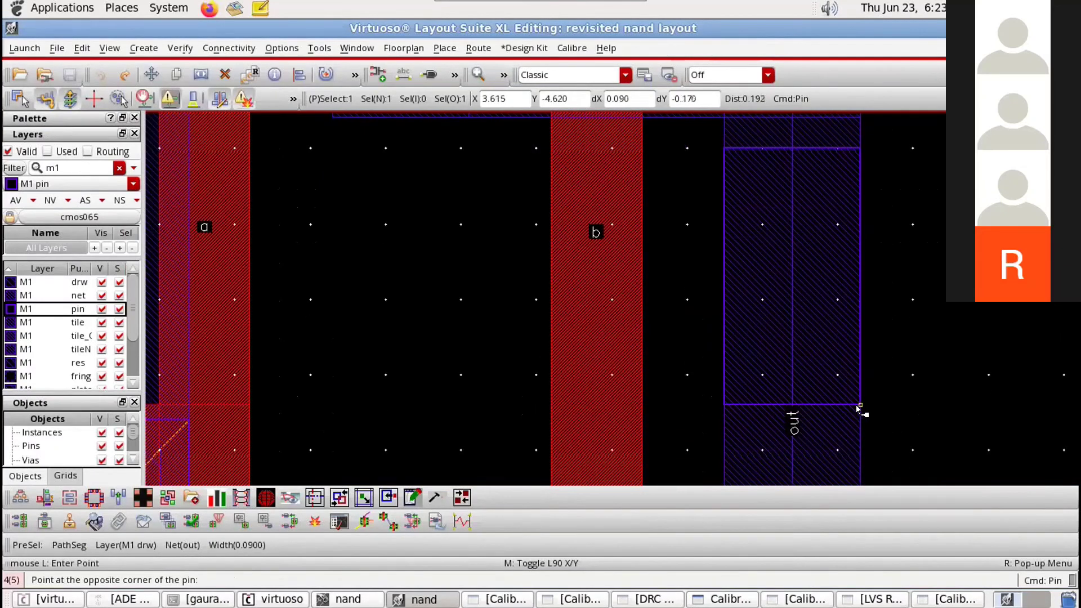
{"action": "left_click", "coordinate": [860, 404]}
{"action": "left_click", "coordinate": [800, 262]}
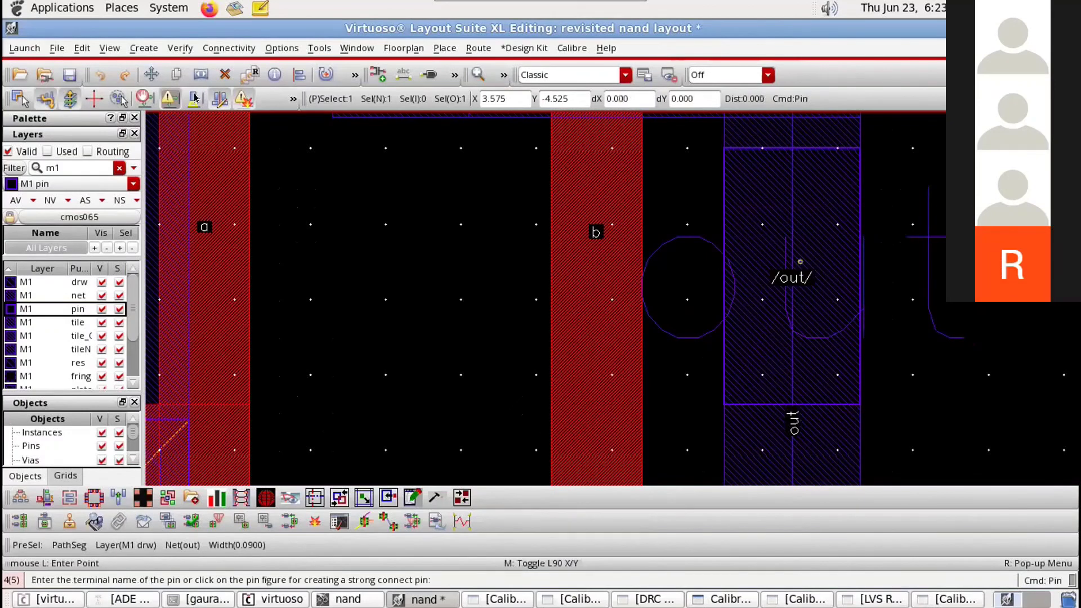
Step: Save the nand layout and close the old LVS results and report windows
{"action": "scroll", "coordinate": [800, 262], "scroll_direction": "down", "scroll_amount": 2, "text": "ctrl"}
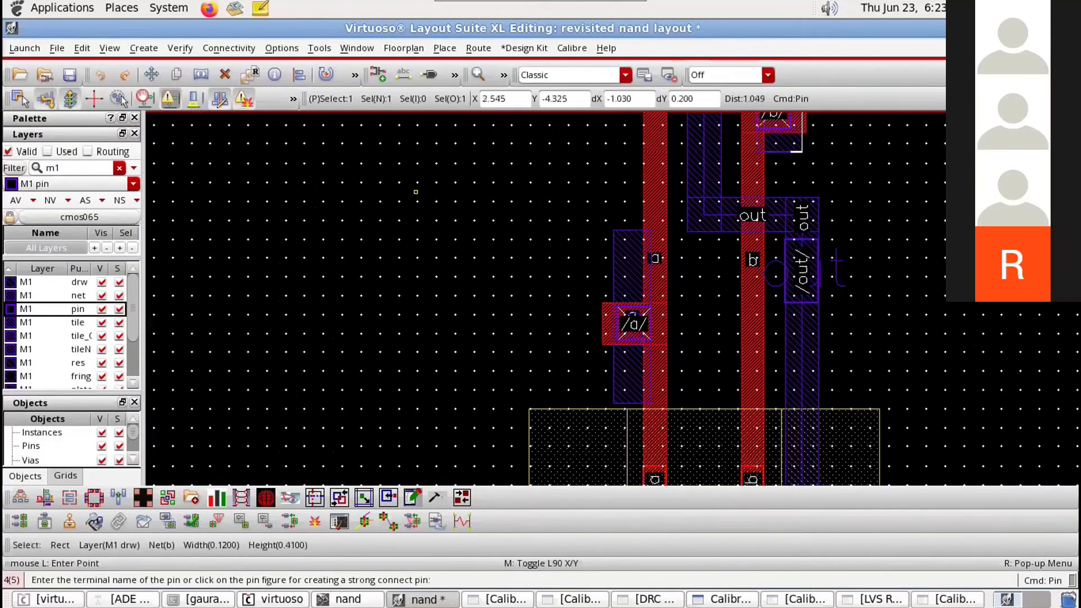
{"action": "left_click", "coordinate": [70, 75]}
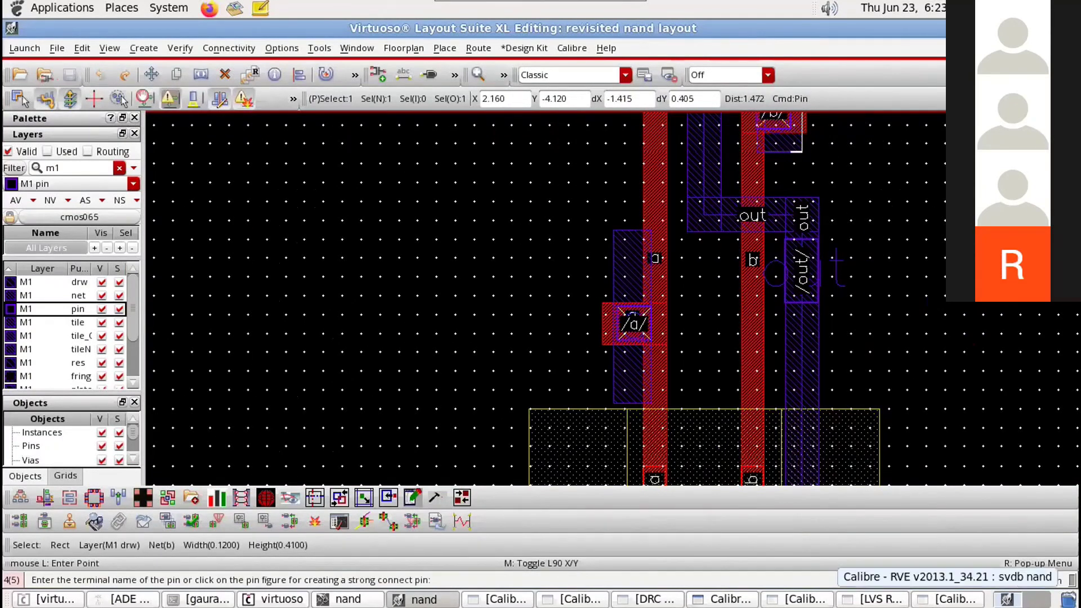
{"action": "left_click", "coordinate": [932, 591]}
{"action": "left_click", "coordinate": [932, 591]}
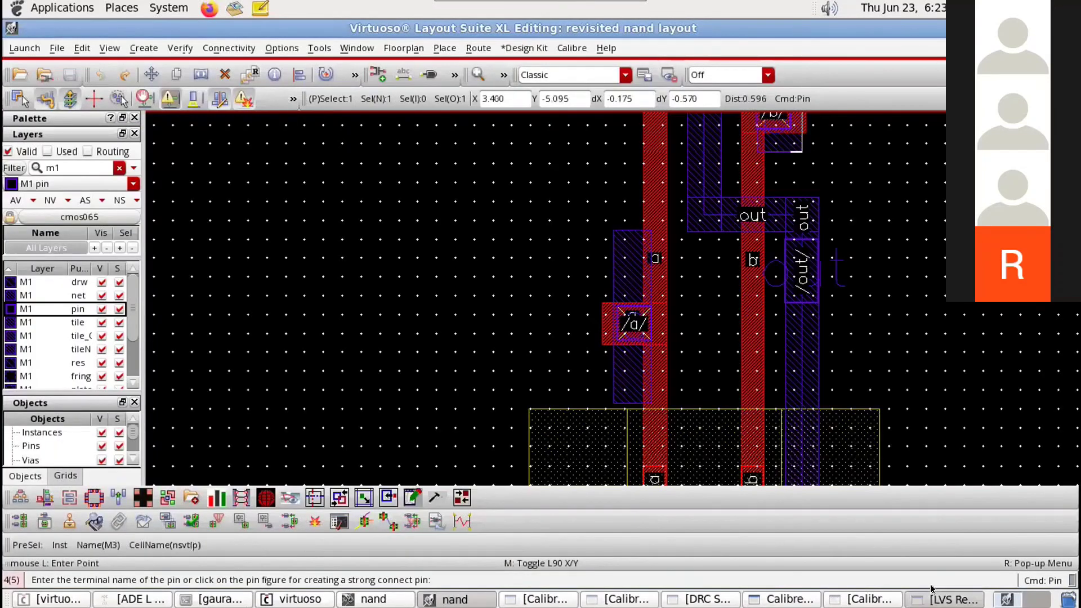
{"action": "left_click", "coordinate": [932, 593]}
{"action": "left_click", "coordinate": [1068, 109]}
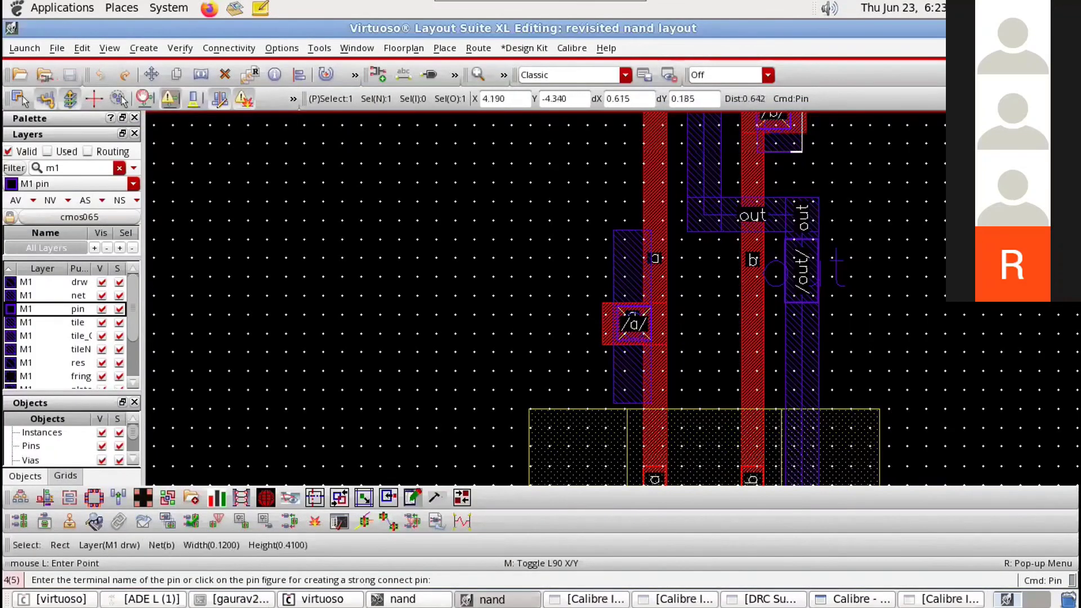
Step: Rerun Calibre LVS on the nand layout, overwriting the existing files including the source file nand.src.net
{"action": "left_click", "coordinate": [941, 599]}
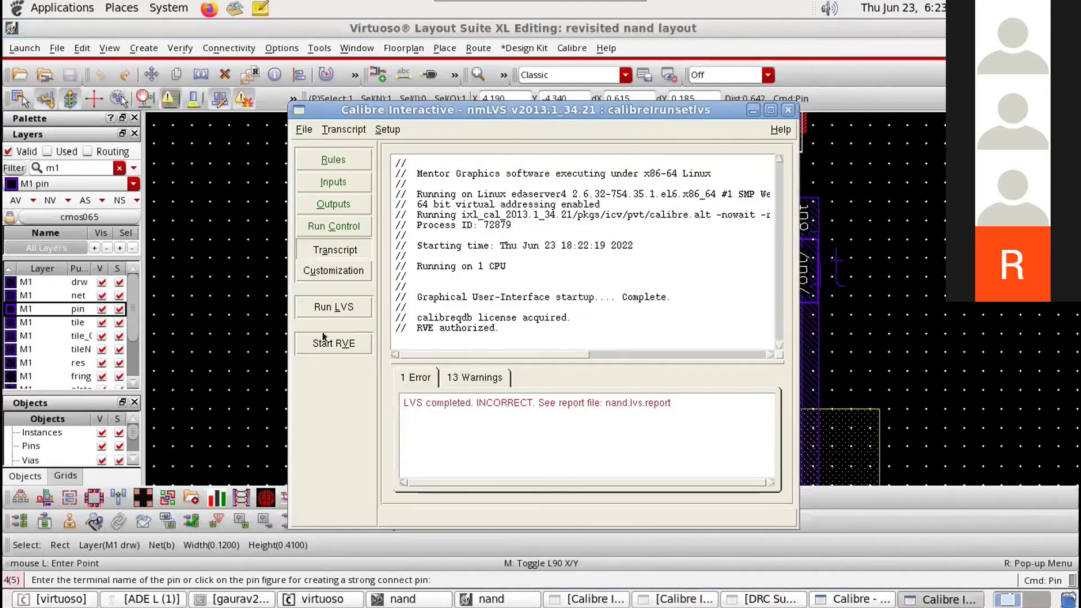
{"action": "left_click", "coordinate": [349, 309]}
{"action": "left_click", "coordinate": [485, 362]}
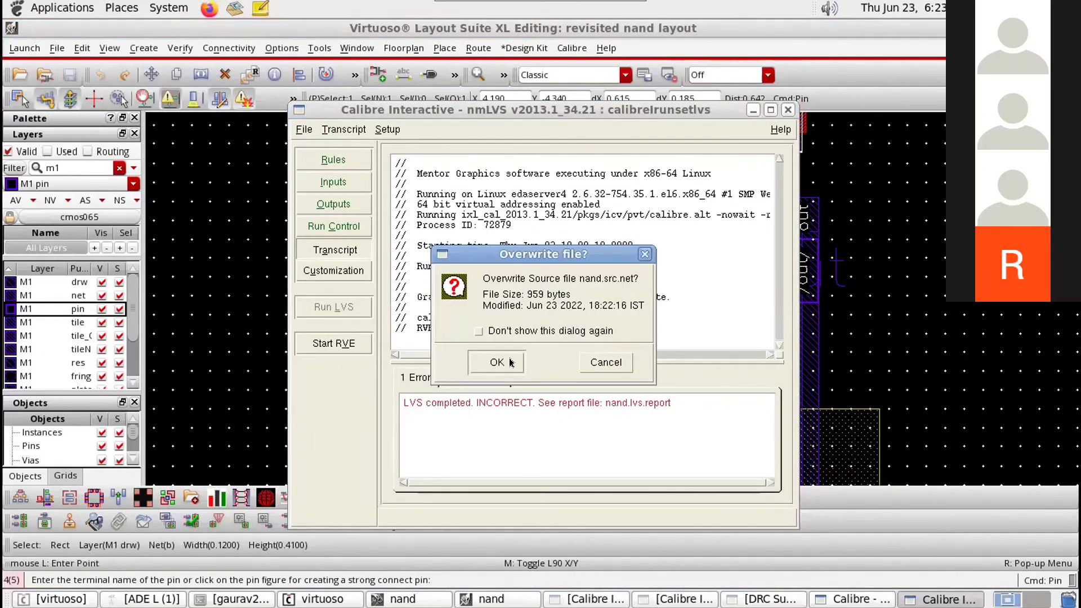
{"action": "left_click", "coordinate": [496, 362]}
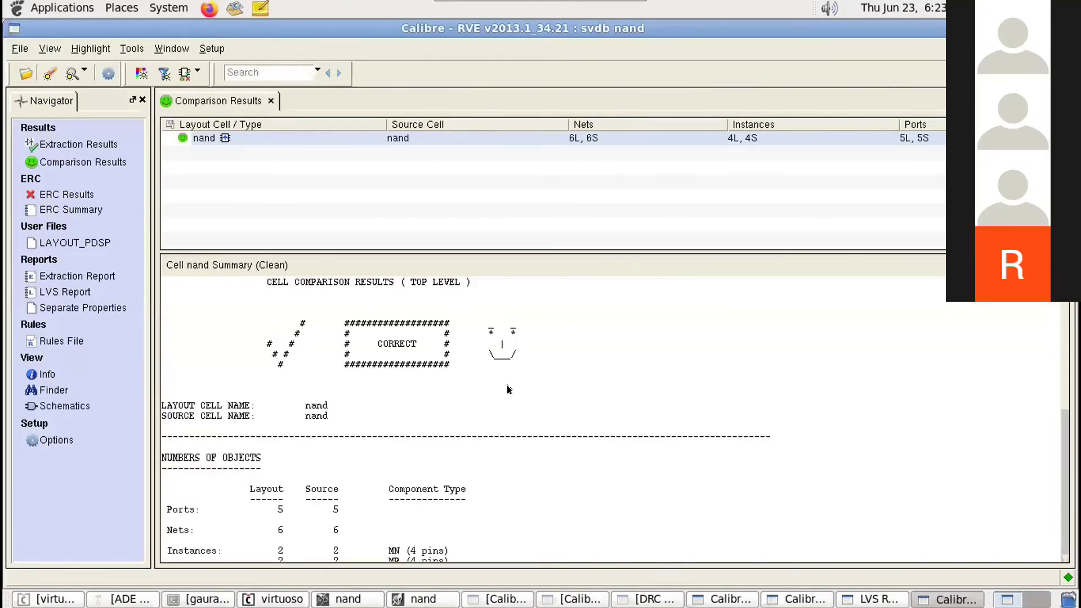
Step: Examine the nand comparison summary for ports, nets and instances, and put the results, report and LVS windows away
{"action": "scroll", "coordinate": [471, 487], "scroll_direction": "down", "scroll_amount": 5}
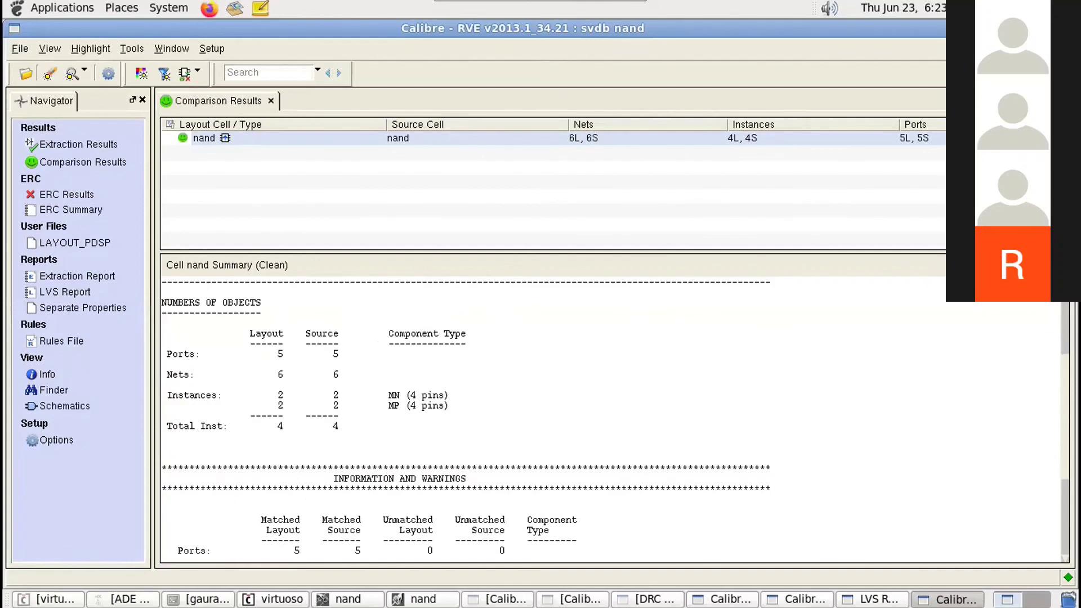
{"action": "left_click", "coordinate": [1037, 28]}
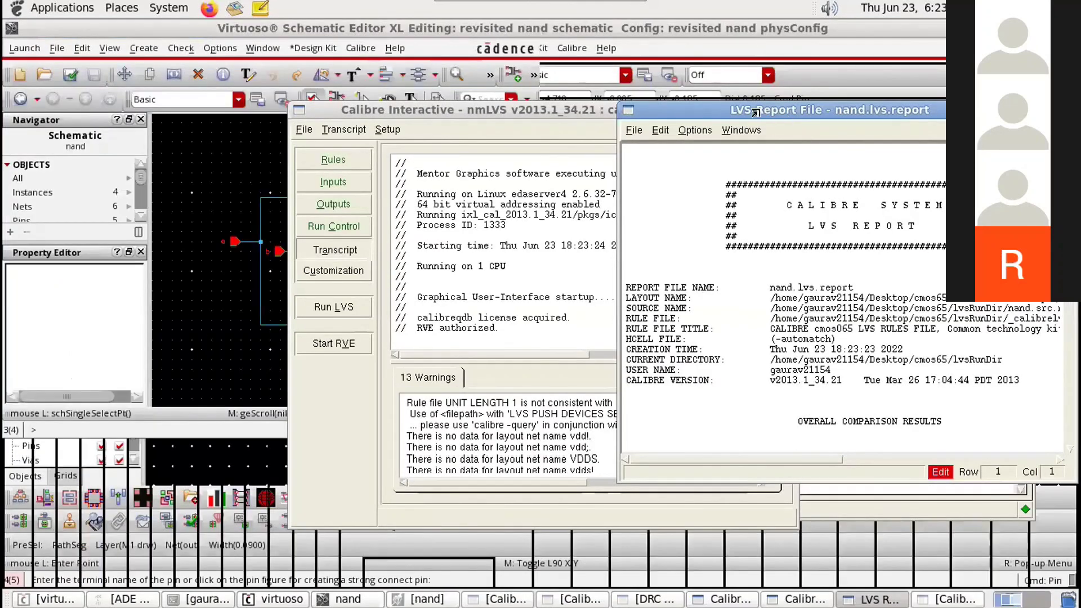
{"action": "left_click", "coordinate": [1034, 110]}
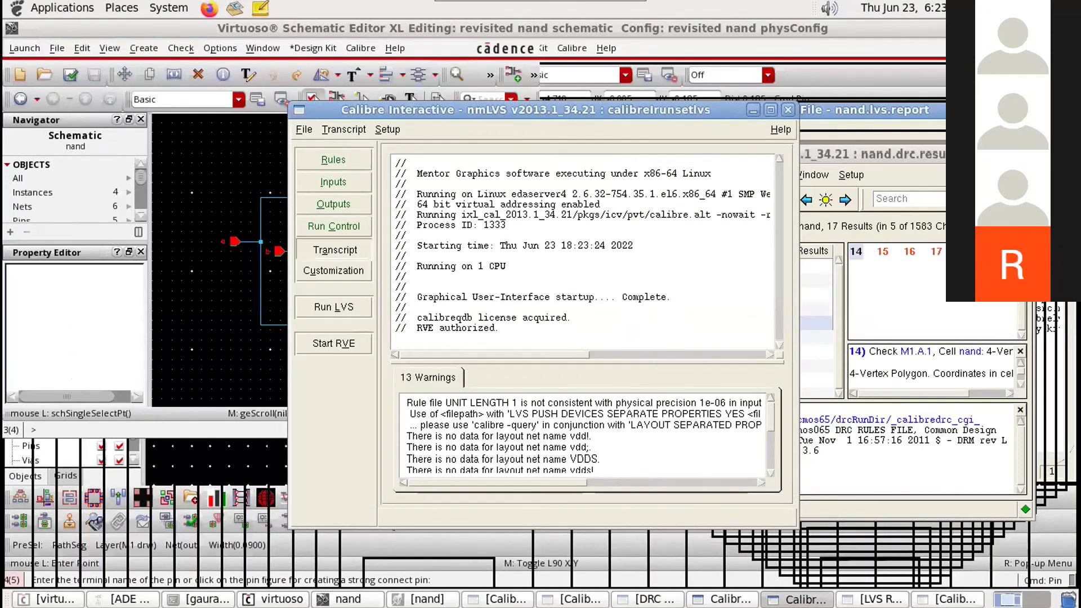
{"action": "left_click", "coordinate": [753, 109]}
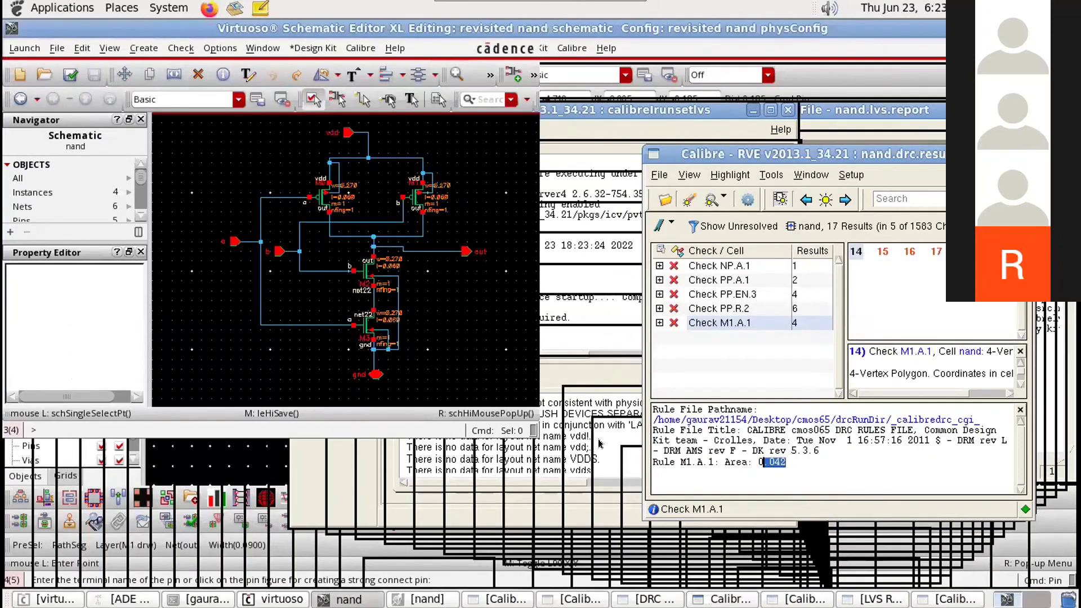